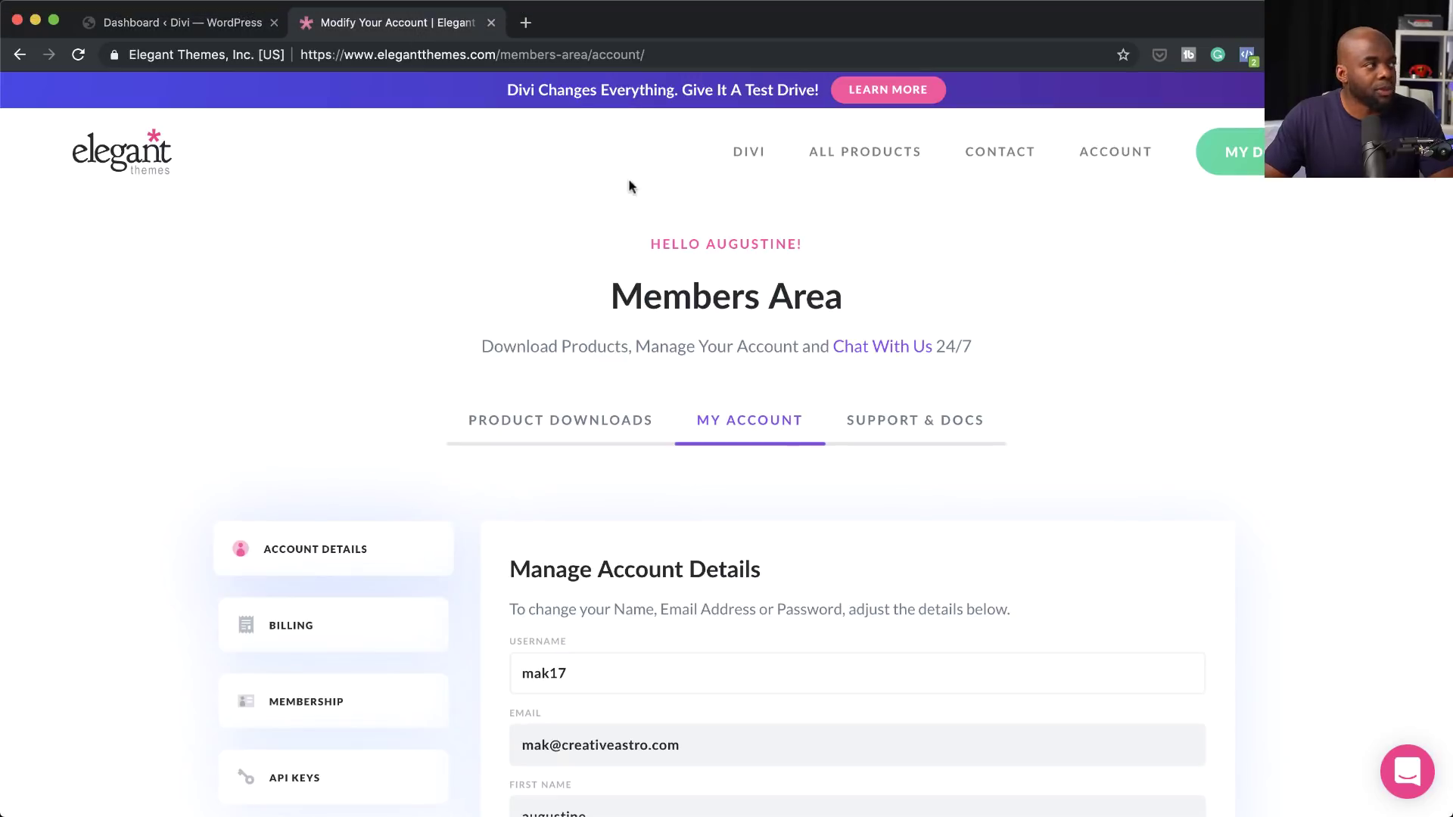
Step: Open the Members Area's Product Downloads page and scroll to the Divi Theme download card
mouse_move(1123, 151)
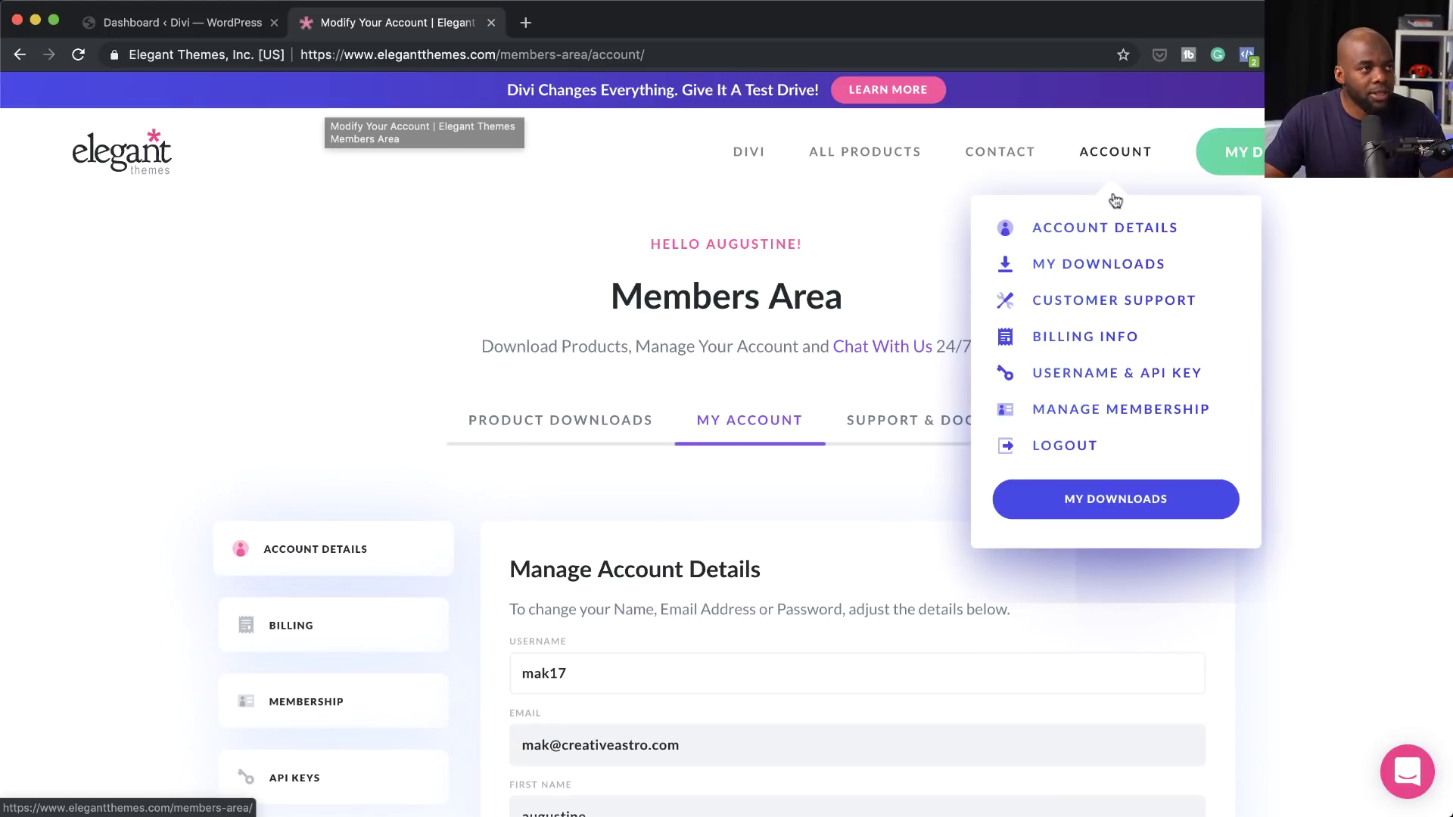
left_click(1120, 230)
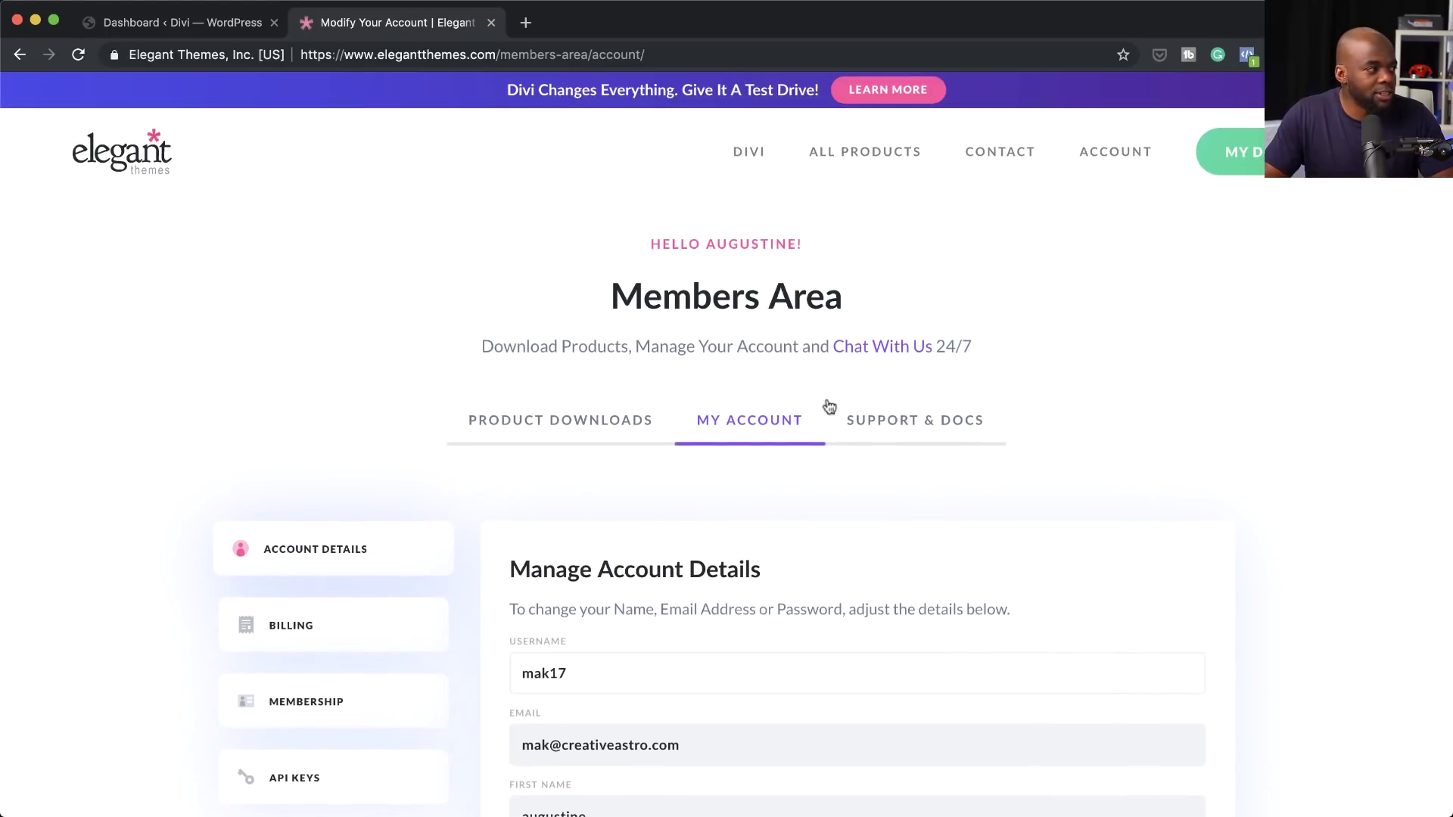
left_click(595, 424)
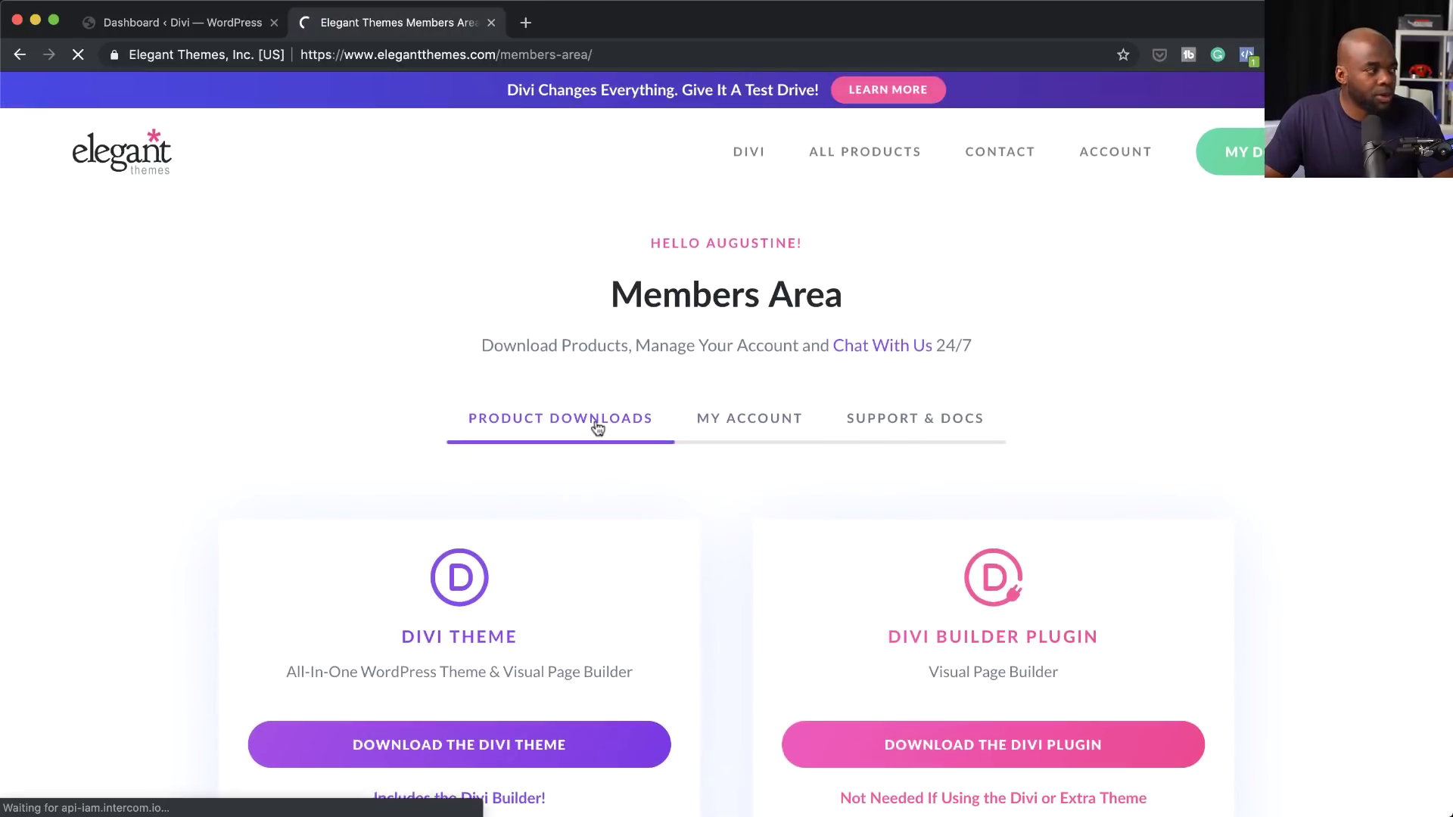
scroll(684, 434, "down", 3)
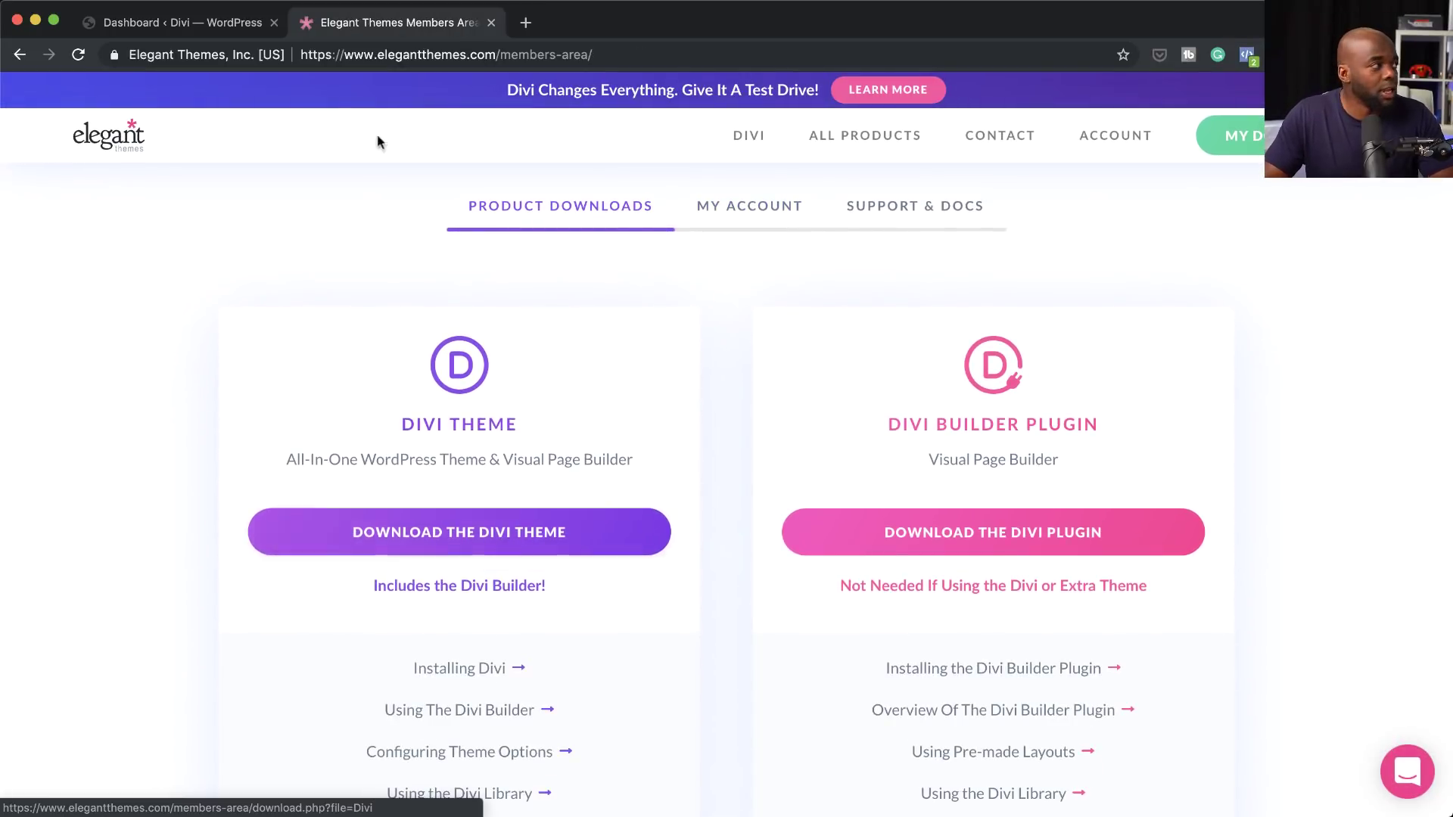
Step: Back in WordPress, go to Appearance > Themes > Add New and reveal the Upload Theme .zip form
left_click(244, 29)
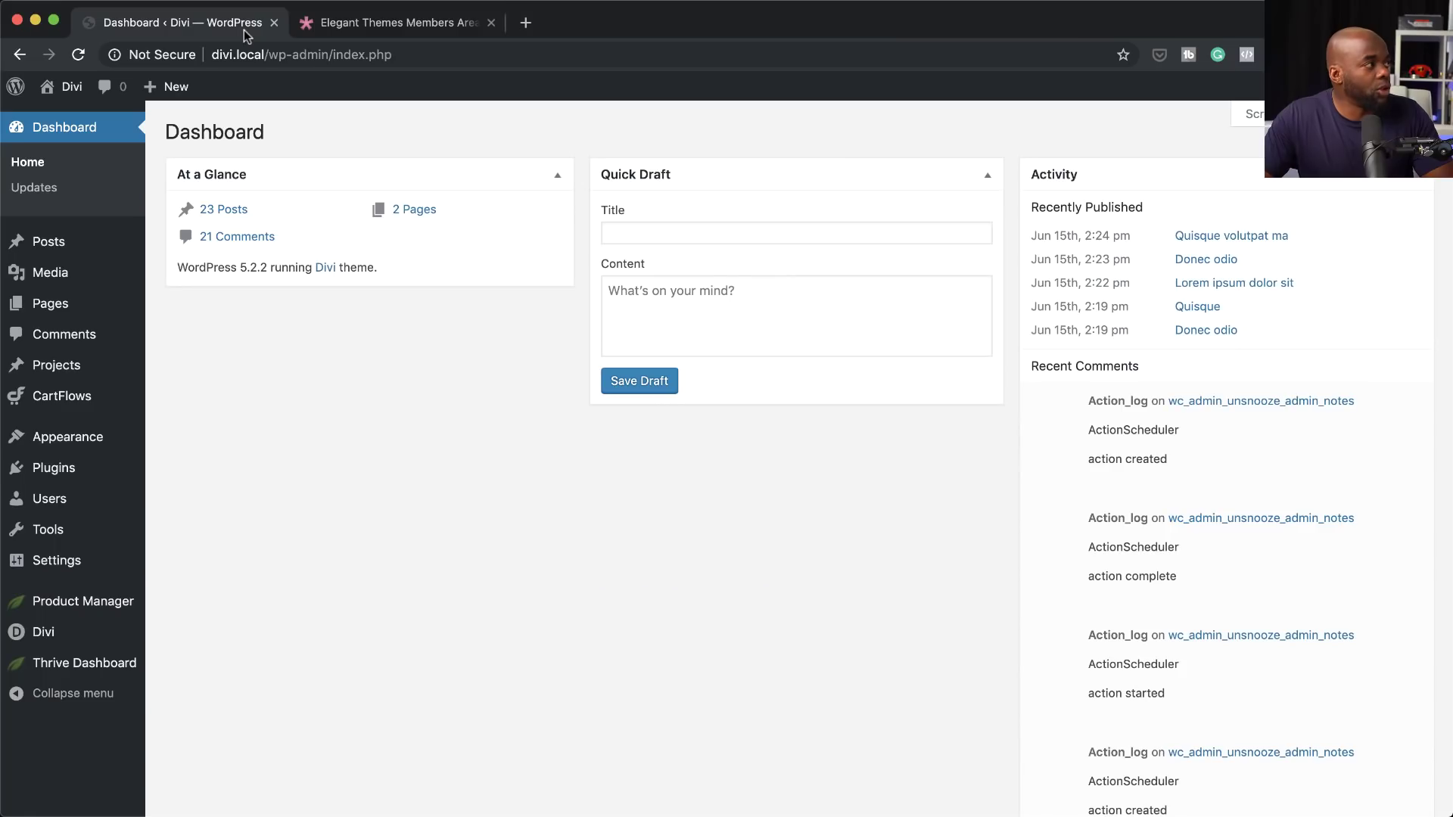
mouse_move(97, 437)
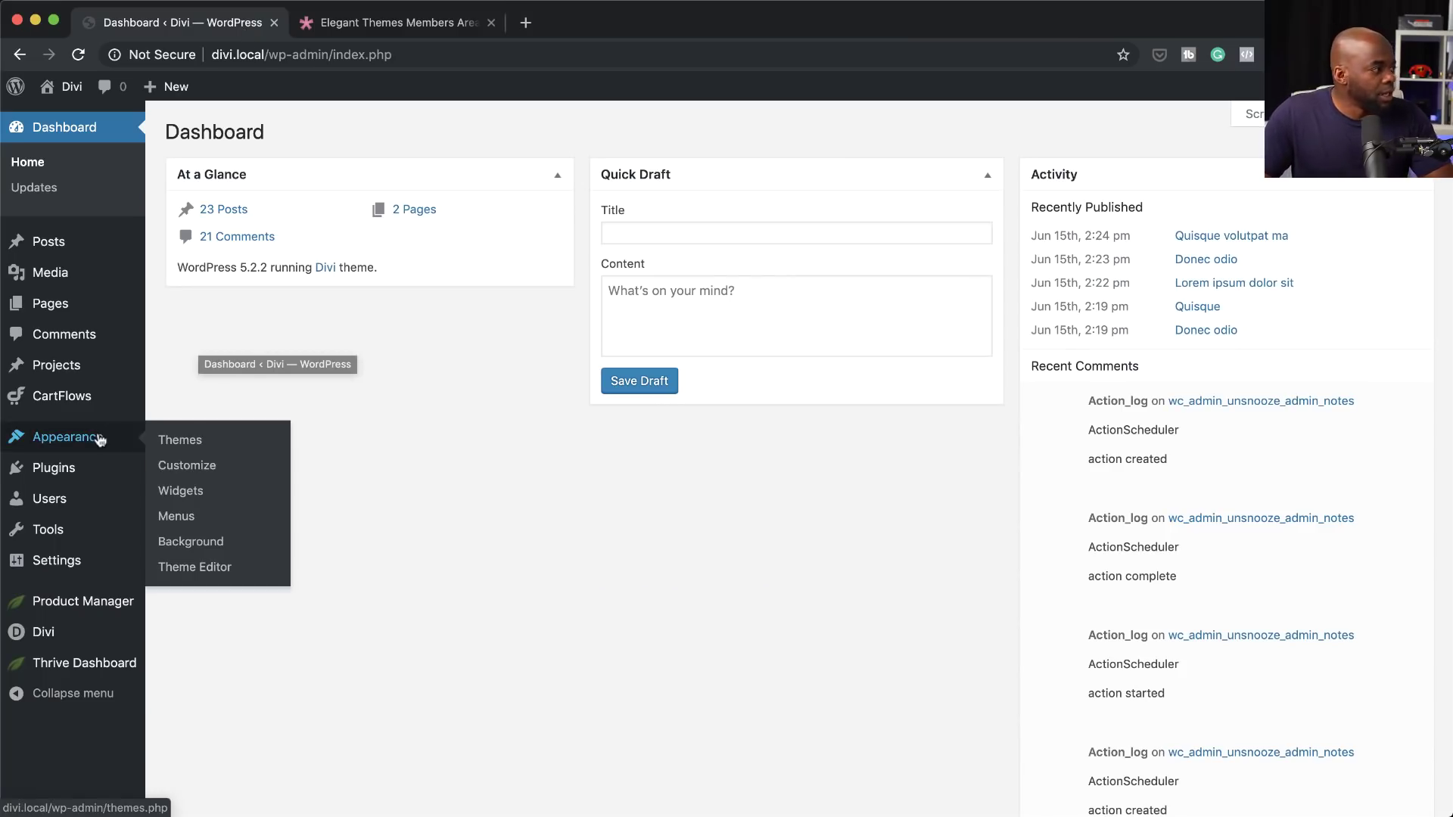
left_click(222, 445)
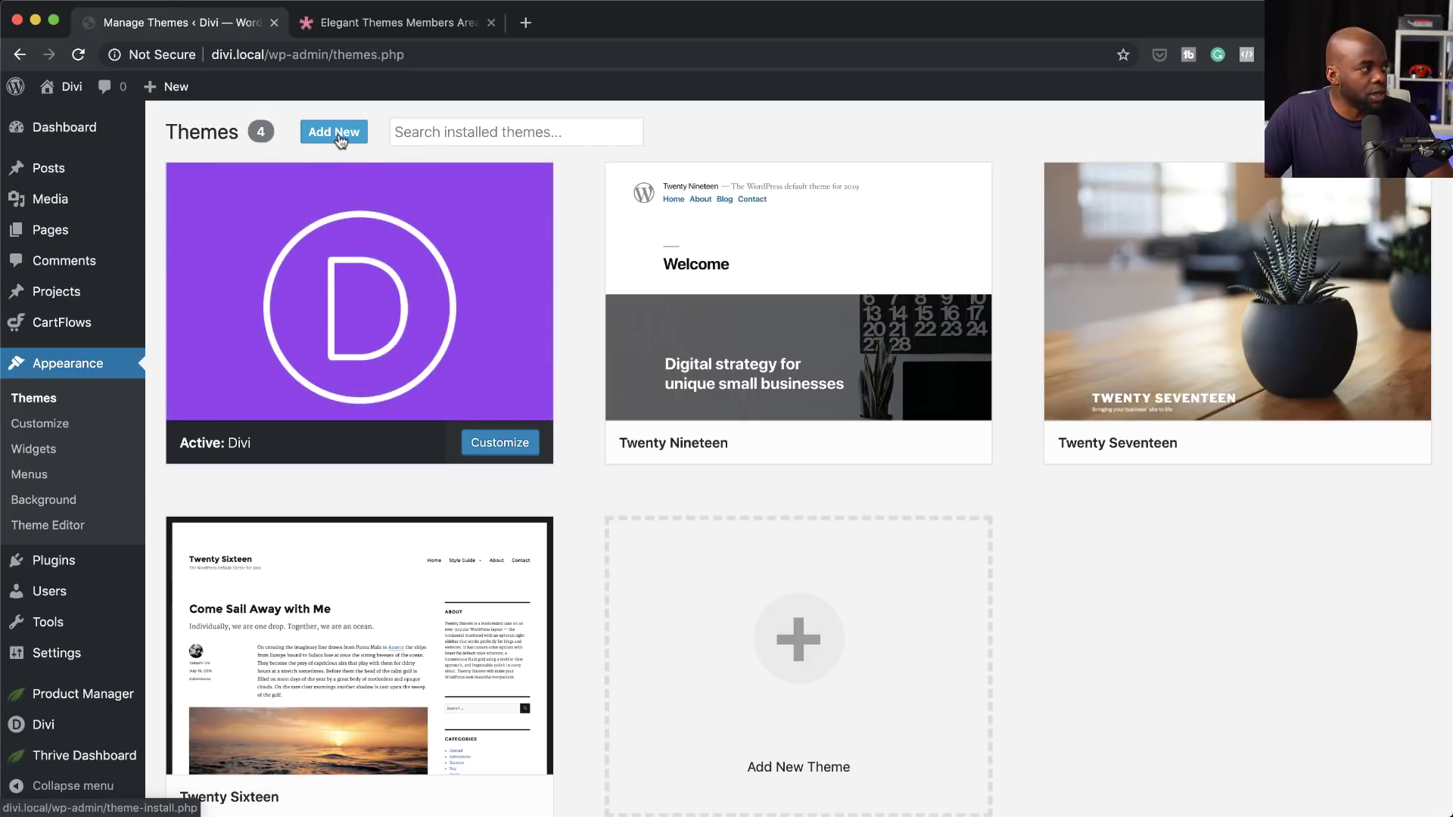
left_click(339, 136)
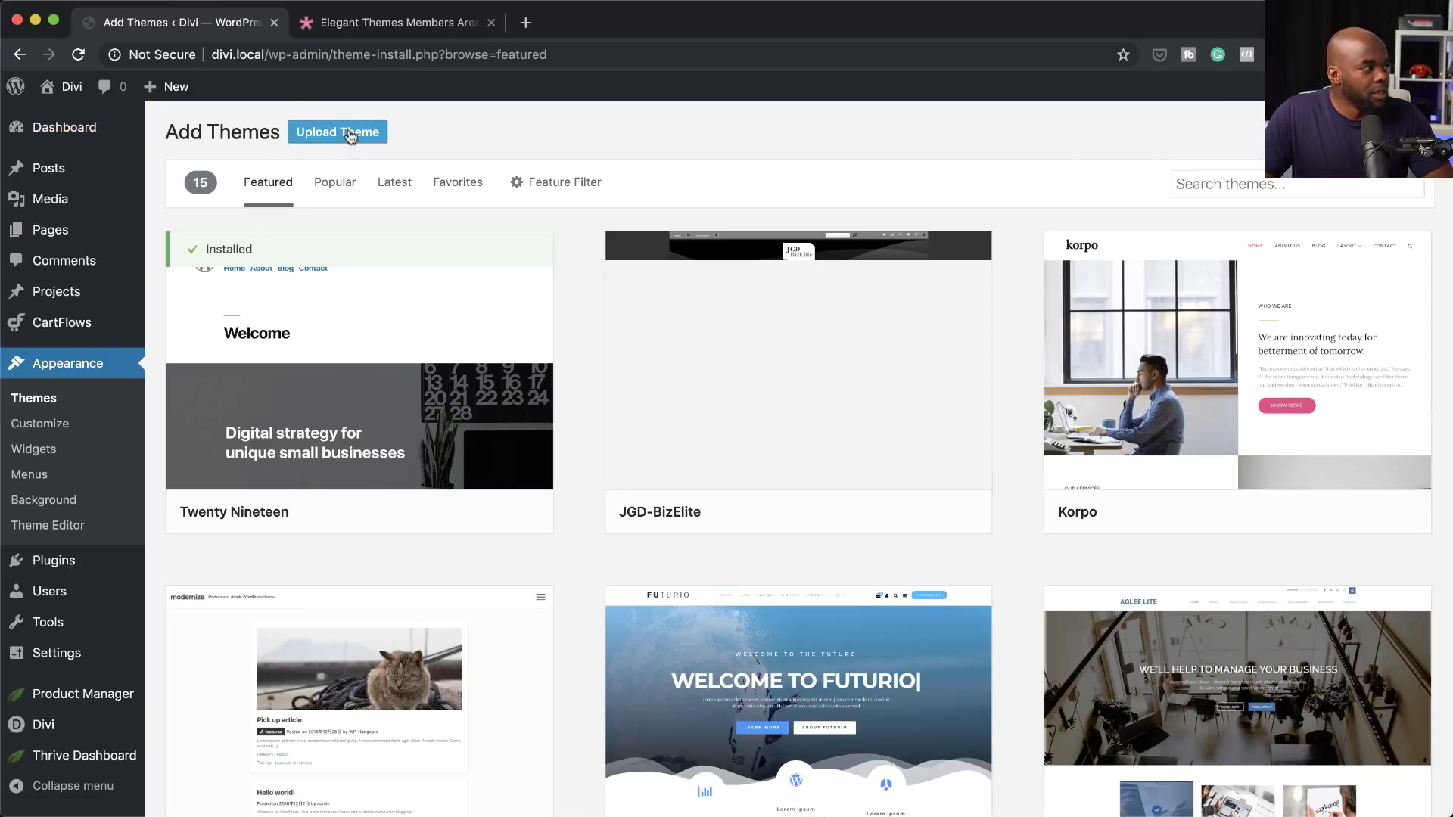
left_click(350, 136)
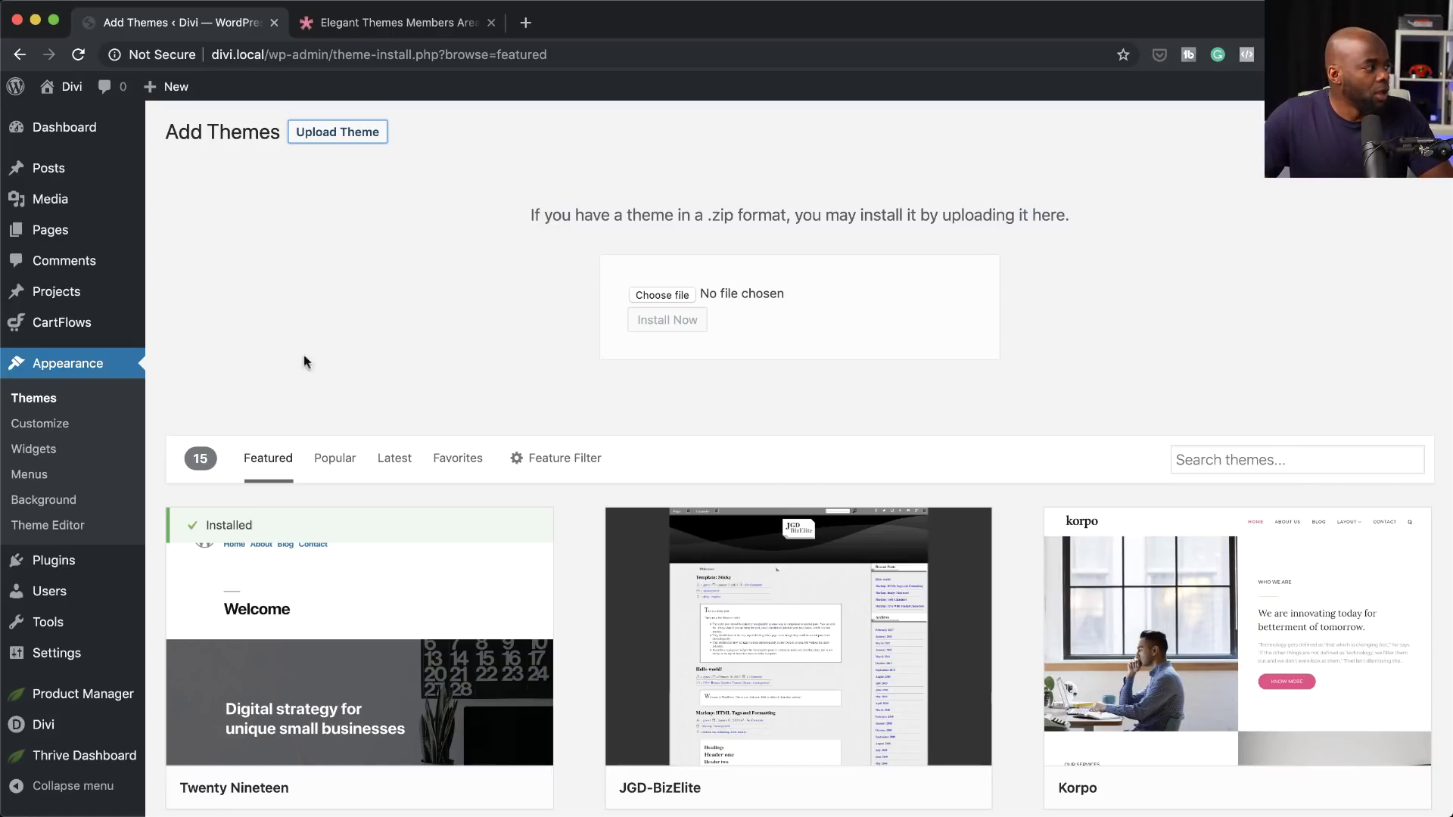
Step: Start a new page from Pages > Add New and title it 'Home'
mouse_move(81, 238)
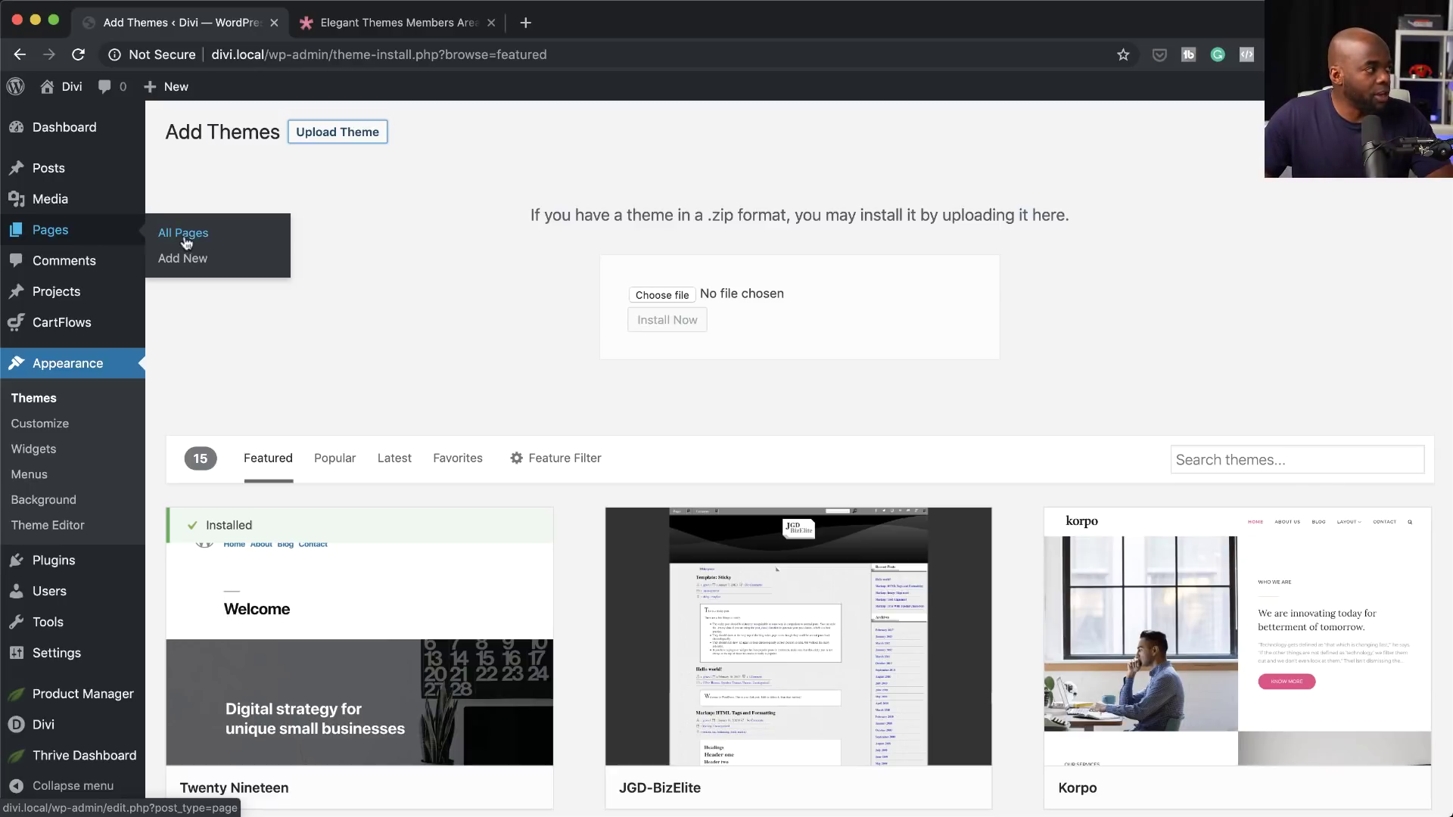
left_click(183, 261)
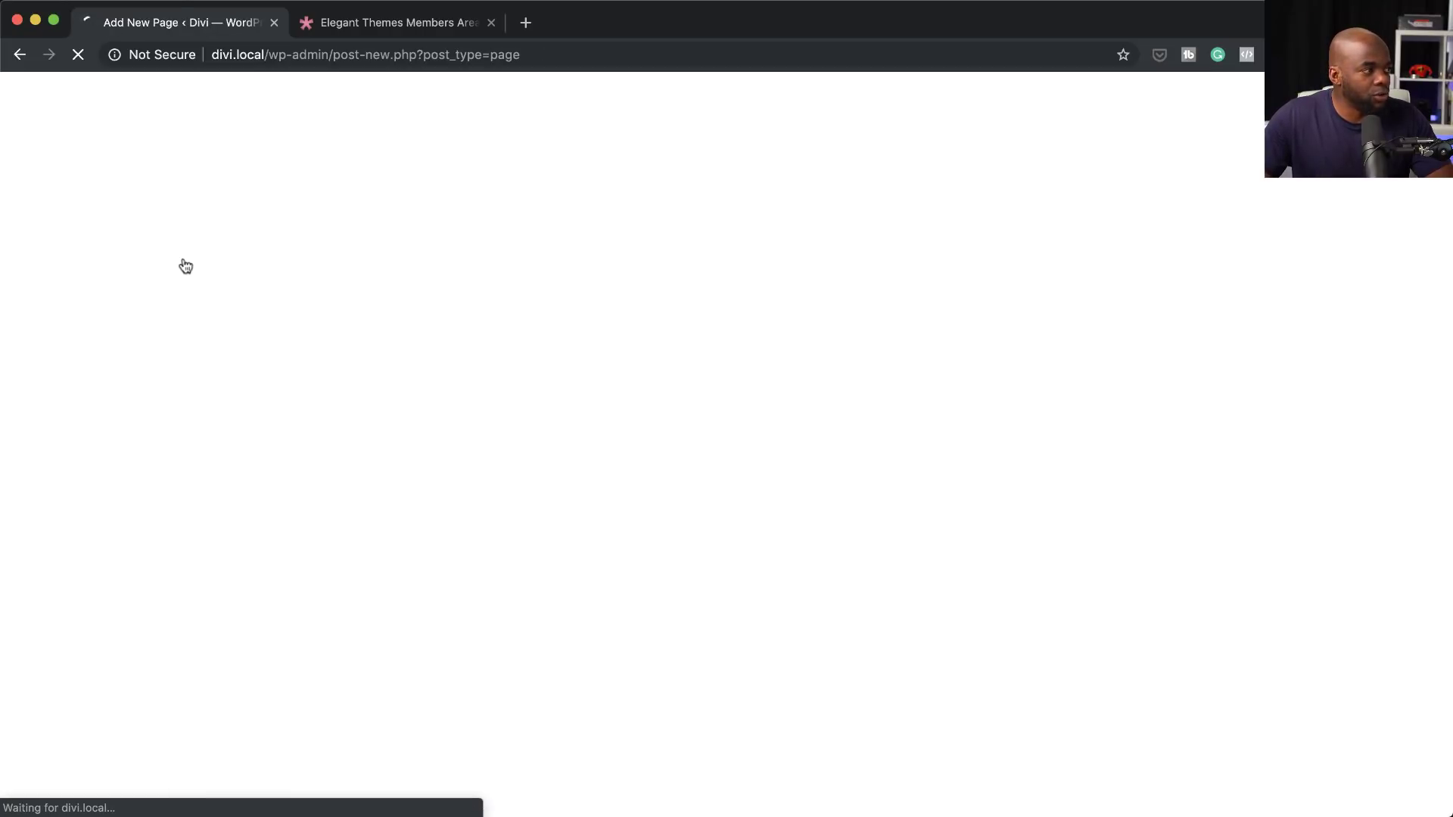
type("Home")
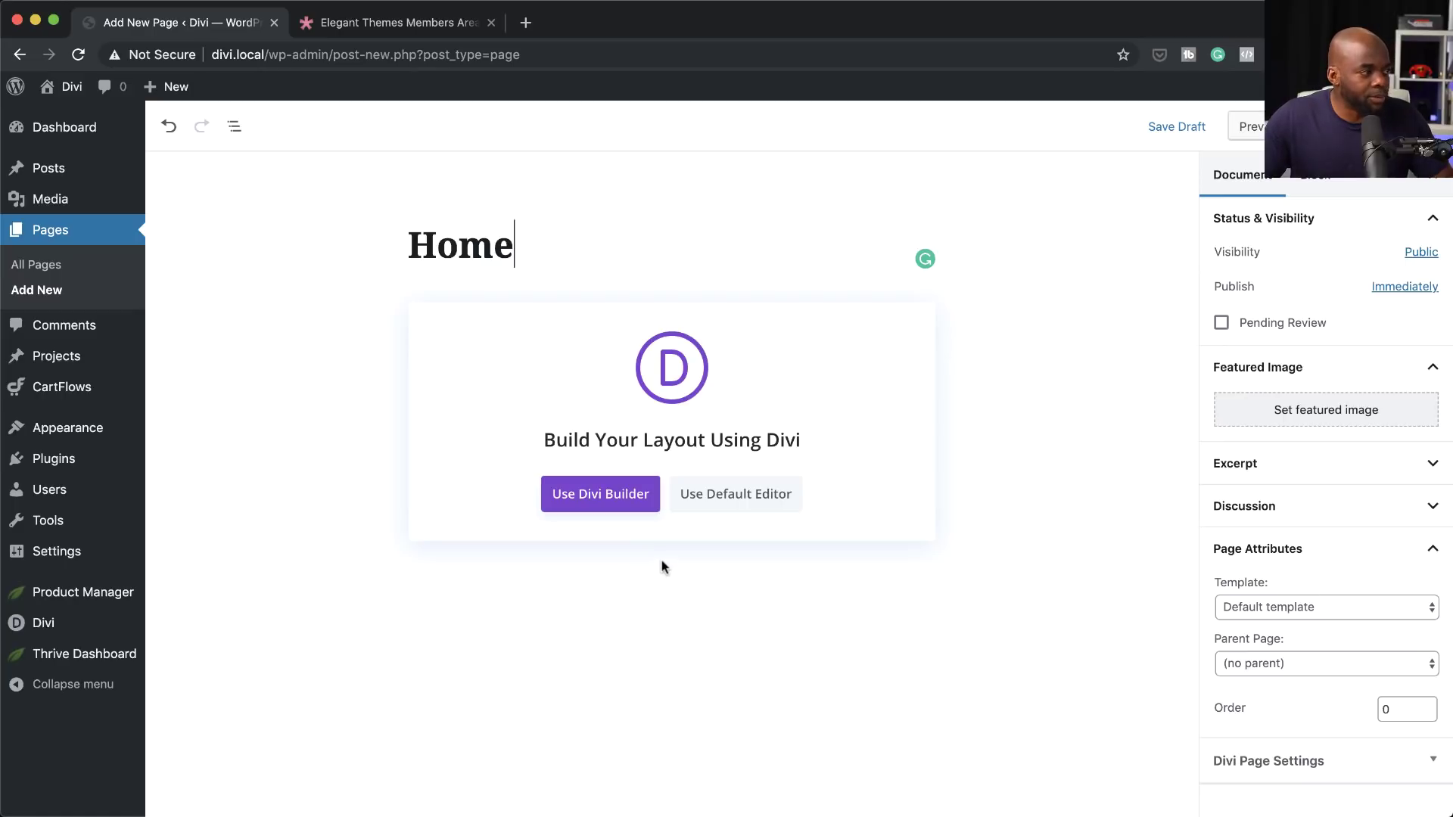
Step: Build Home with Divi, browse premade layouts, and scroll to the Interior Design Company pack
left_click(609, 499)
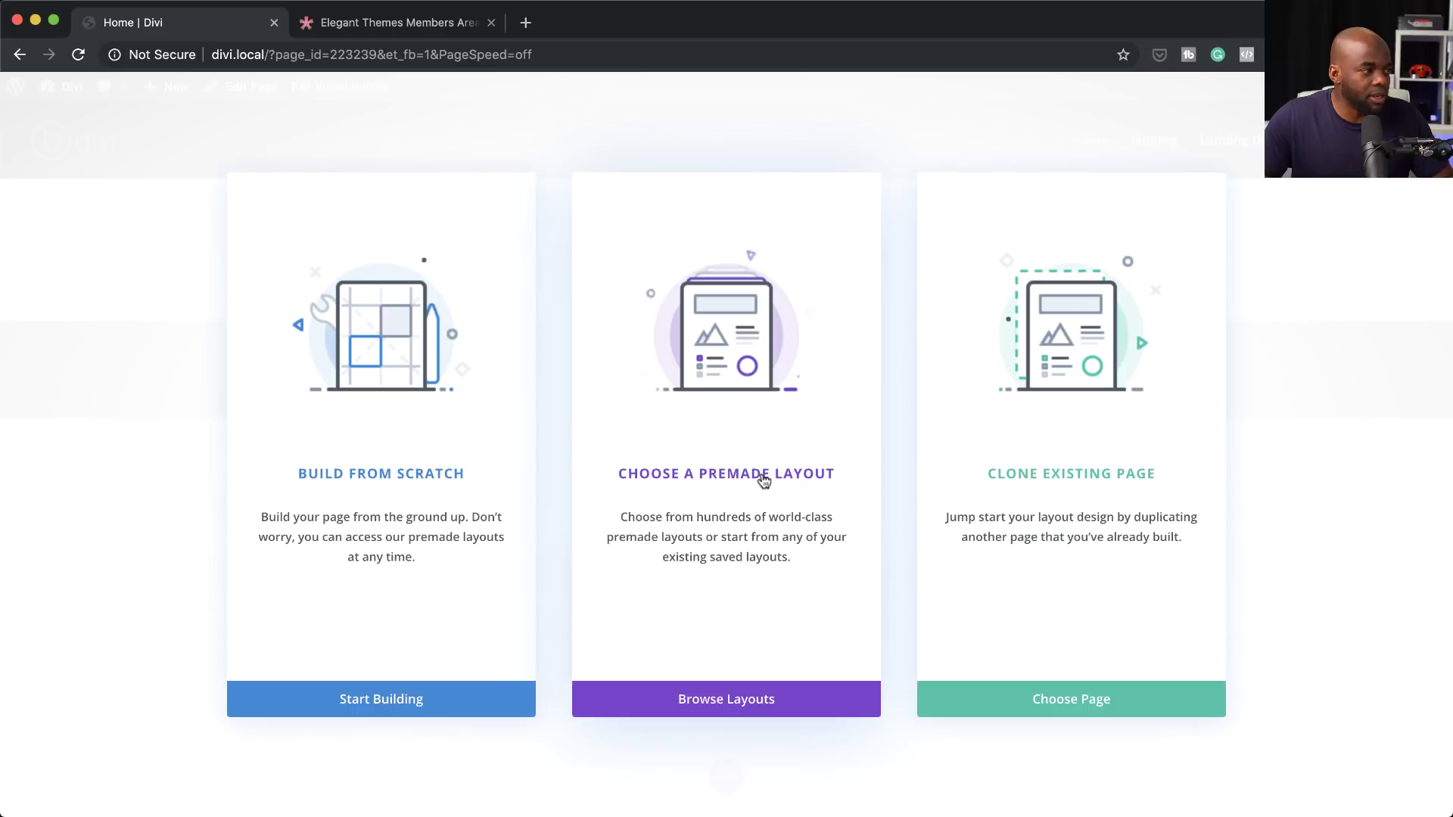
left_click(763, 481)
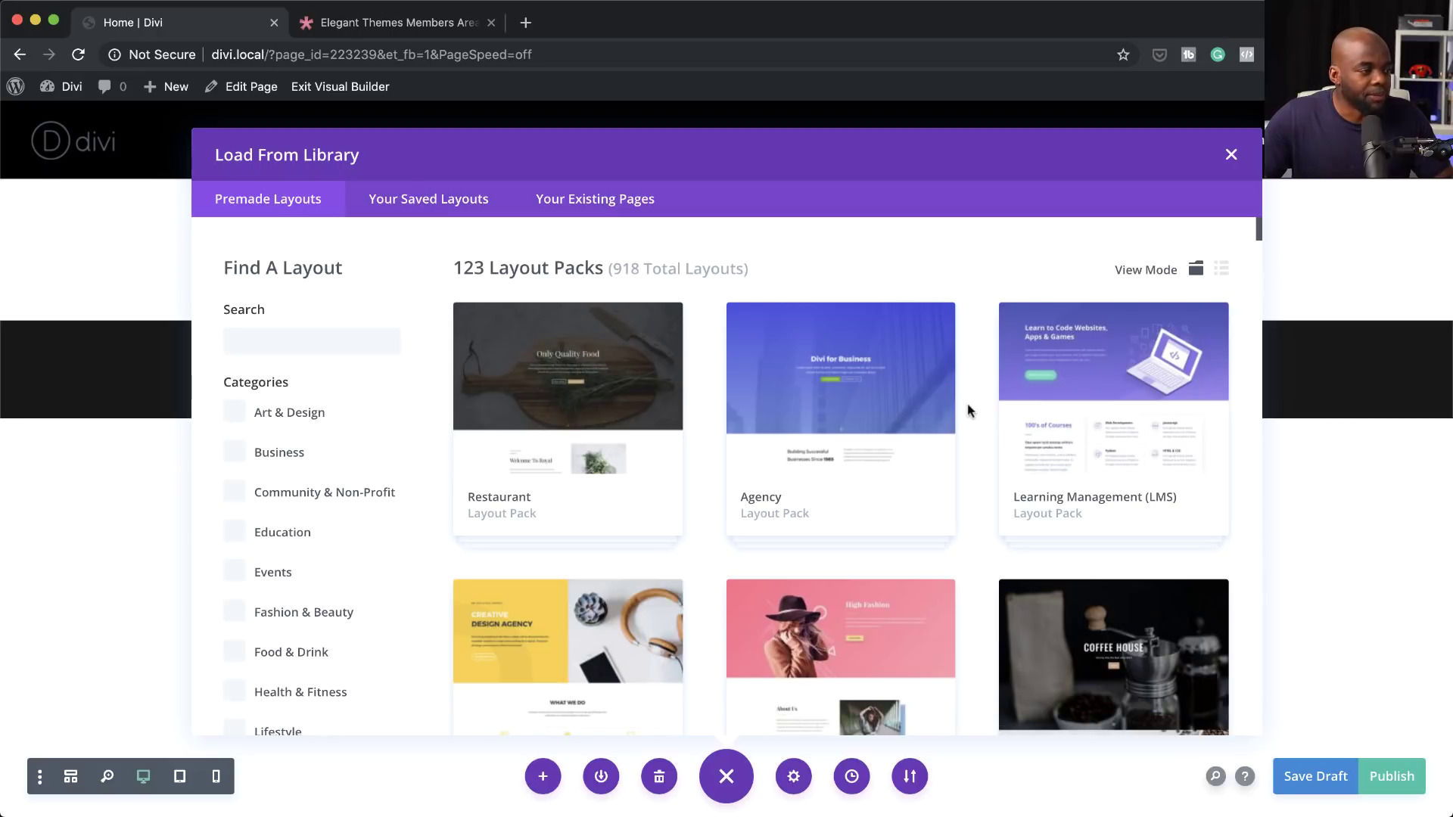
scroll(969, 402, "down", 3)
scroll(969, 411, "down", 2)
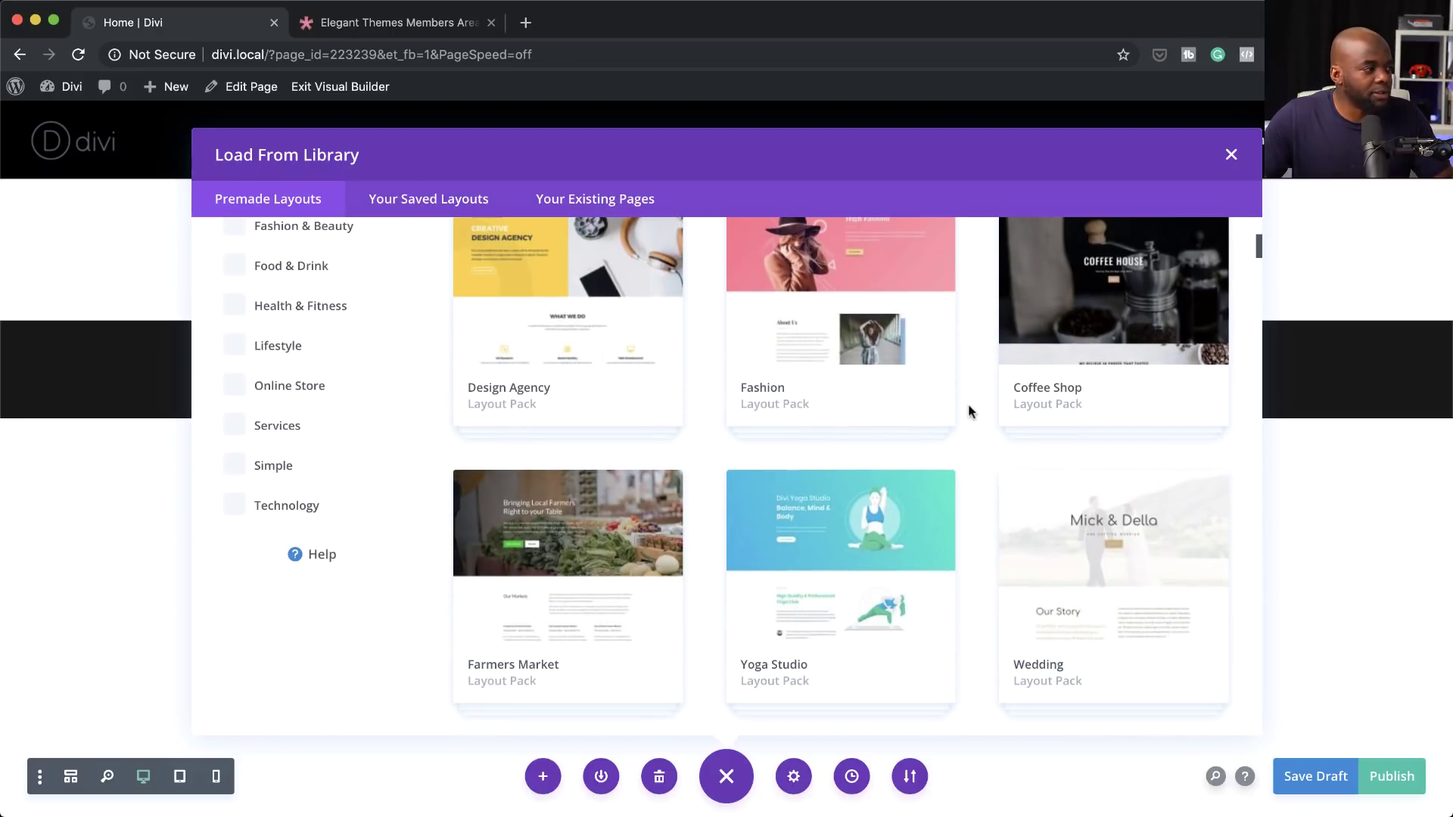
scroll(969, 411, "down", 3)
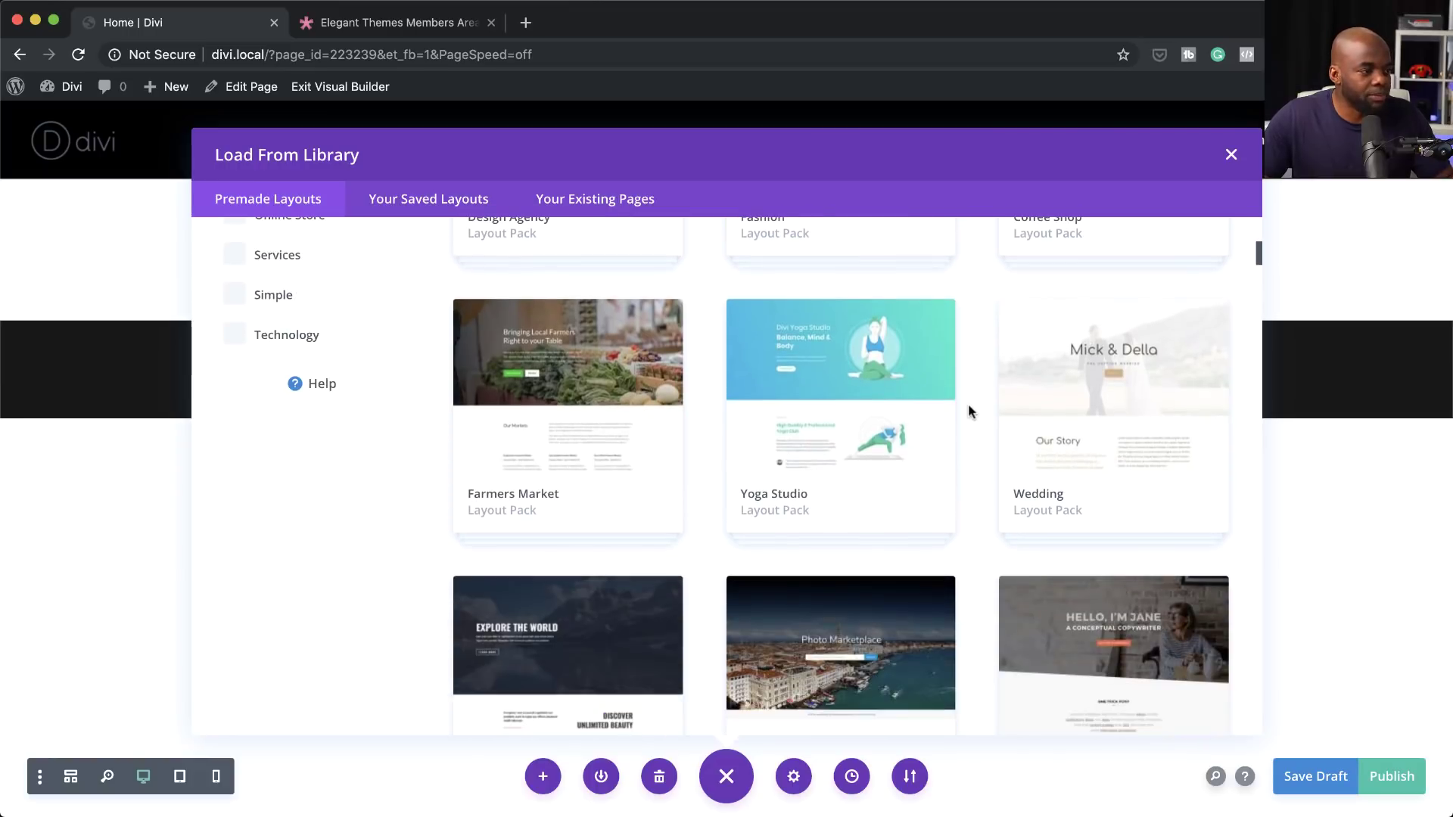
scroll(969, 411, "down", 5)
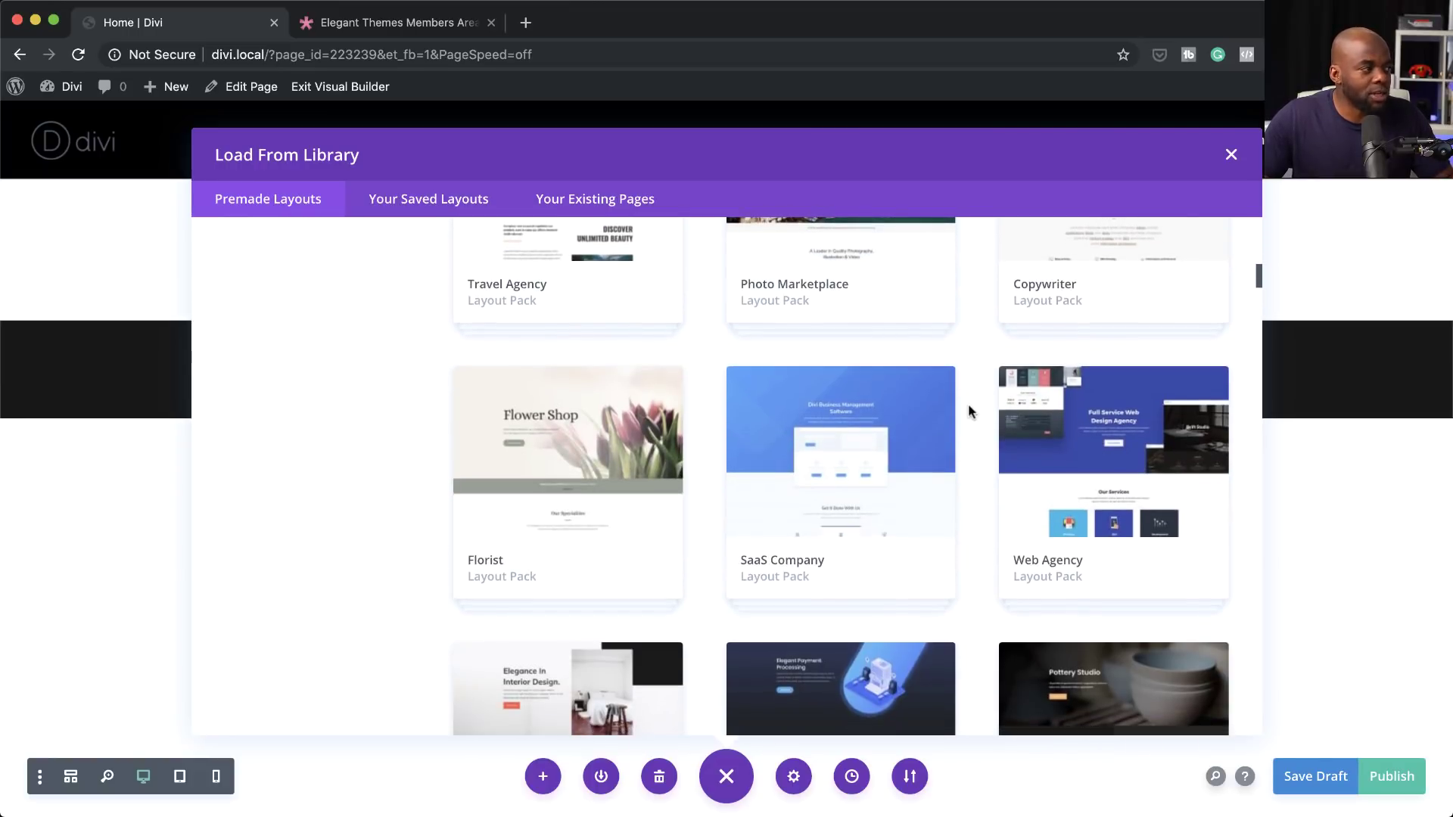
scroll(969, 411, "down", 4)
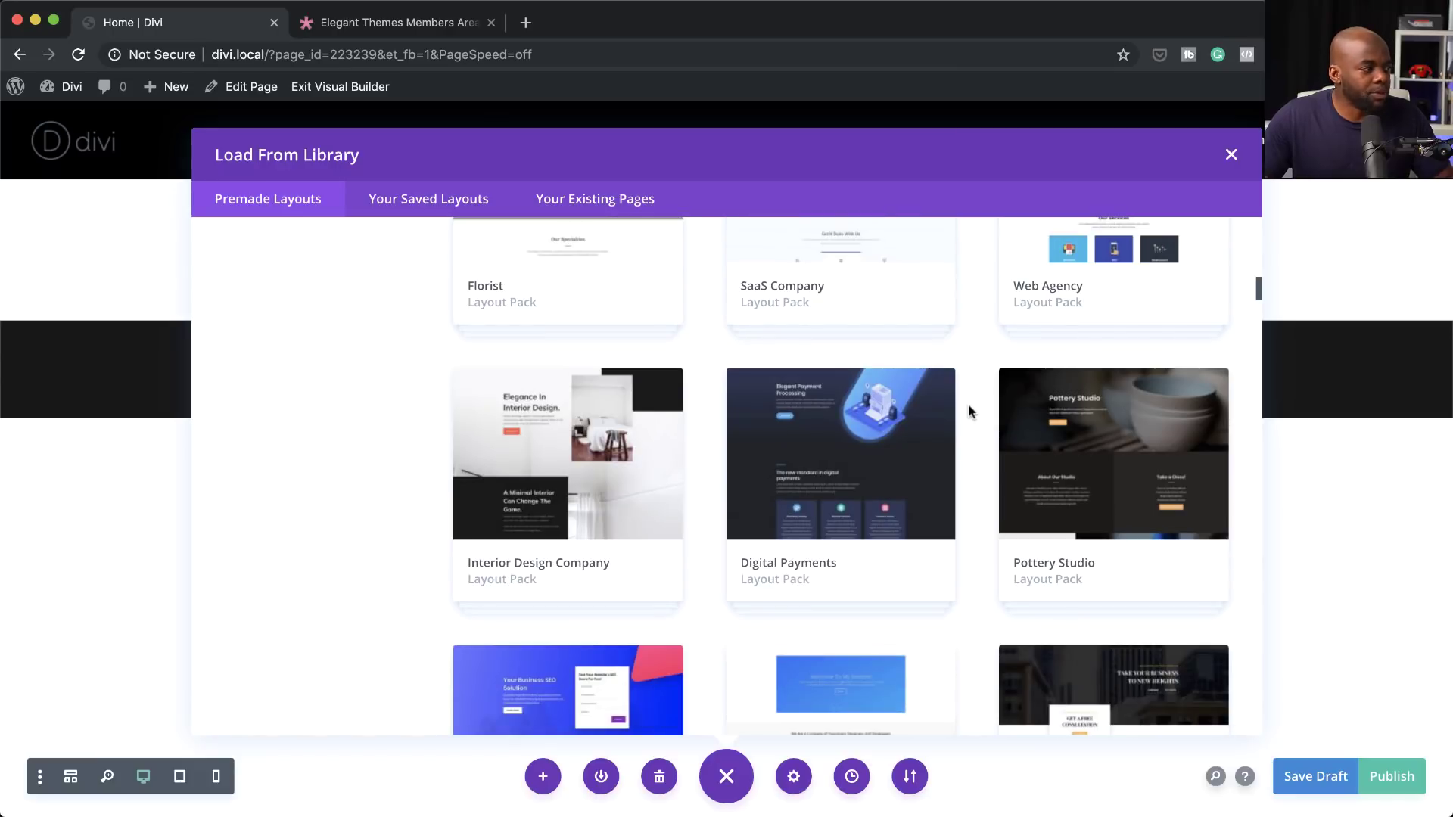
scroll(966, 448, "down", 1)
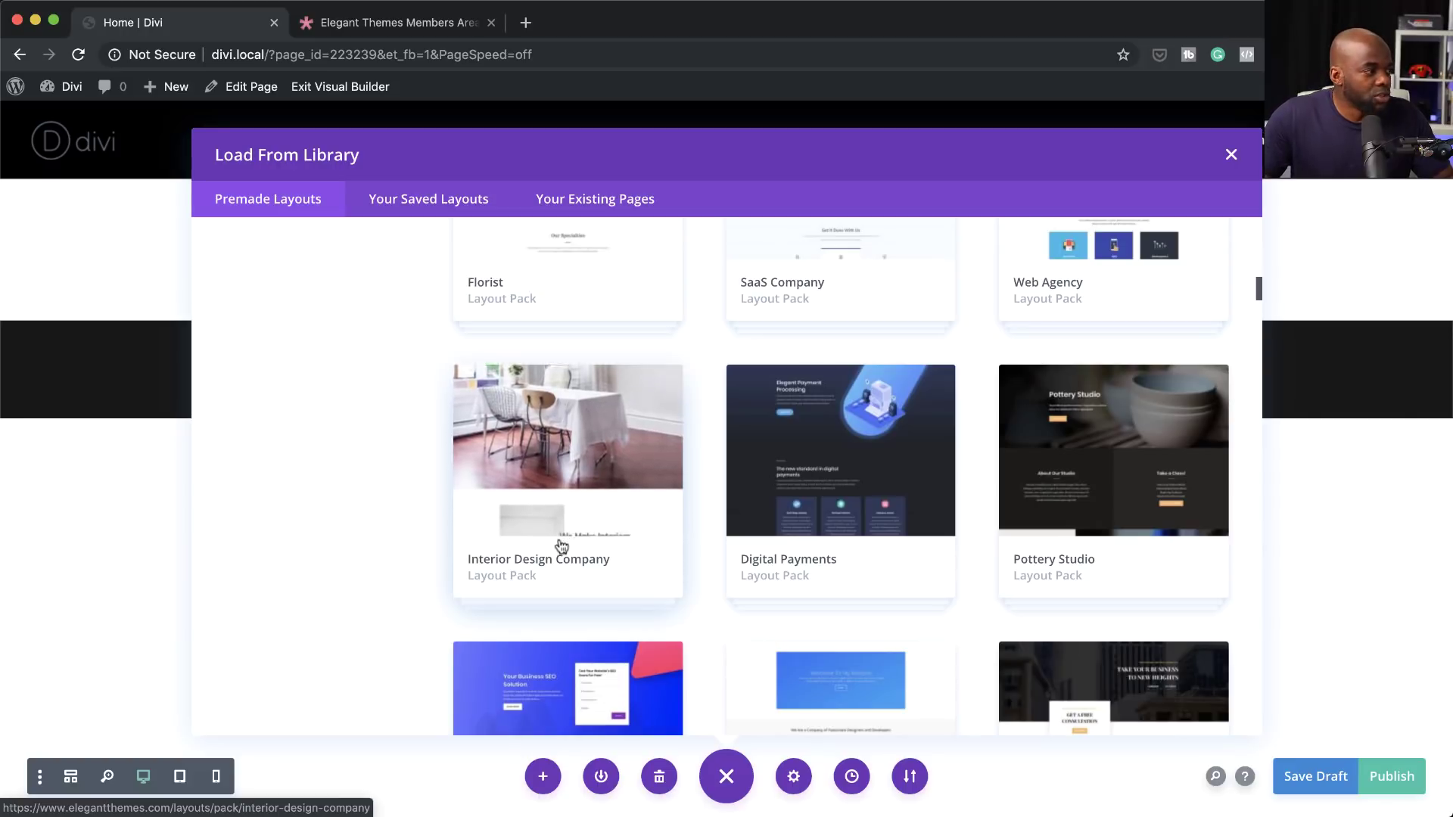
Step: Import the Interior Design Company pack's Home layout onto the page
left_click(593, 504)
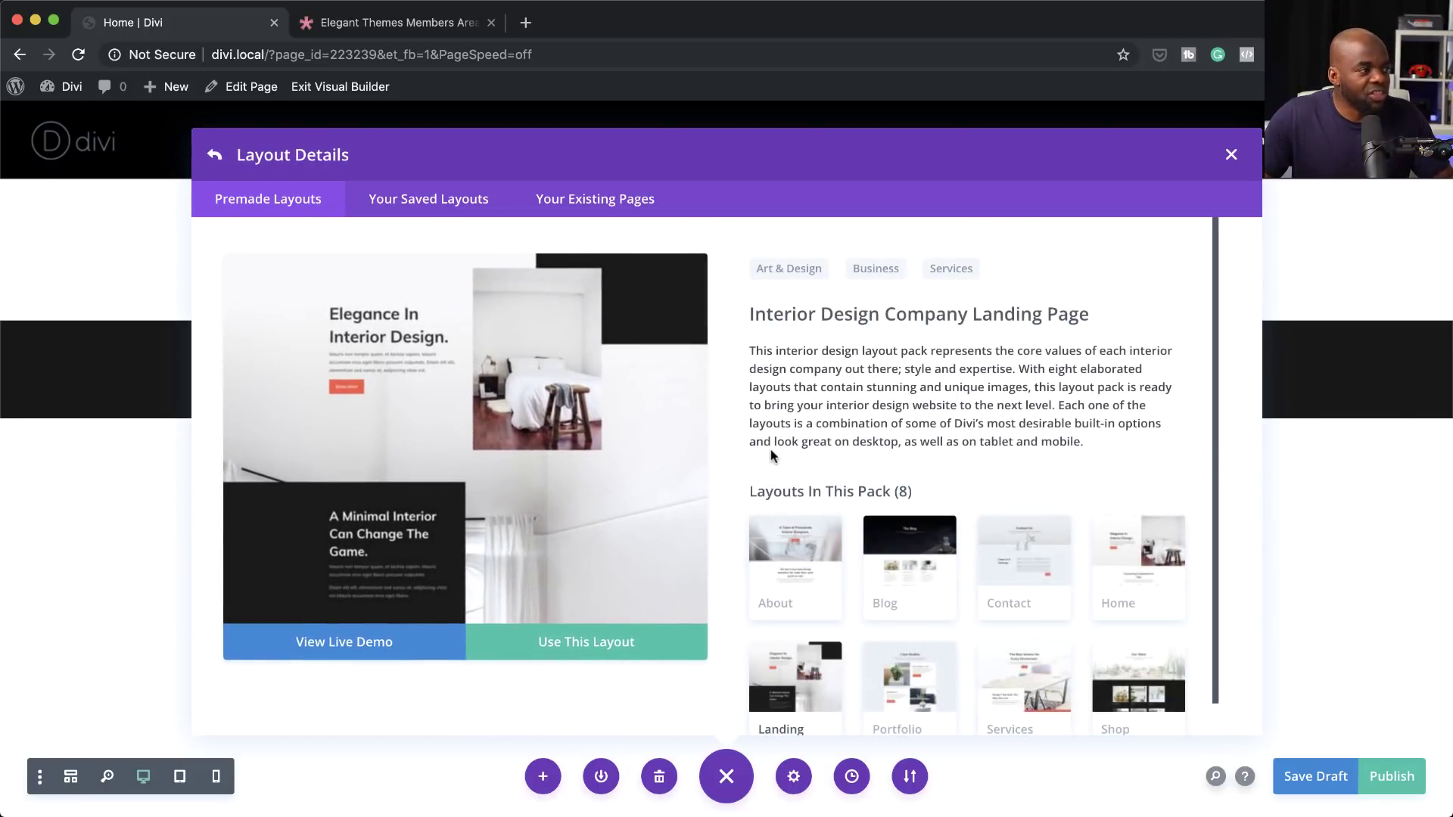
scroll(771, 454, "down", 2)
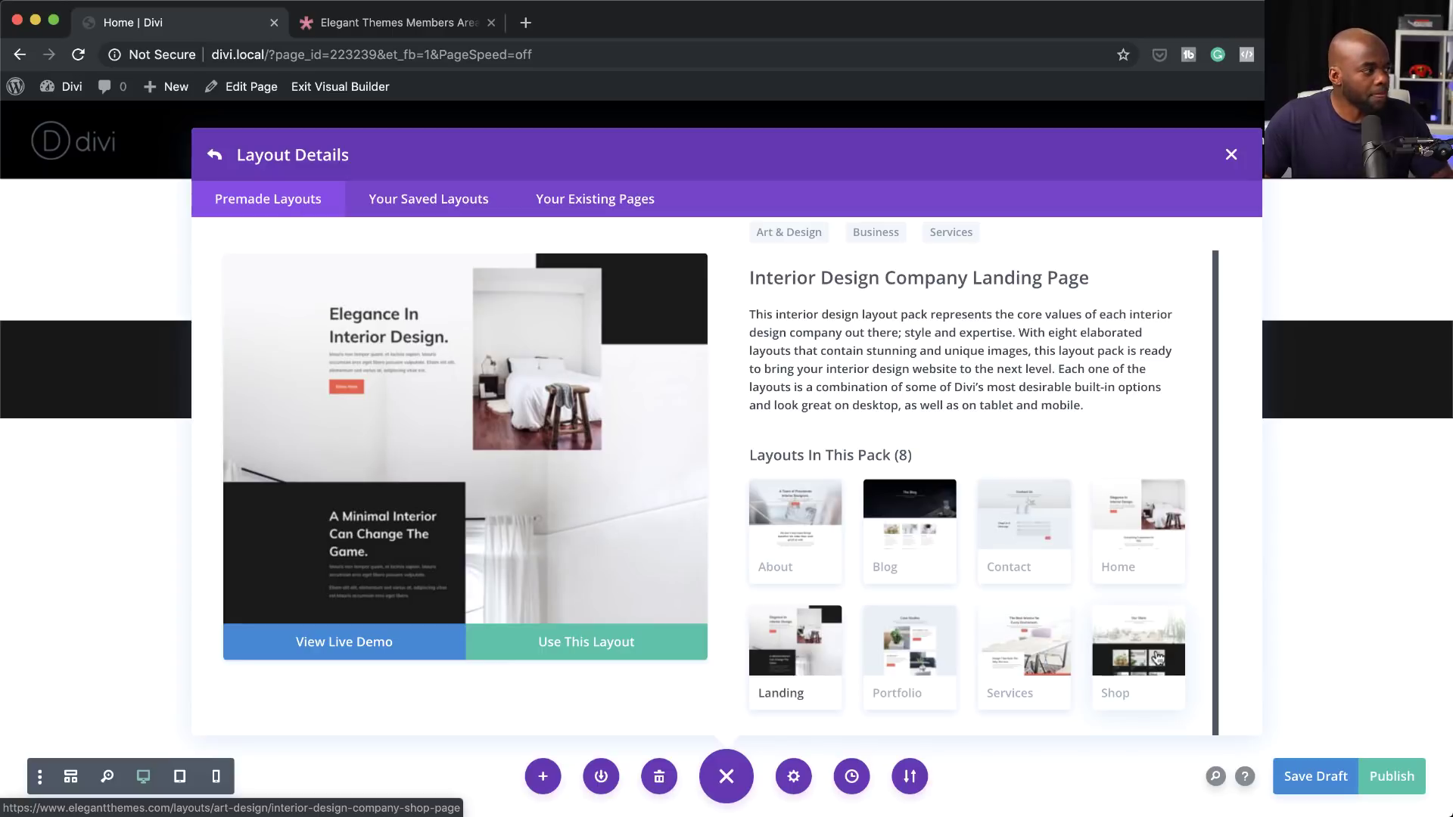
left_click(1146, 560)
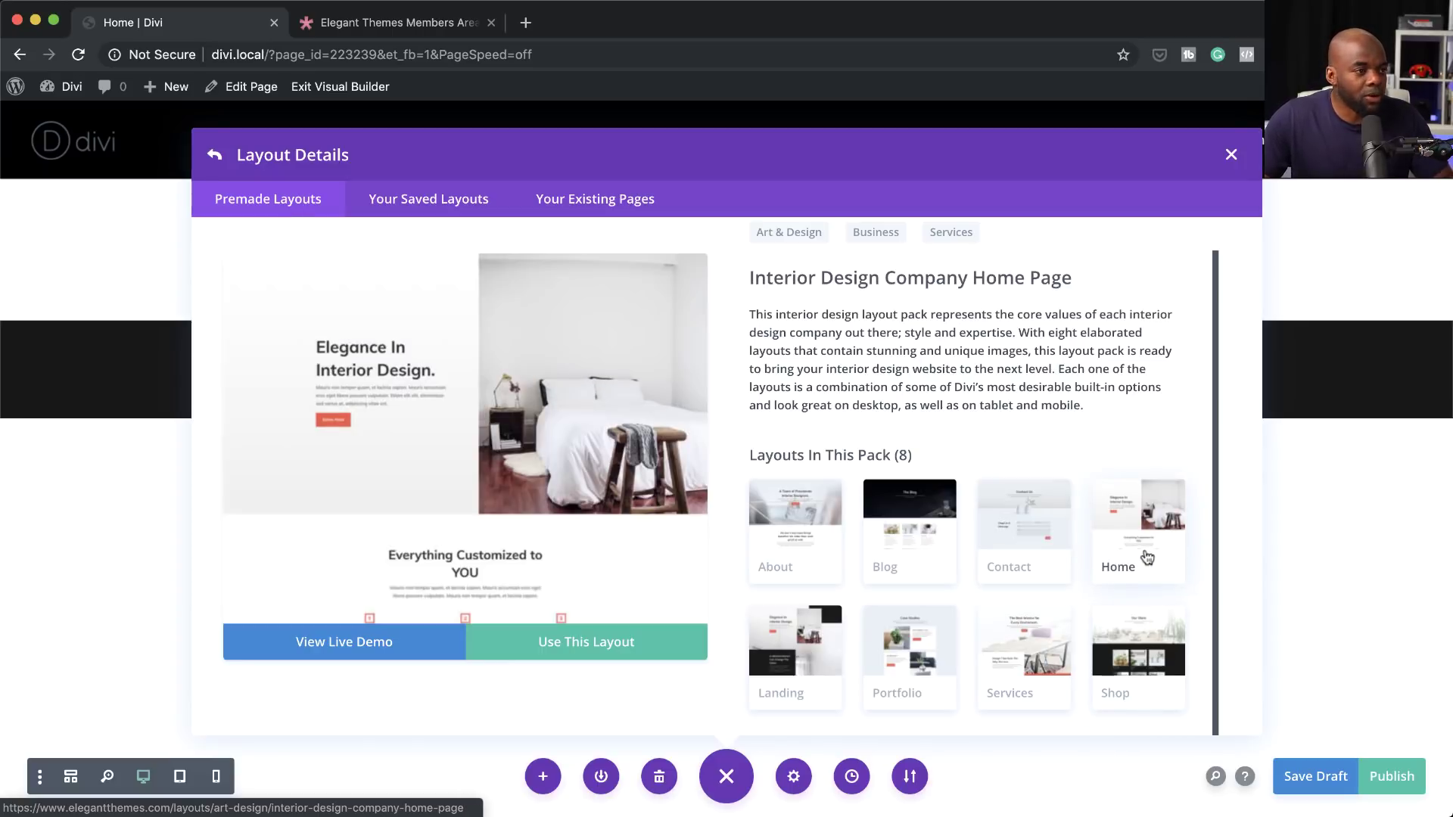
left_click(575, 643)
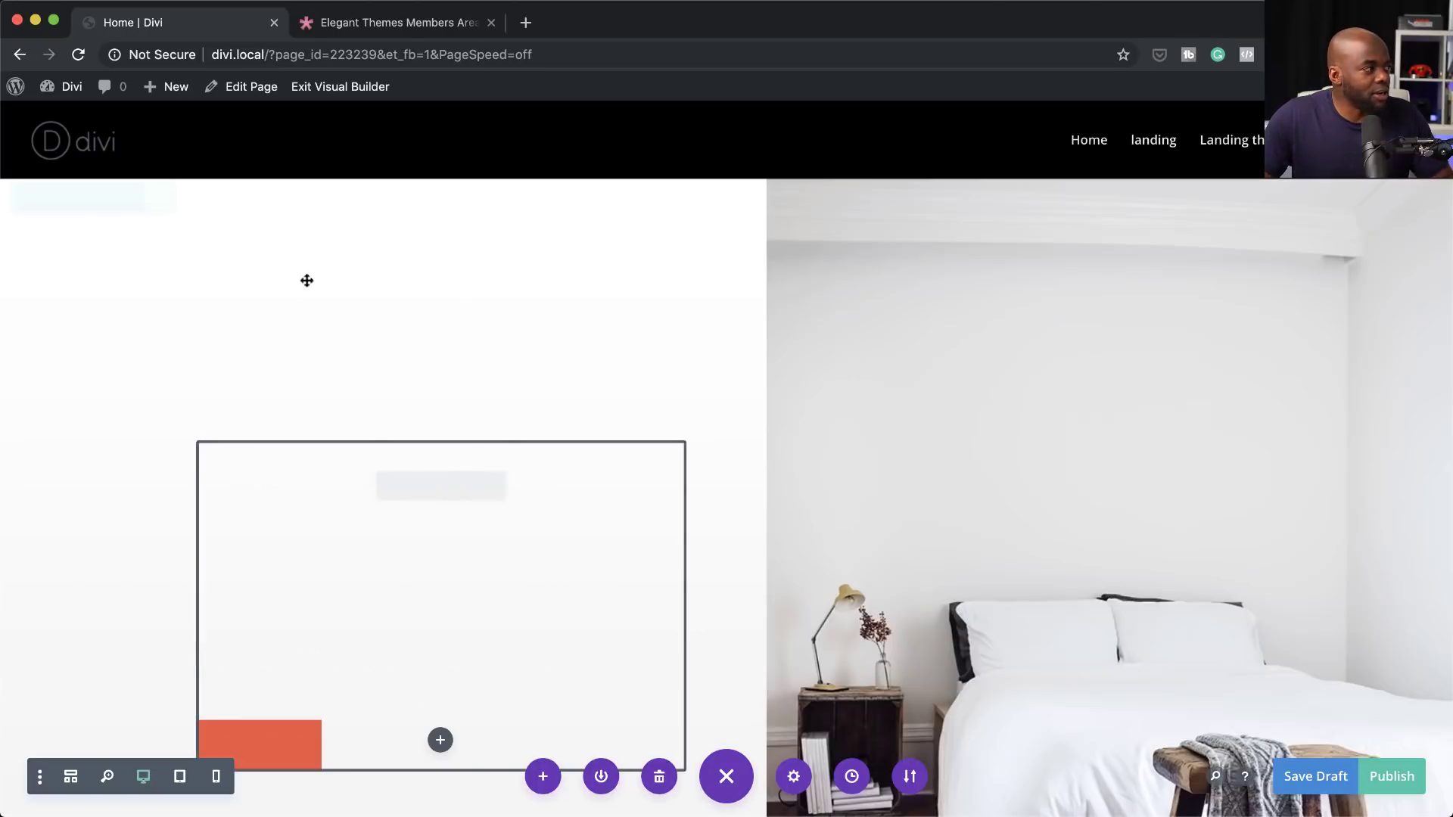
Step: Review the imported Interior Design layout and publish the Home page
scroll(1102, 631, "down", 10)
scroll(1076, 650, "down", 15)
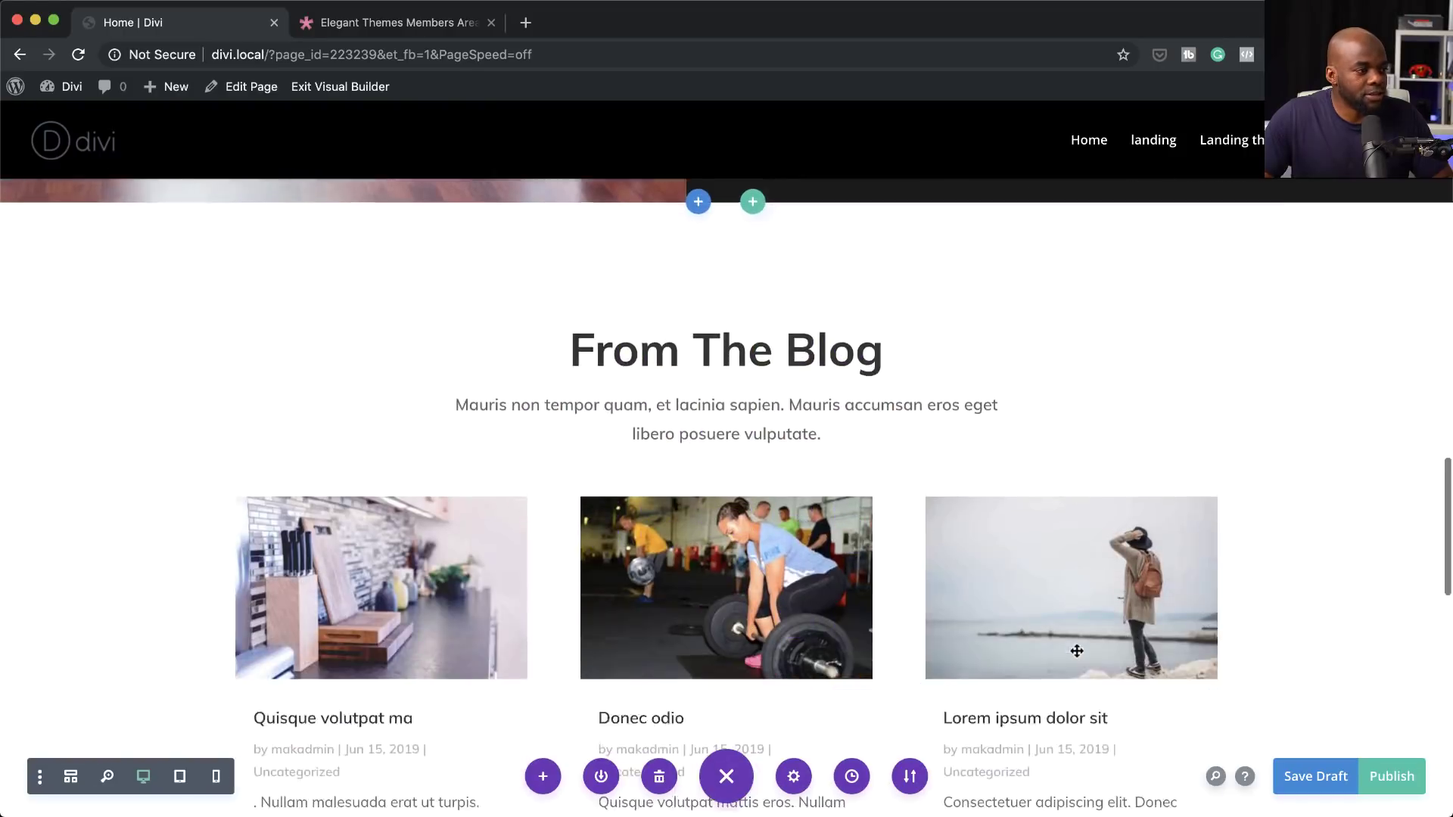
scroll(1076, 651, "down", 8)
left_click(1390, 777)
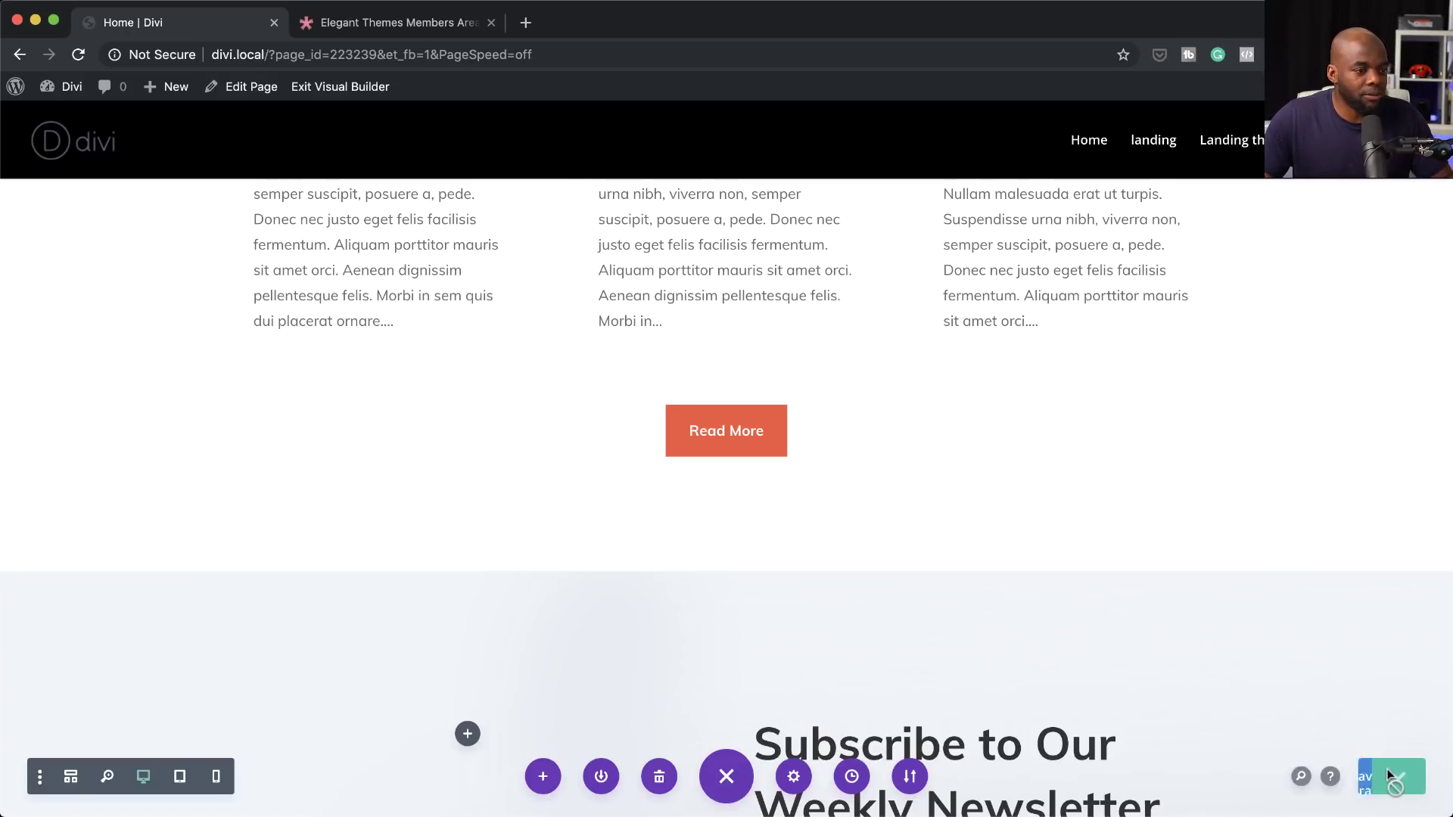
Step: Exit the builder and scroll through the live Home page at divi.local/home
left_click(330, 94)
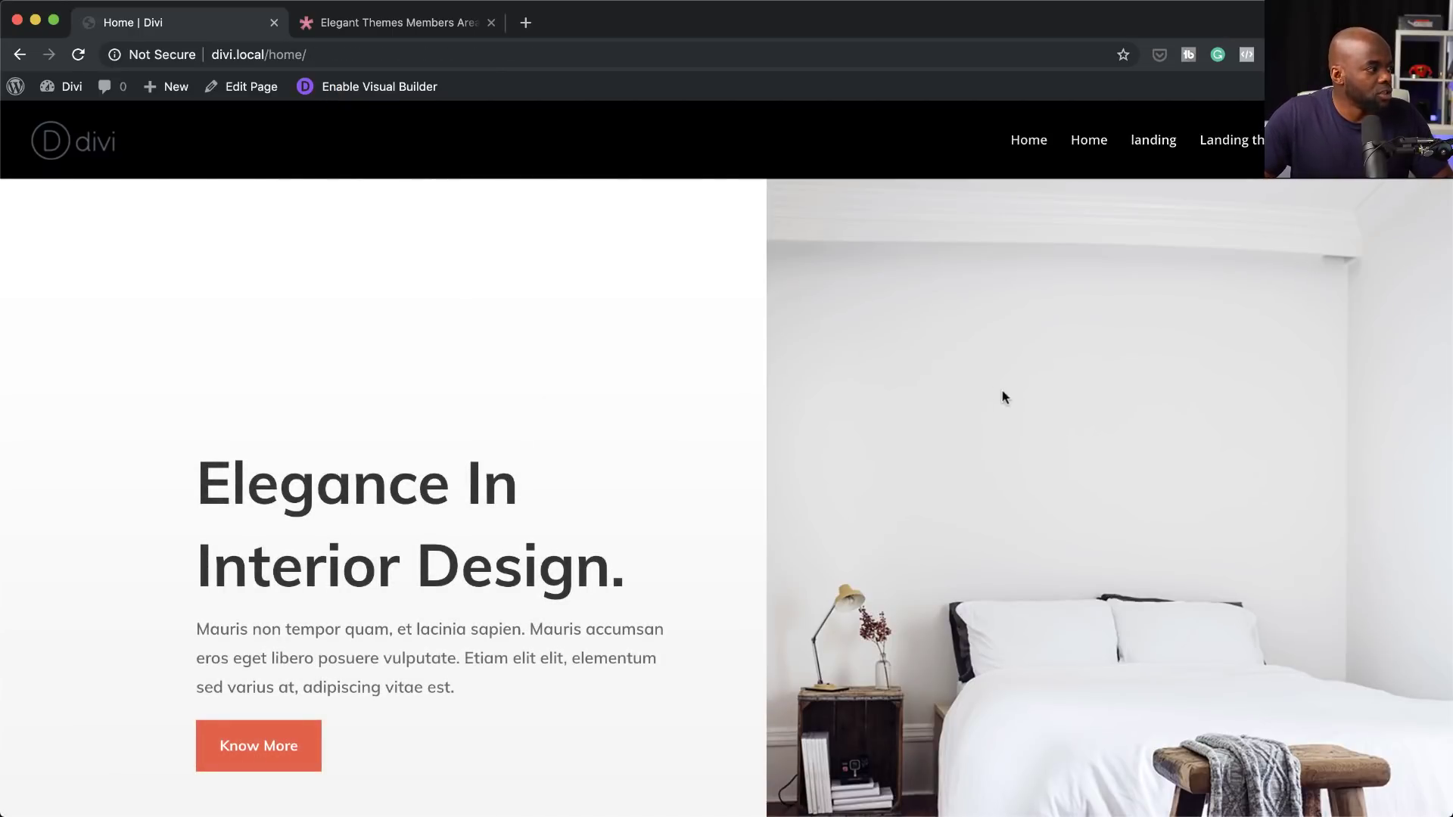
scroll(1077, 473, "down", 10)
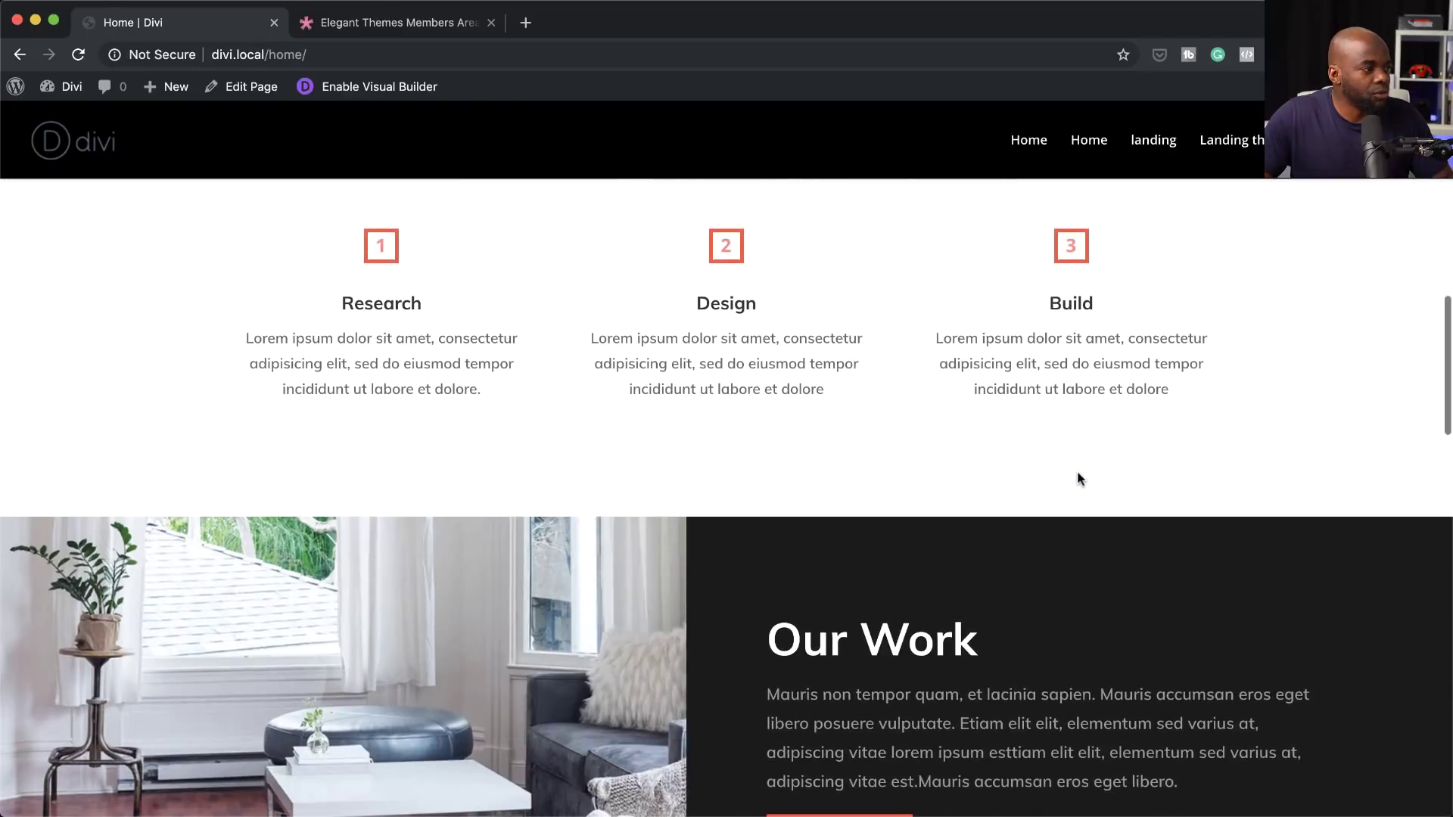
scroll(1077, 475, "down", 10)
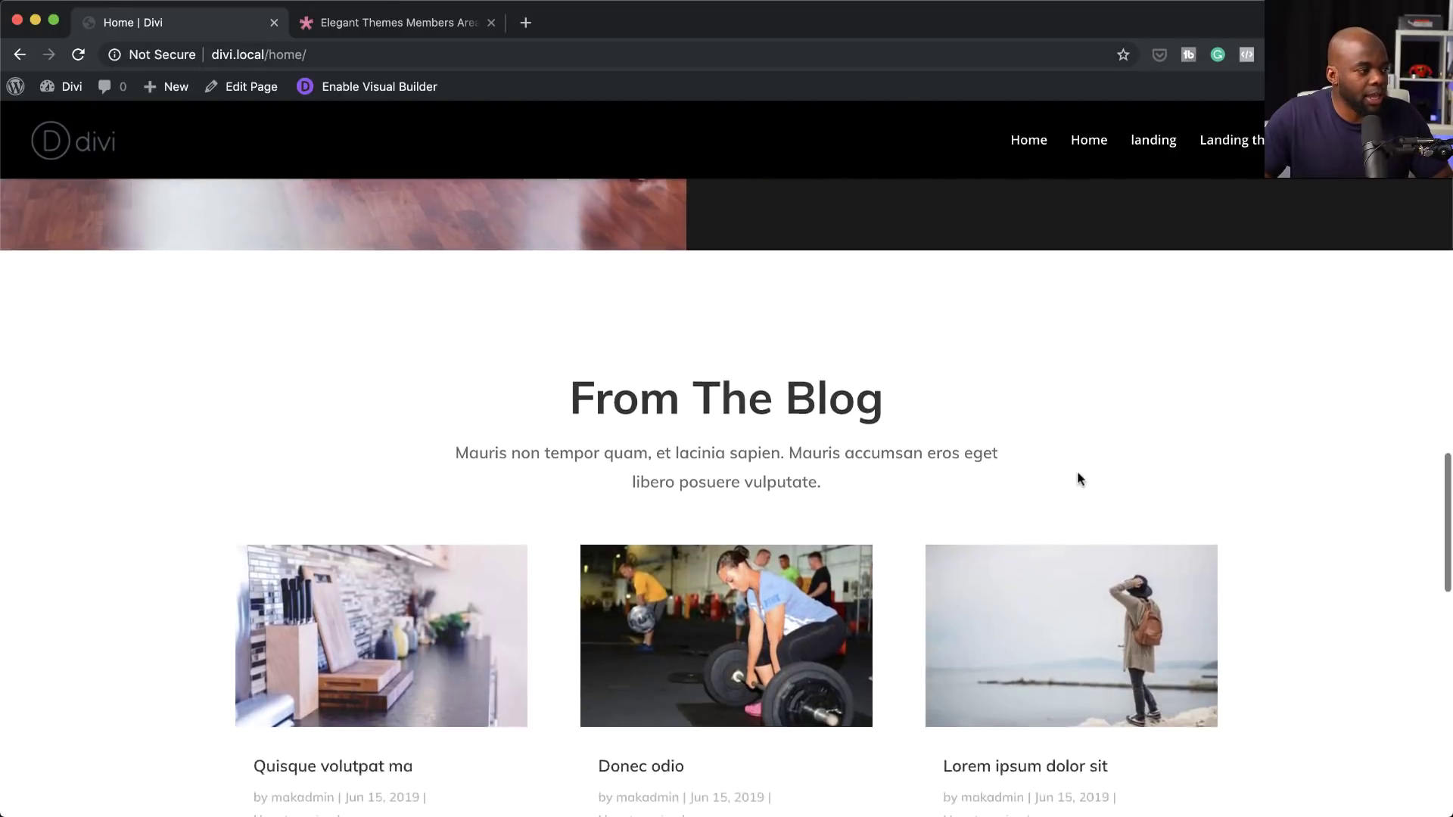
scroll(1077, 475, "down", 8)
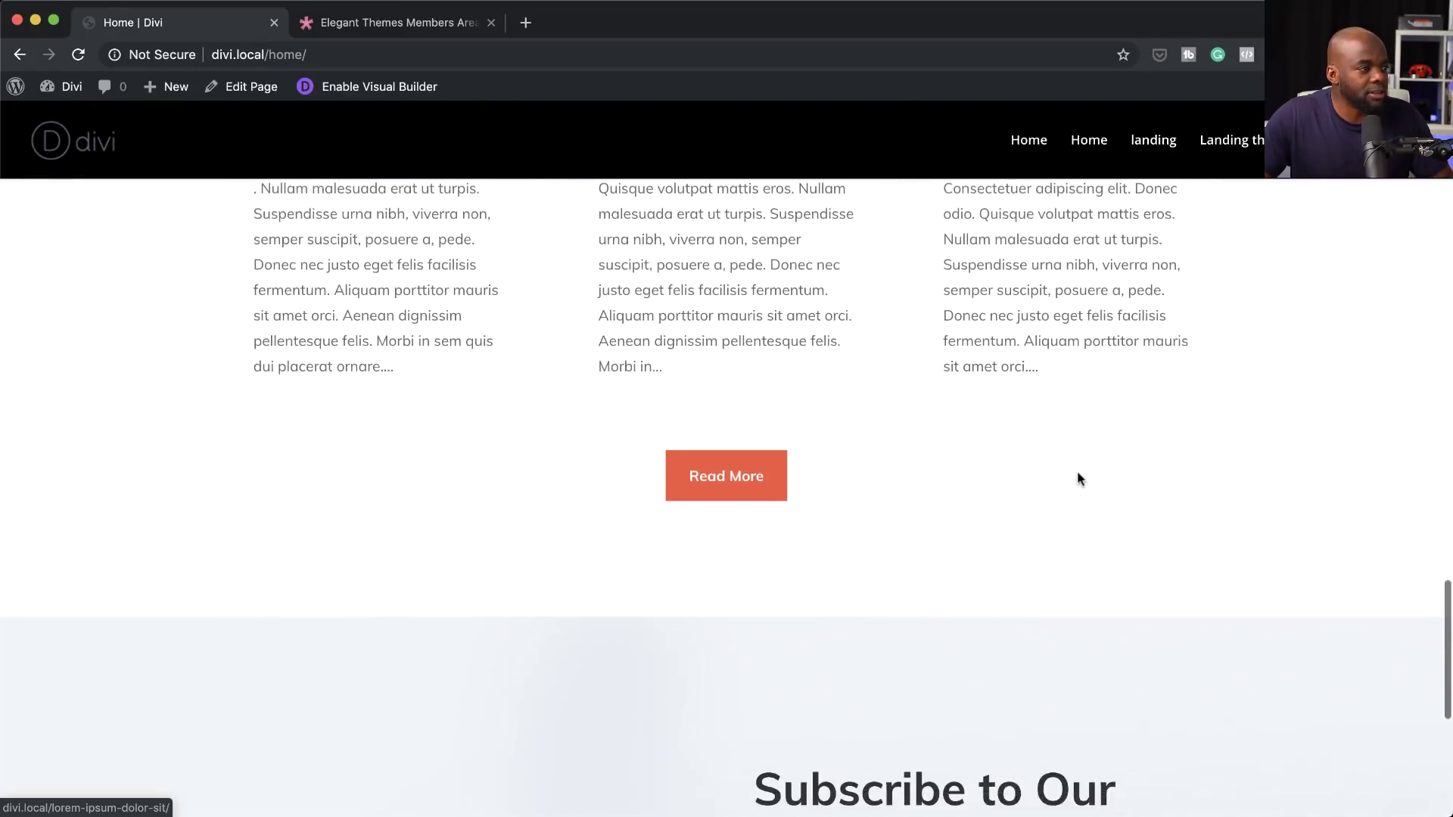
scroll(1078, 478, "down", 4)
scroll(1077, 478, "up", 20)
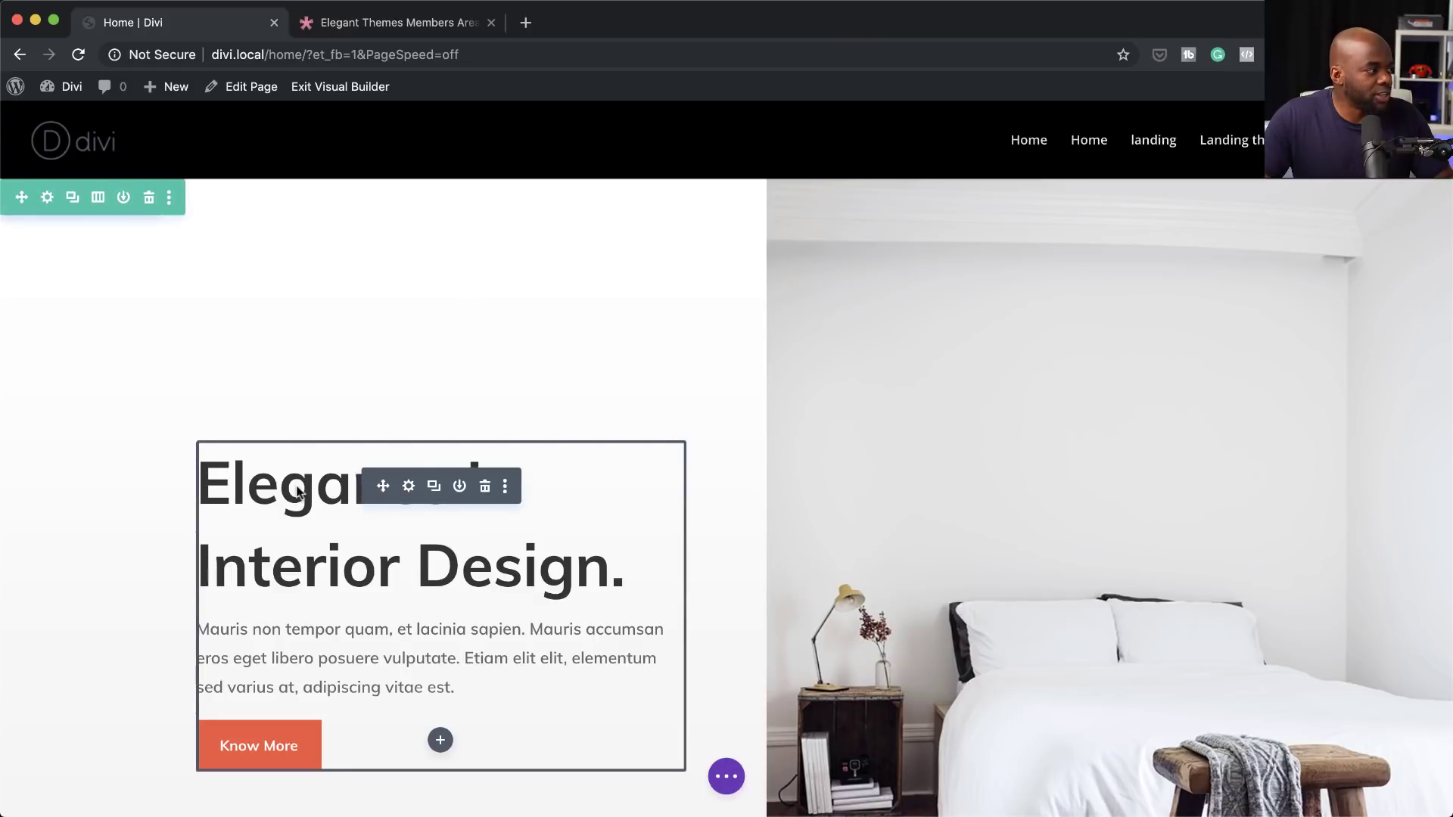
Step: In the Call To Action module, delete 'Elegance In' from the title and append 'Add more text.' to the body
left_click(409, 488)
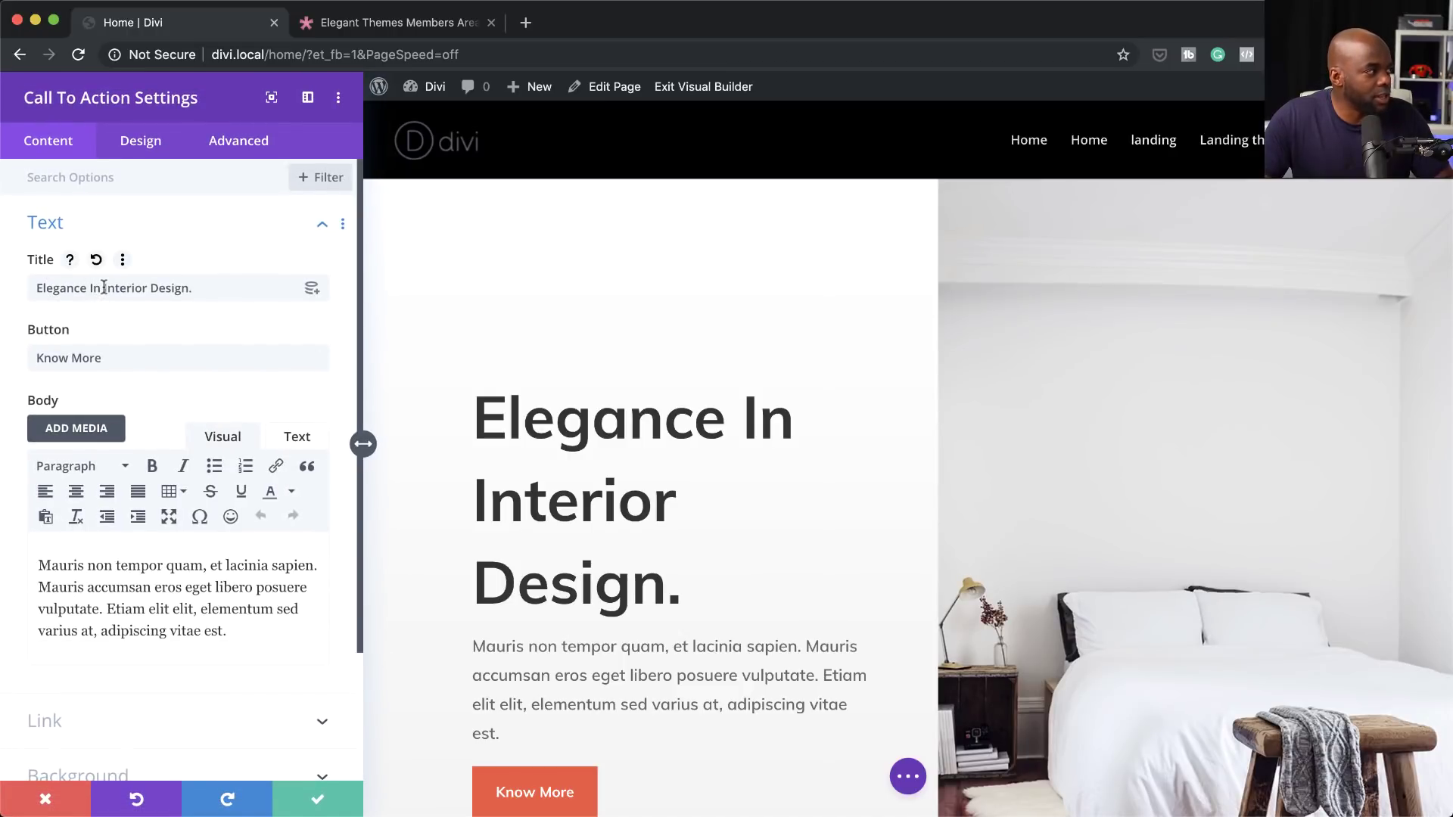
left_click_drag(103, 288, 27, 291)
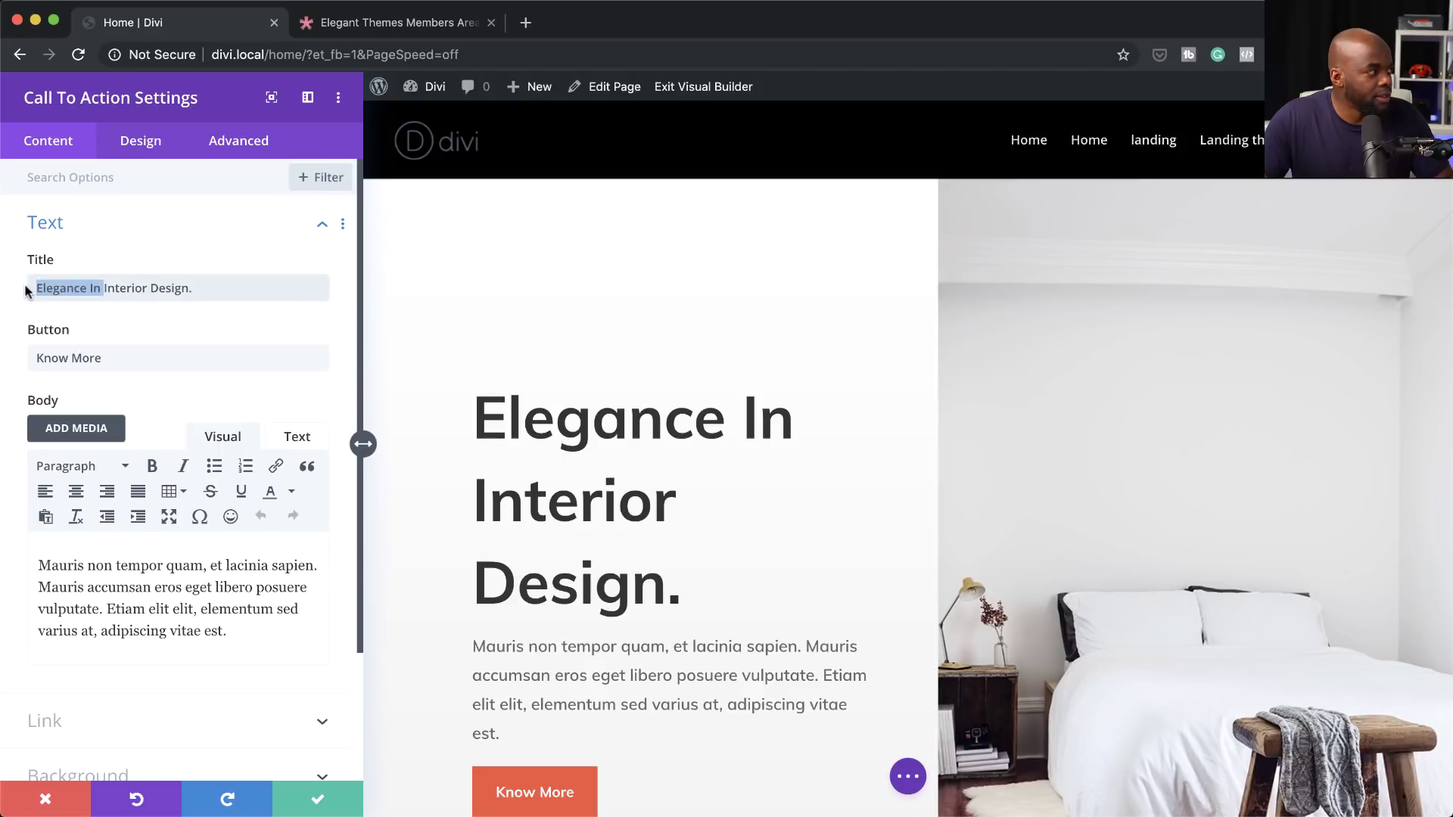
key("BackSpace")
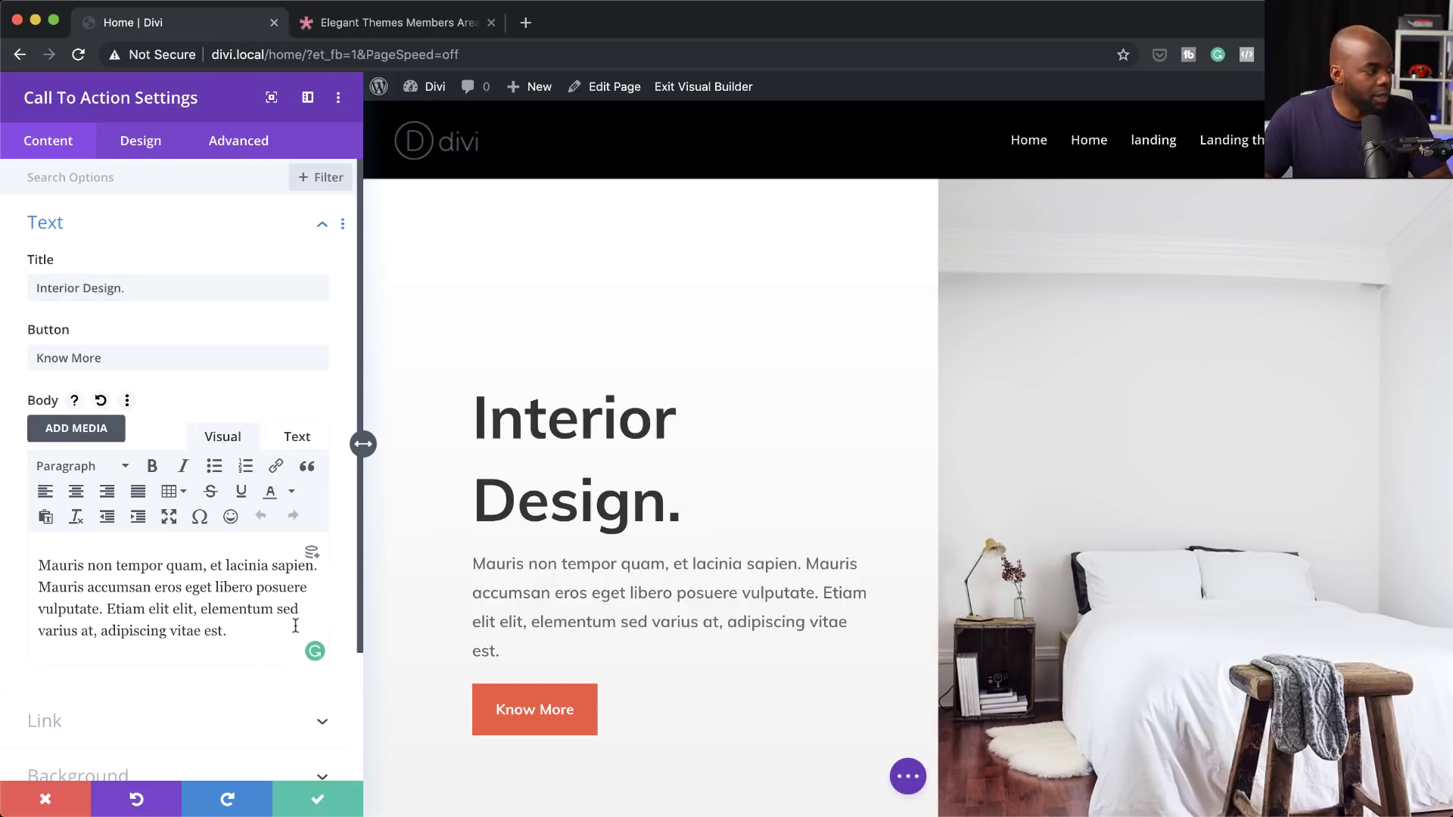
type("Add more ")
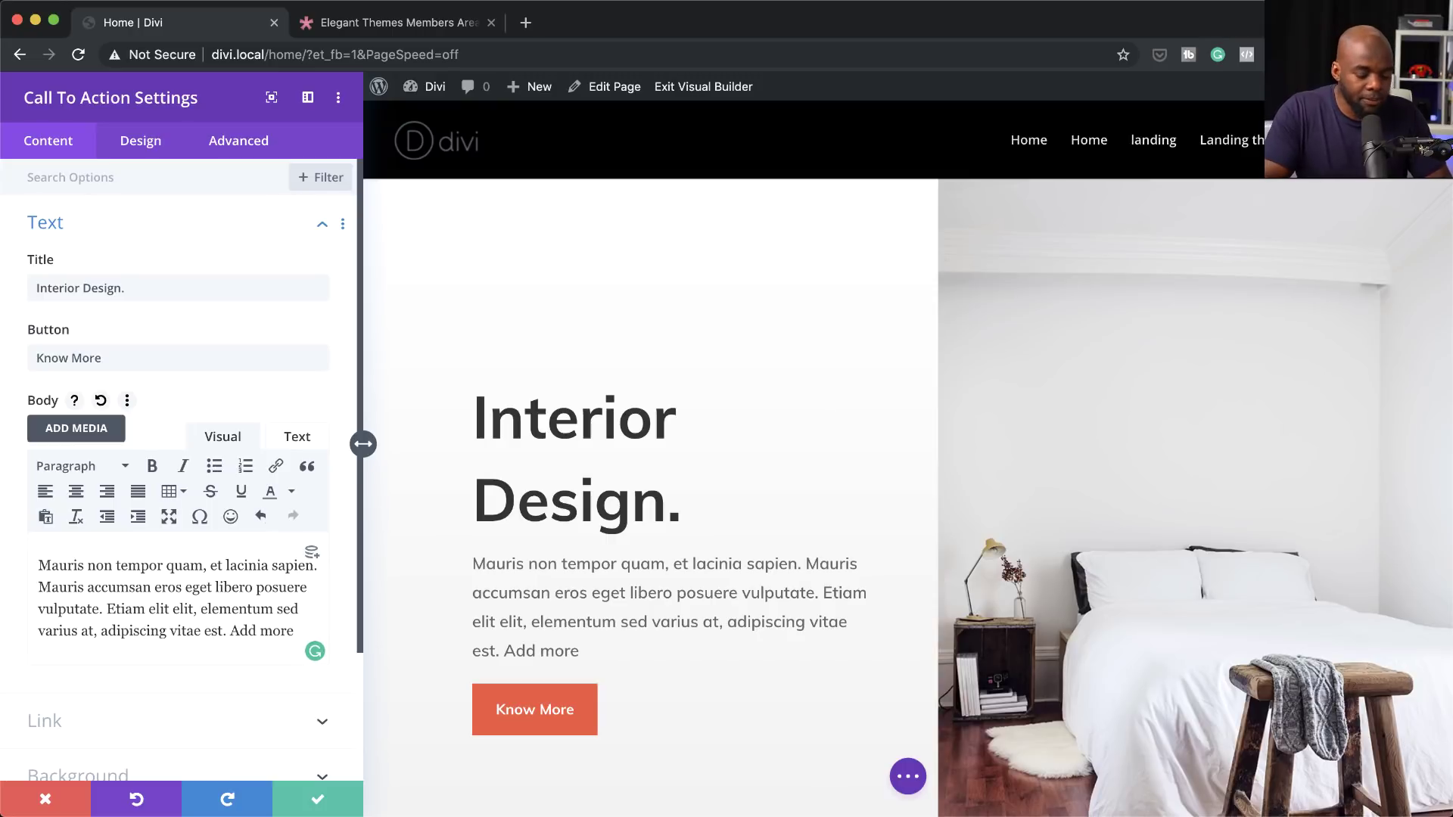
type("text.")
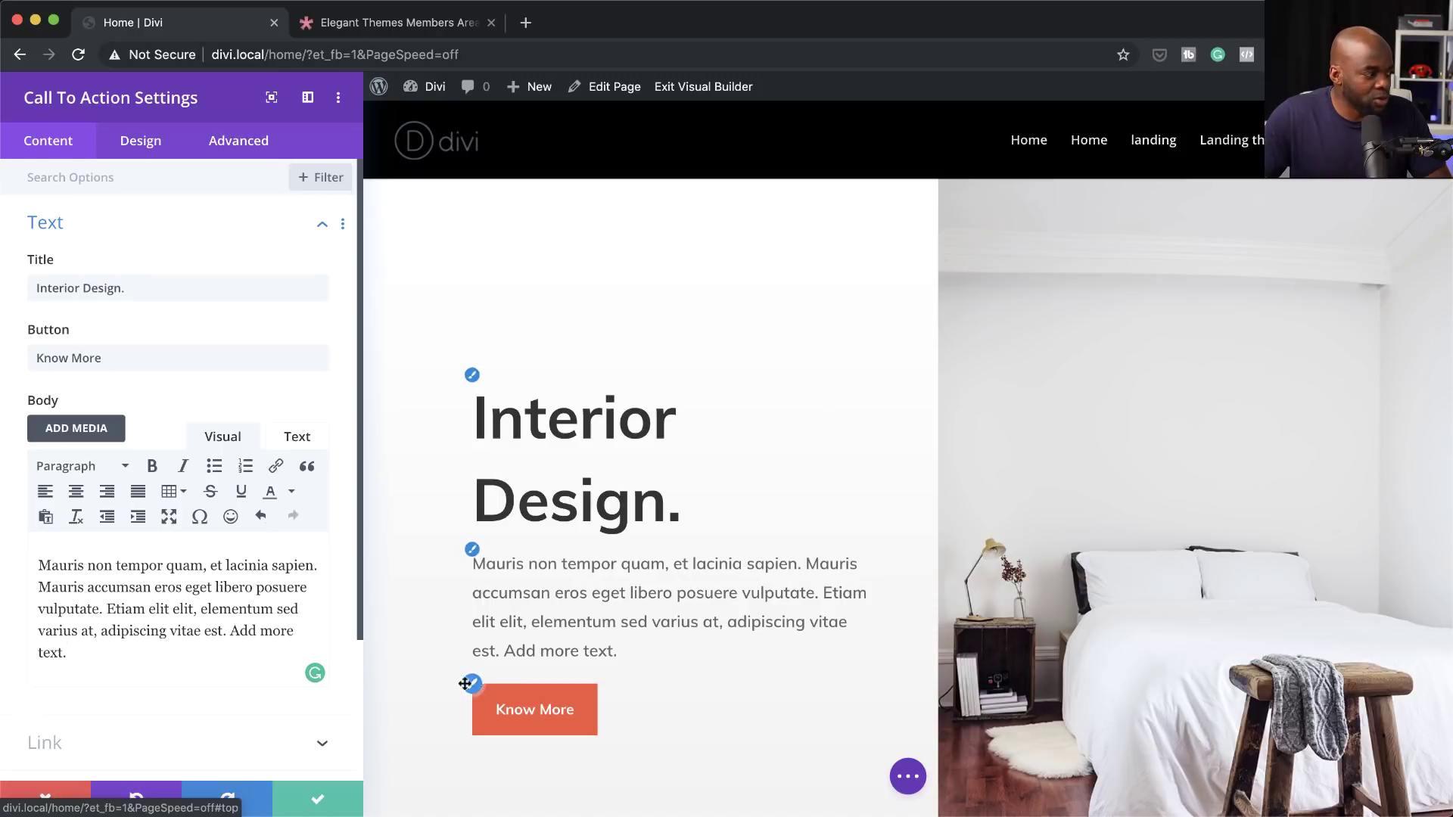
Step: Set the Know More button's background and border colours to blue #0c71c3
left_click(472, 684)
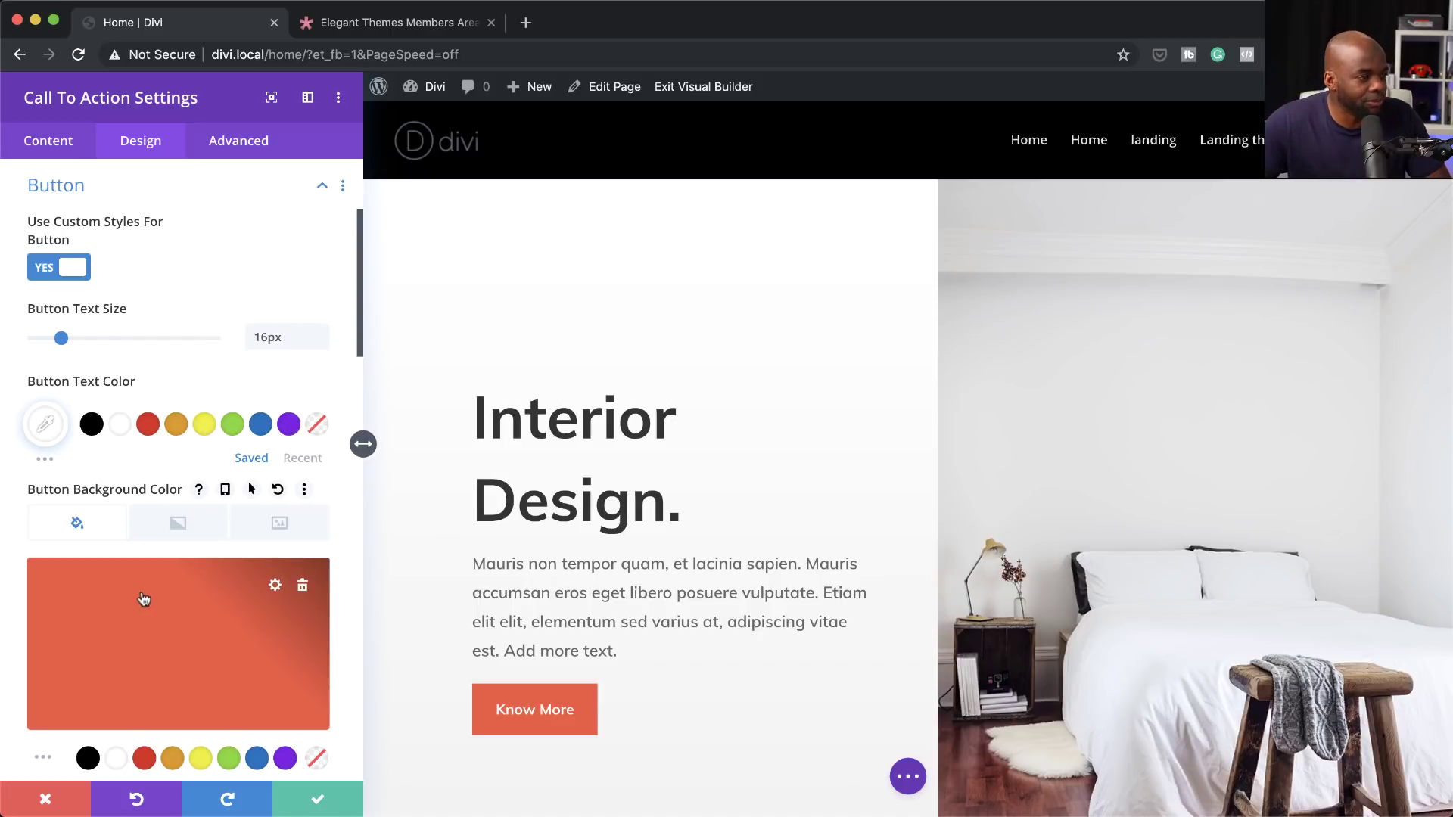
left_click(213, 640)
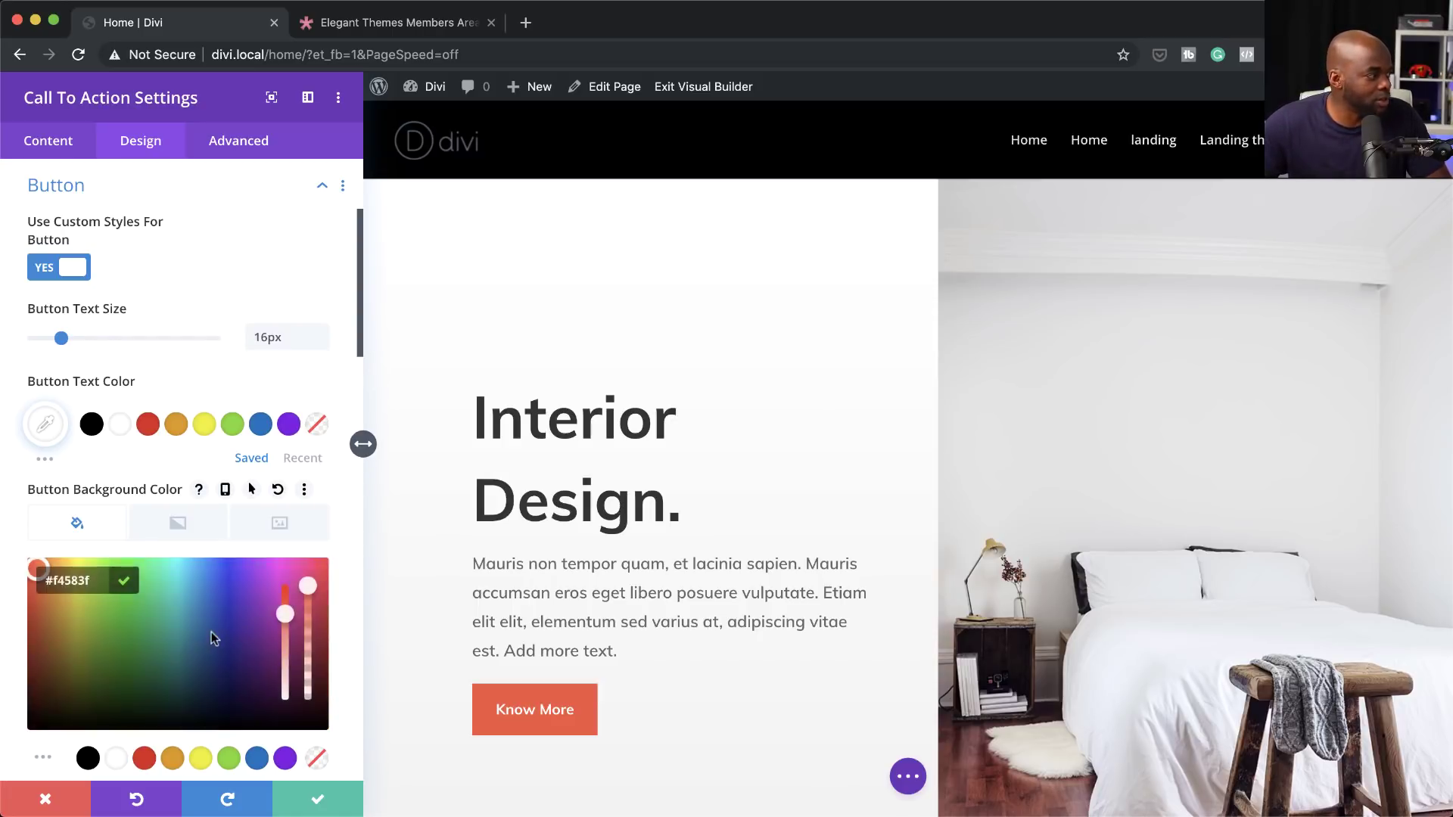
left_click_drag(93, 639, 206, 655)
scroll(227, 704, "down", 1)
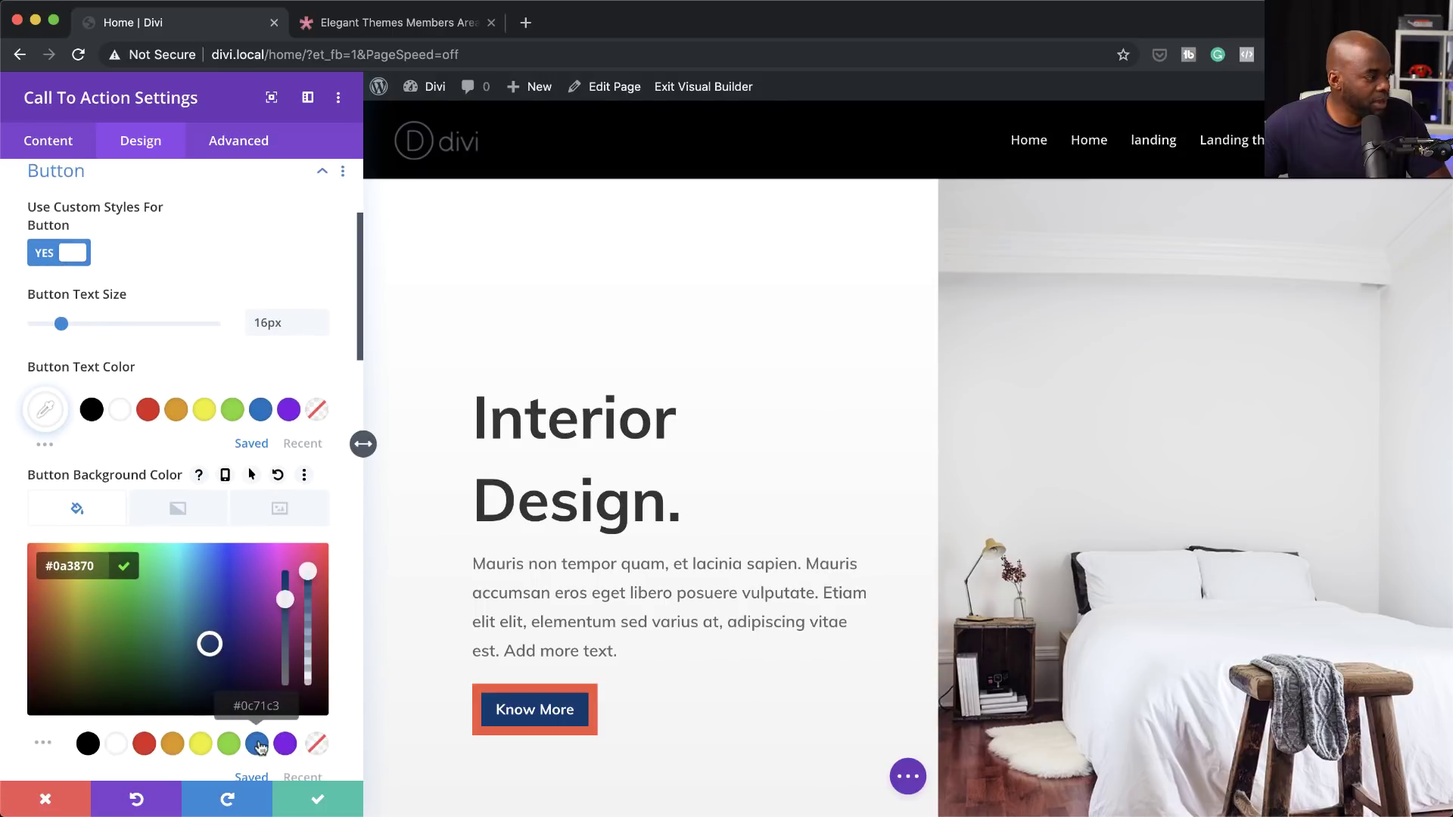
left_click(257, 744)
scroll(291, 678, "down", 5)
scroll(292, 688, "down", 2)
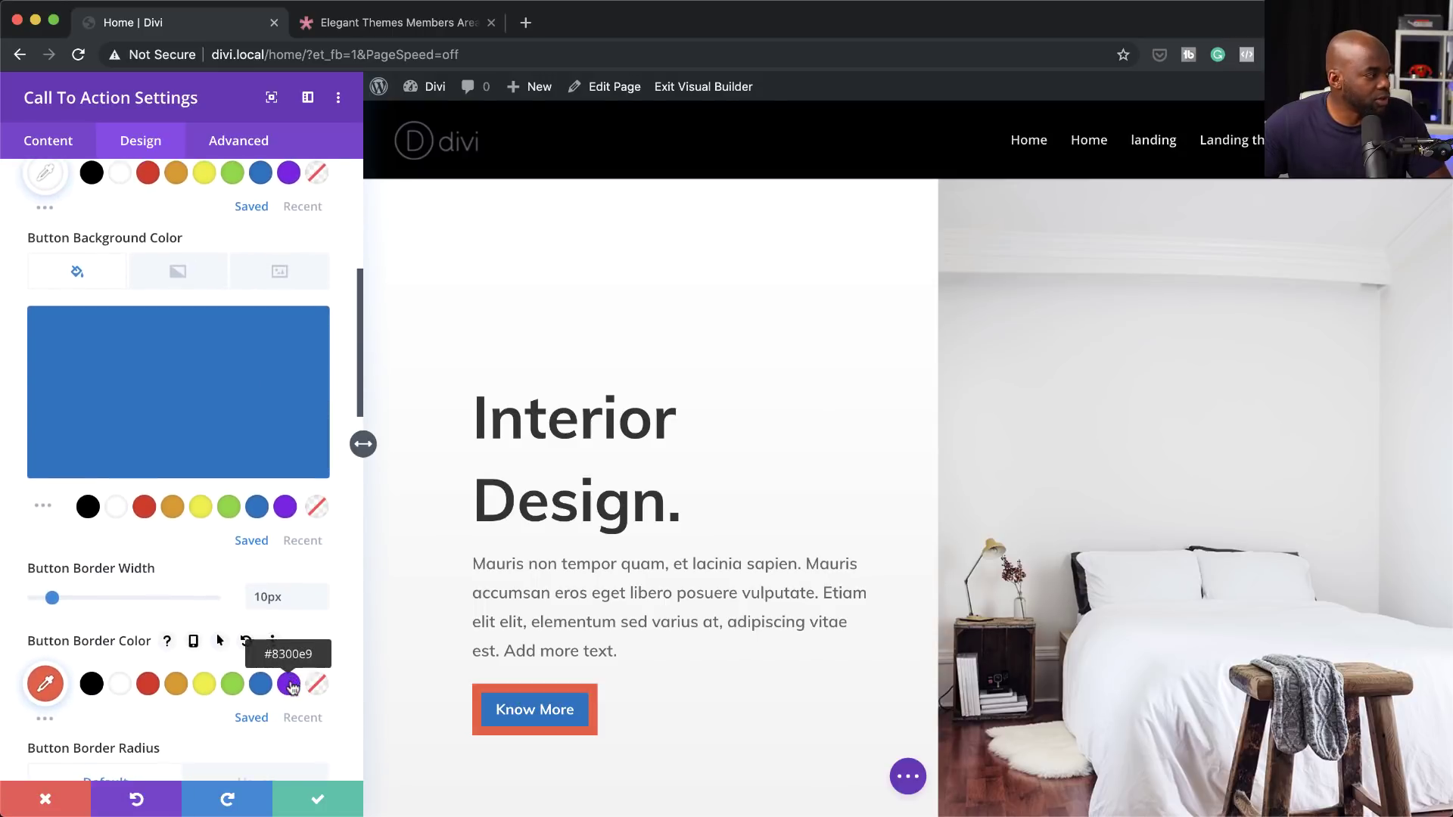
left_click(260, 685)
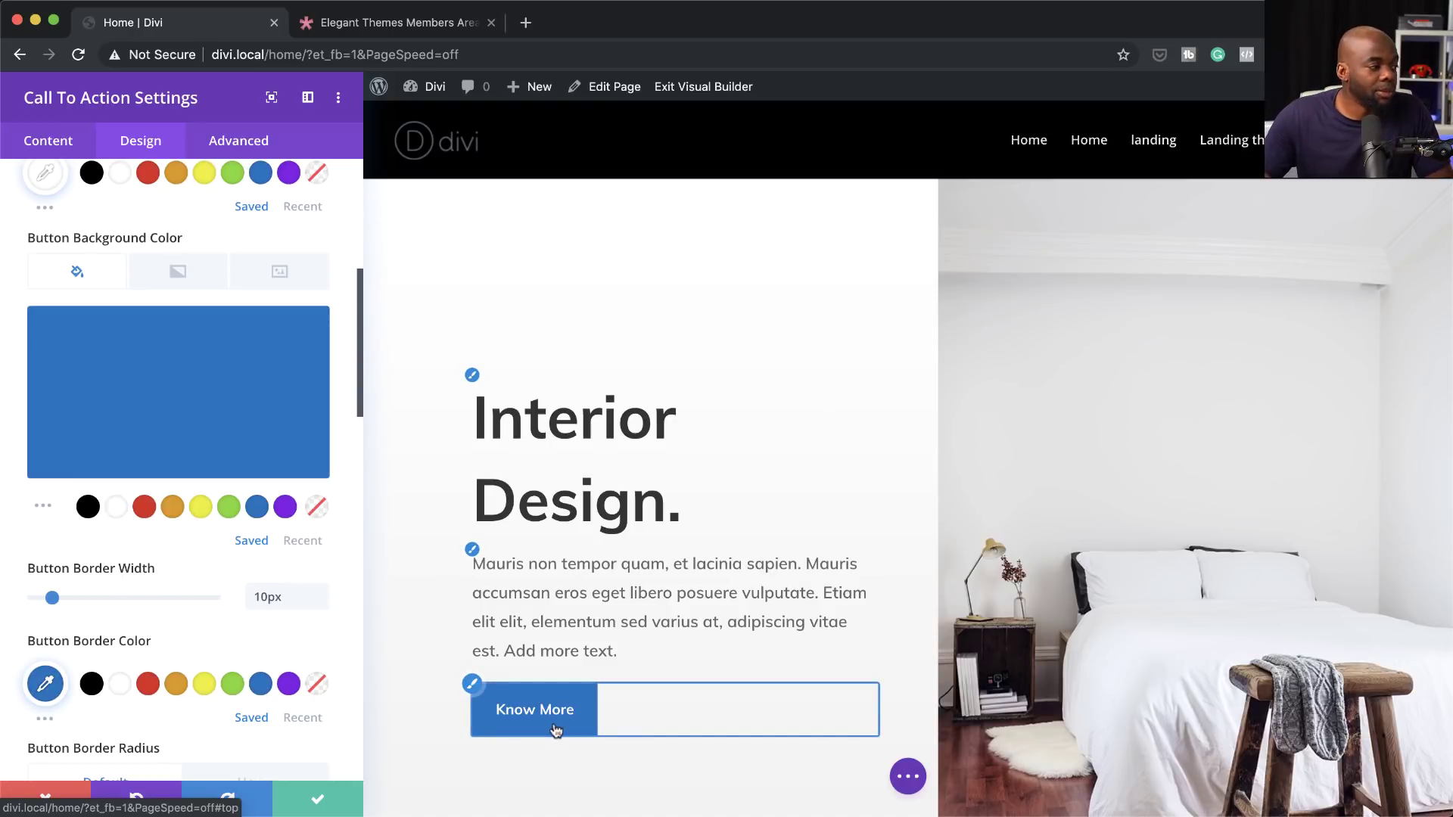
Step: Save the Call To Action module settings and scroll through the rest of the homepage
left_click(312, 799)
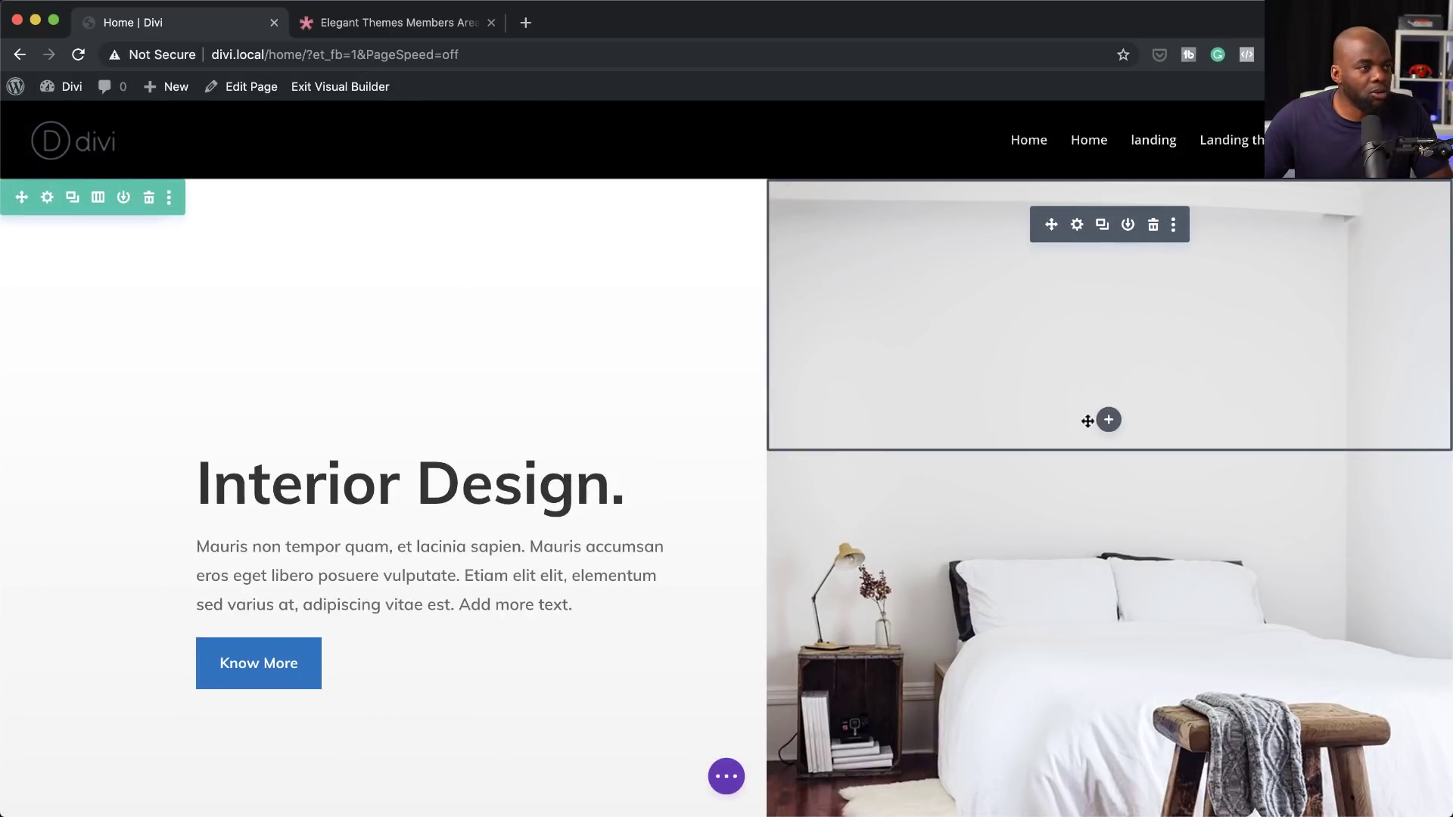
scroll(1189, 688, "down", 6)
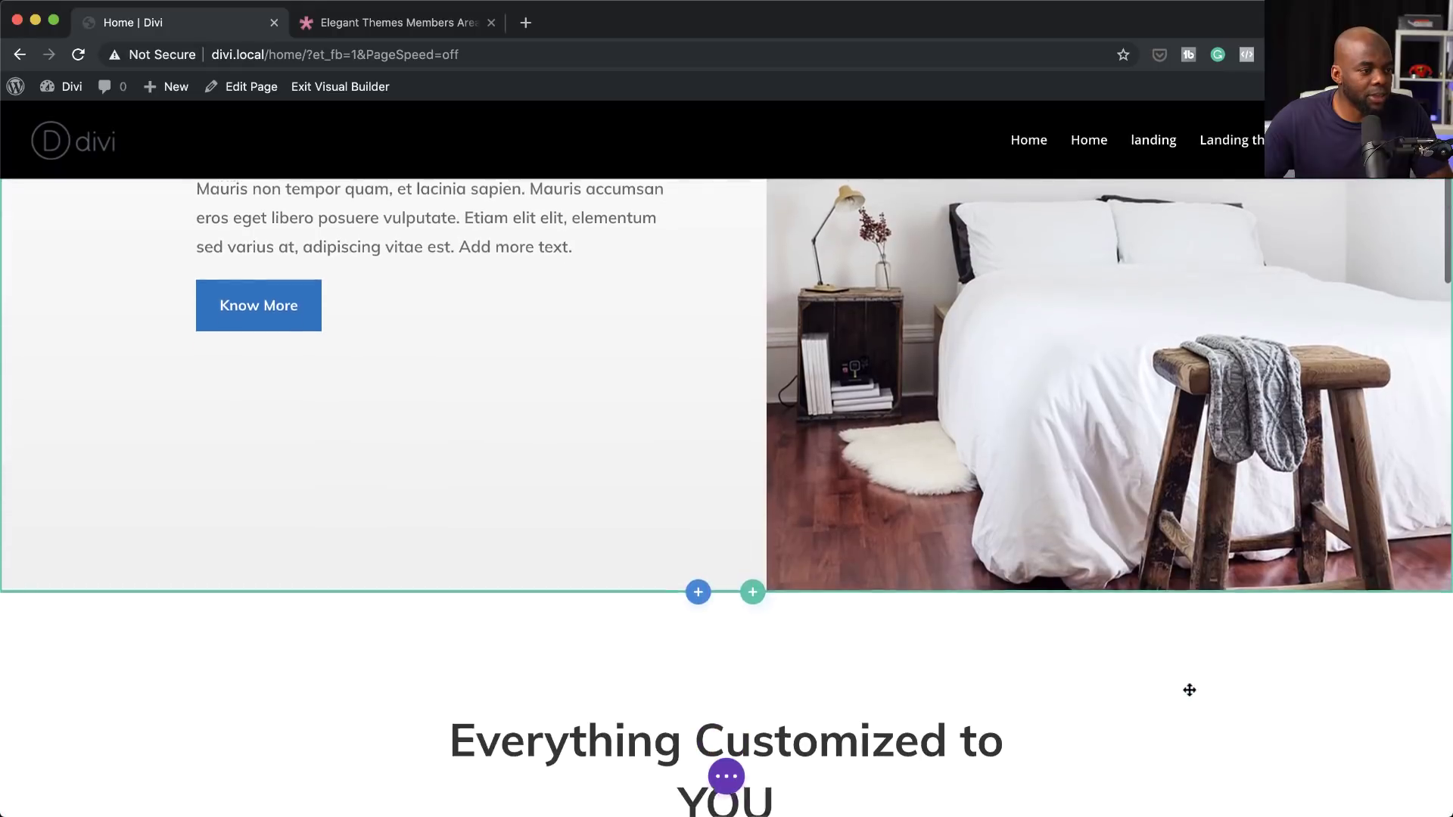
scroll(1190, 688, "down", 8)
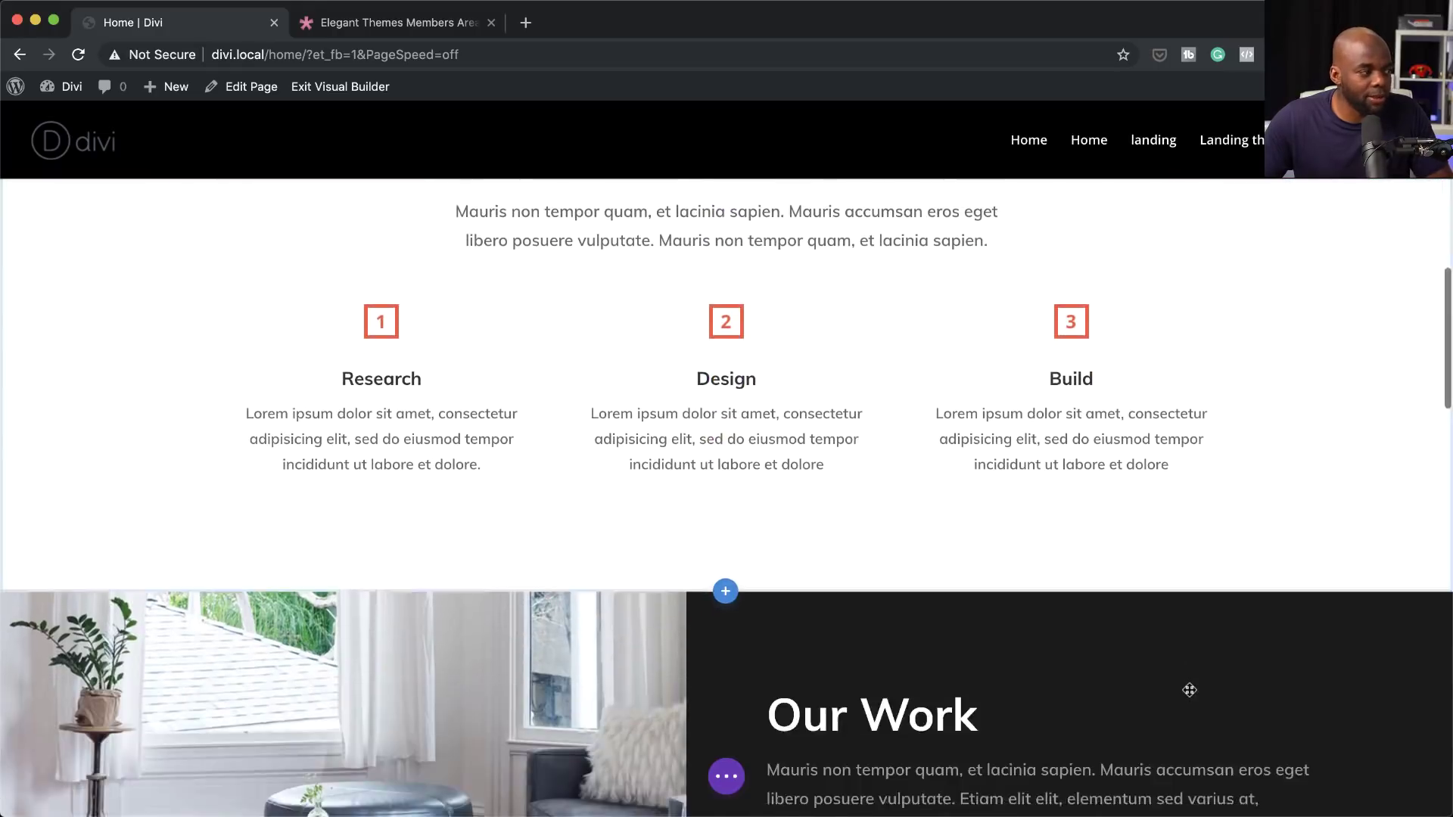
scroll(1190, 688, "down", 5)
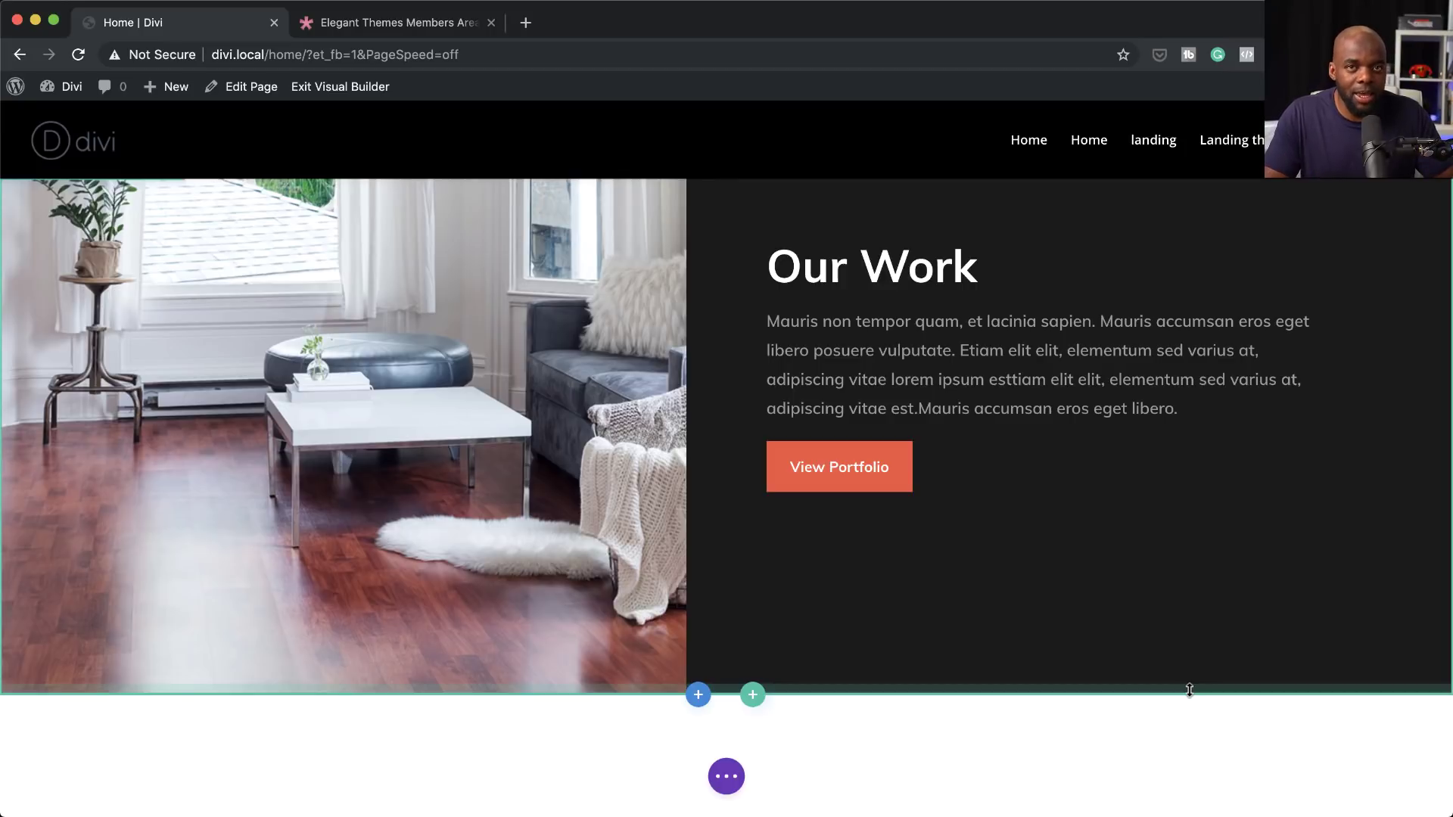
scroll(1156, 686, "up", 8)
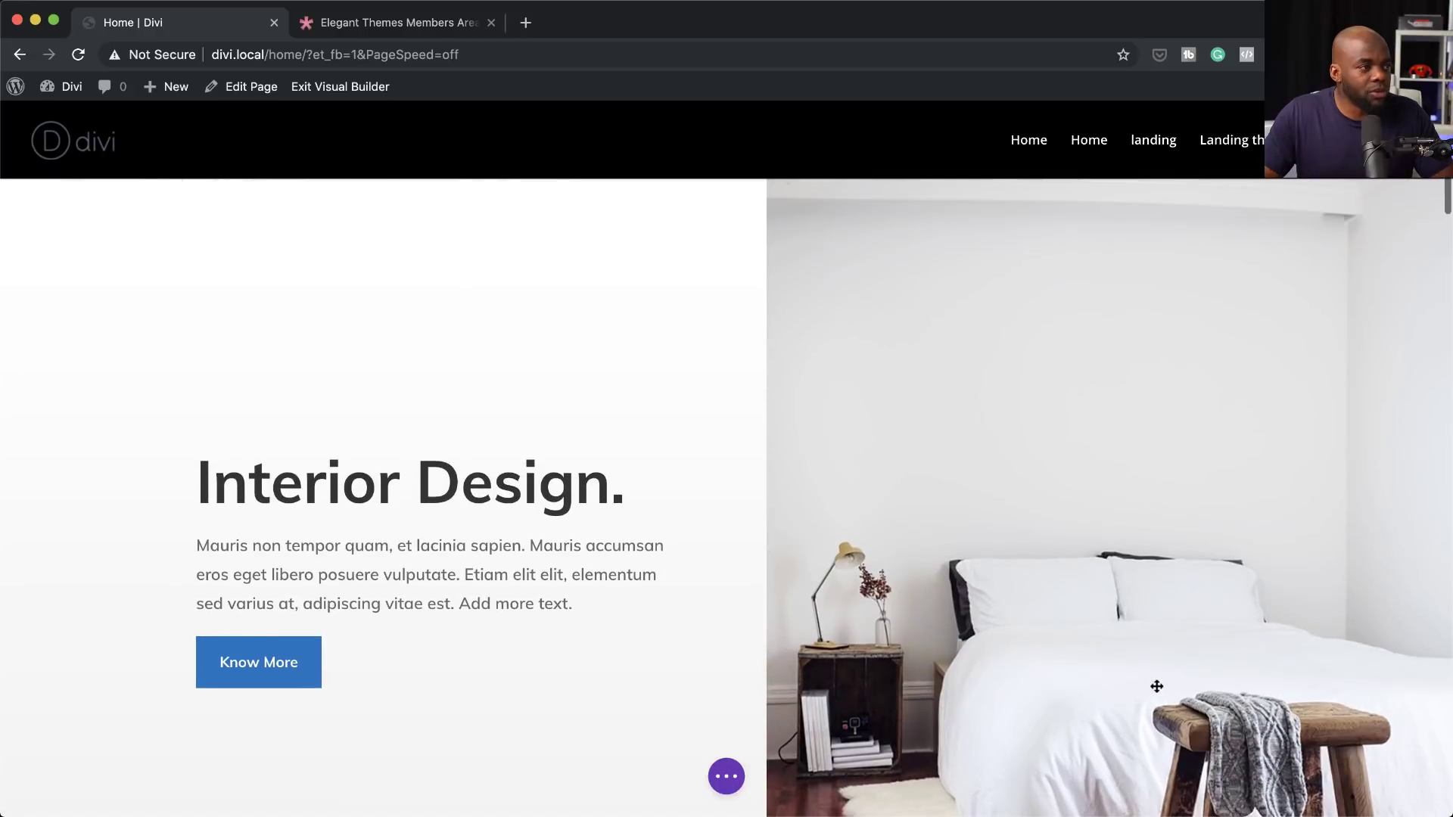
Step: Leave the builder via Divi > Dashboard, choosing Save & Exit to keep the Home page edits
mouse_move(66, 86)
left_click(69, 121)
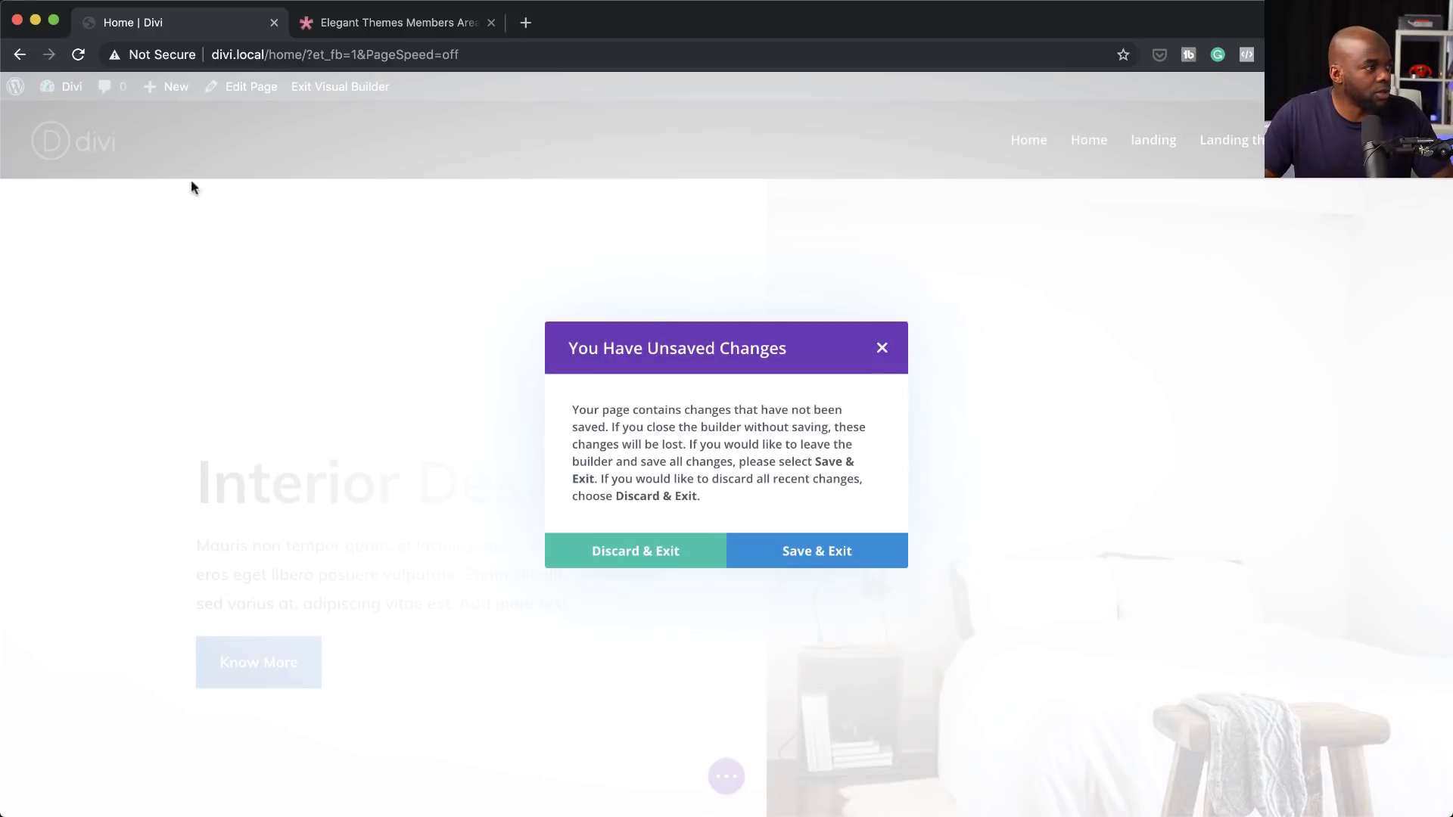
left_click(814, 563)
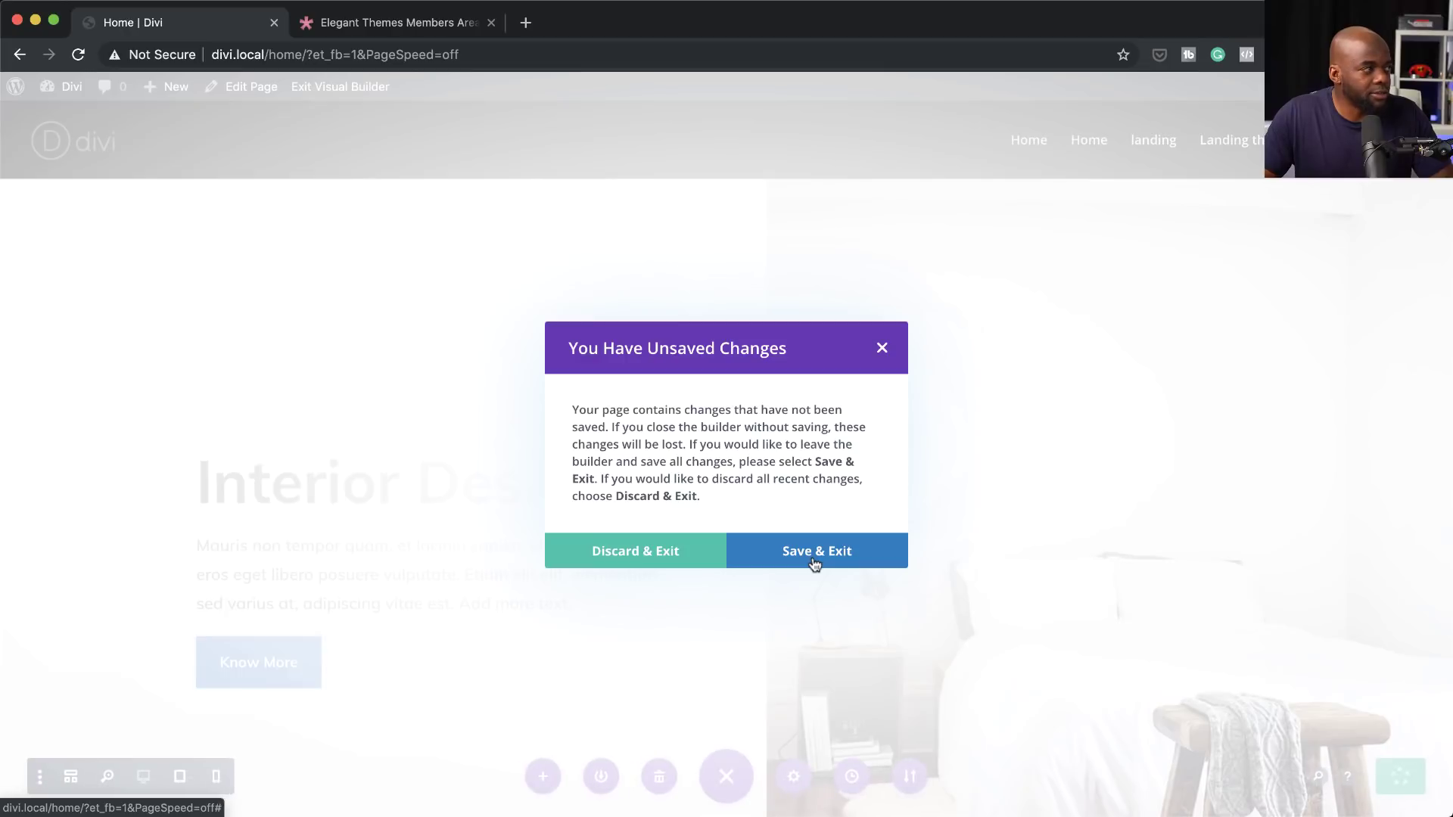
Step: Start a new page titled 'About Us'
mouse_move(59, 315)
left_click(201, 338)
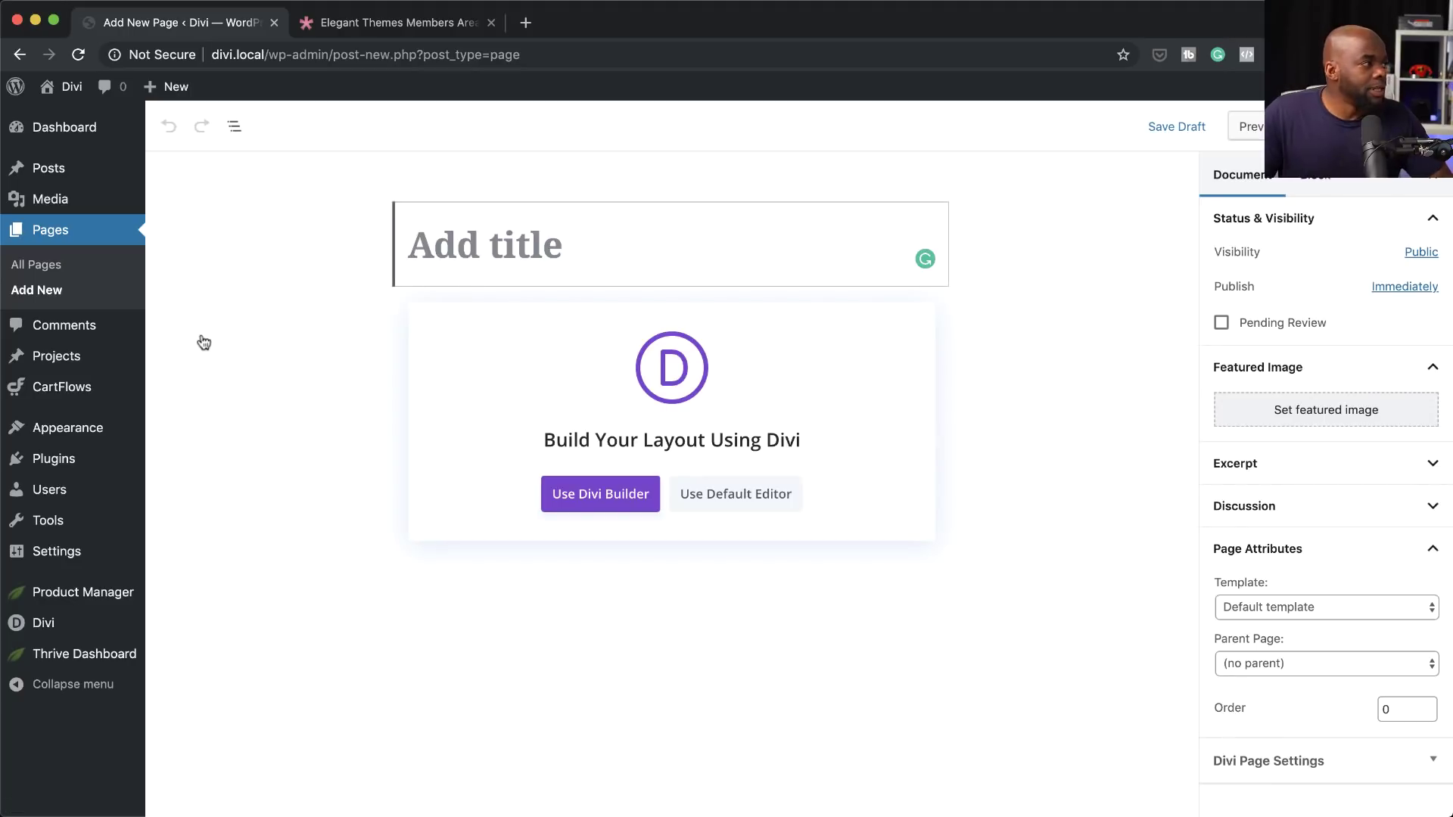
type("About Us")
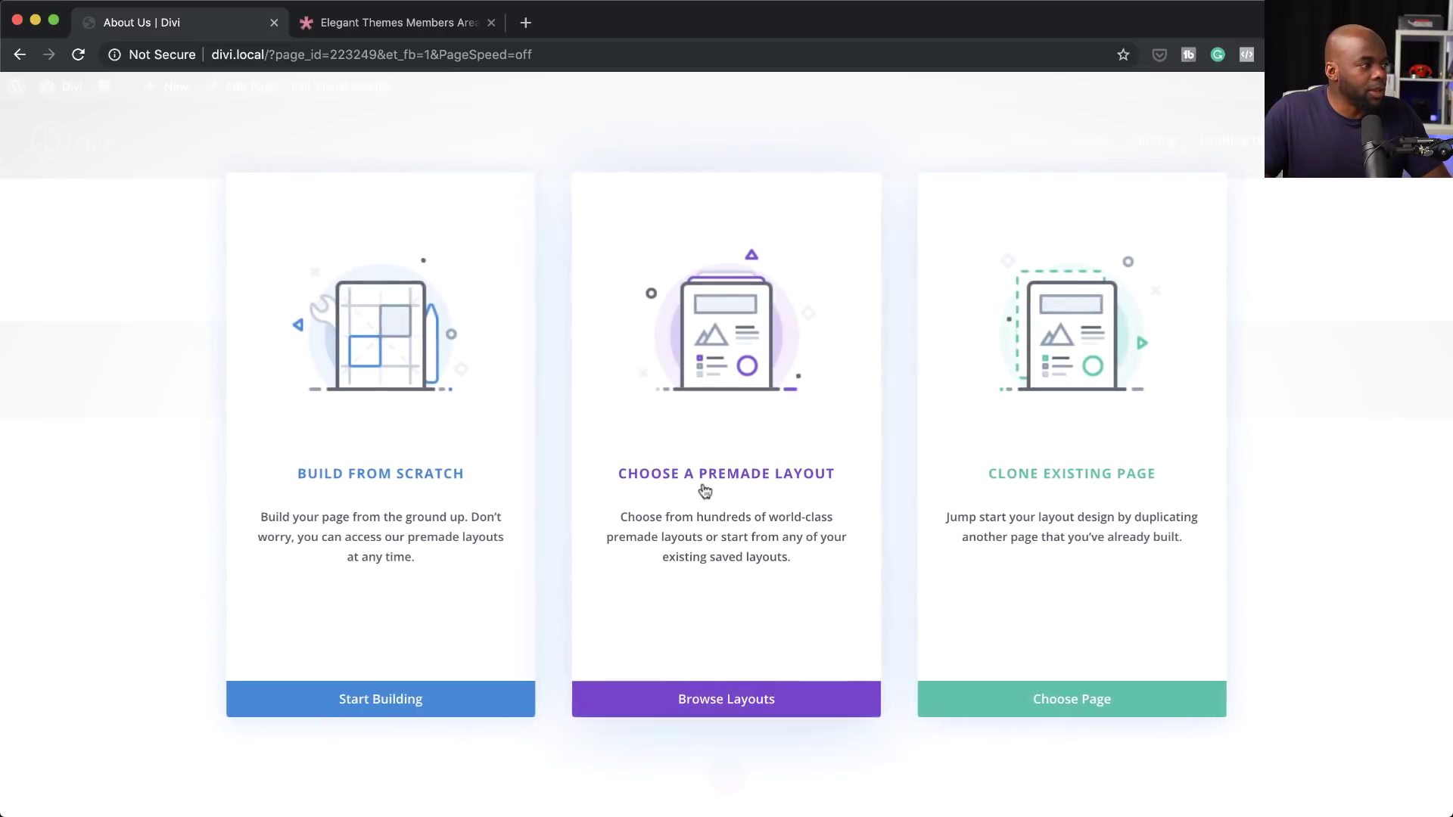
Step: Import the Interior Design Company pack's About page layout into the About Us page
left_click(739, 482)
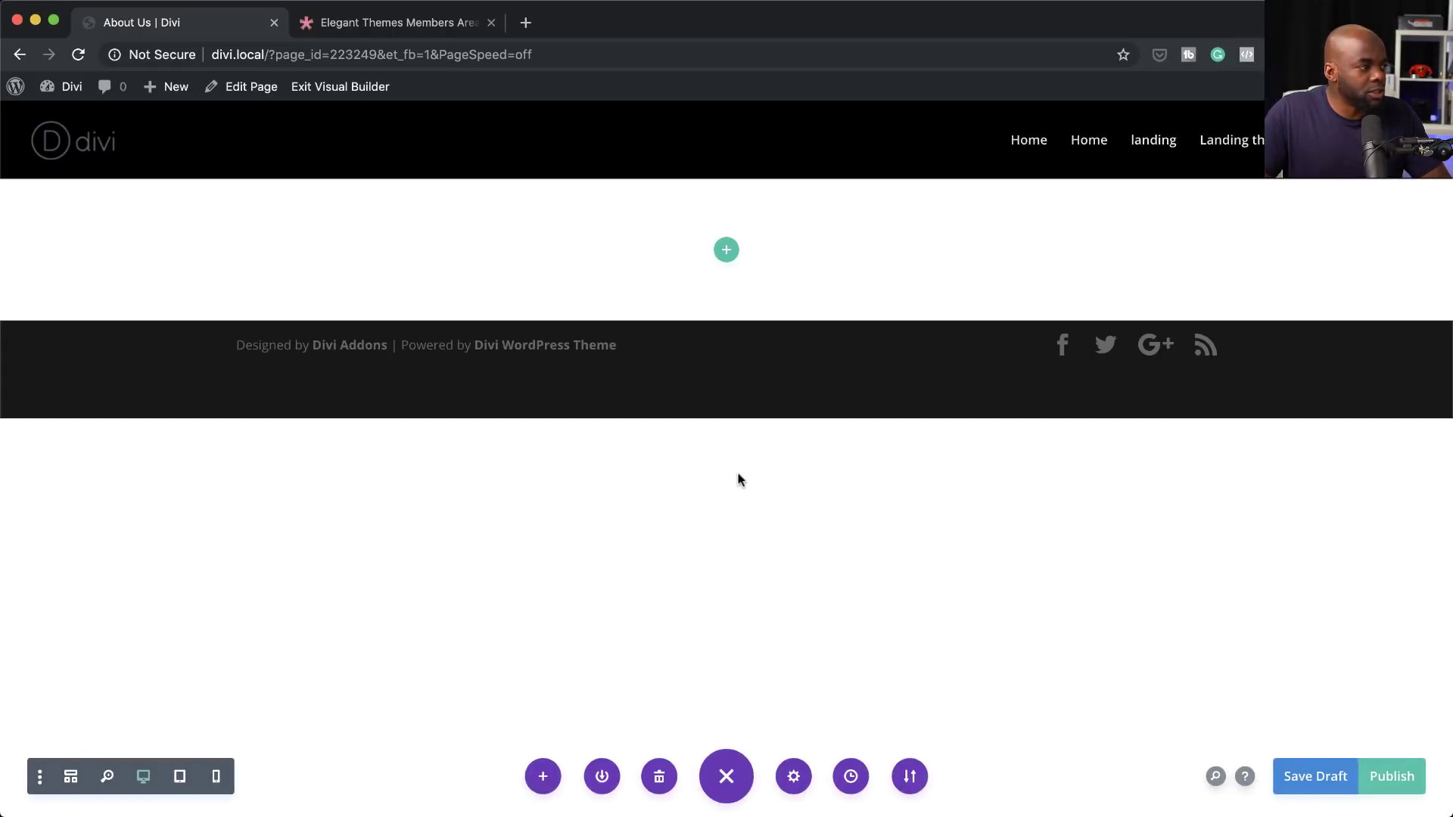
scroll(566, 575, "down", 7)
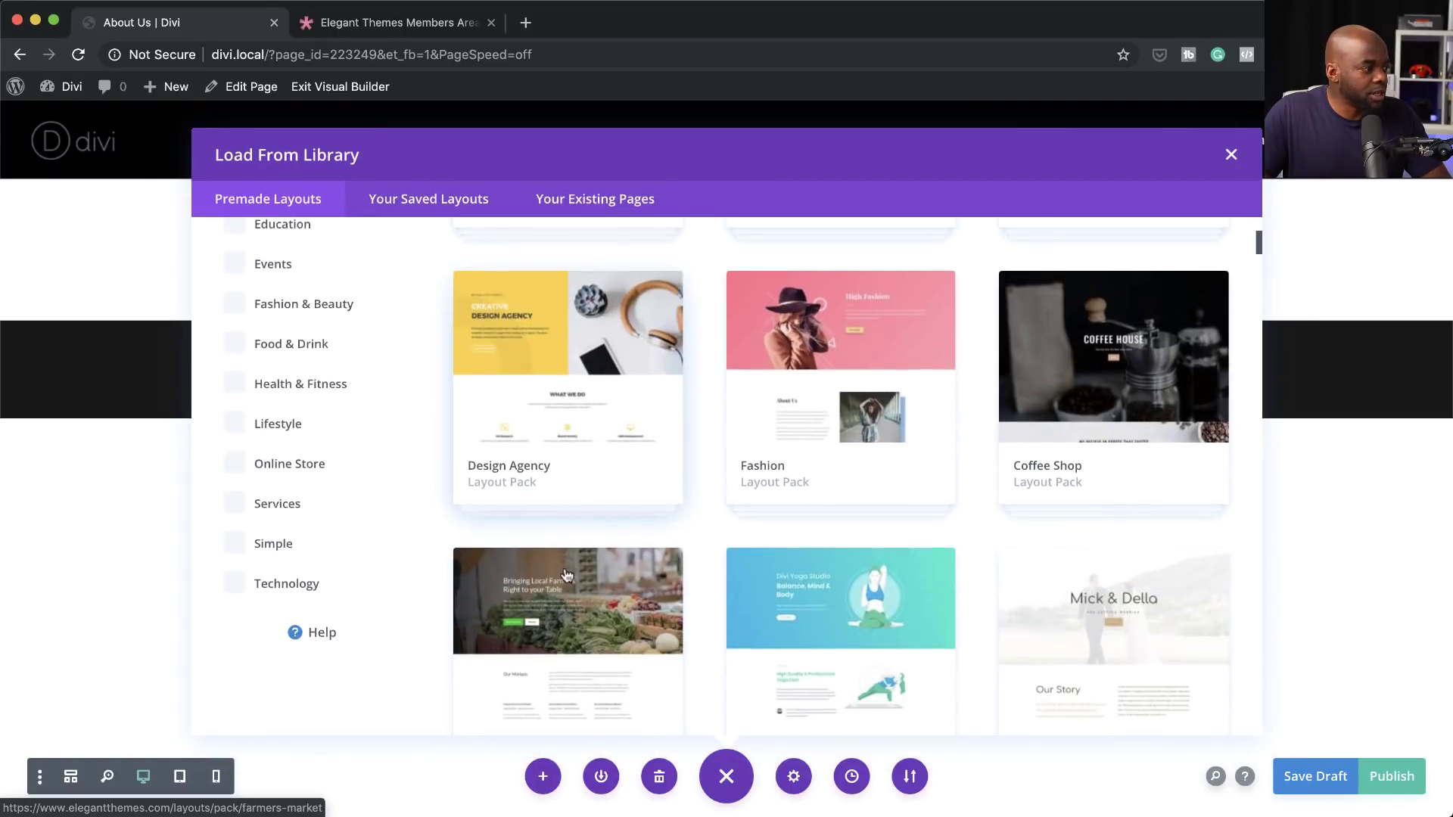
scroll(566, 575, "down", 8)
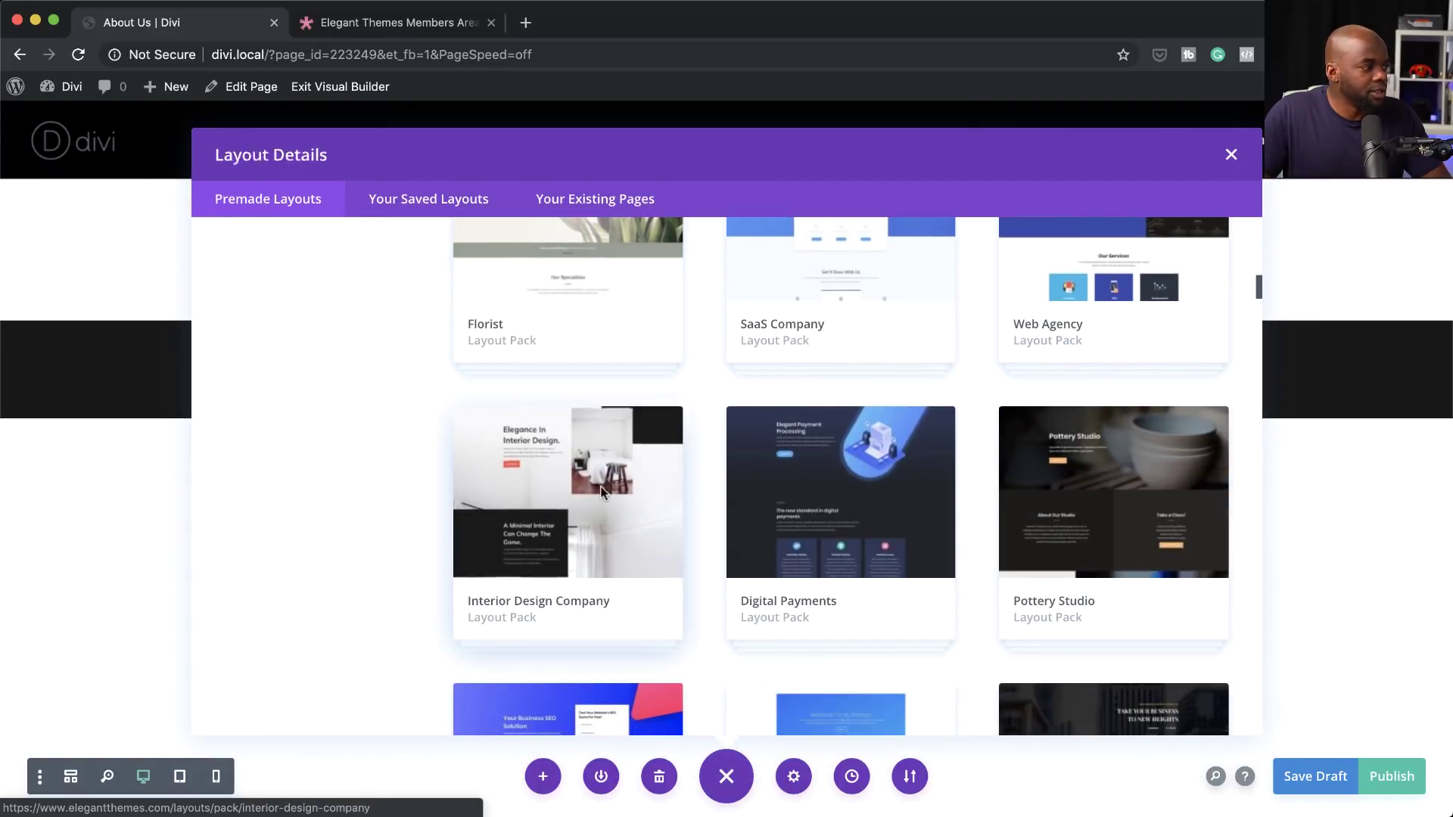
left_click(601, 485)
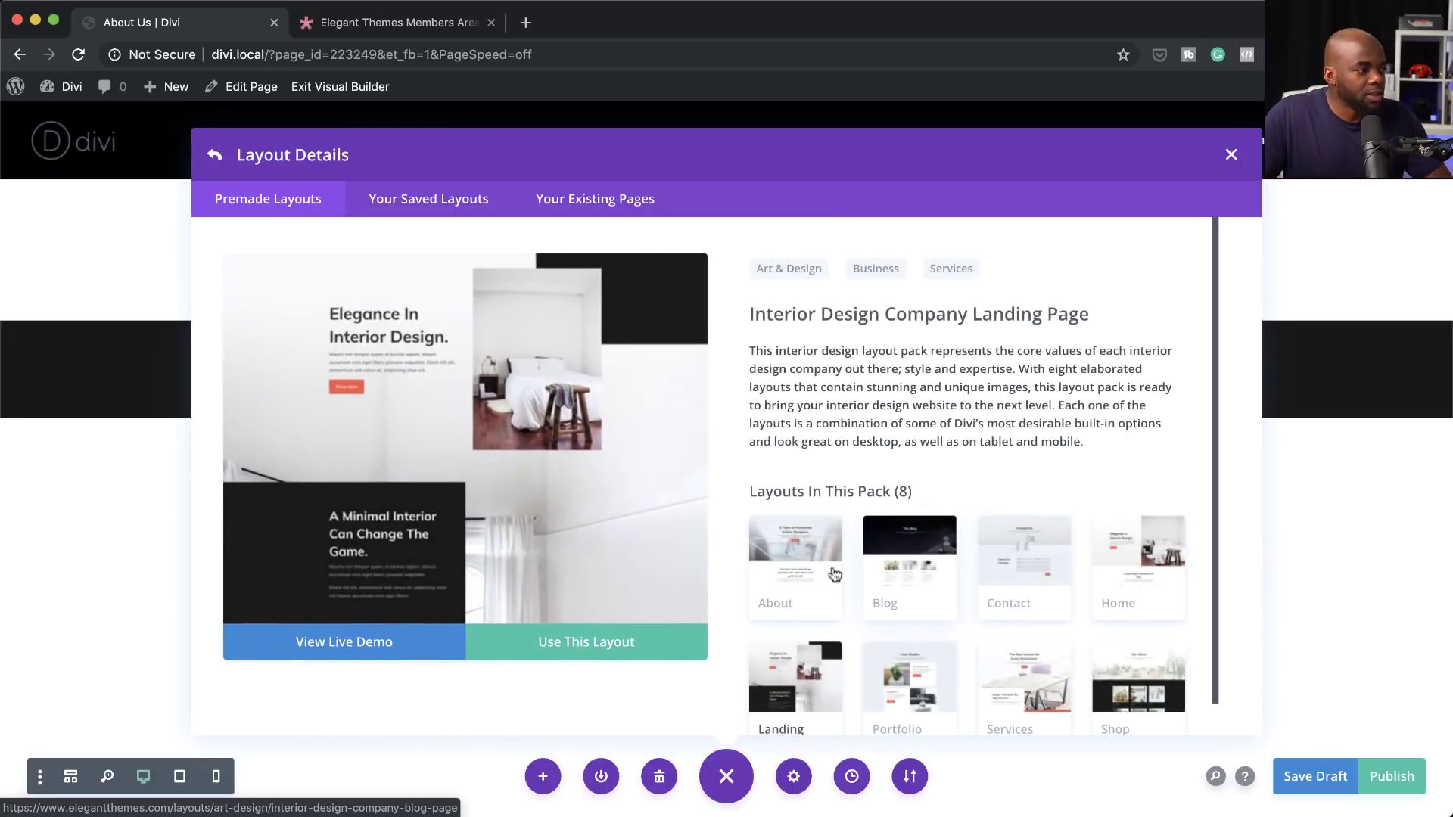
left_click(808, 569)
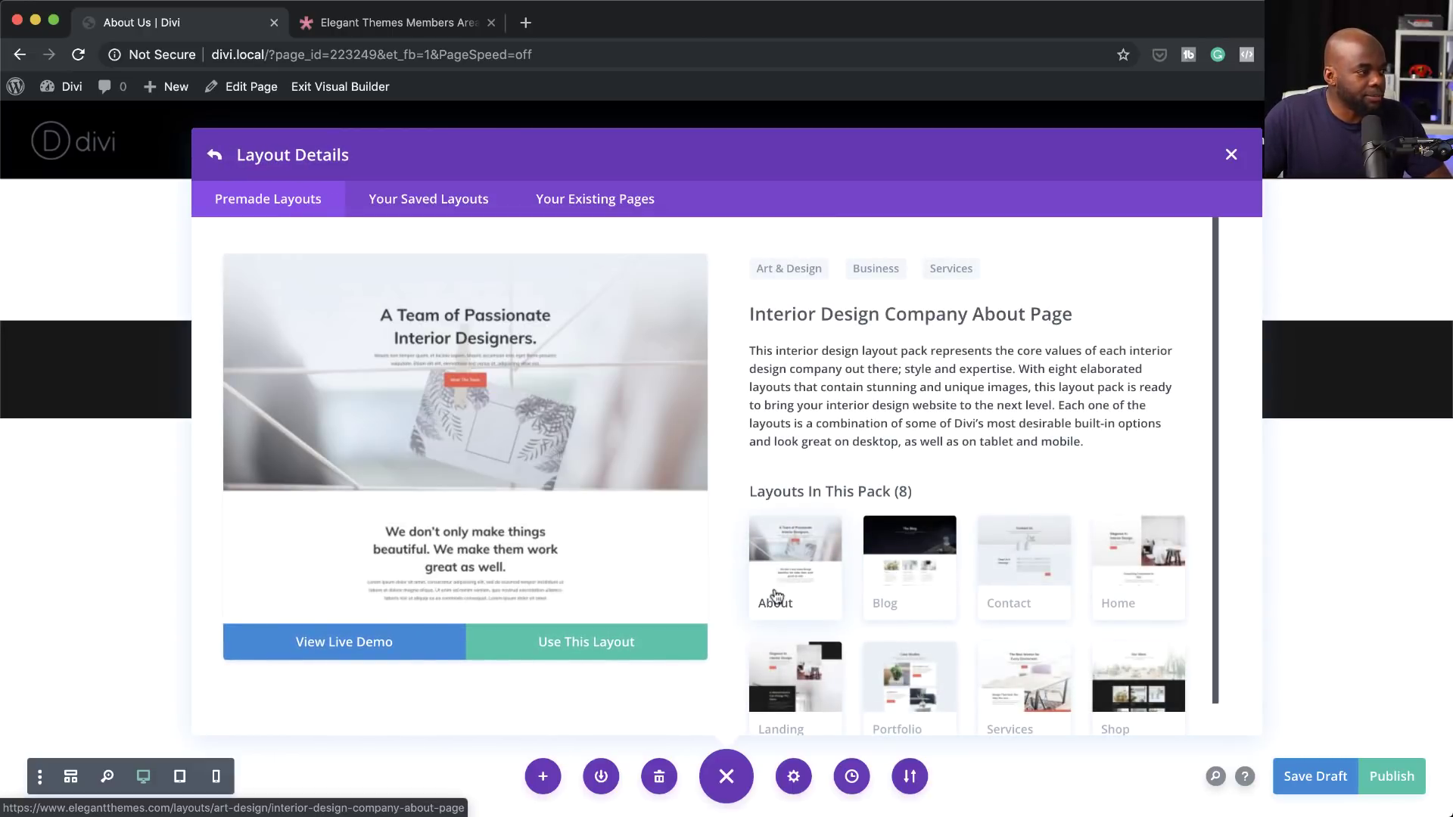
left_click(612, 643)
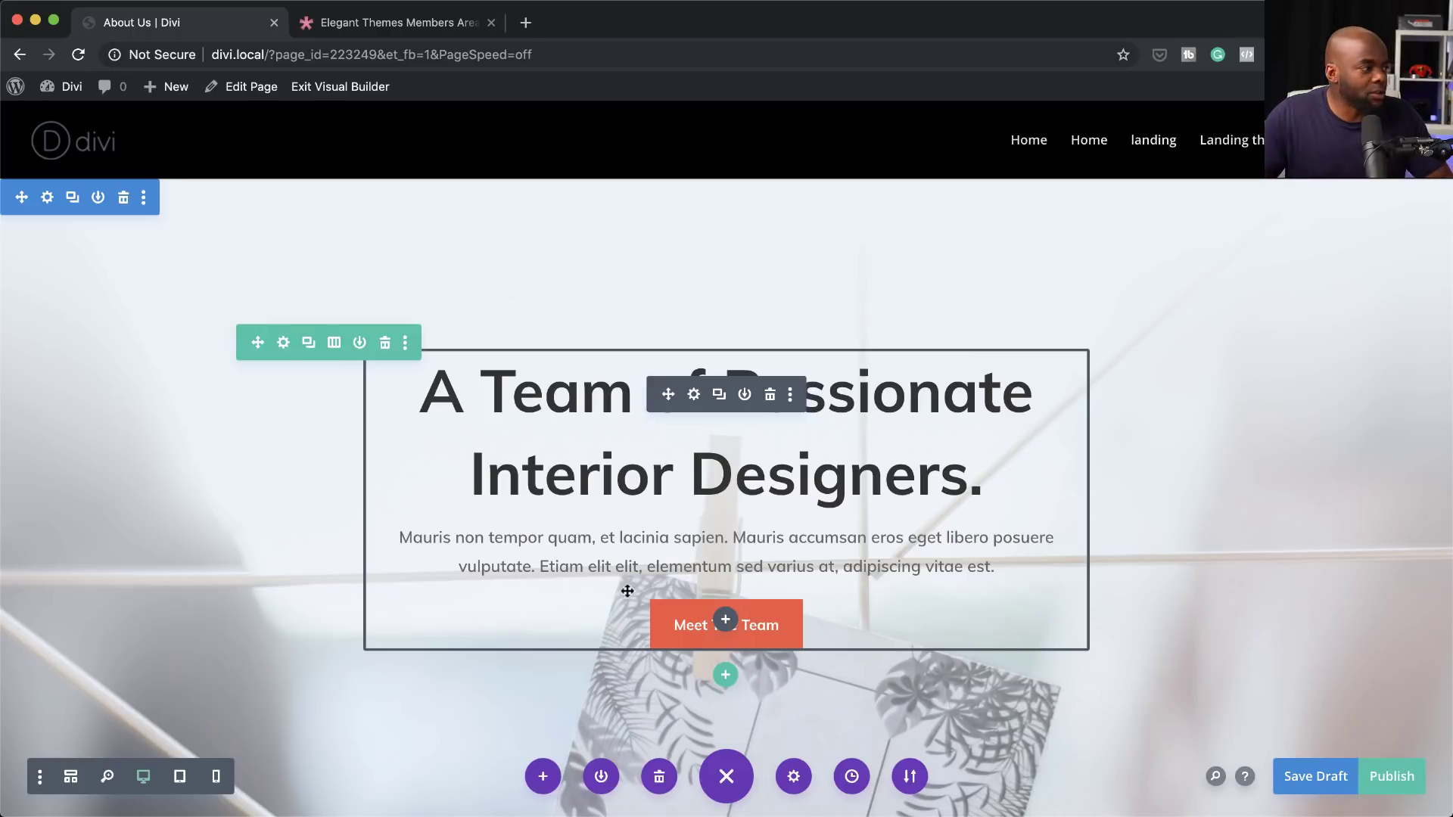
Step: Scroll down the About Us page to the purple-chair video module
scroll(1193, 530, "down", 10)
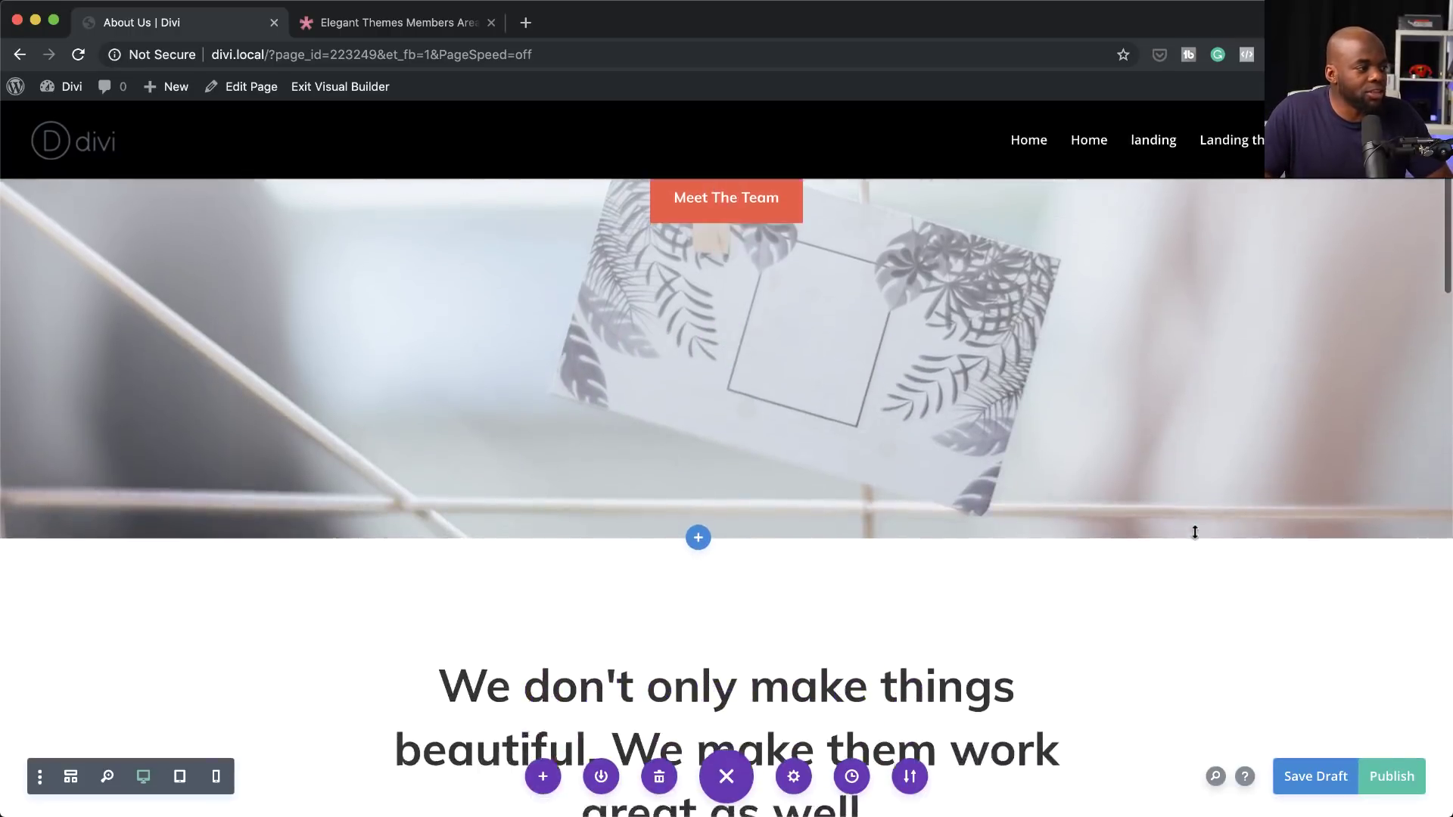
scroll(1195, 532, "down", 10)
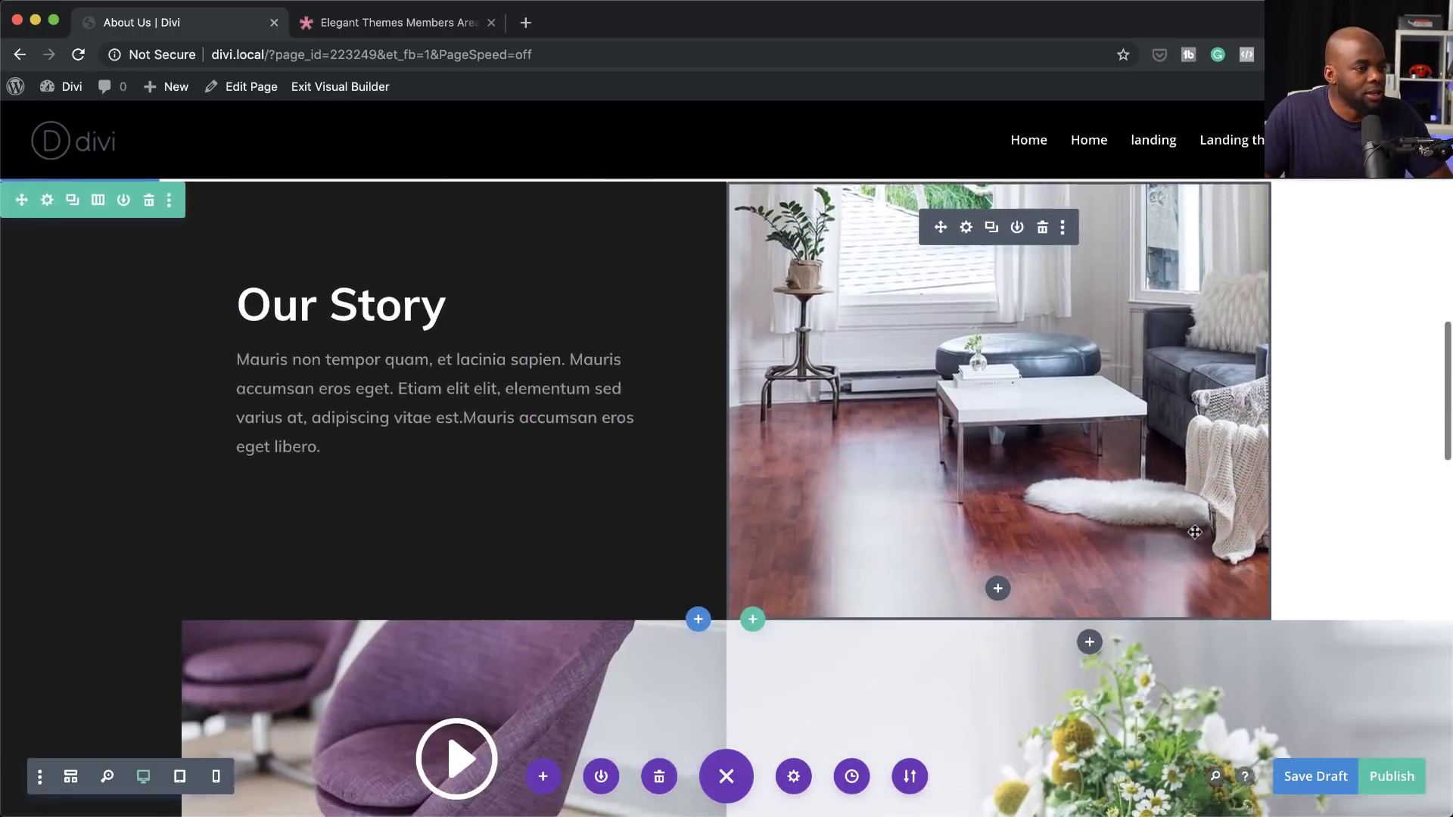
scroll(1195, 532, "down", 10)
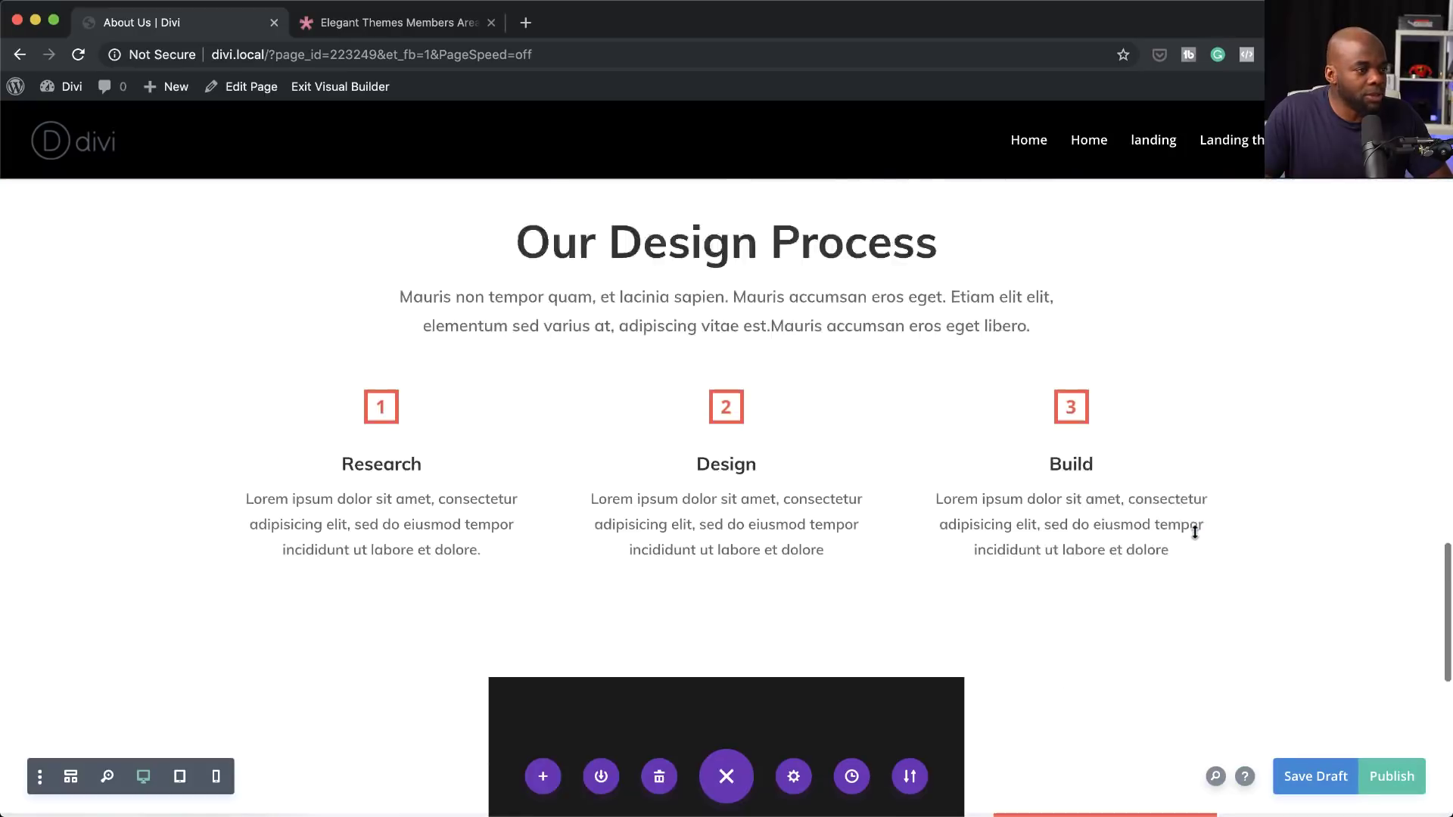
scroll(1195, 532, "down", 5)
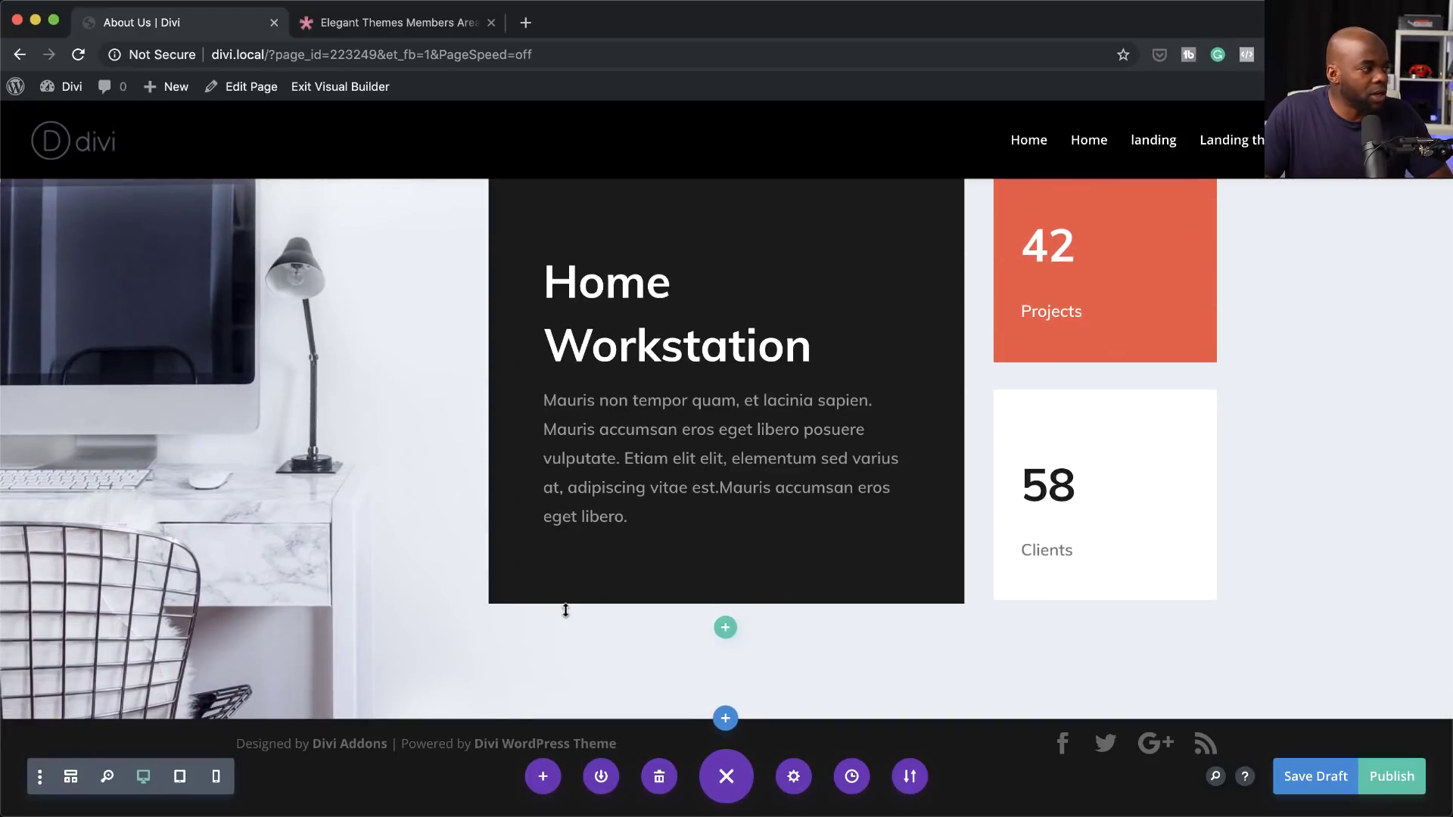
scroll(649, 601, "up", 10)
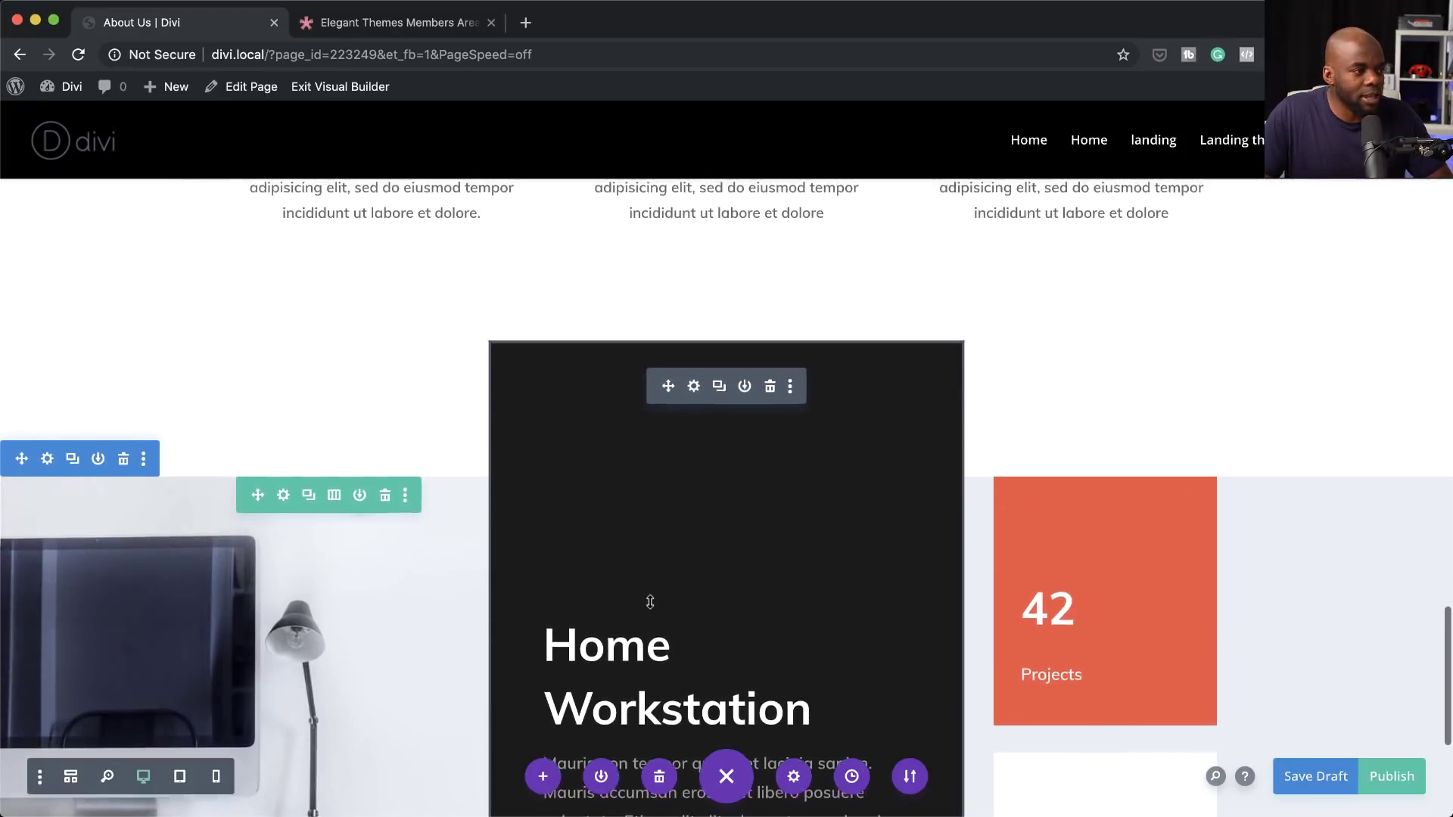
scroll(650, 601, "up", 9)
scroll(644, 596, "down", 4)
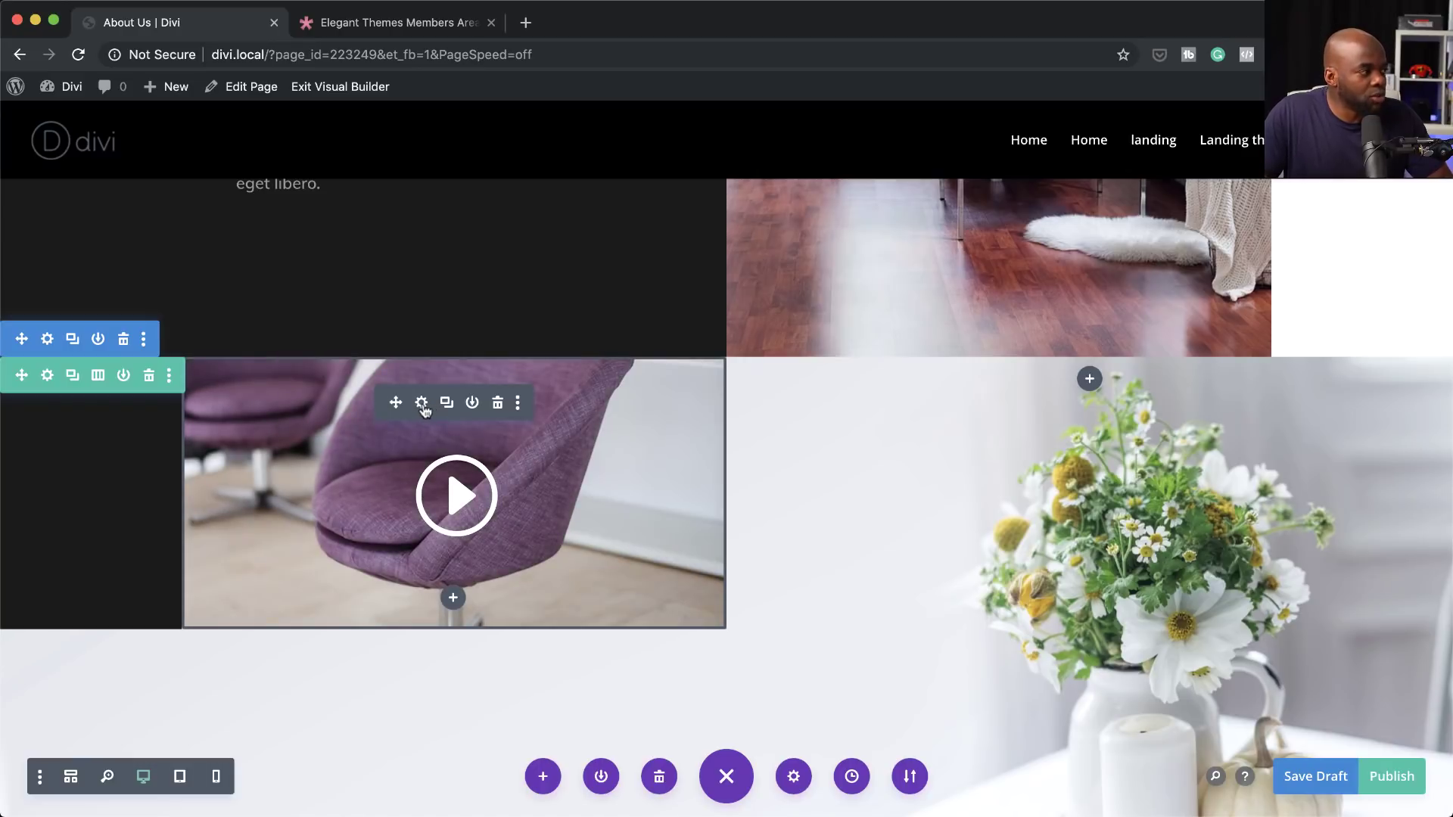
Step: Set the purple-chair video's overlay image to the woman-in-kitchen photo
left_click(422, 404)
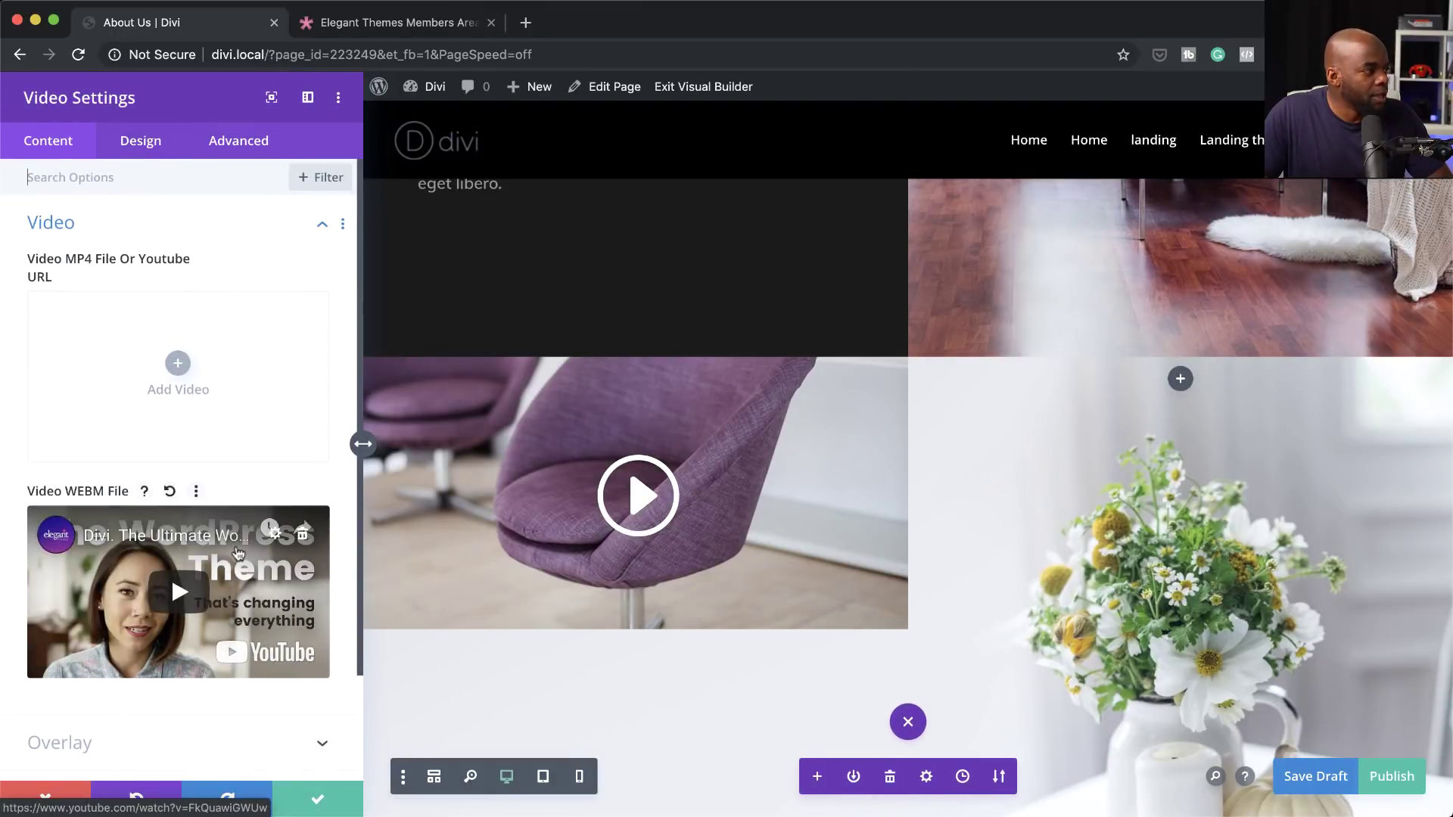
scroll(237, 549, "down", 3)
left_click(189, 622)
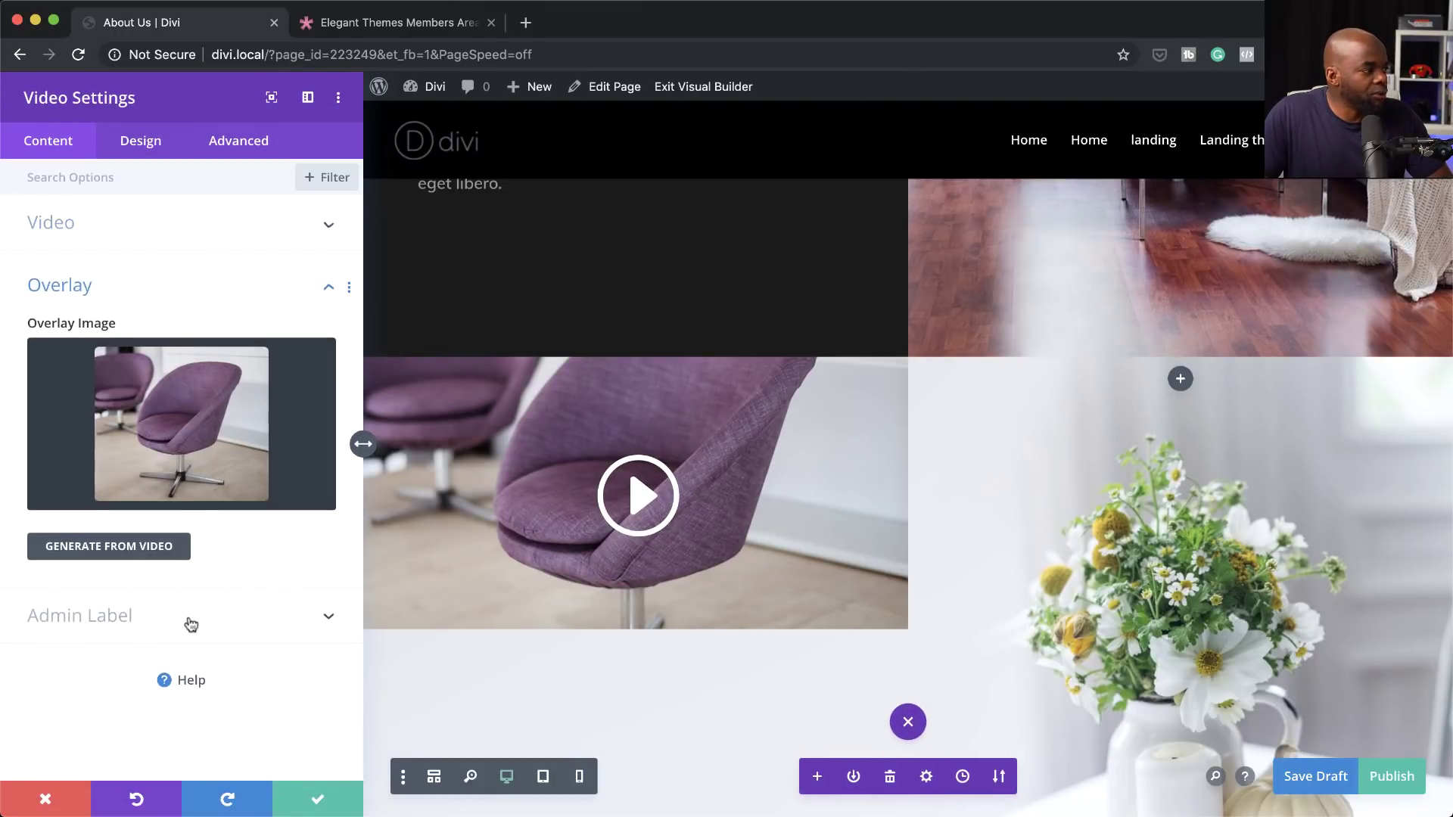
left_click(228, 437)
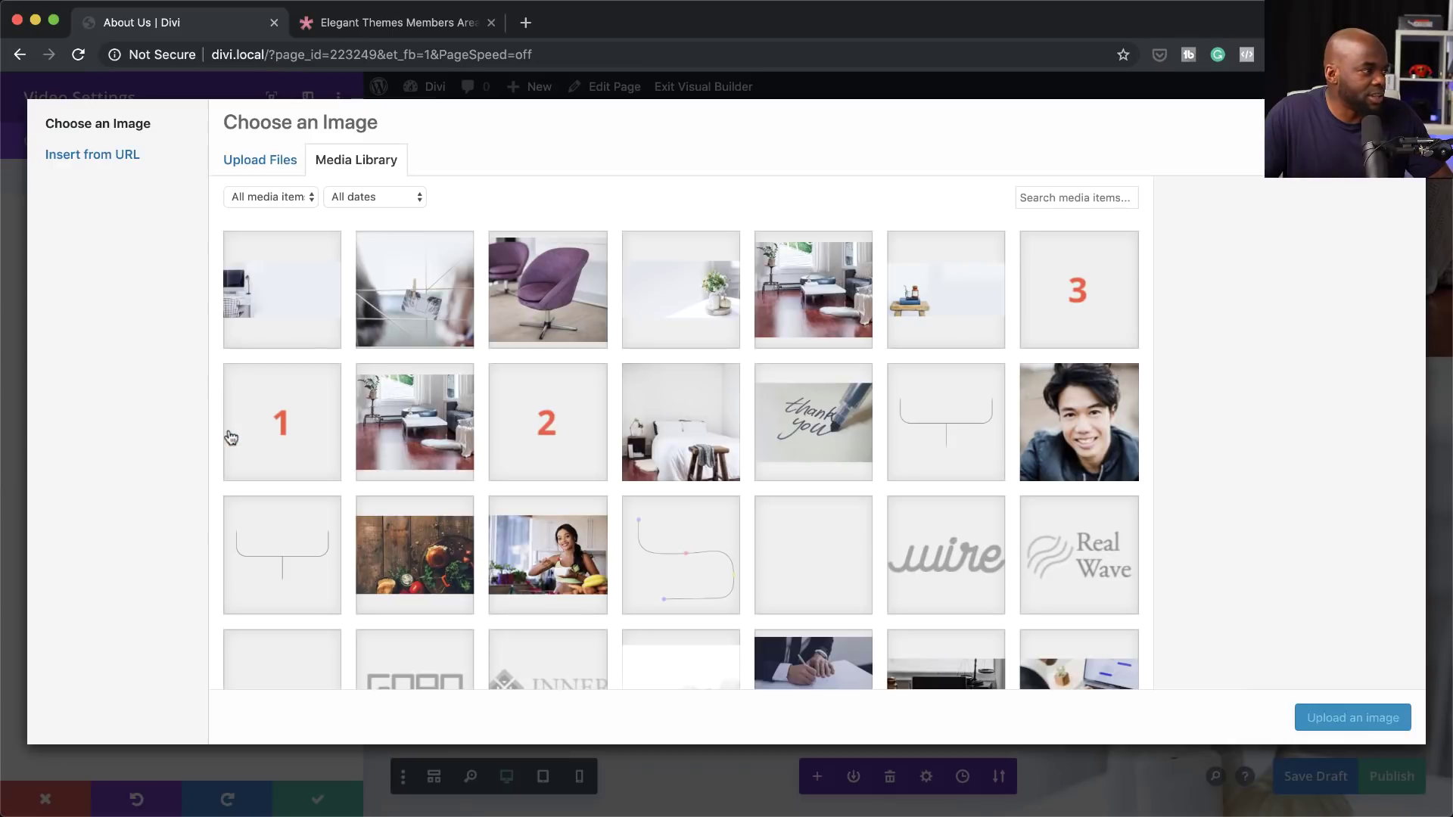
left_click(577, 558)
left_click(1346, 719)
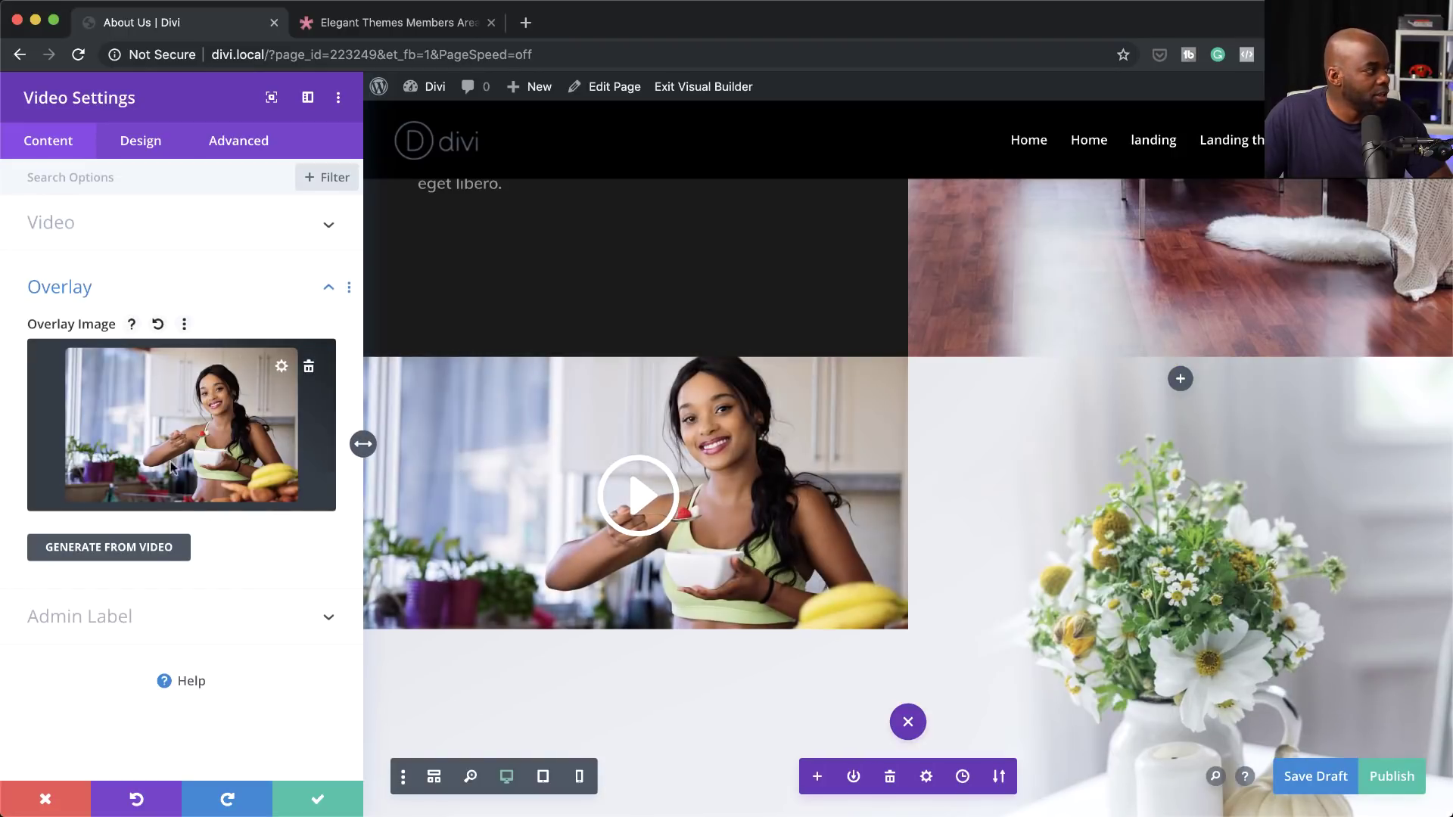
Step: Give the video's play icon a custom 60px size in black and save the module
left_click(157, 151)
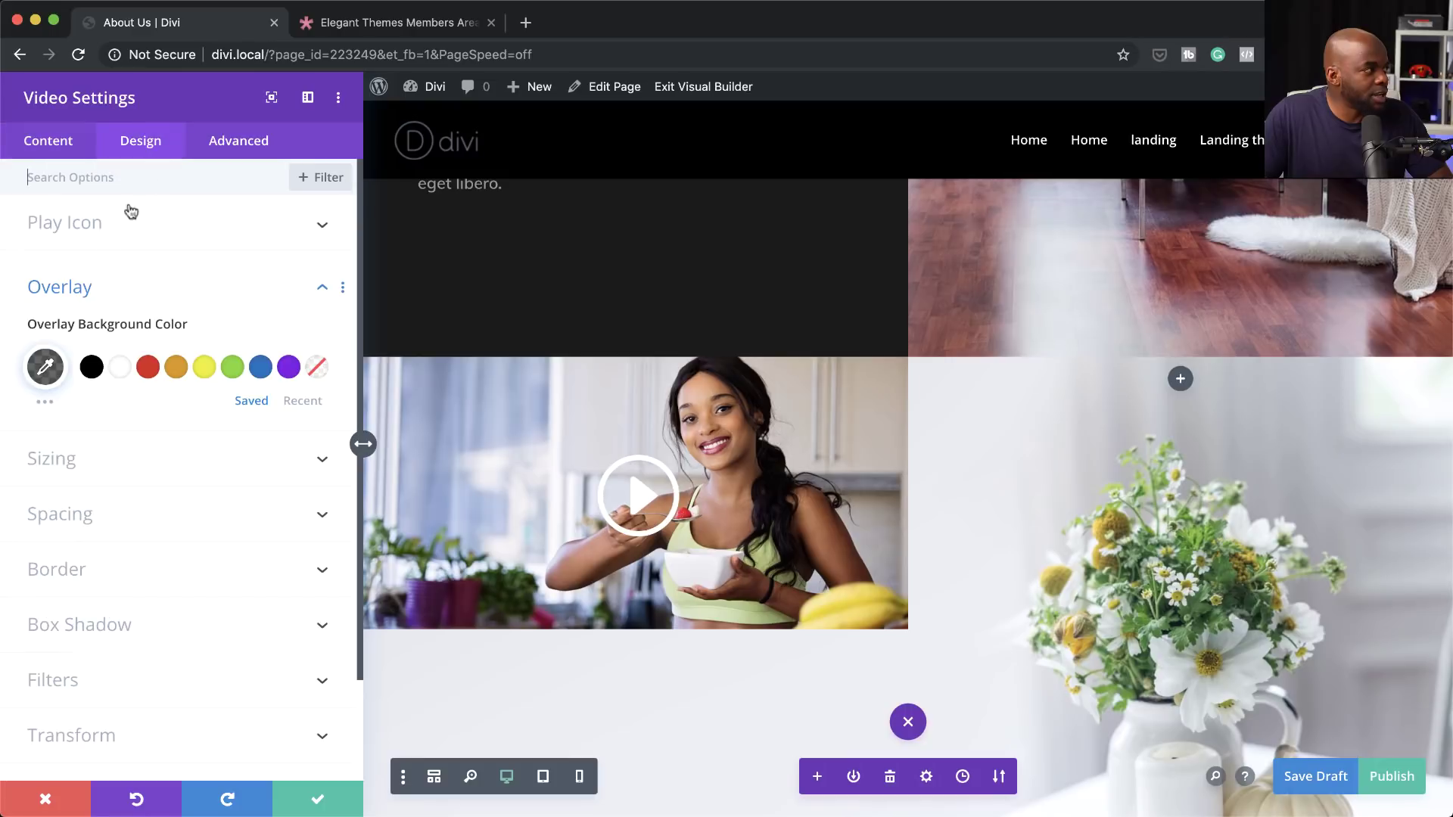
left_click(89, 225)
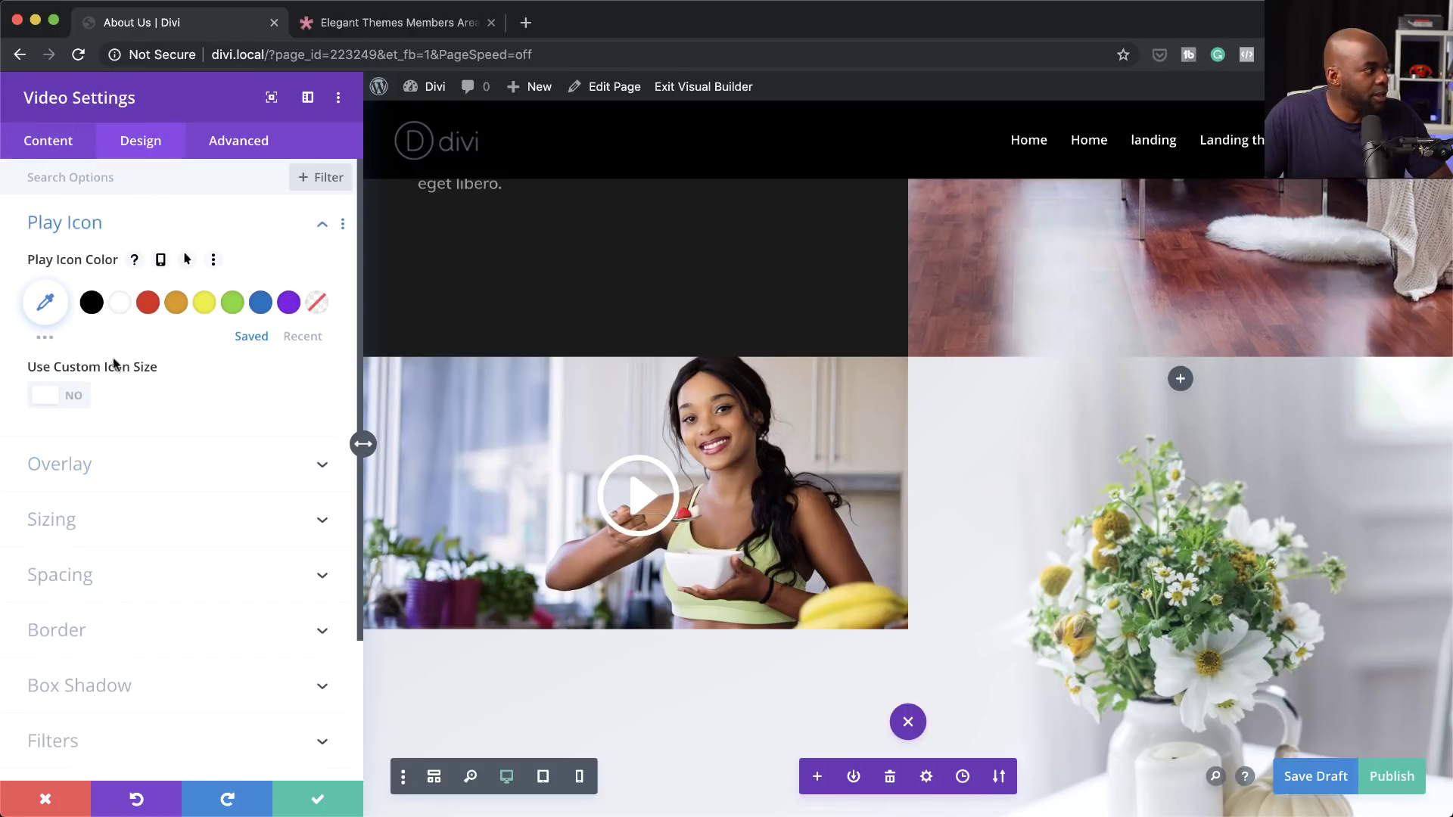
left_click(74, 397)
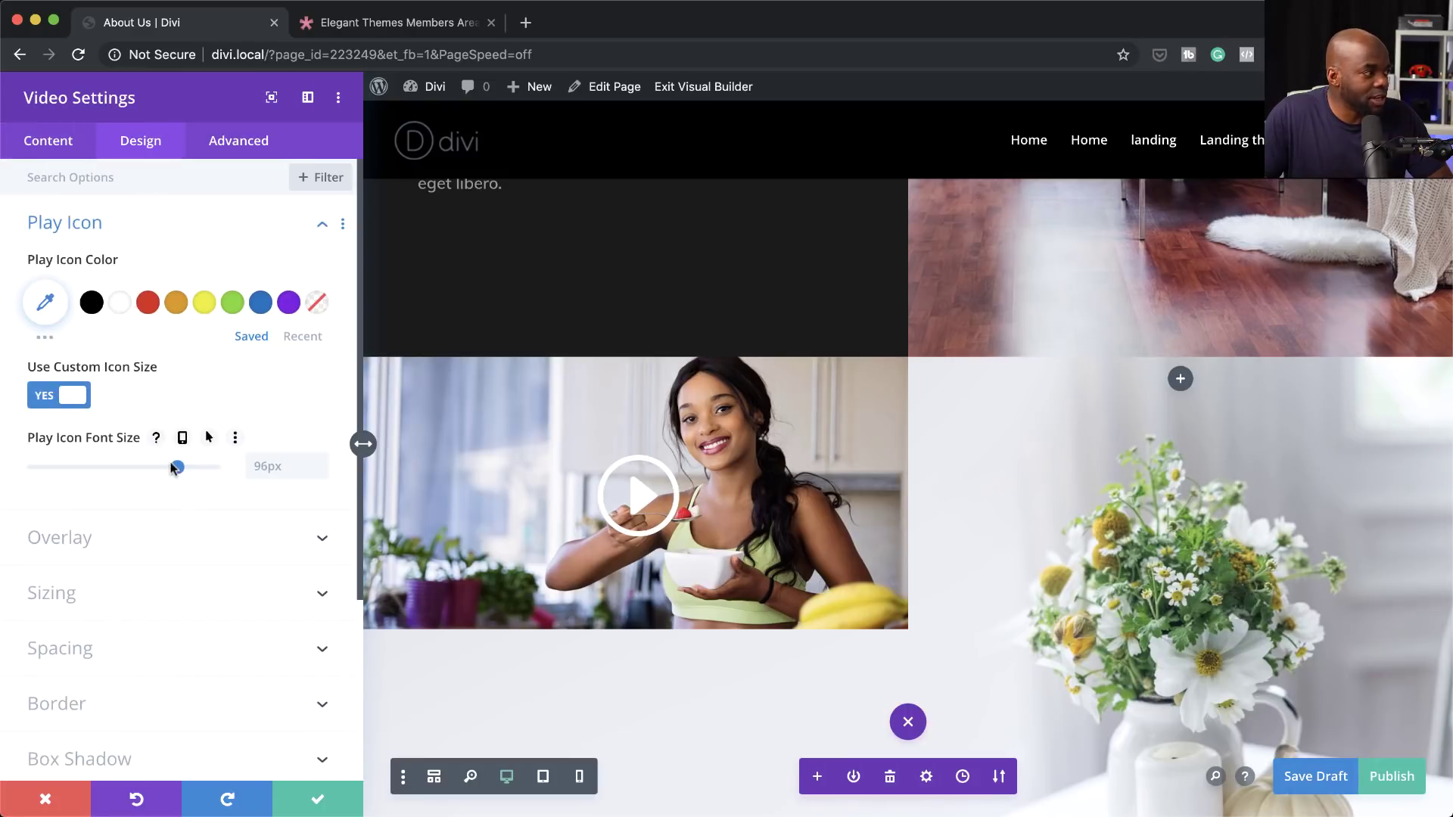
left_click_drag(174, 469, 124, 481)
left_click(175, 306)
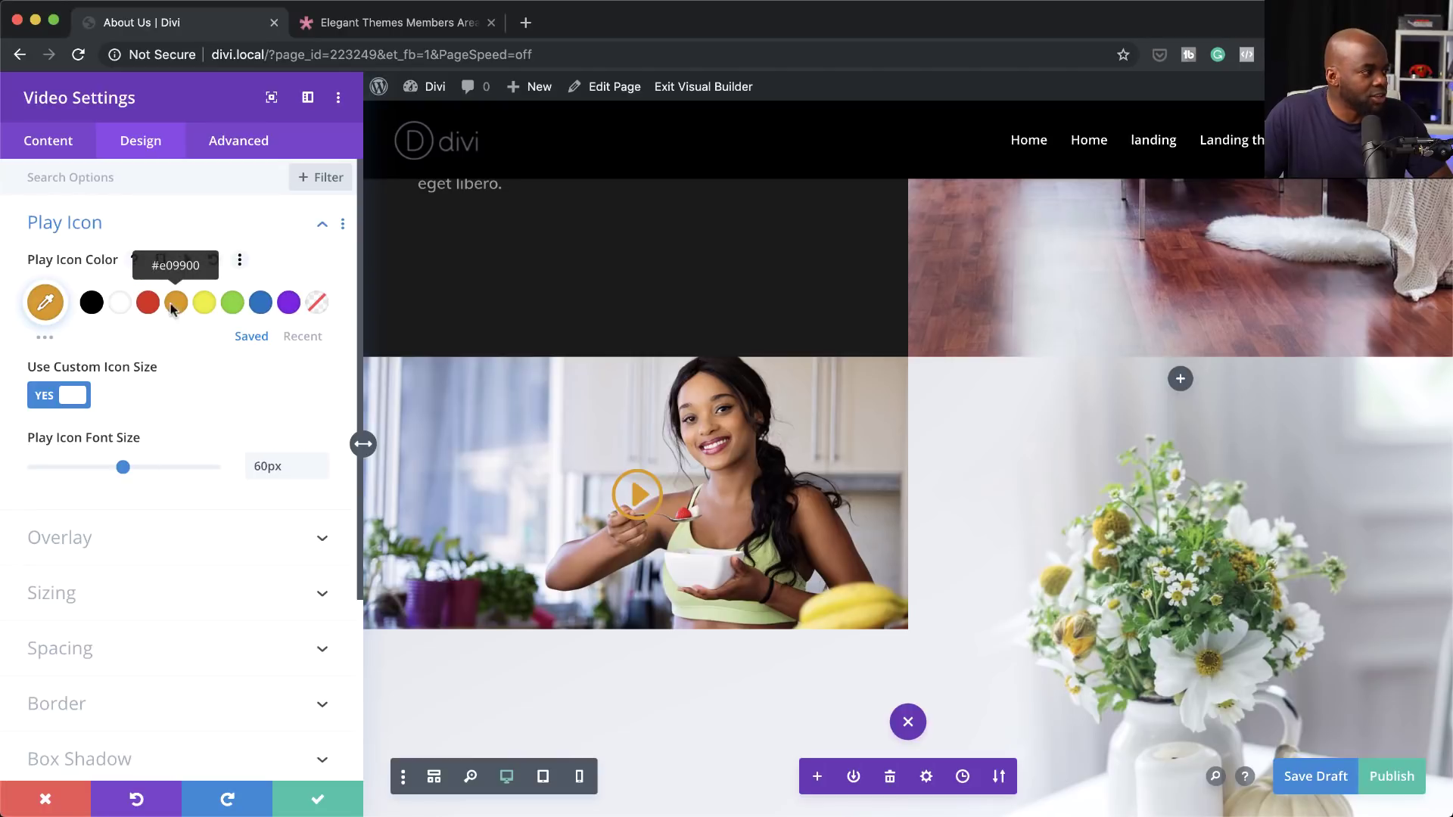
left_click(148, 305)
left_click(91, 306)
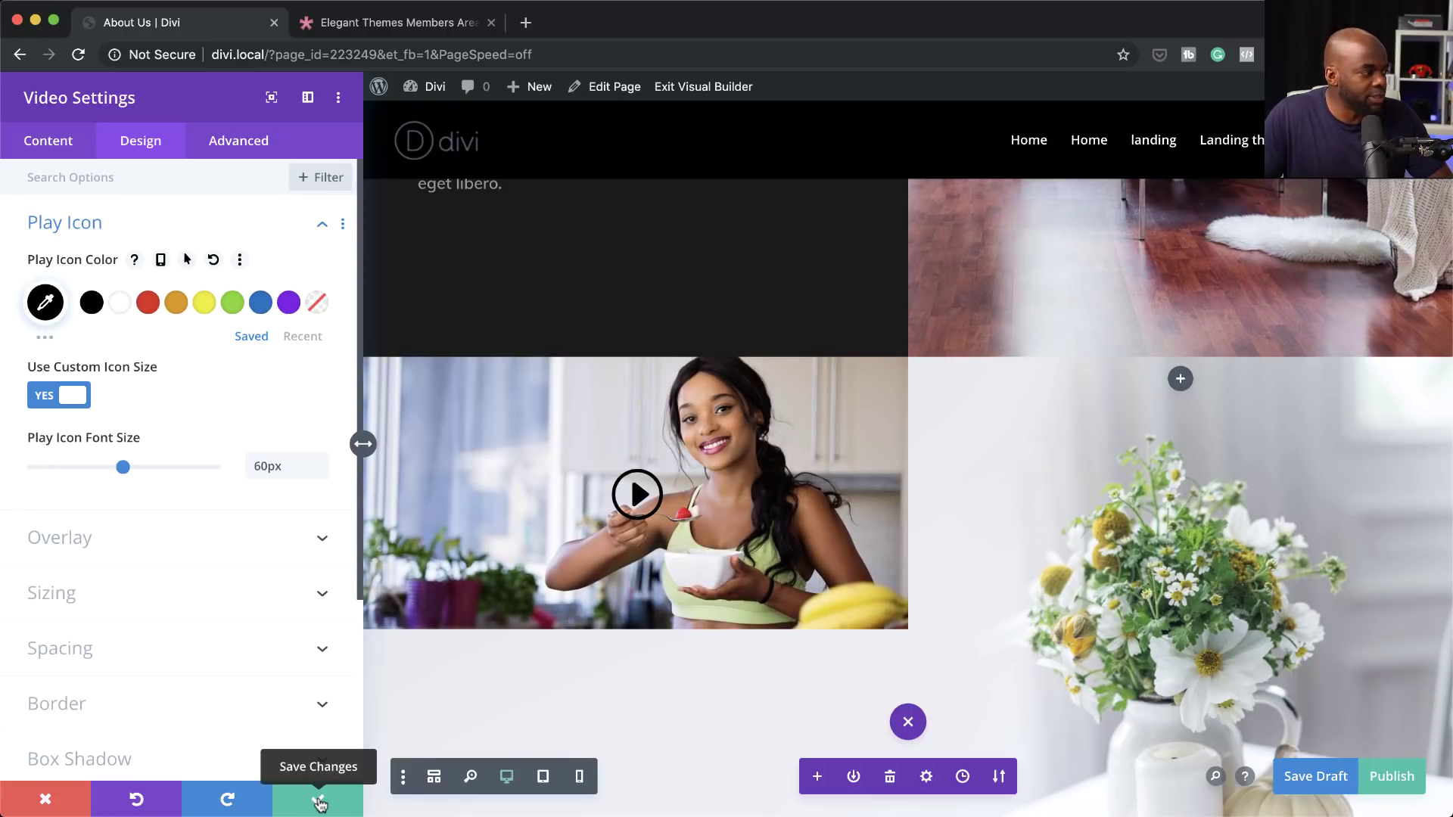
left_click(319, 799)
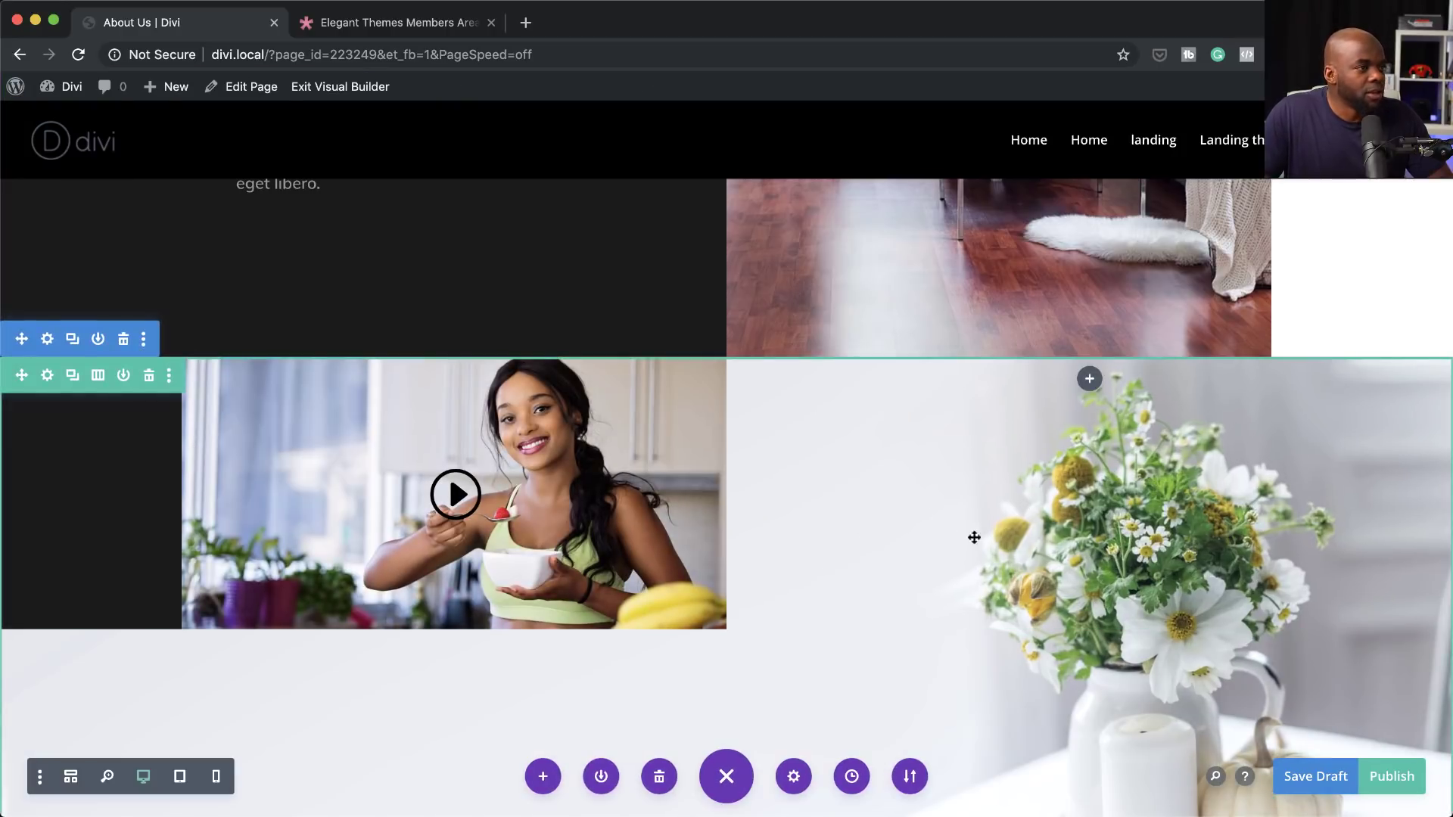
Step: Scroll back up to the hero and save the About Us page with Cmd+S
scroll(973, 538, "down", 2)
scroll(992, 544, "down", 10)
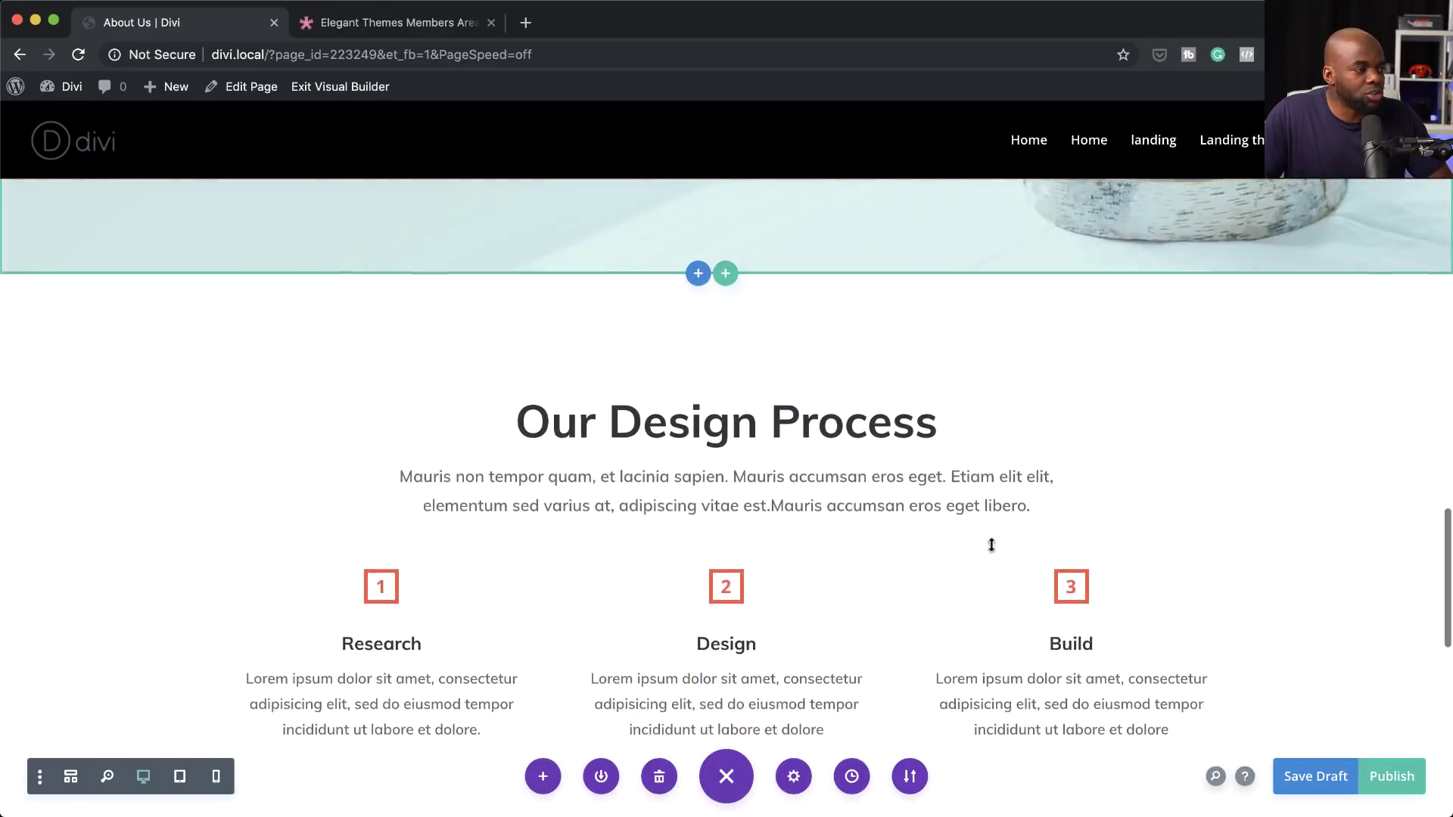
scroll(991, 545, "down", 5)
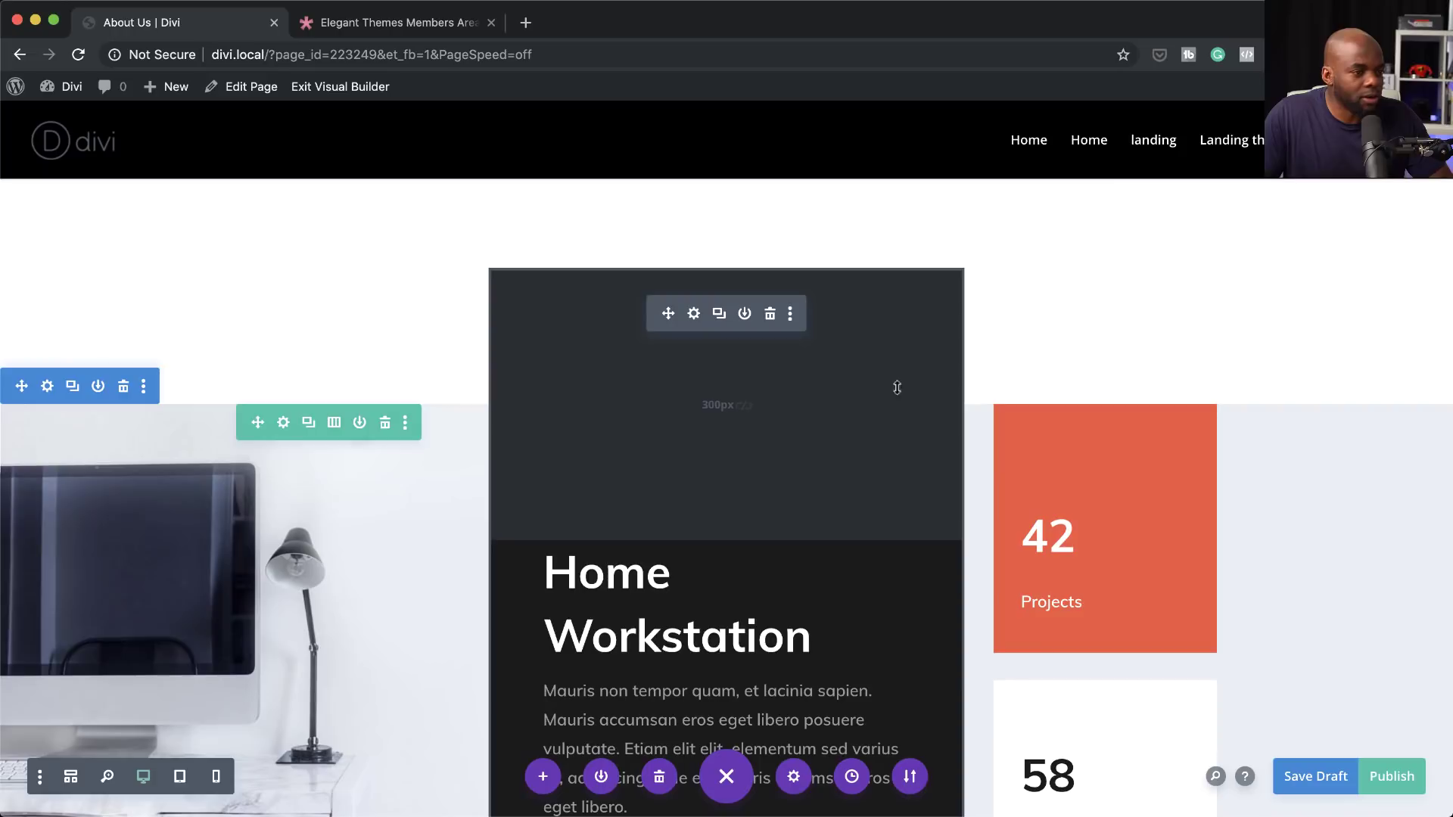
scroll(897, 388, "up", 20)
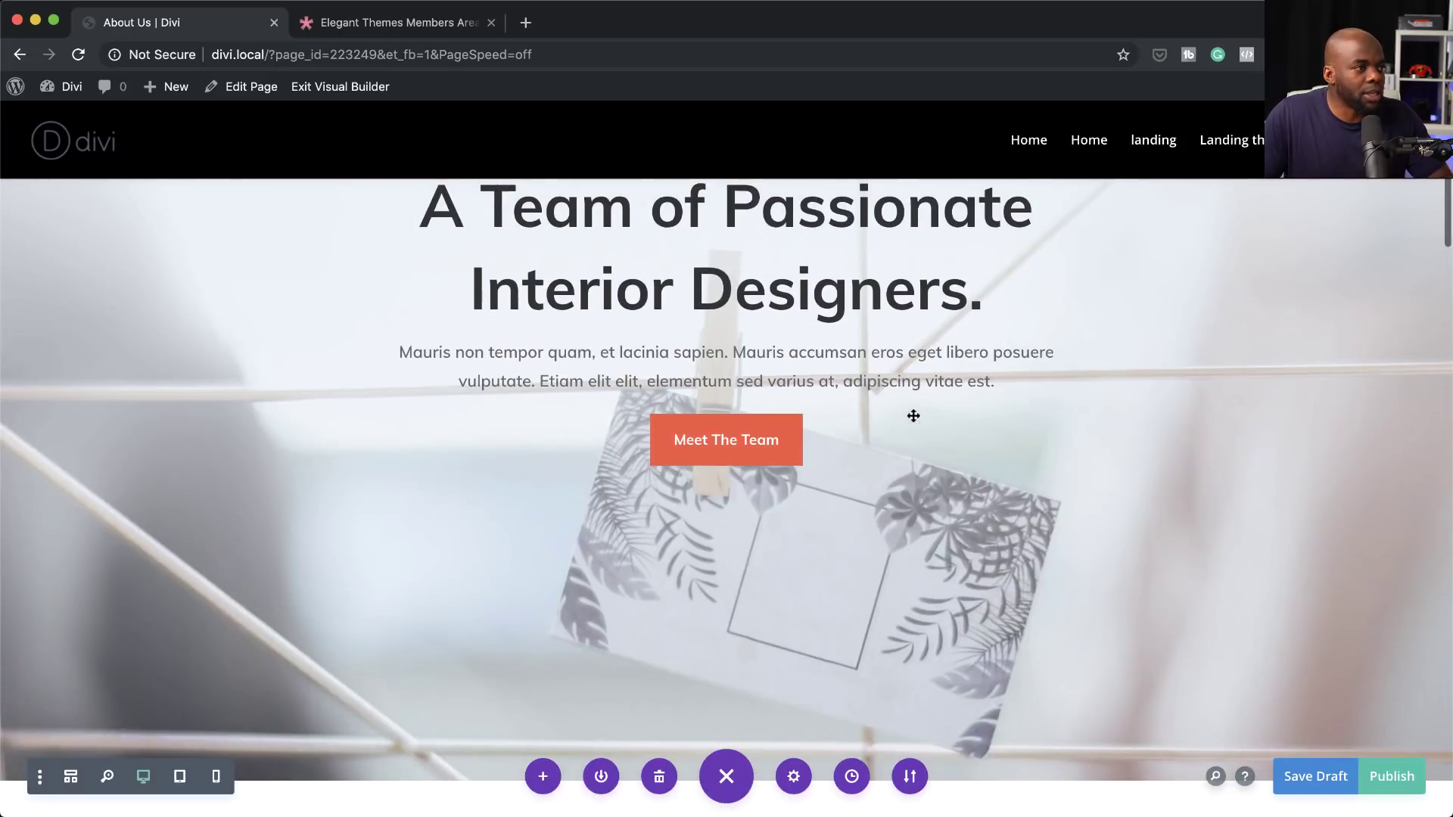
scroll(913, 416, "up", 3)
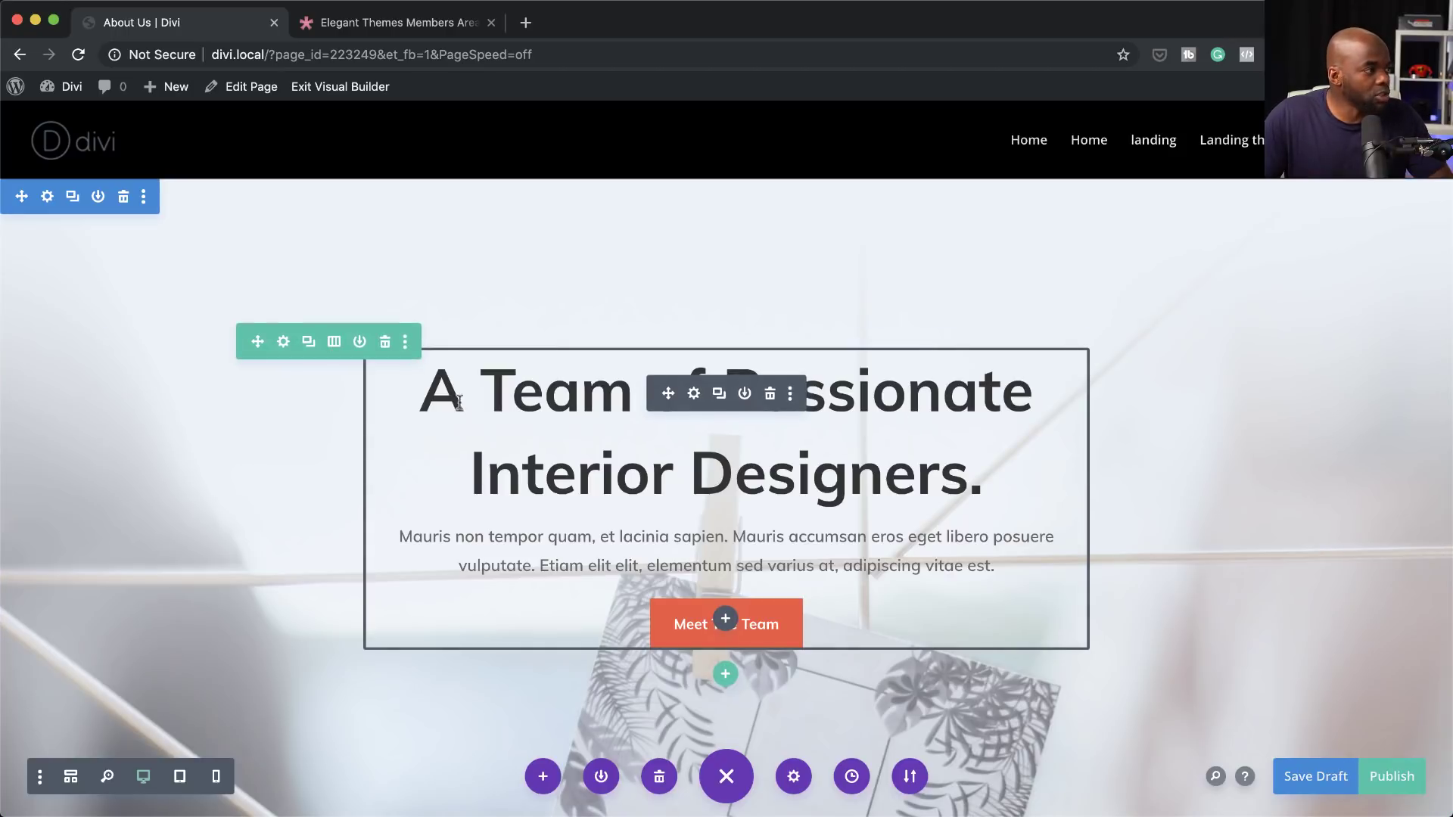
key("super+s")
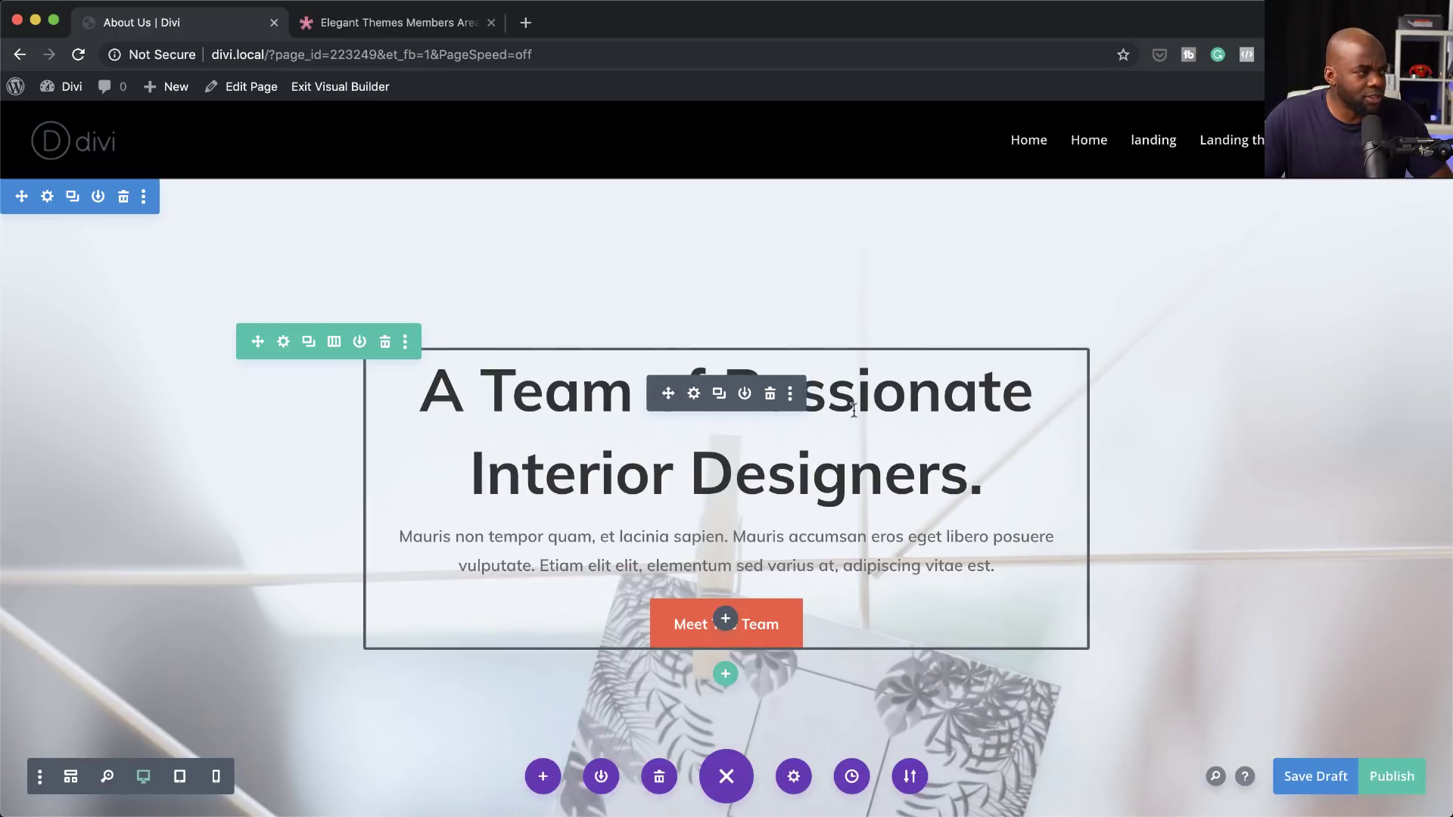
Step: Set the hero call-to-action title to 49px with a 1.1em line height and save
left_click(694, 394)
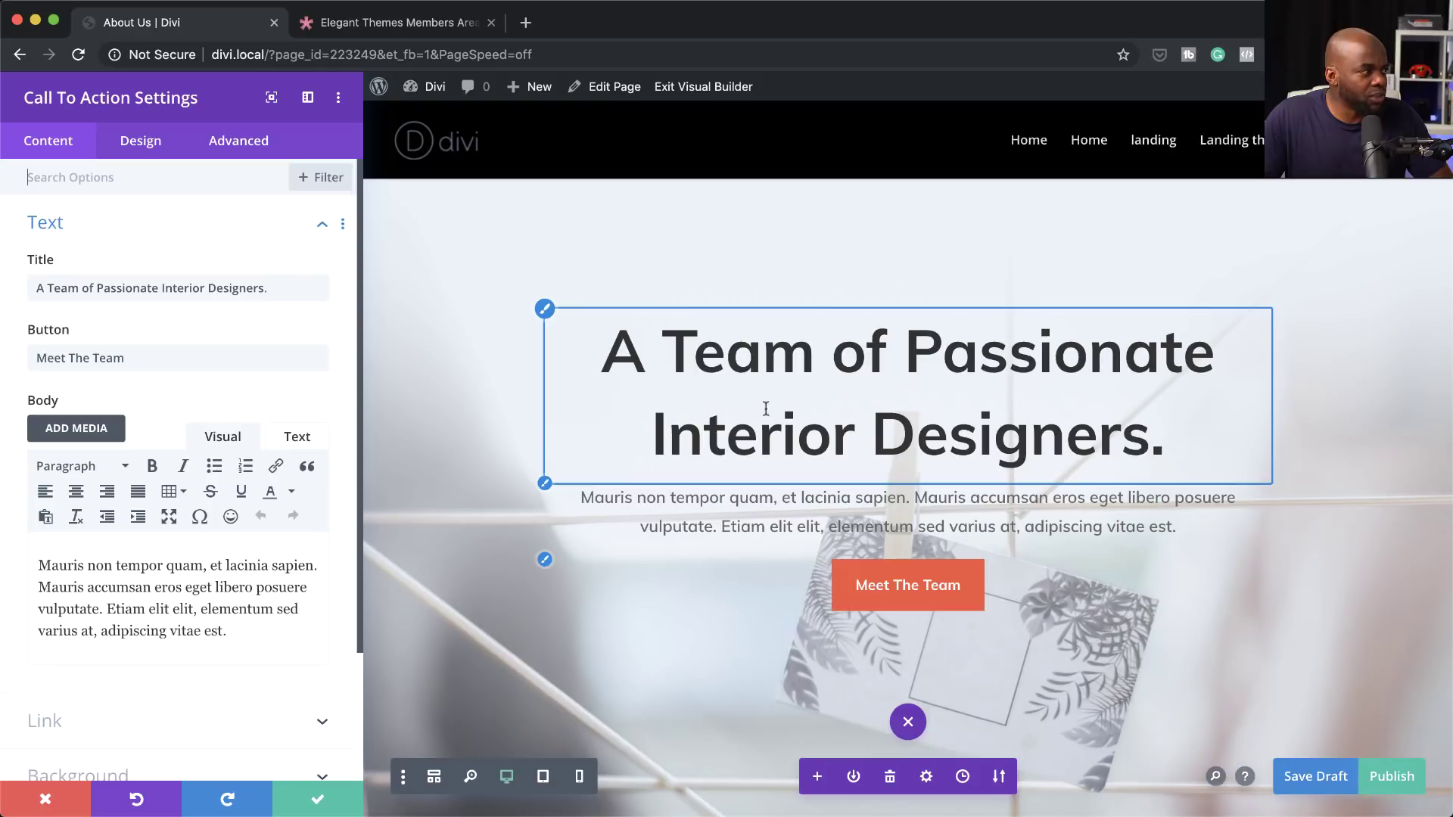
left_click(332, 182)
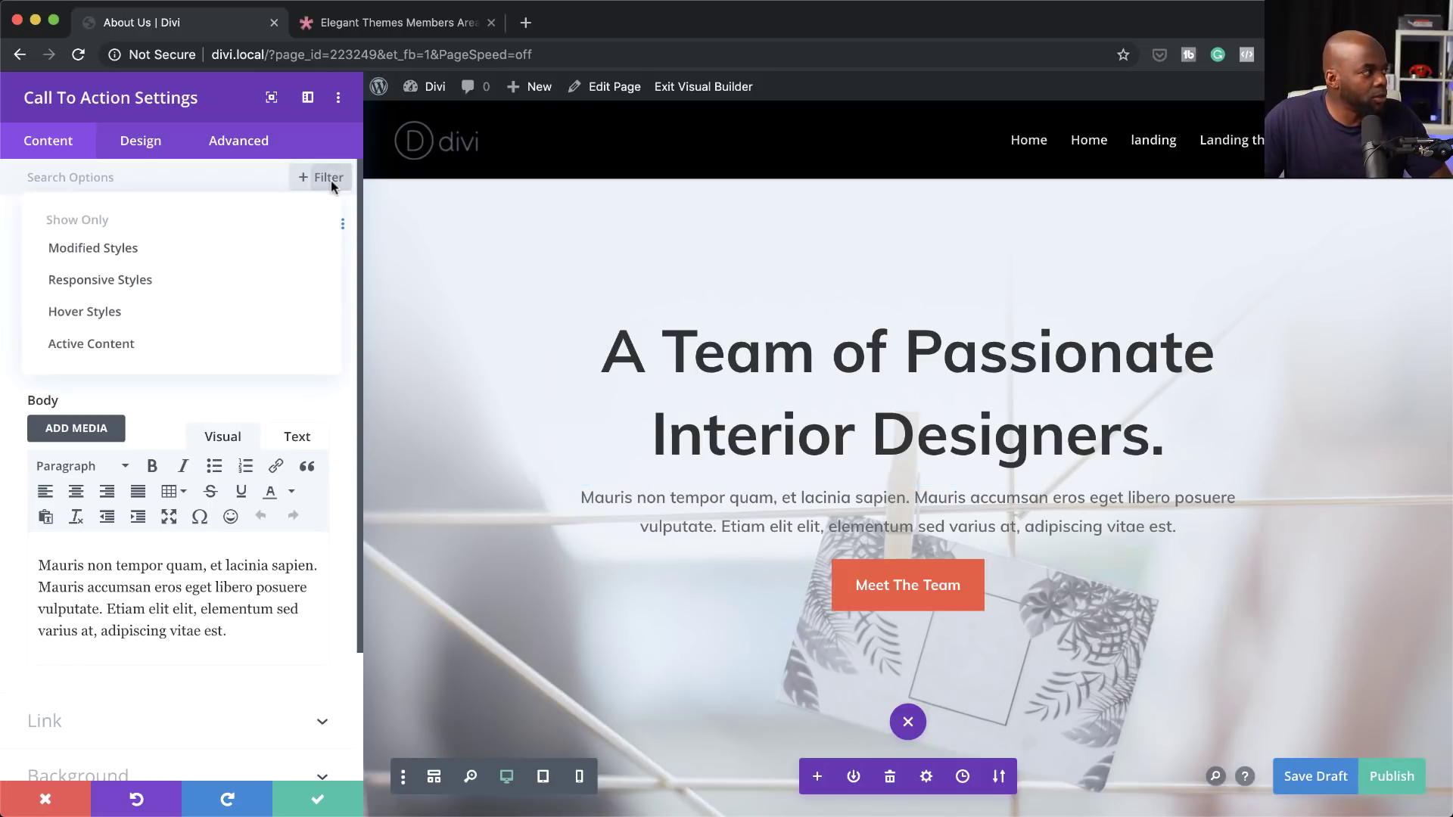
left_click(230, 261)
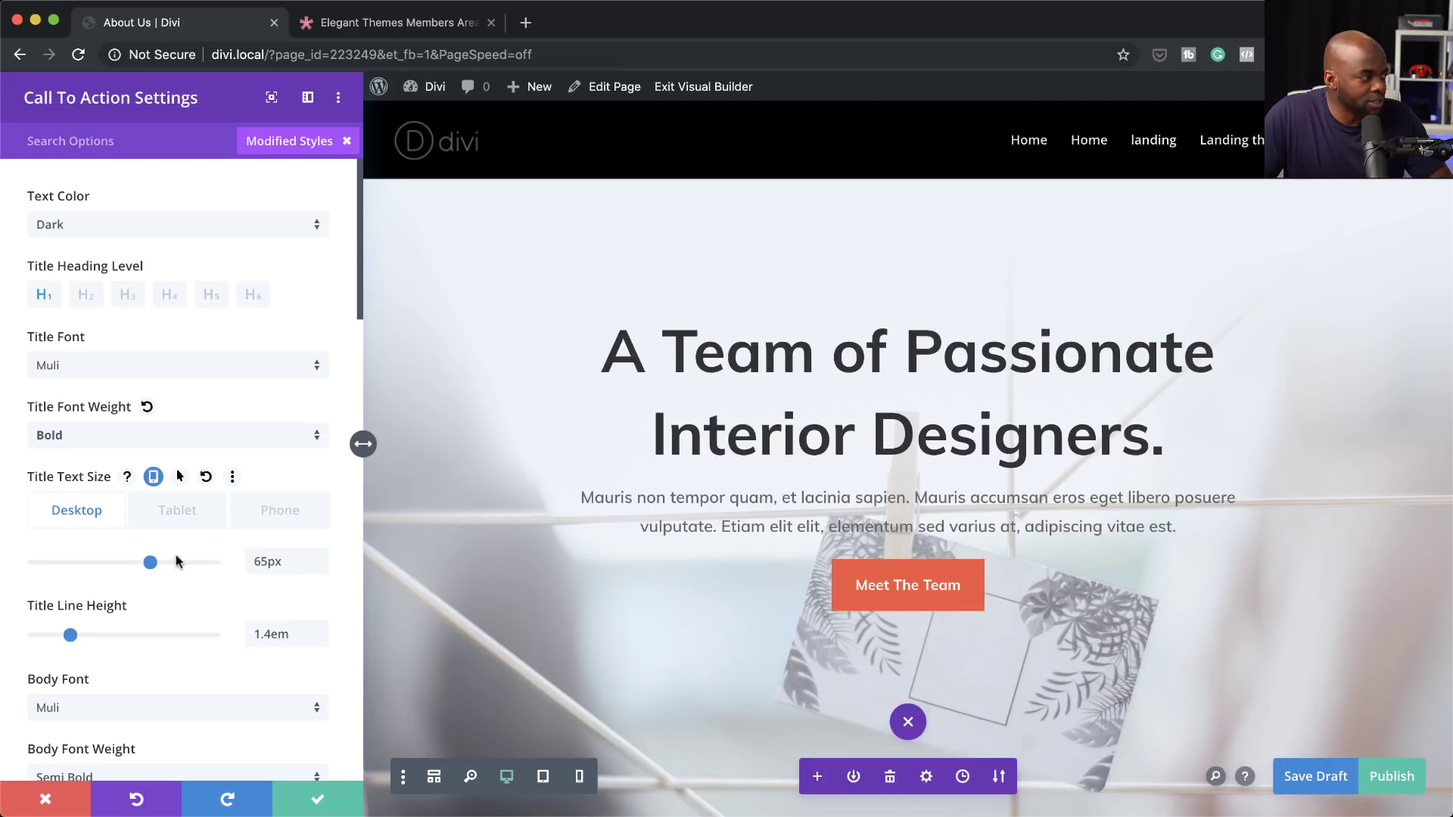
left_click_drag(146, 567, 122, 574)
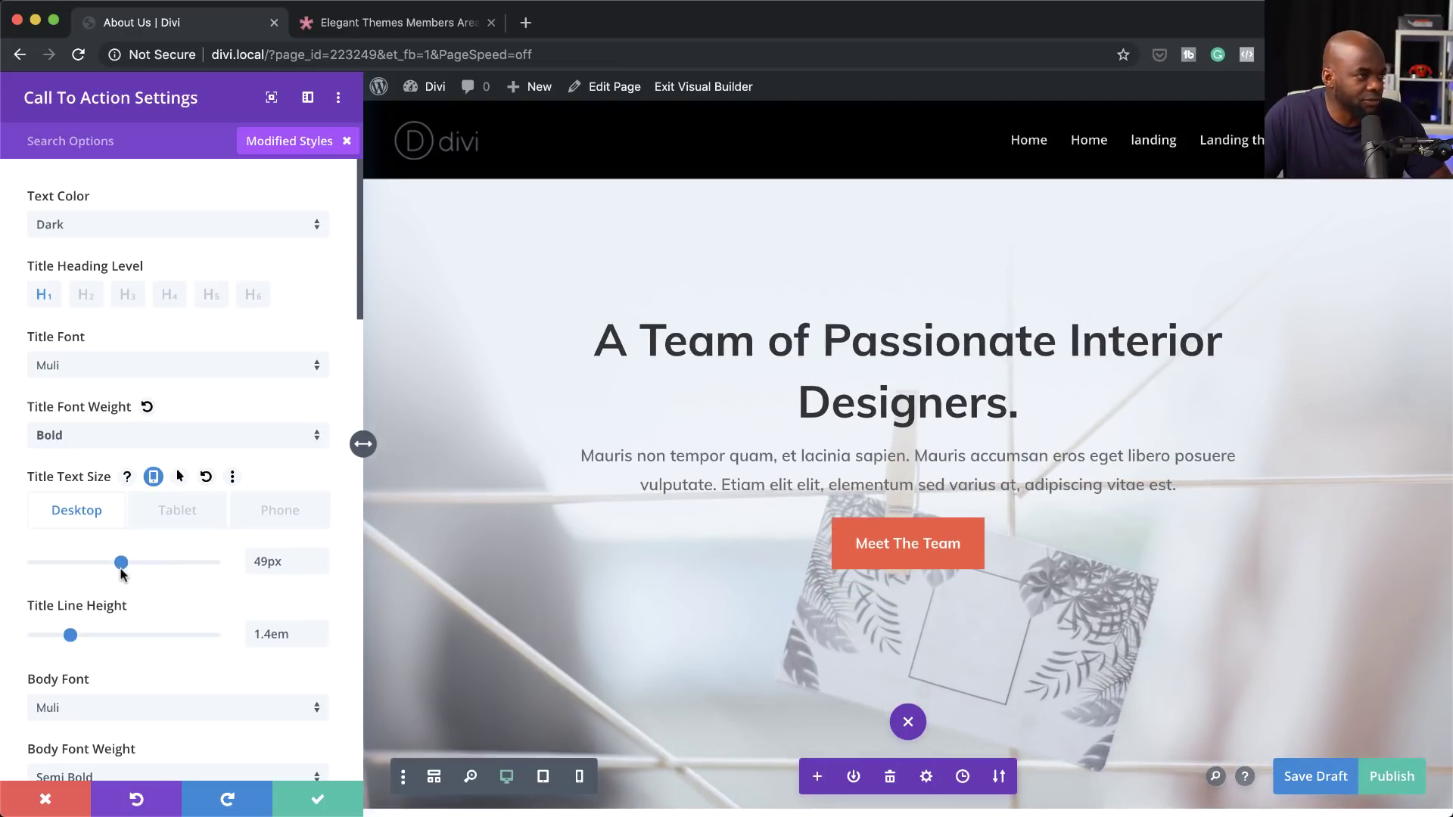
left_click_drag(71, 638, 43, 643)
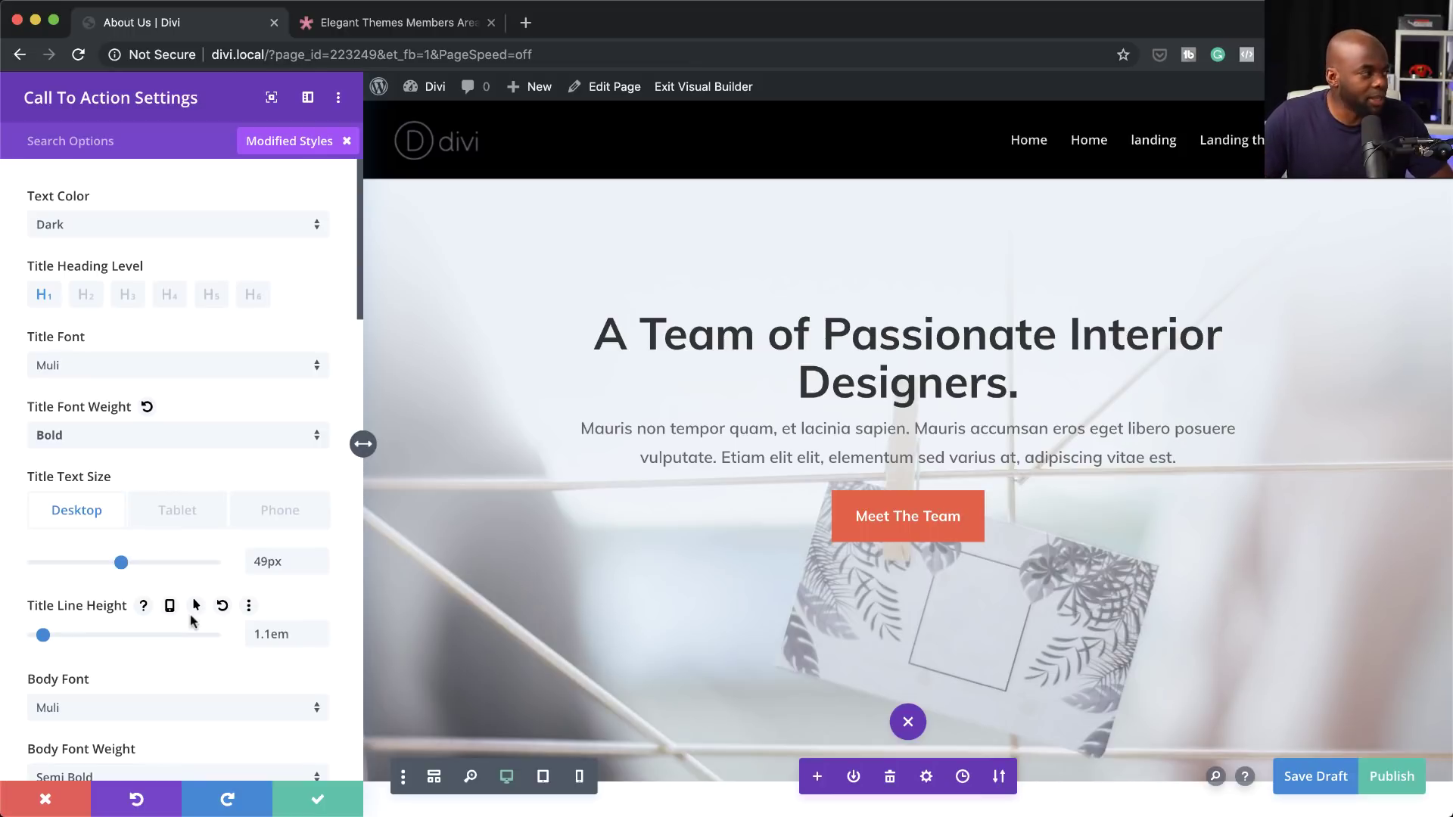
left_click(317, 802)
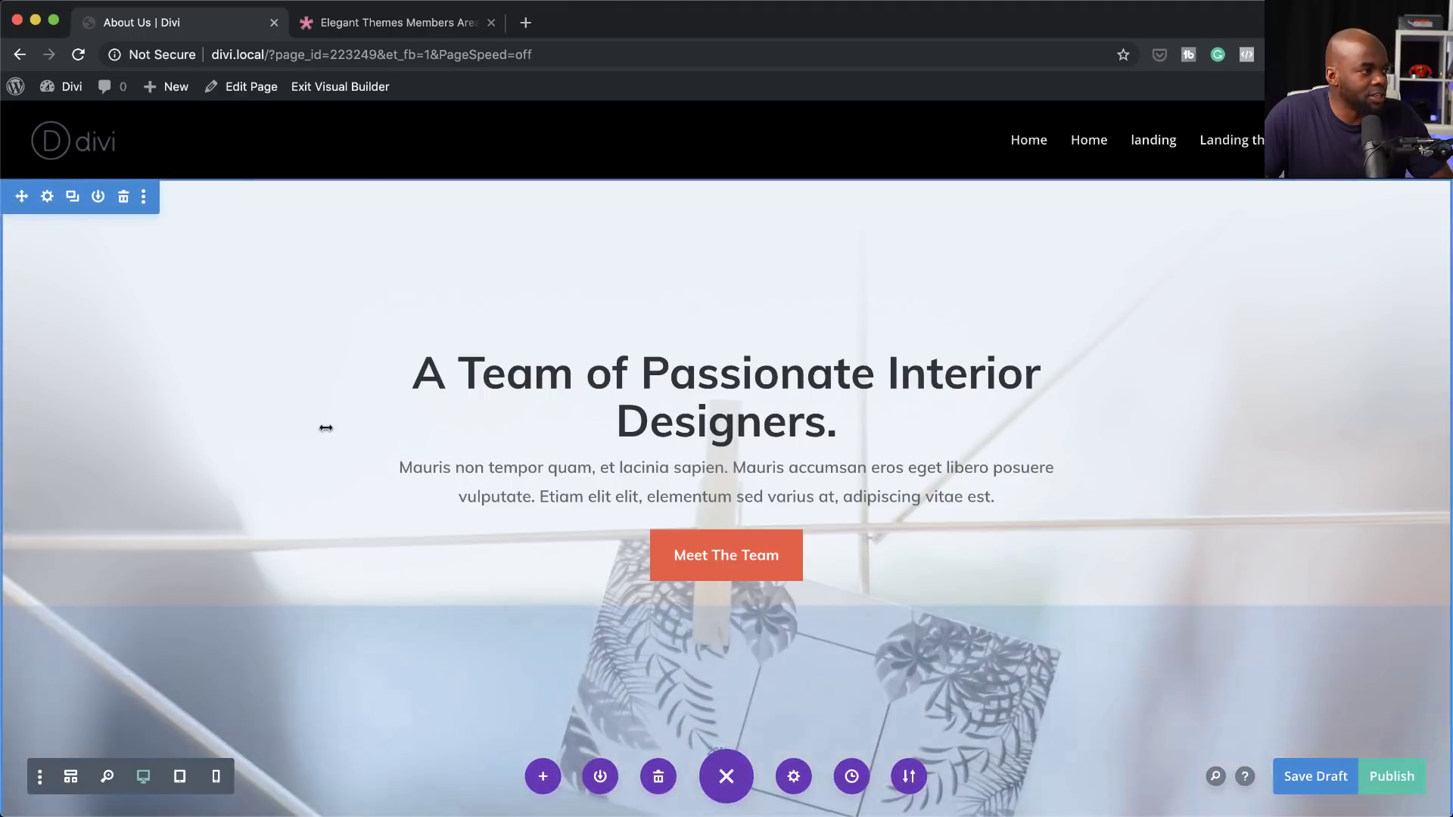
Step: Reduce the hero section's bottom padding from 20% to 10%
left_click(48, 200)
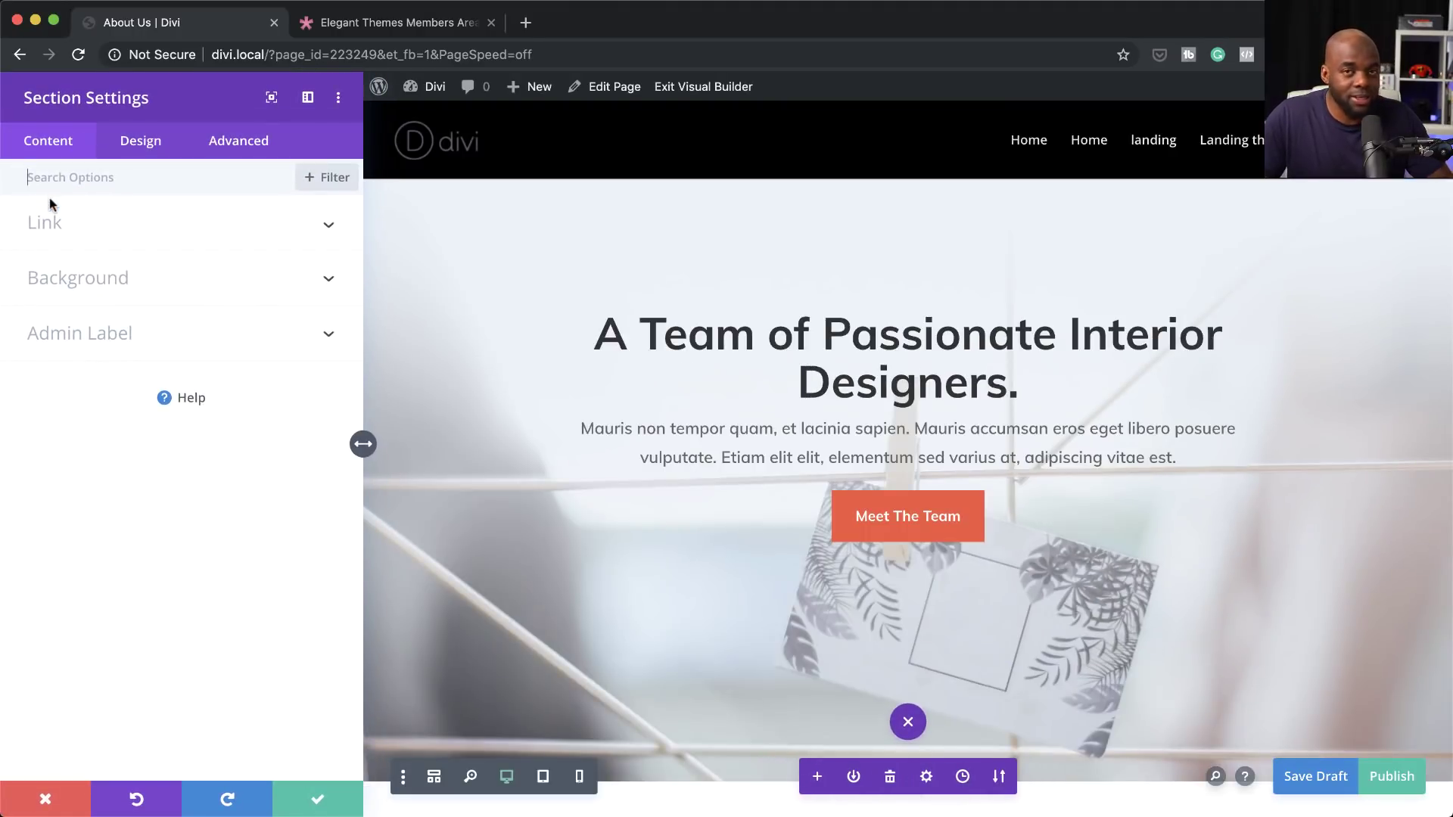
left_click(332, 177)
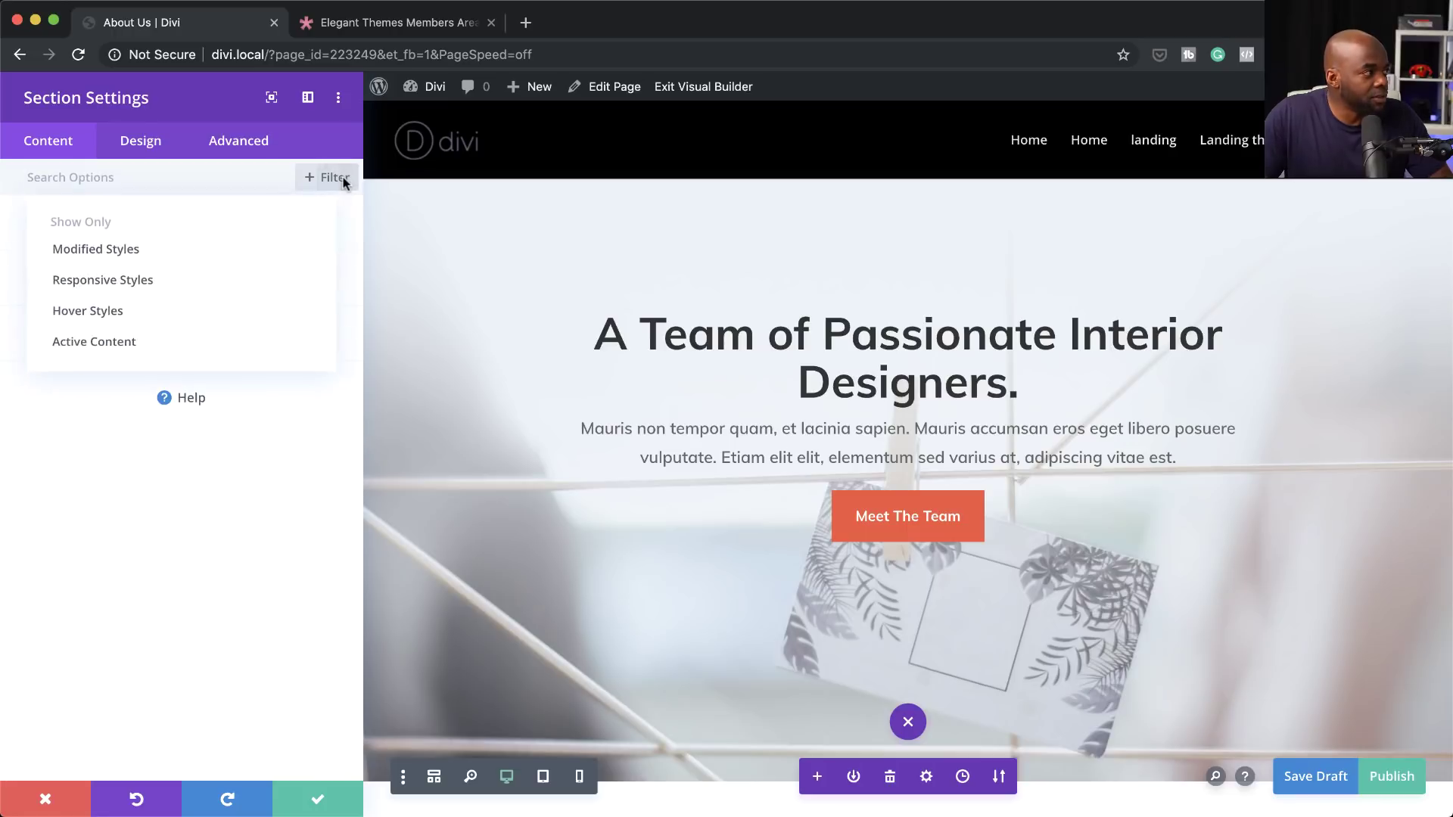
left_click(260, 253)
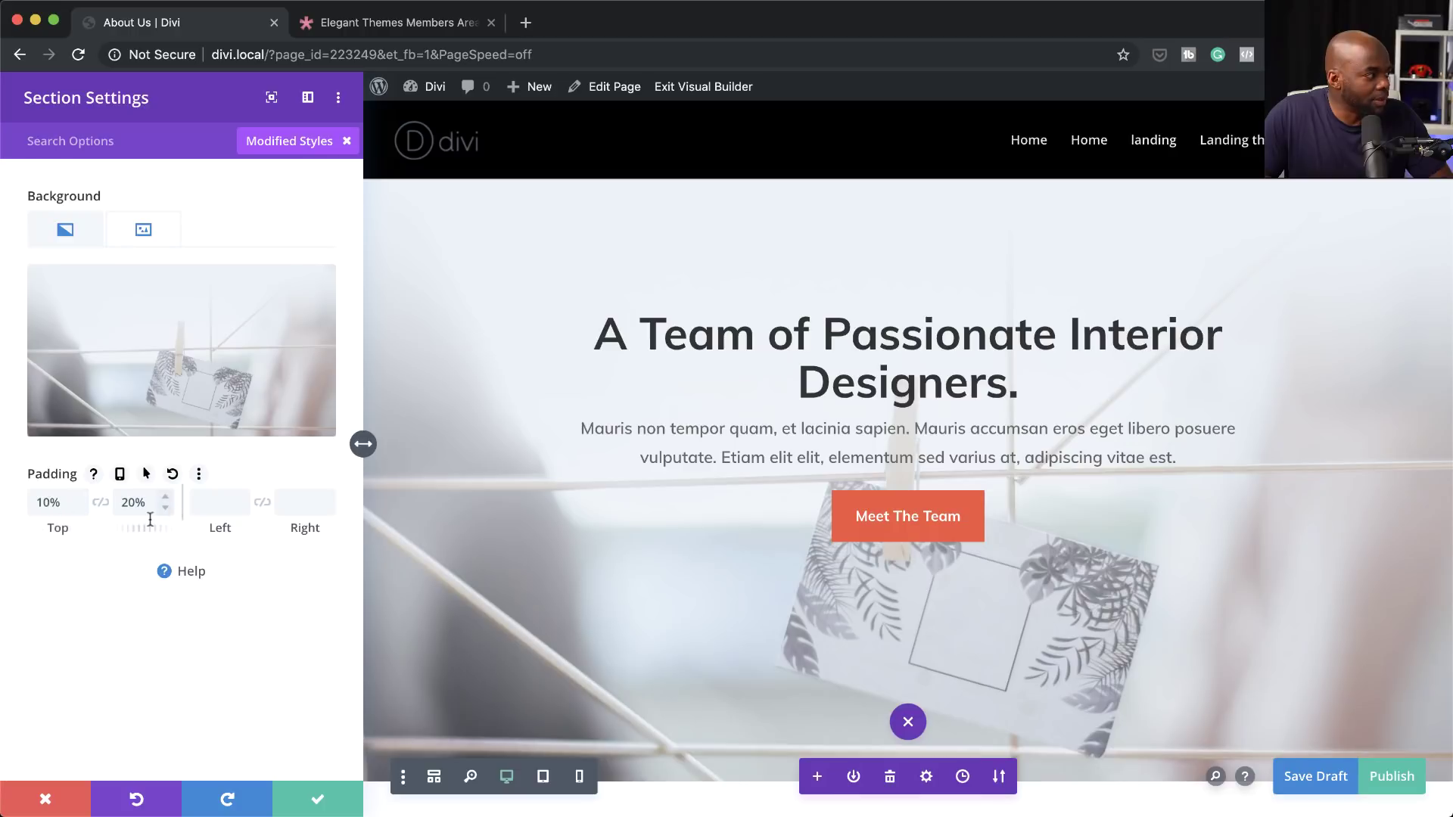
left_click_drag(130, 501, 117, 502)
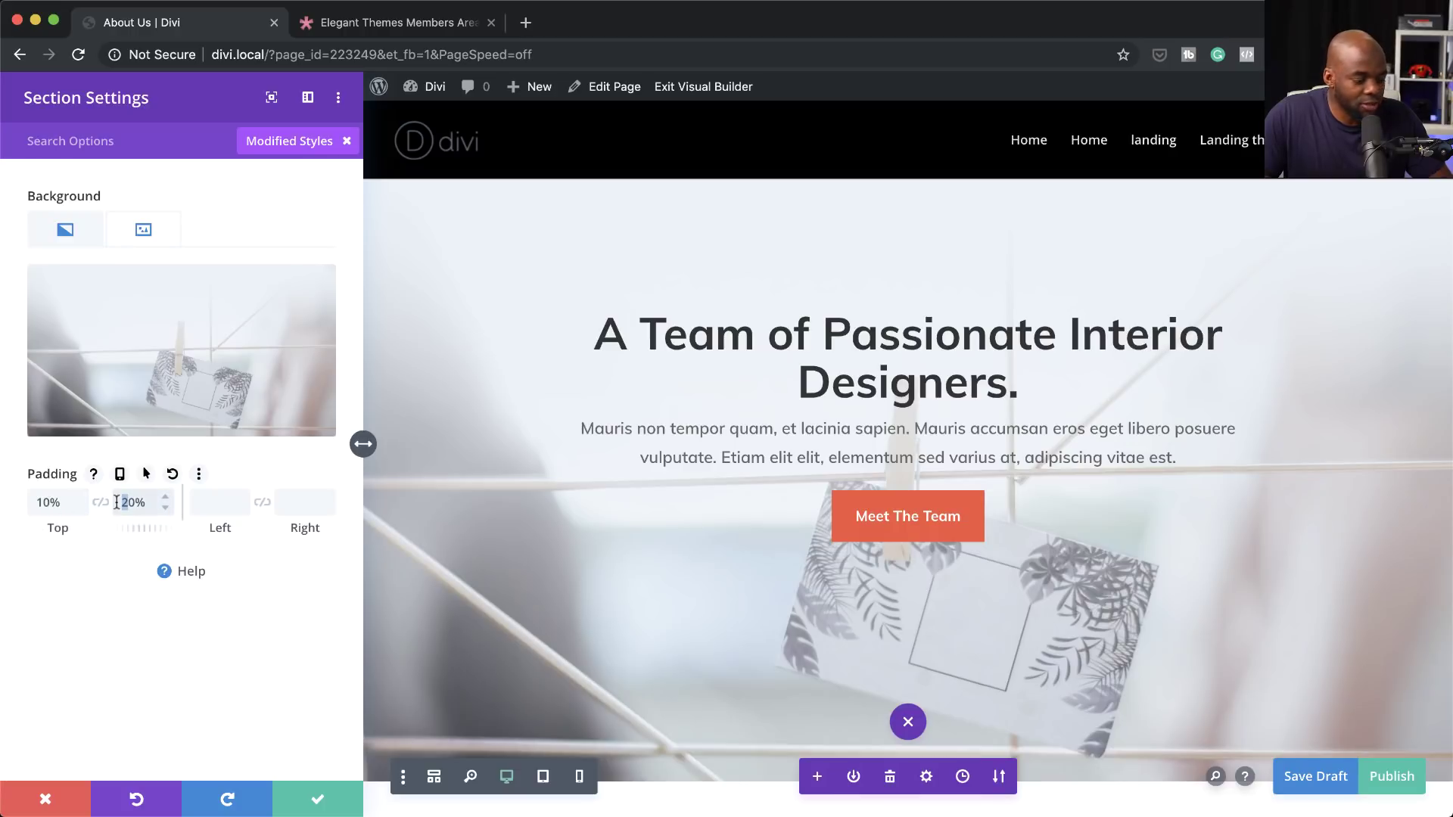
type("1")
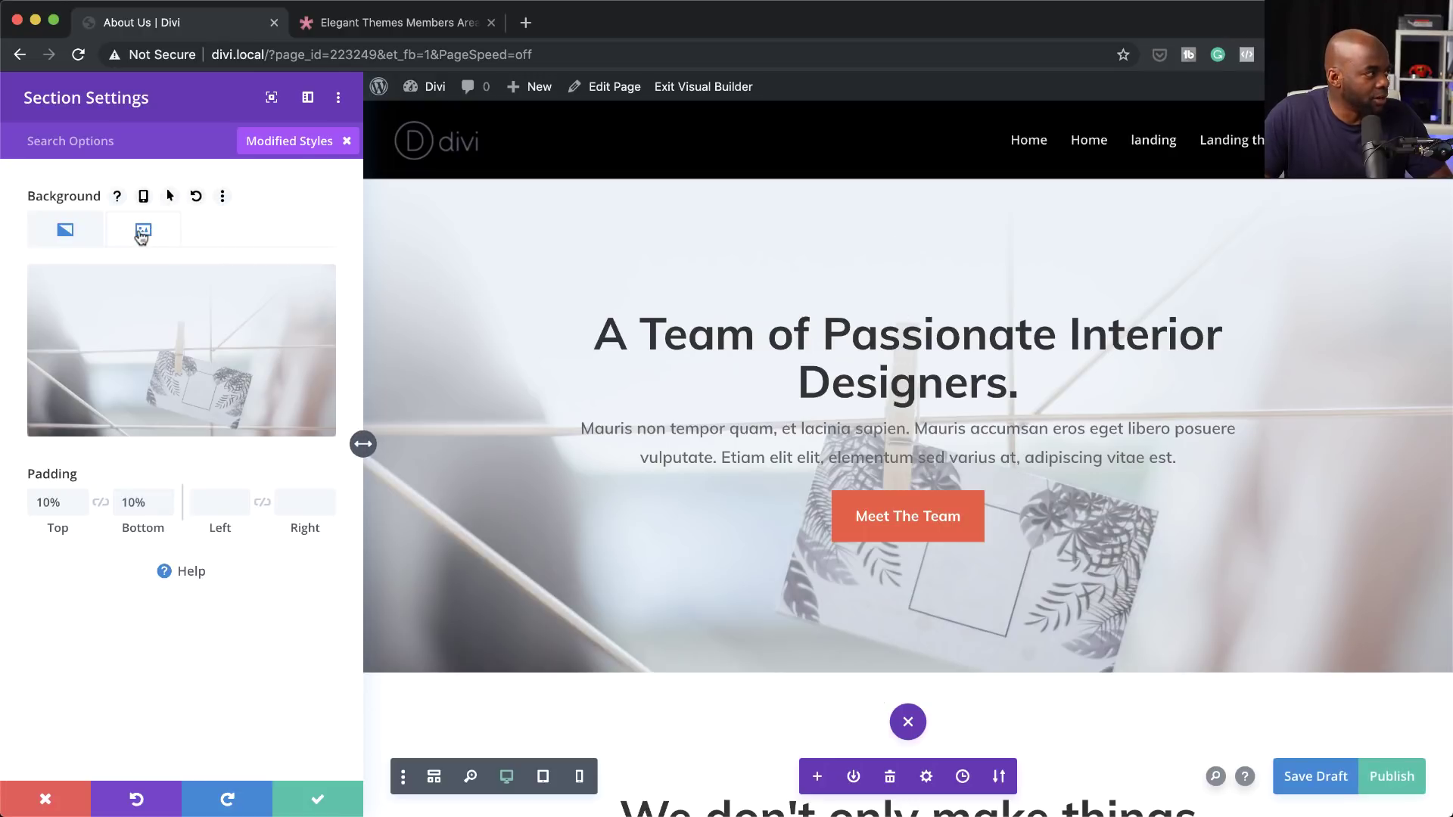
Step: Set the living-room photo image-1.jpg as the hero section's background image
mouse_move(215, 375)
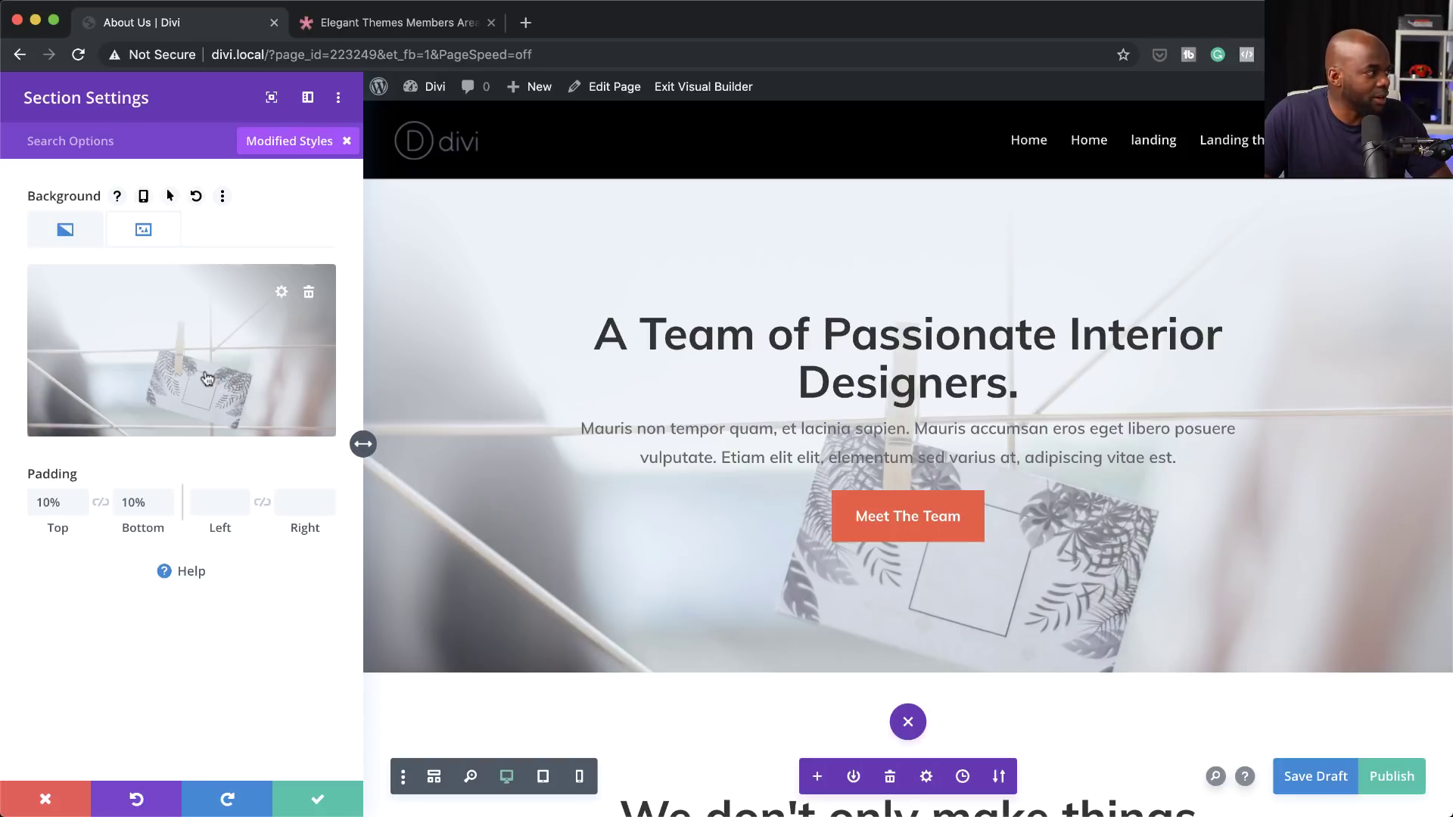
left_click(206, 377)
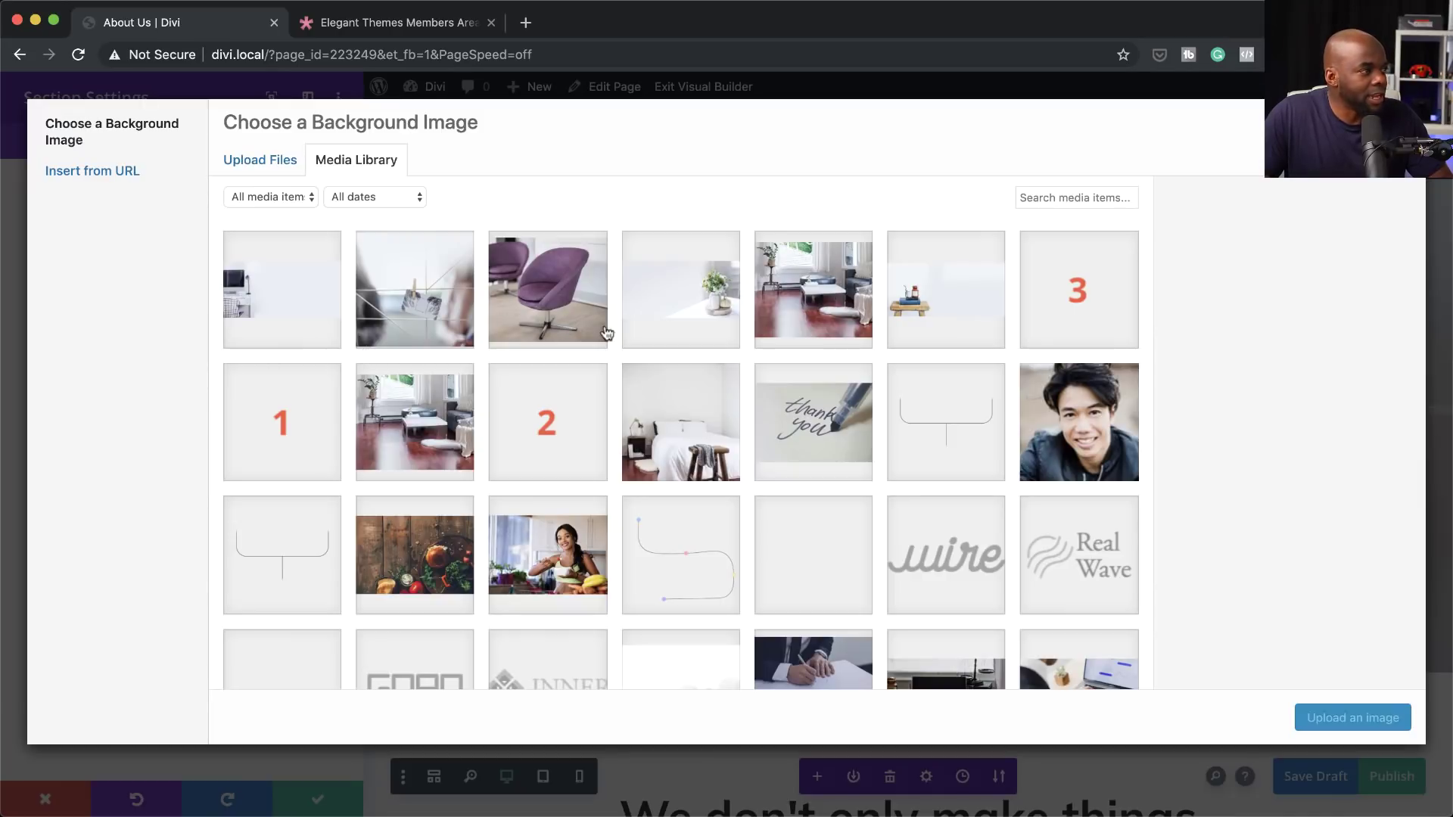
left_click(824, 314)
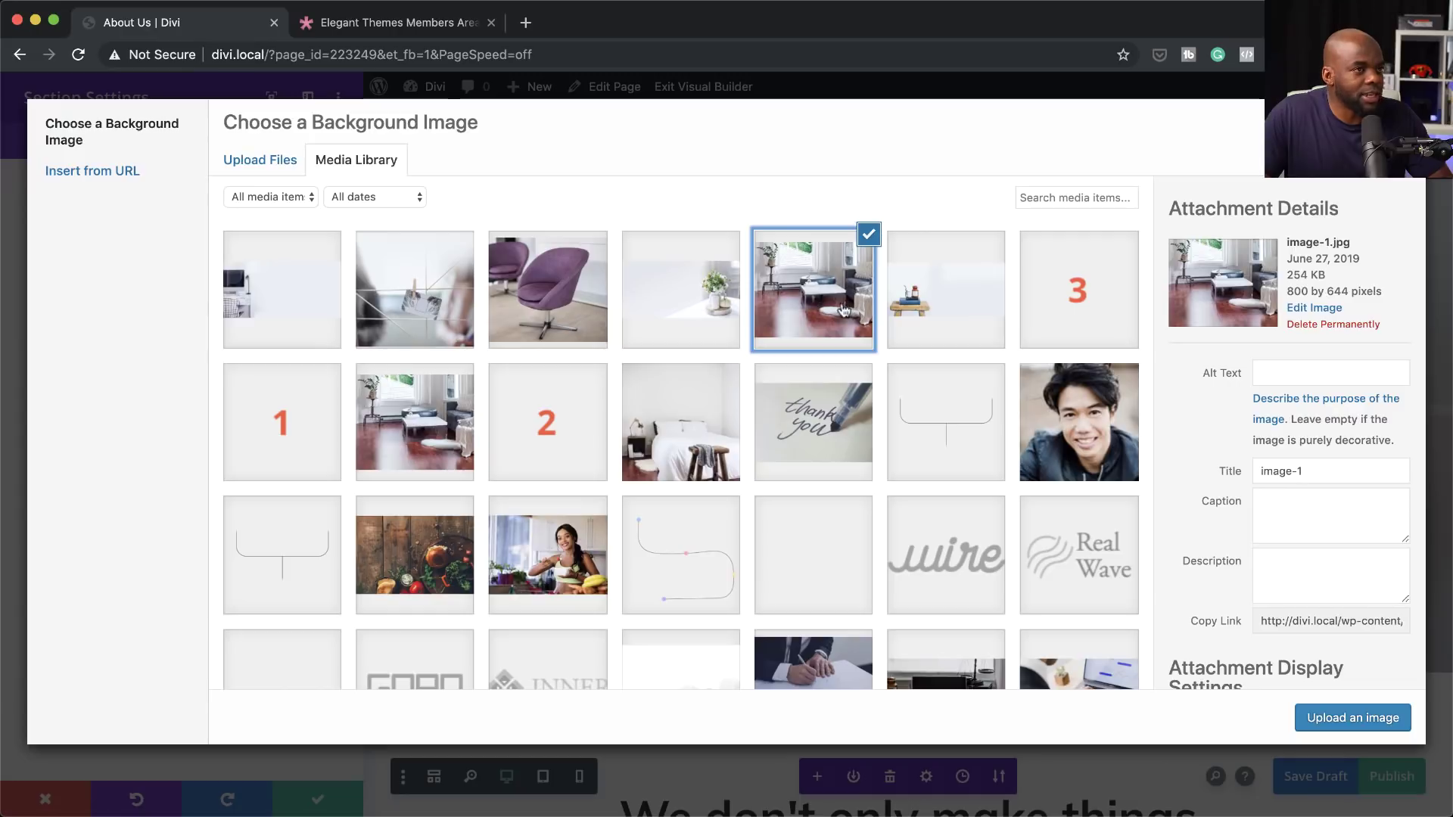
left_click(1393, 720)
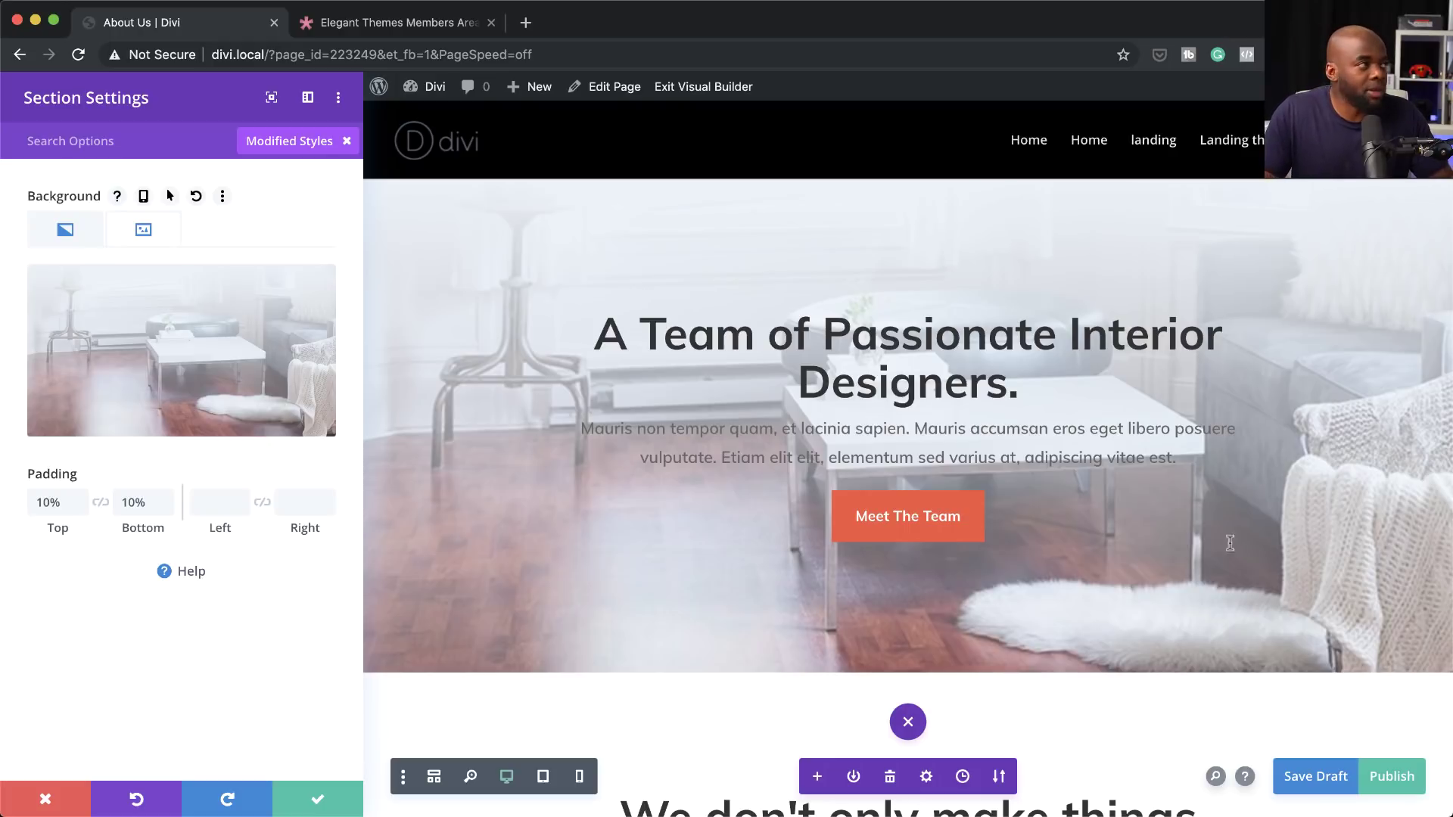
Step: Go to pexels.com in a new tab and scroll down to the Paris riverside photo
left_click(530, 27)
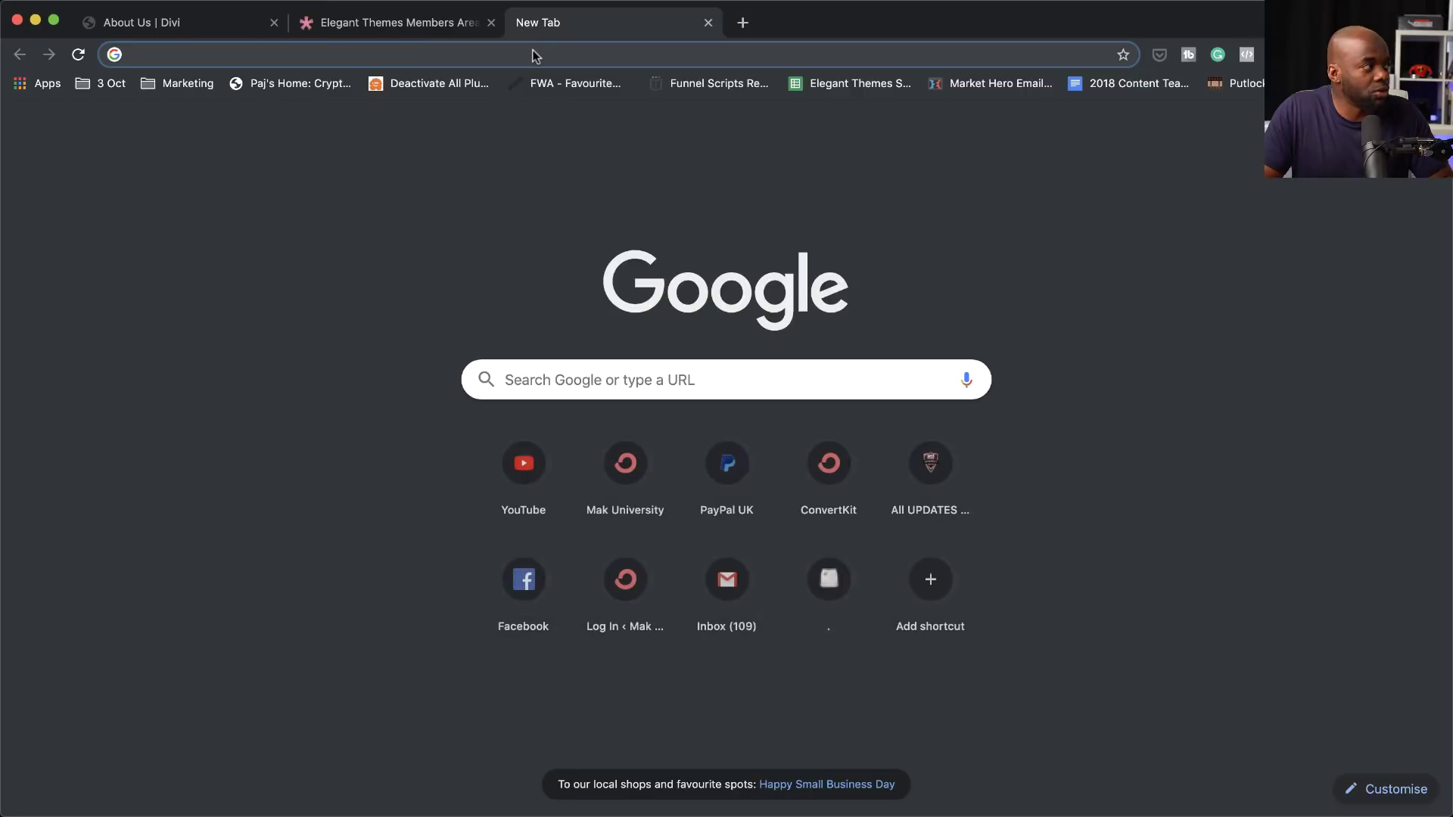
type("pexe")
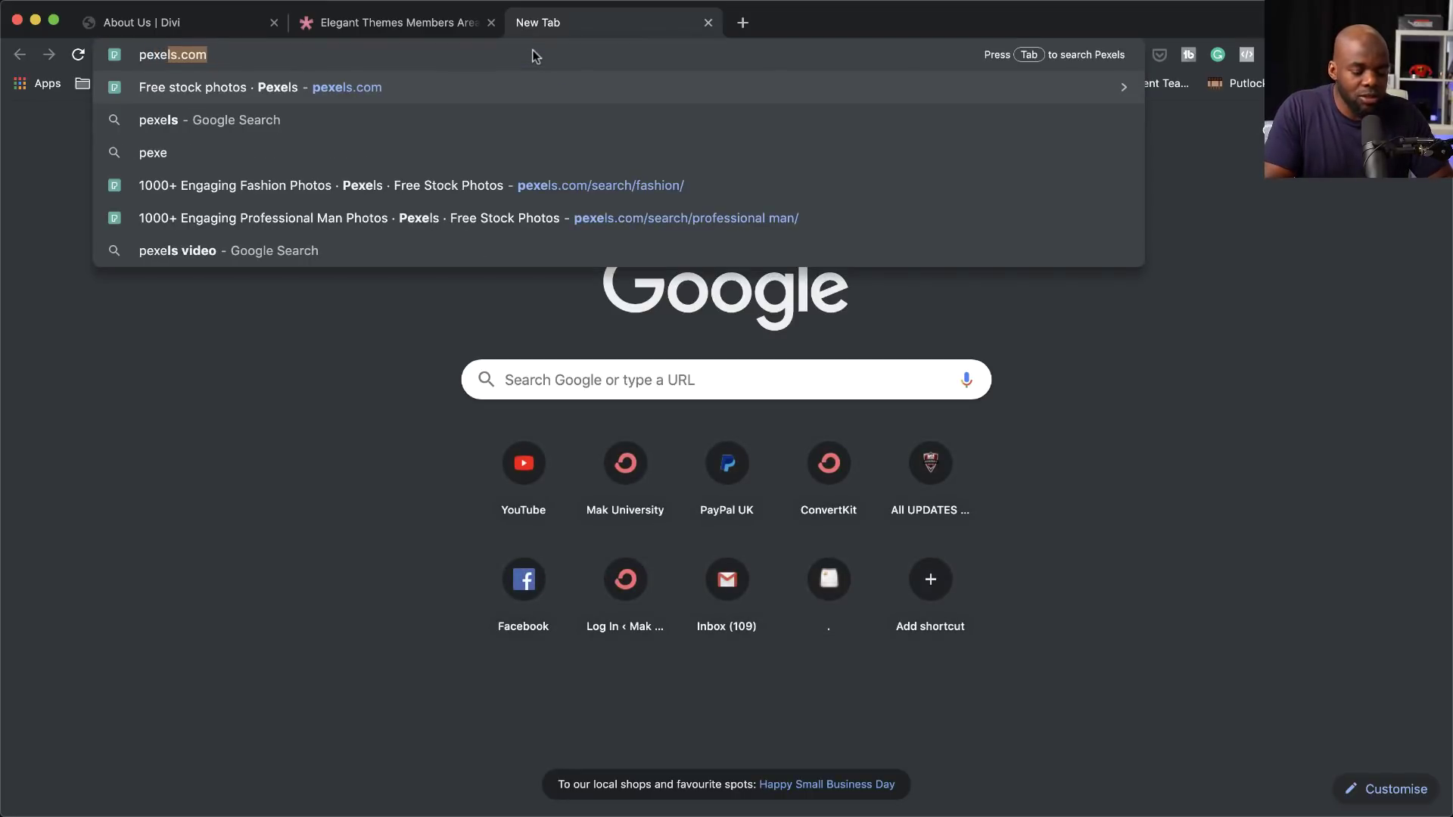
key("Return")
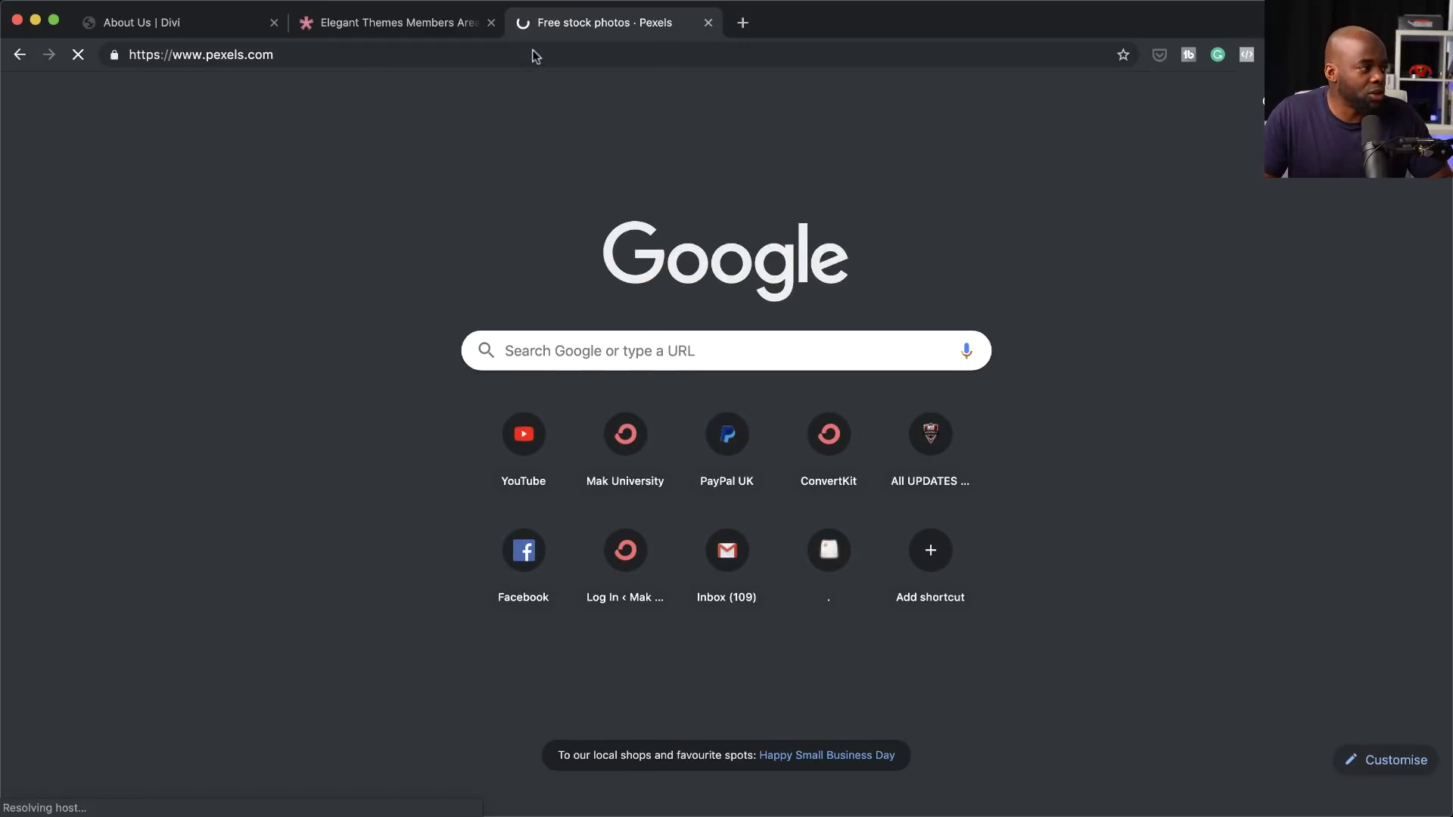
scroll(740, 561, "down", 3)
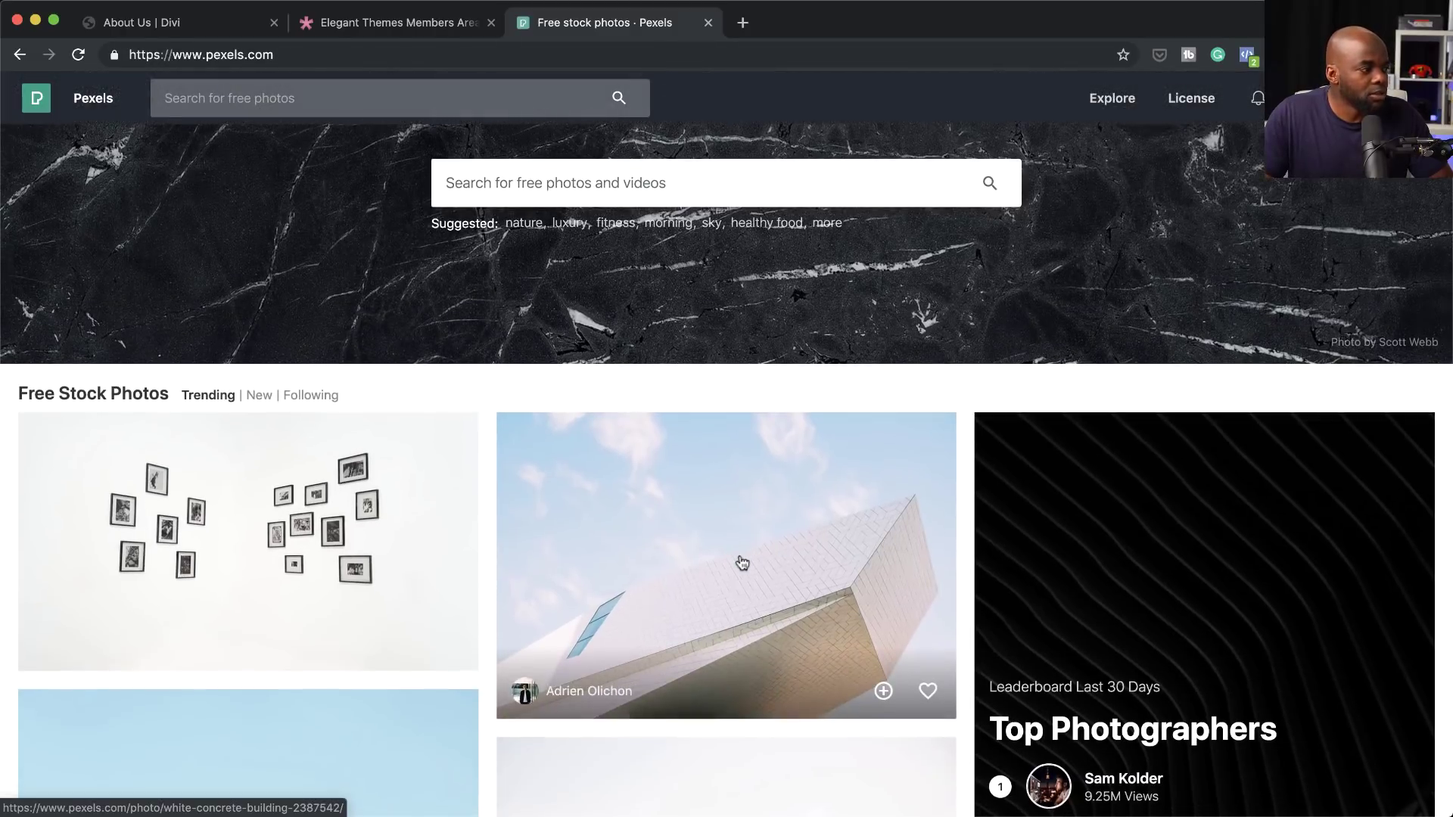
scroll(742, 562, "down", 6)
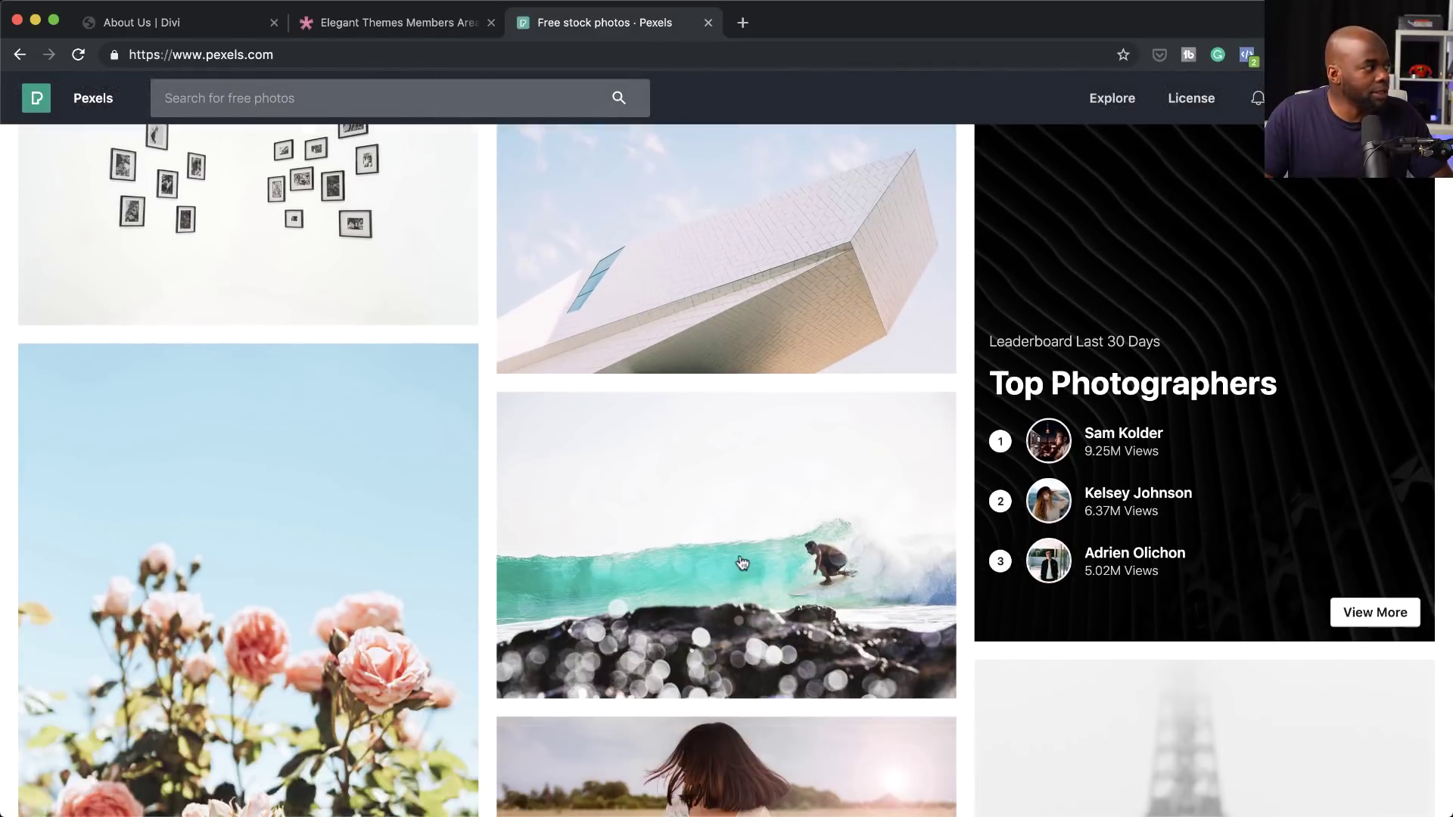
scroll(741, 562, "down", 4)
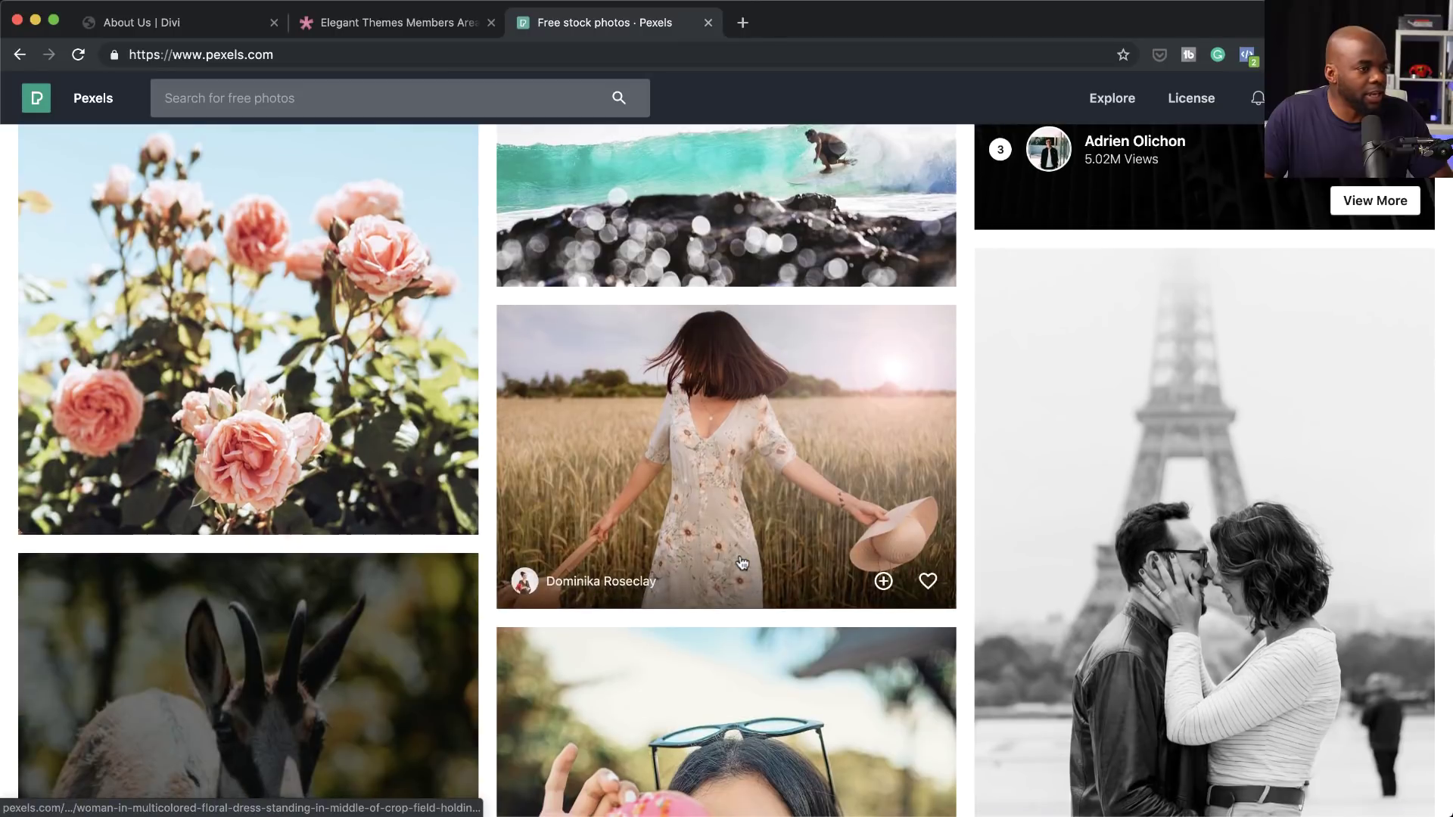
scroll(741, 562, "down", 3)
scroll(741, 563, "down", 4)
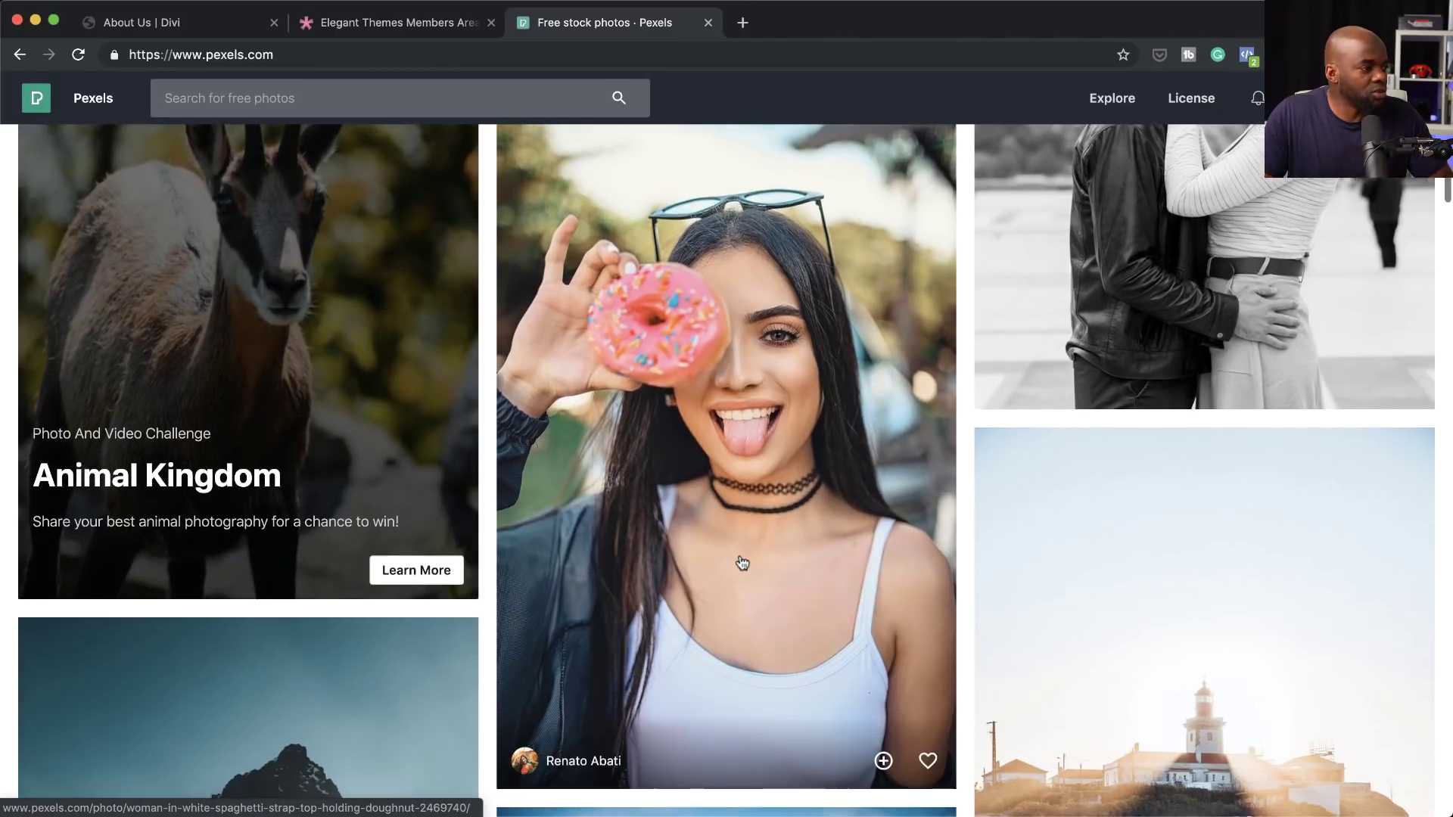
scroll(741, 563, "down", 2)
scroll(742, 562, "down", 3)
scroll(742, 562, "down", 3)
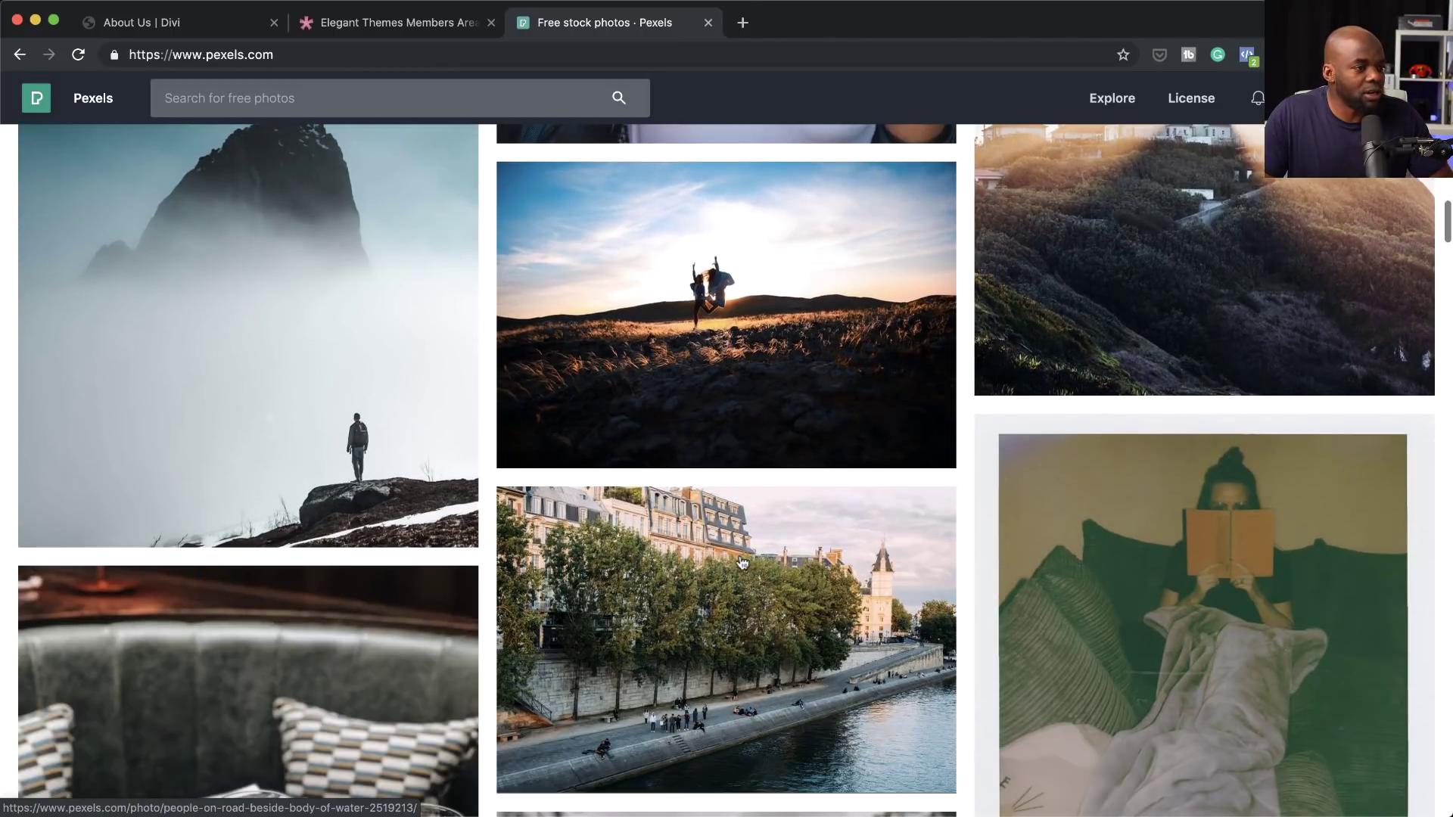
scroll(742, 562, "down", 1)
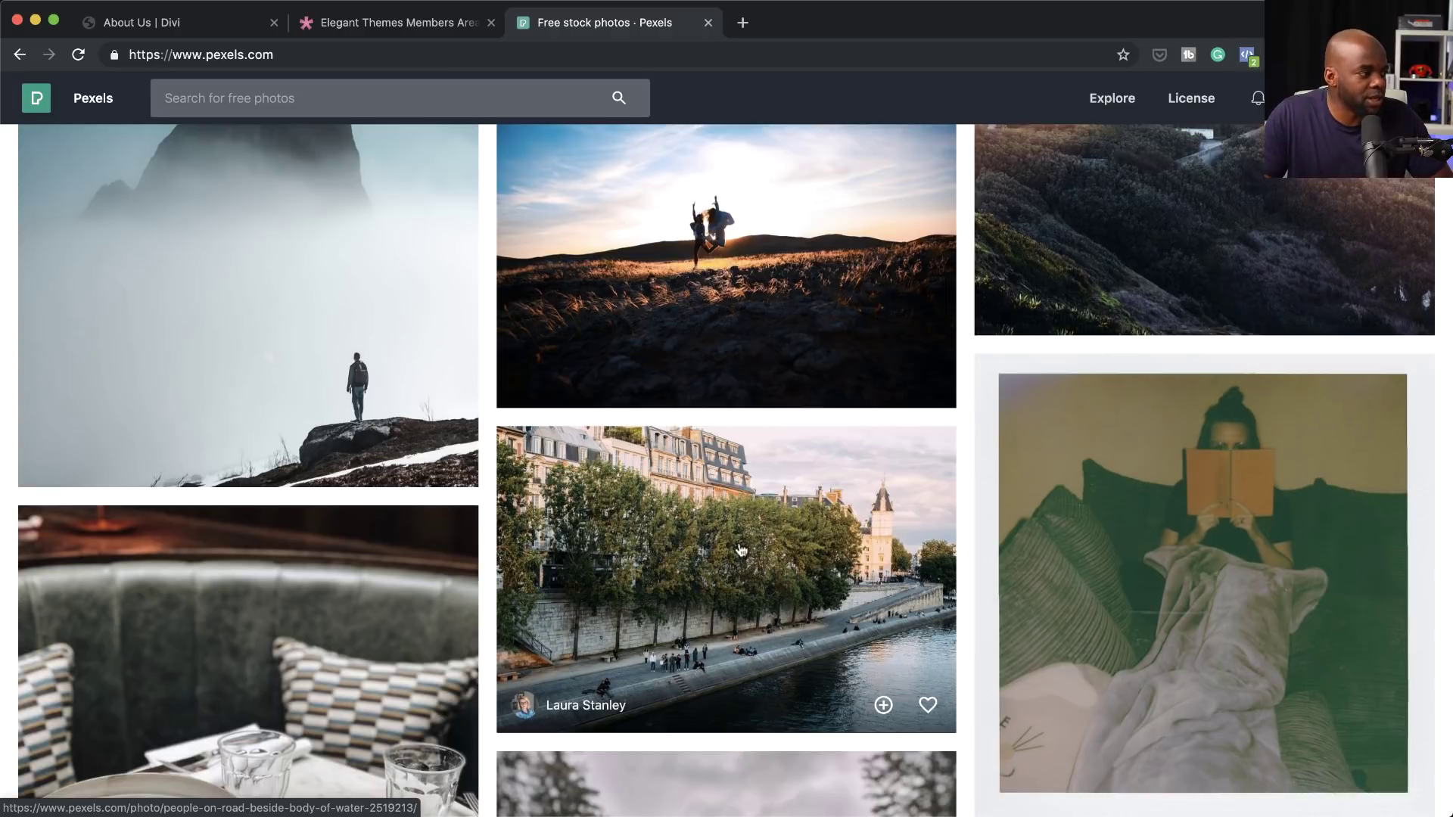
Step: Download the Paris riverside photo at Medium 1280 x 854 size
left_click(740, 550)
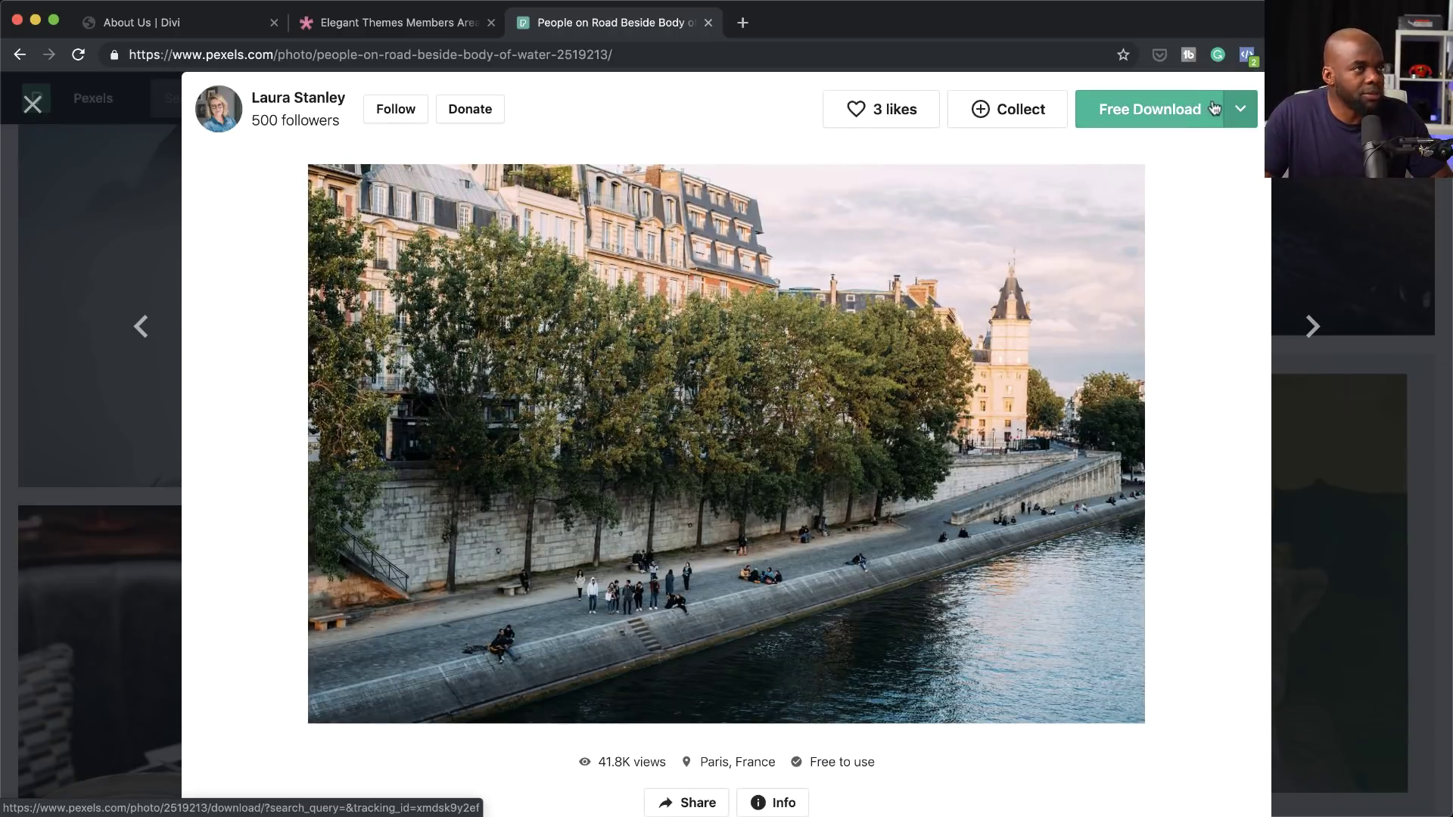
mouse_move(1250, 112)
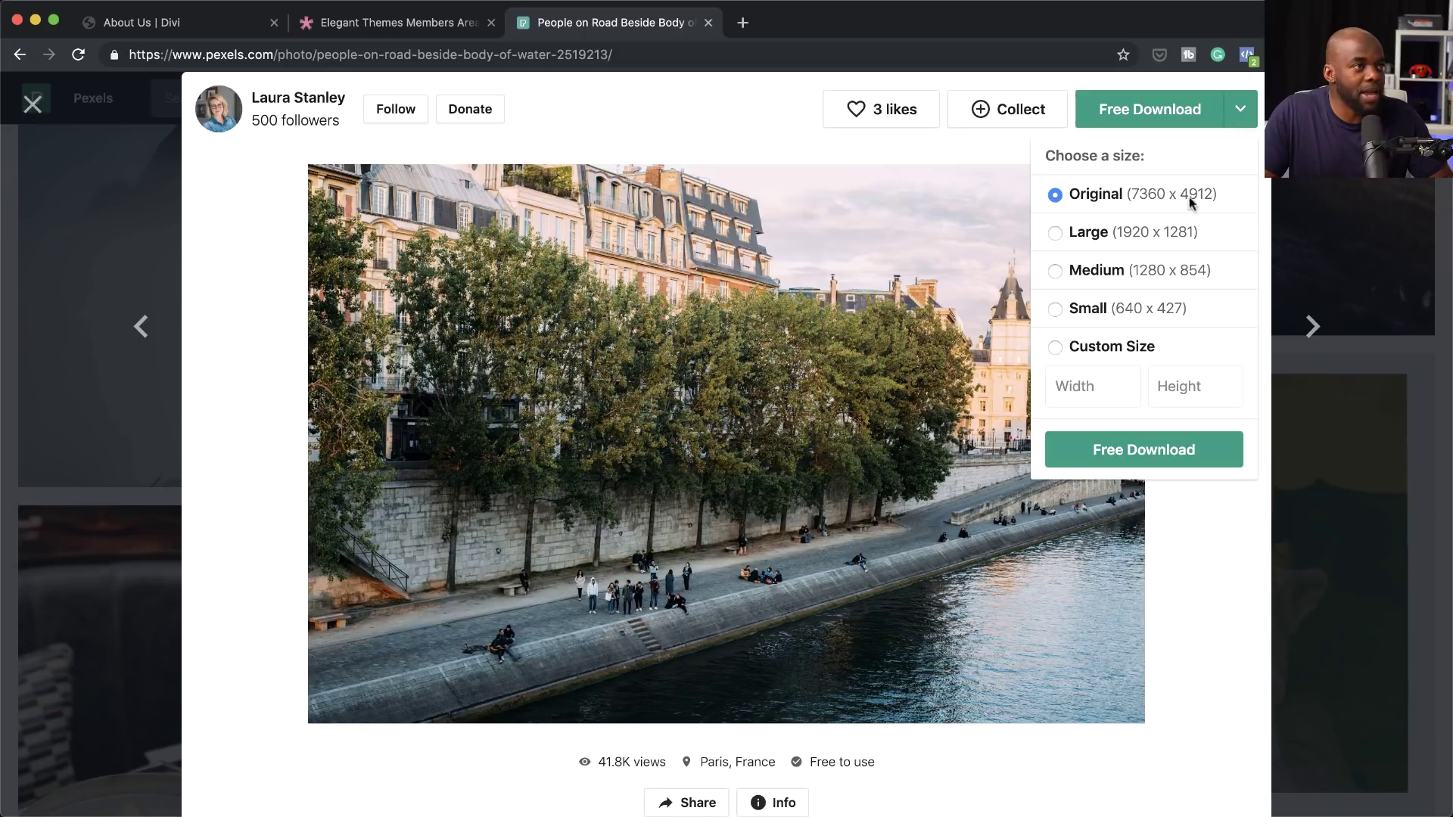
left_click(1057, 272)
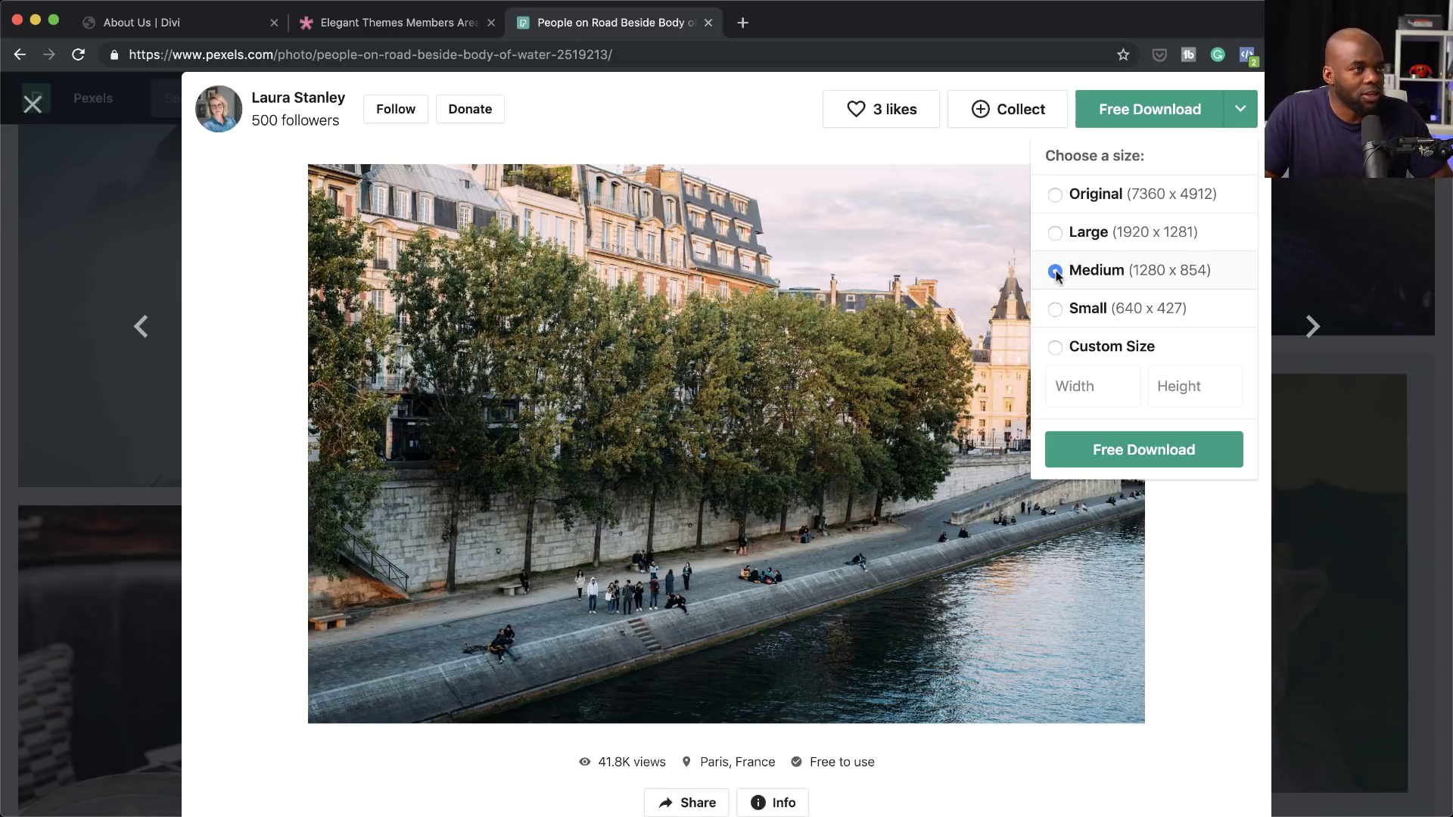
left_click(1188, 453)
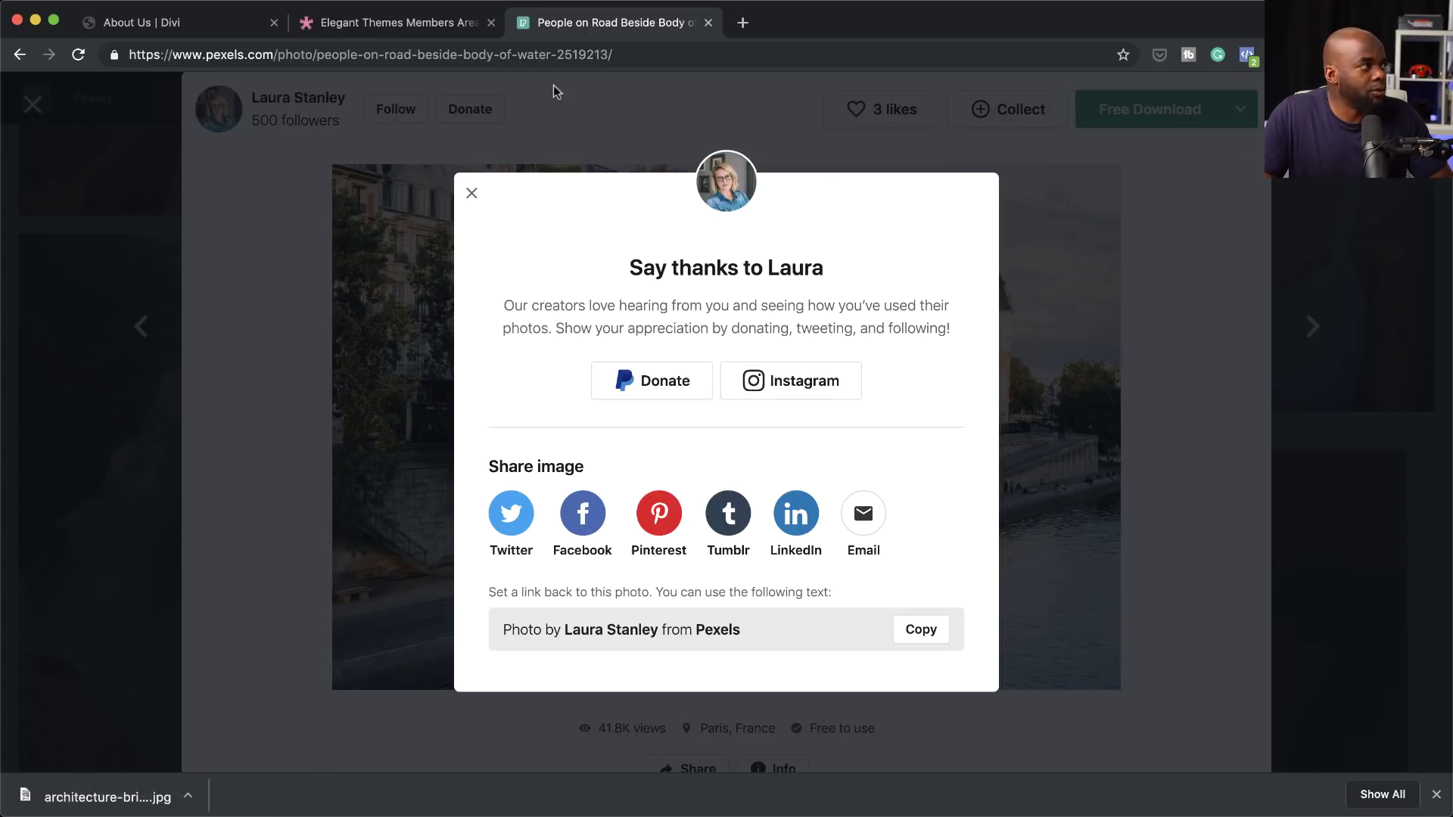
Step: Upload the downloaded bridge photo from Downloads and set it as the hero background
left_click(211, 29)
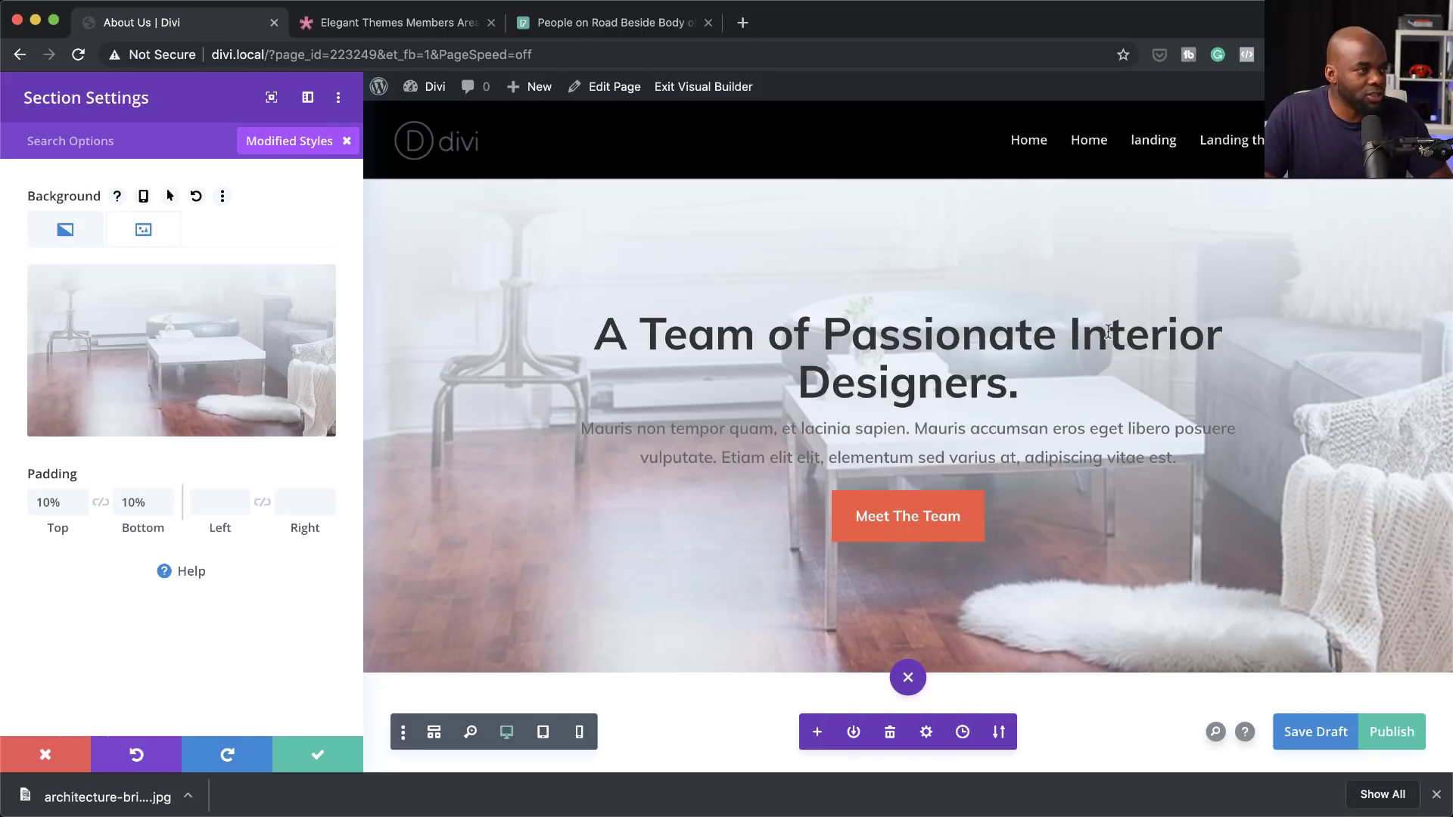
mouse_move(181, 376)
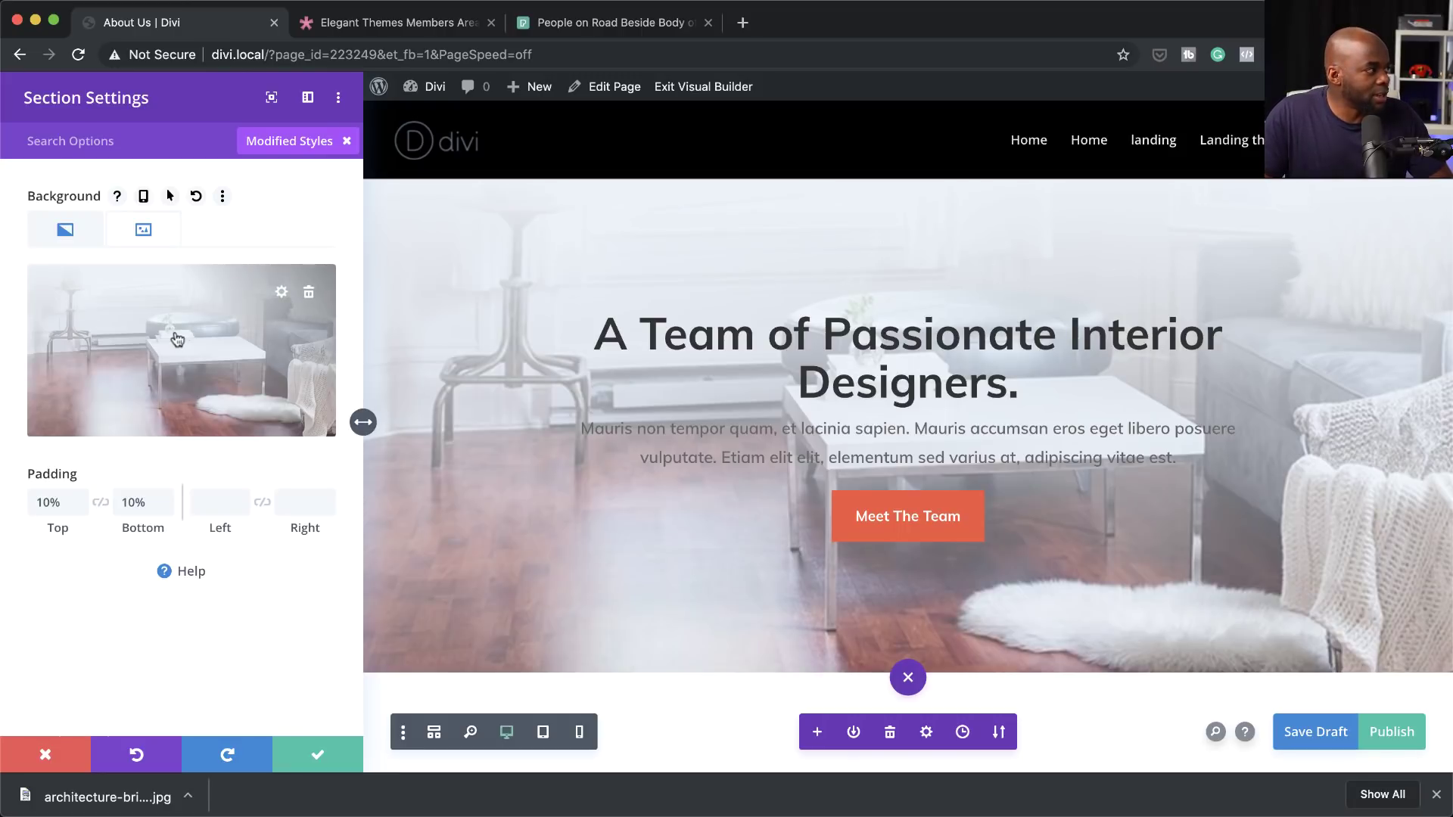
left_click(177, 338)
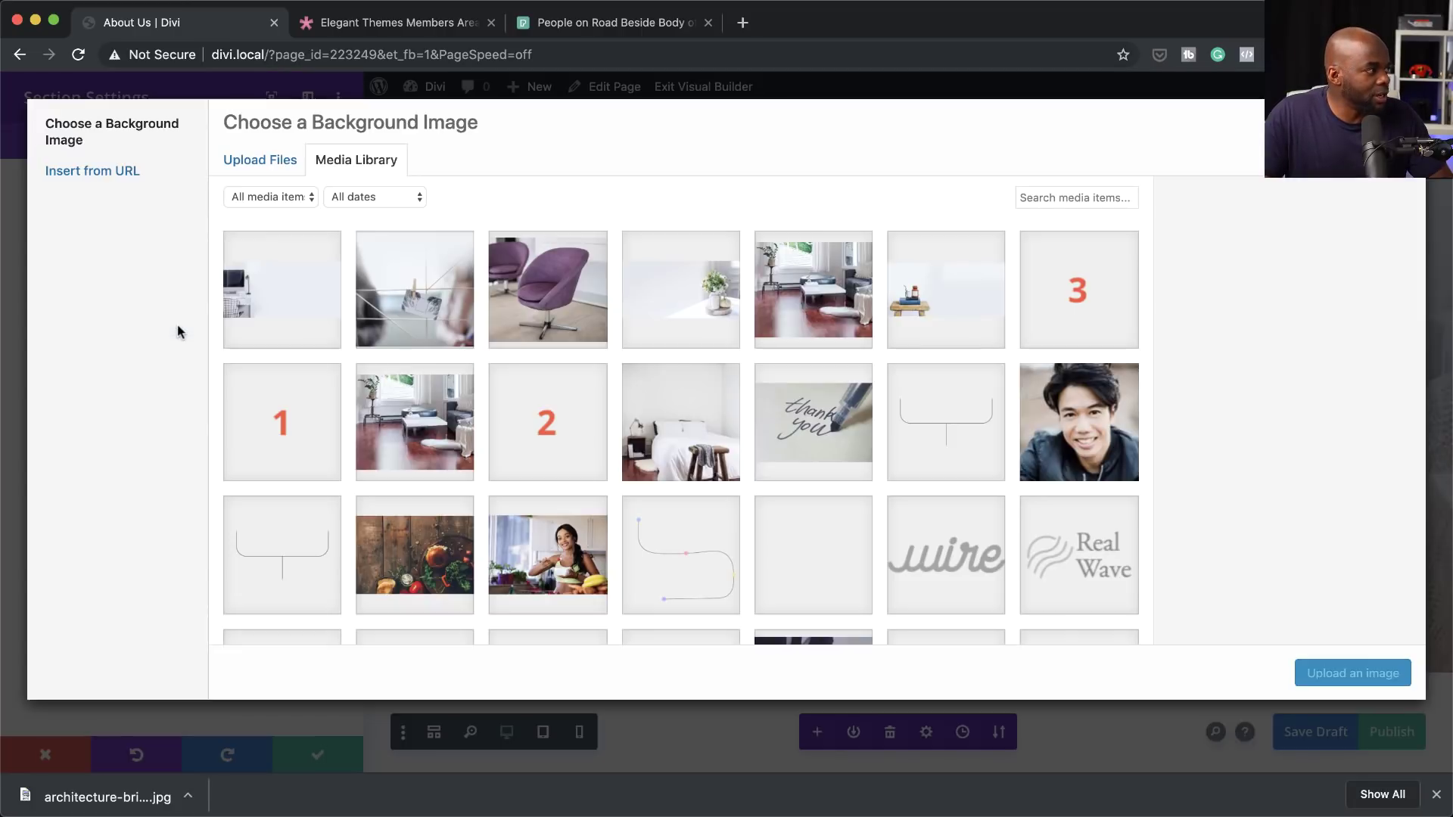
left_click(288, 162)
left_click(870, 439)
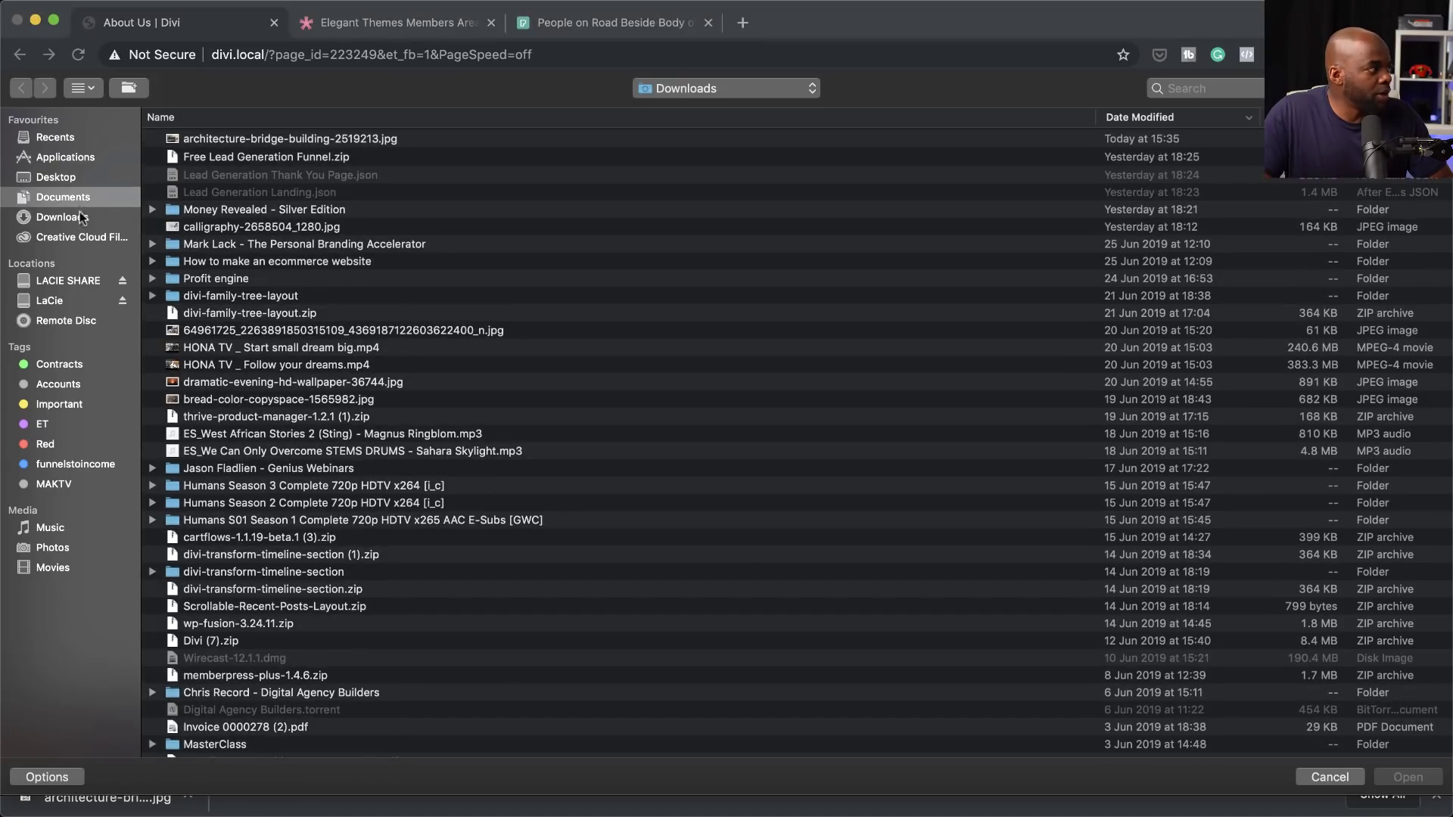
left_click(79, 217)
left_click(237, 140)
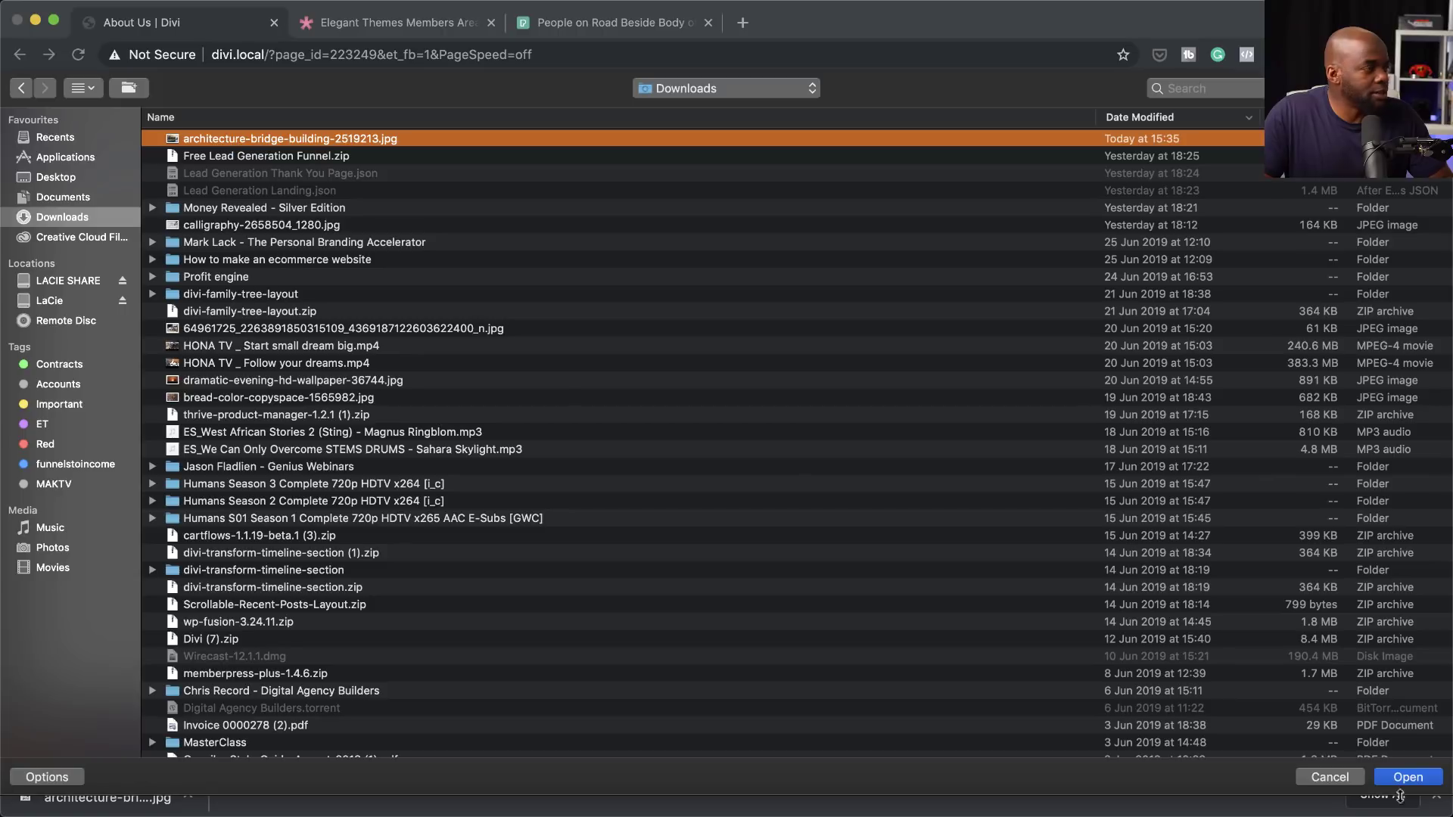
left_click(1436, 783)
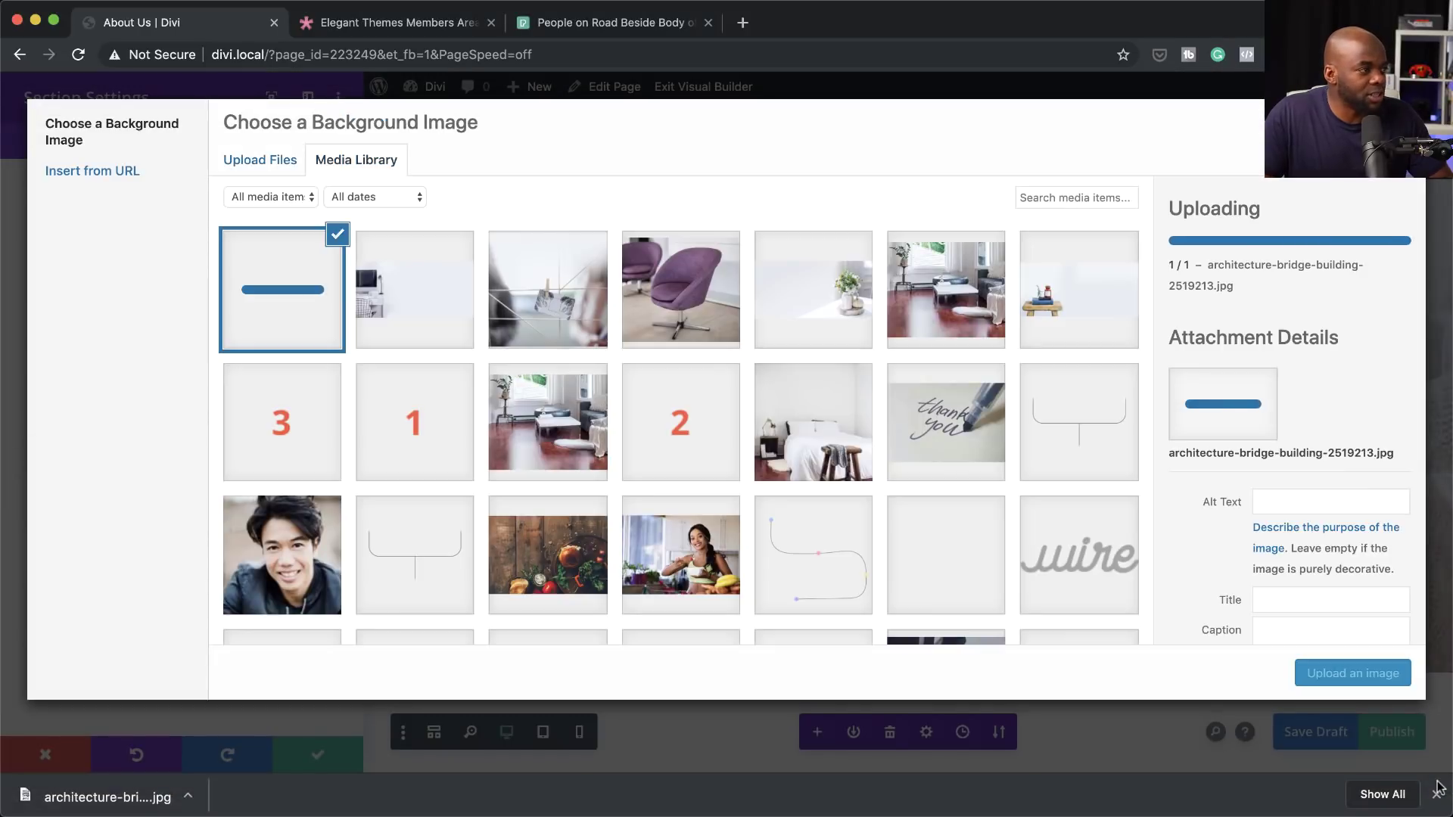
left_click(1389, 681)
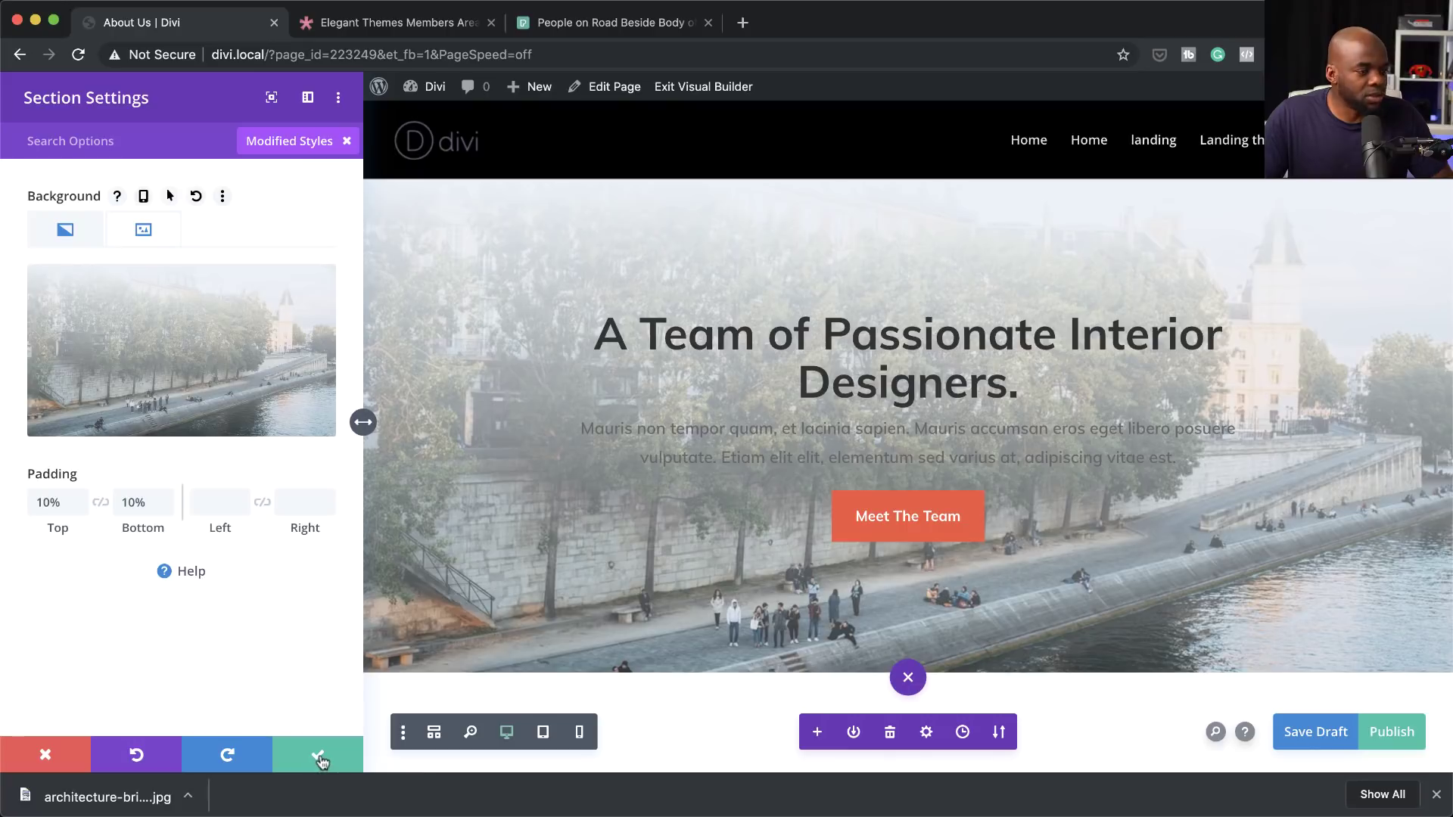
Step: Save and close the hero section settings
left_click(1436, 794)
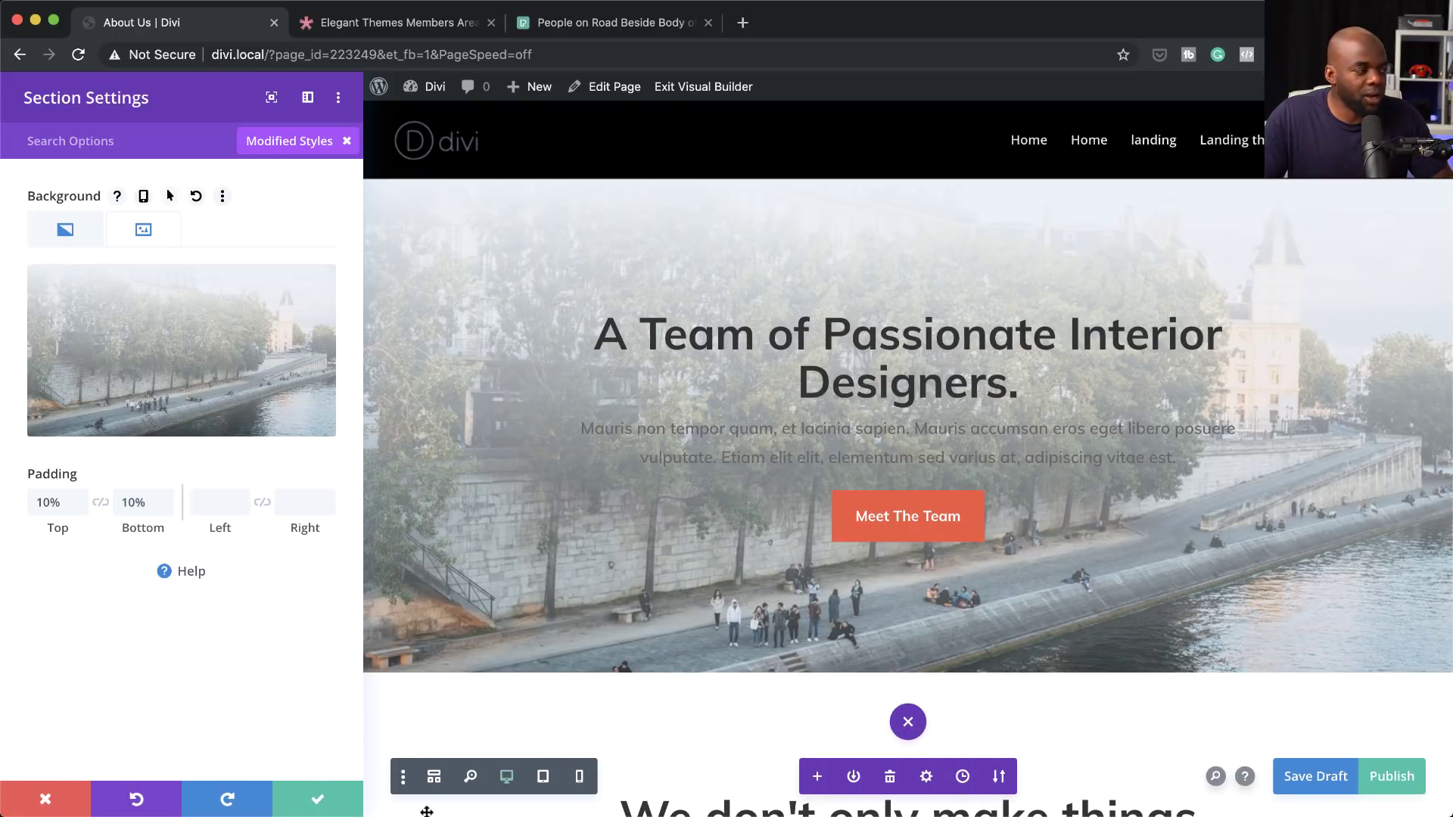
left_click(318, 799)
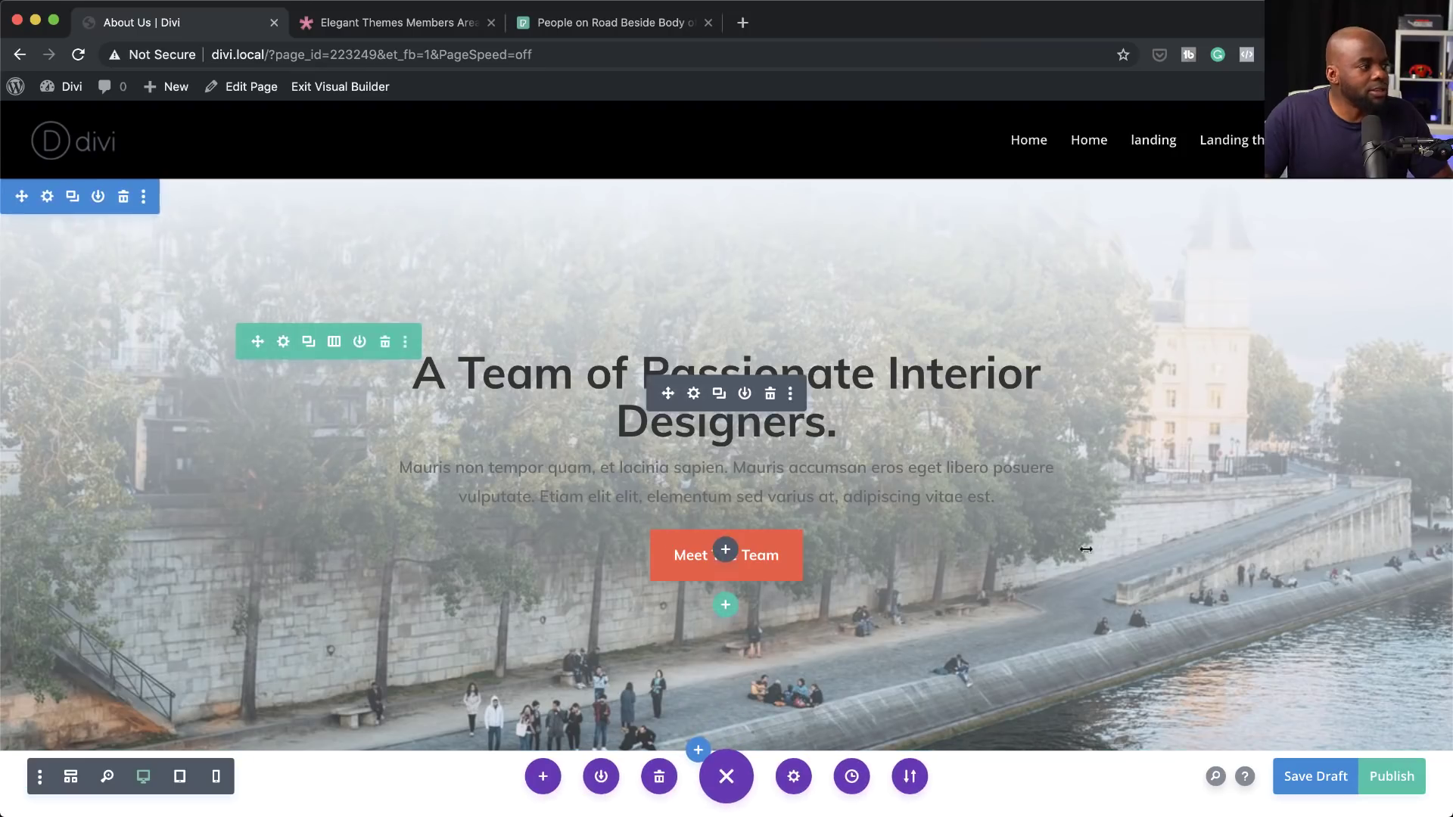
scroll(1105, 552, "down", 20)
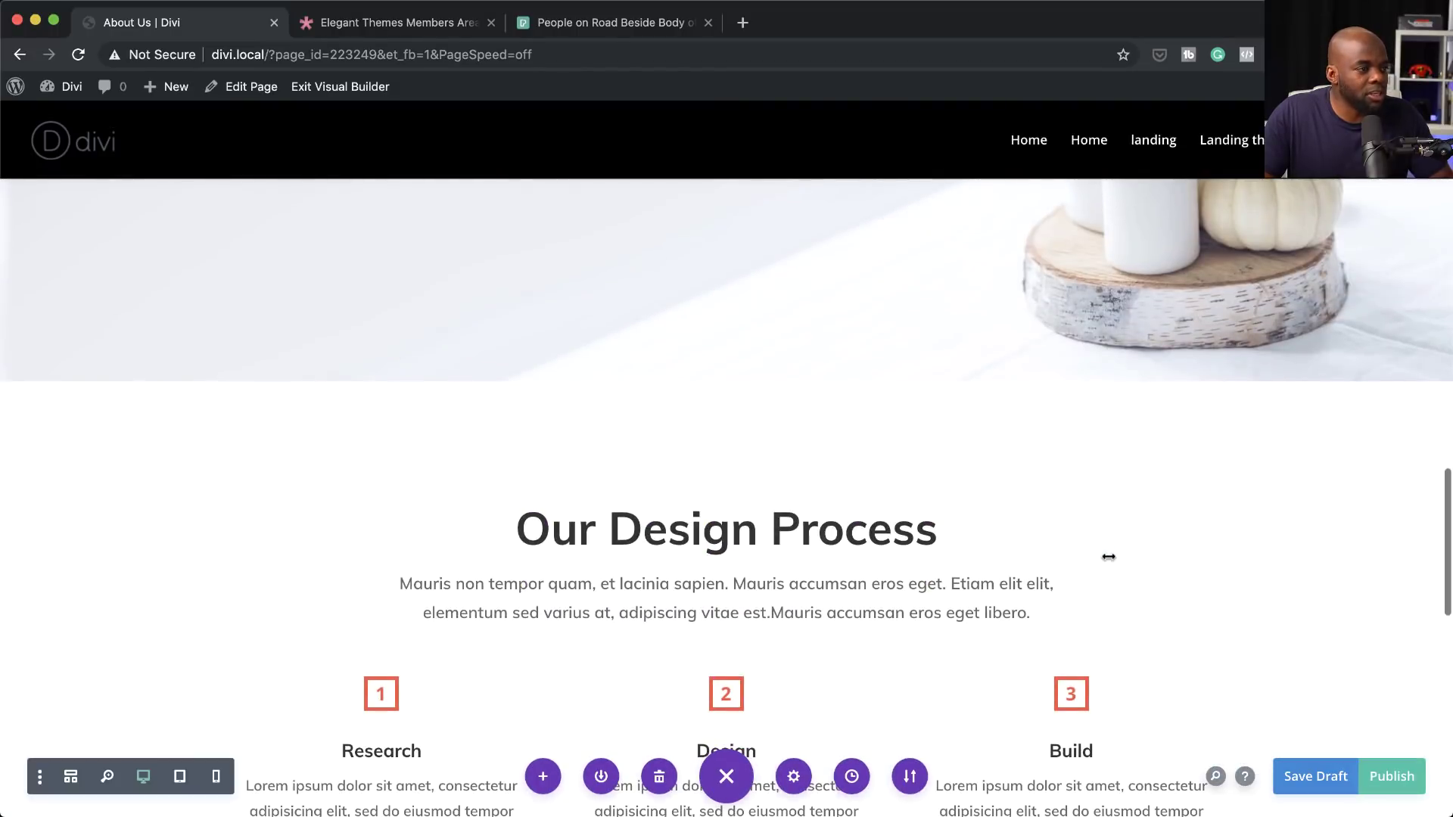
scroll(1109, 557, "up", 20)
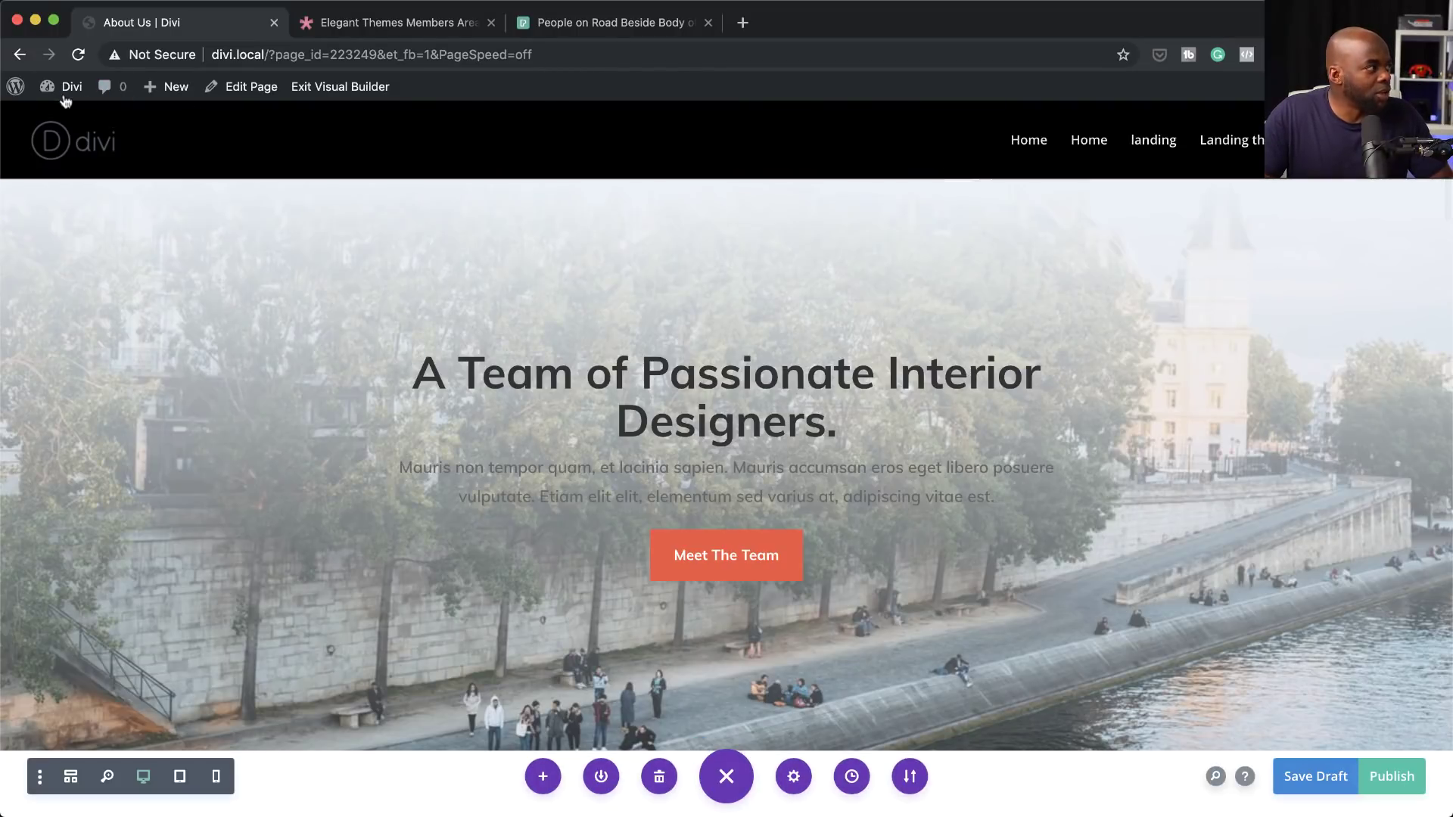
Step: Publish the About Us page and return to the WordPress dashboard
left_click(1412, 785)
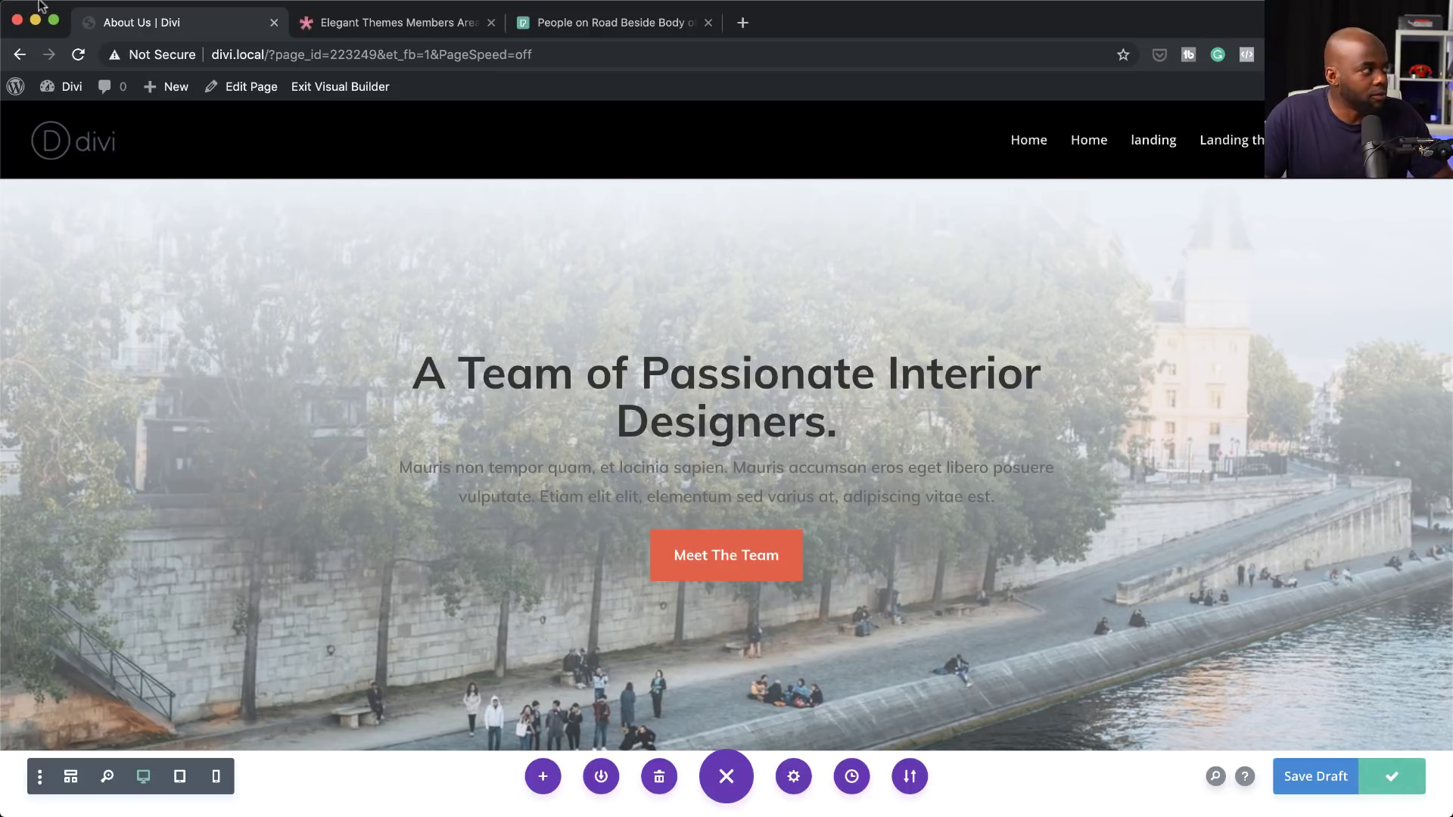
mouse_move(64, 87)
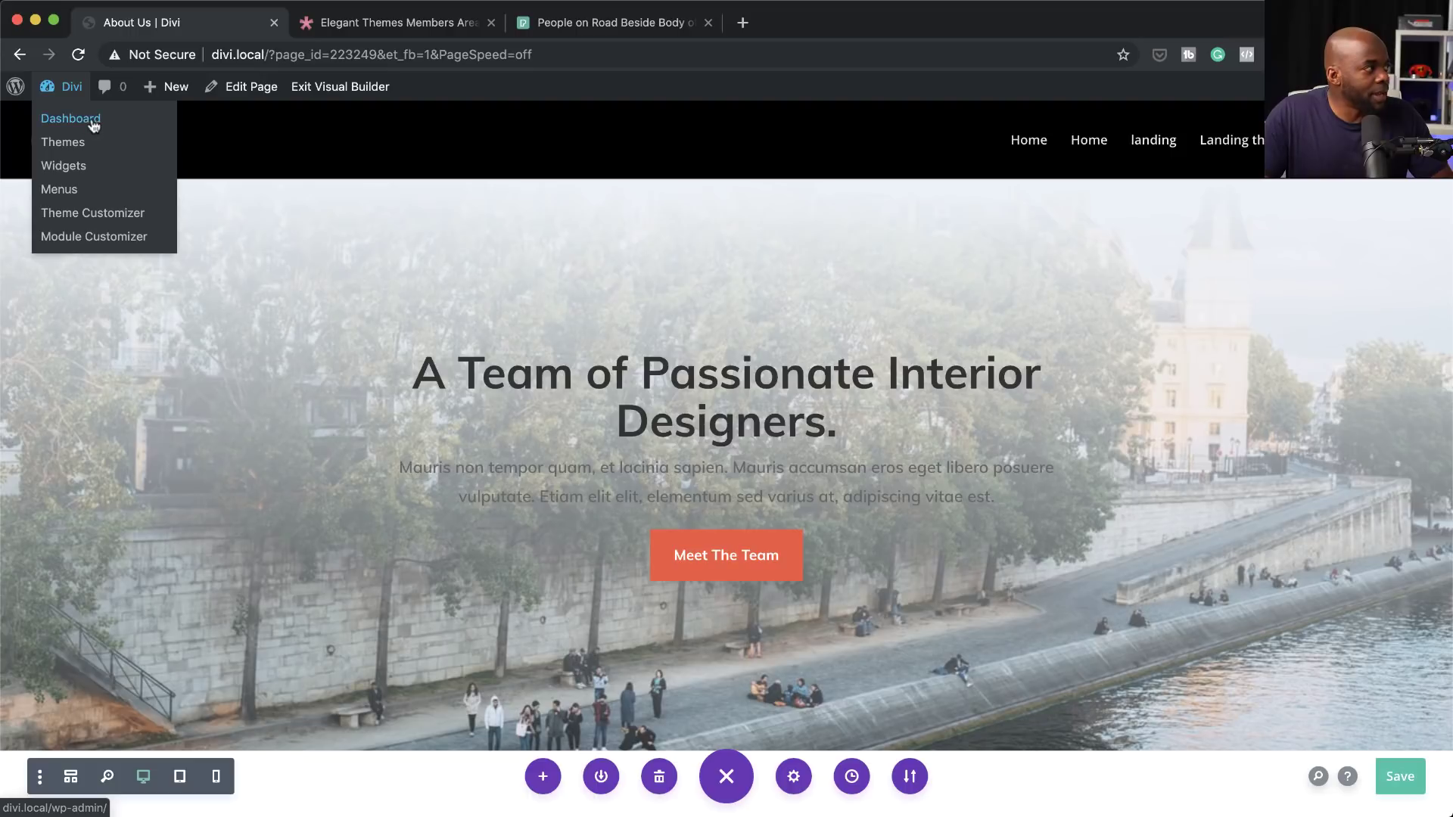
left_click(93, 126)
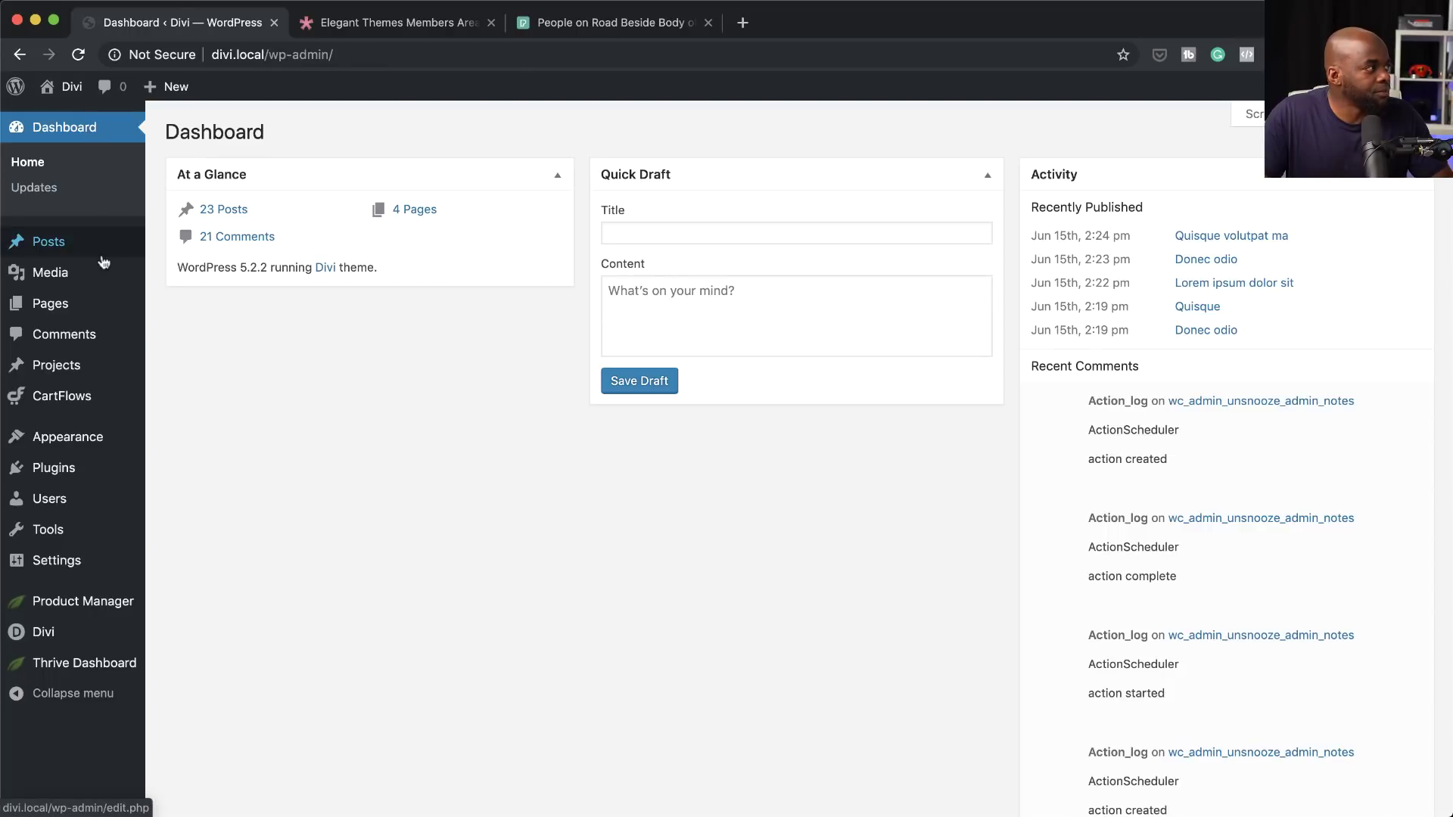
Step: Create a new page titled 'Contact' and open it in Divi Builder
mouse_move(76, 319)
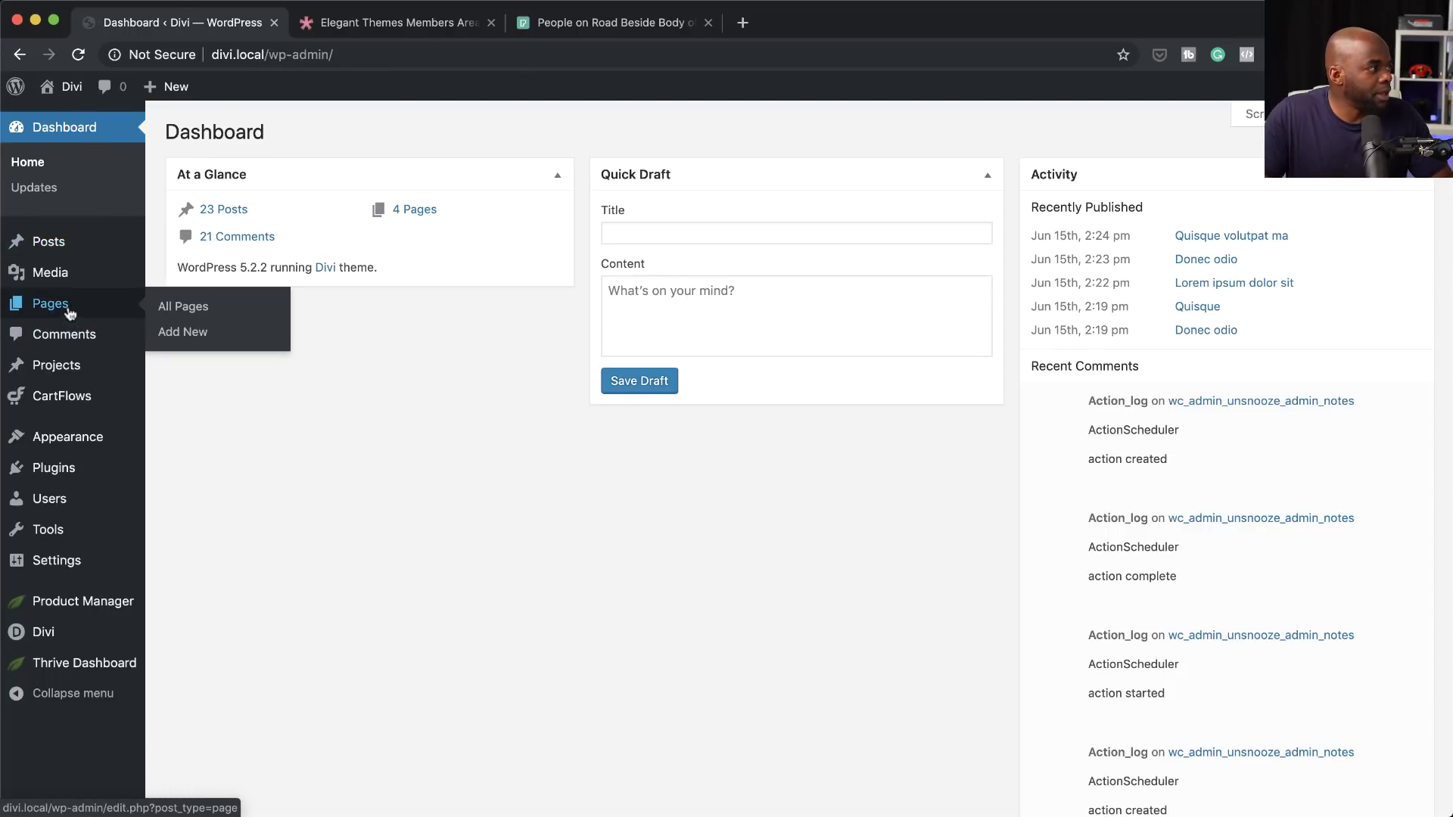
left_click(184, 332)
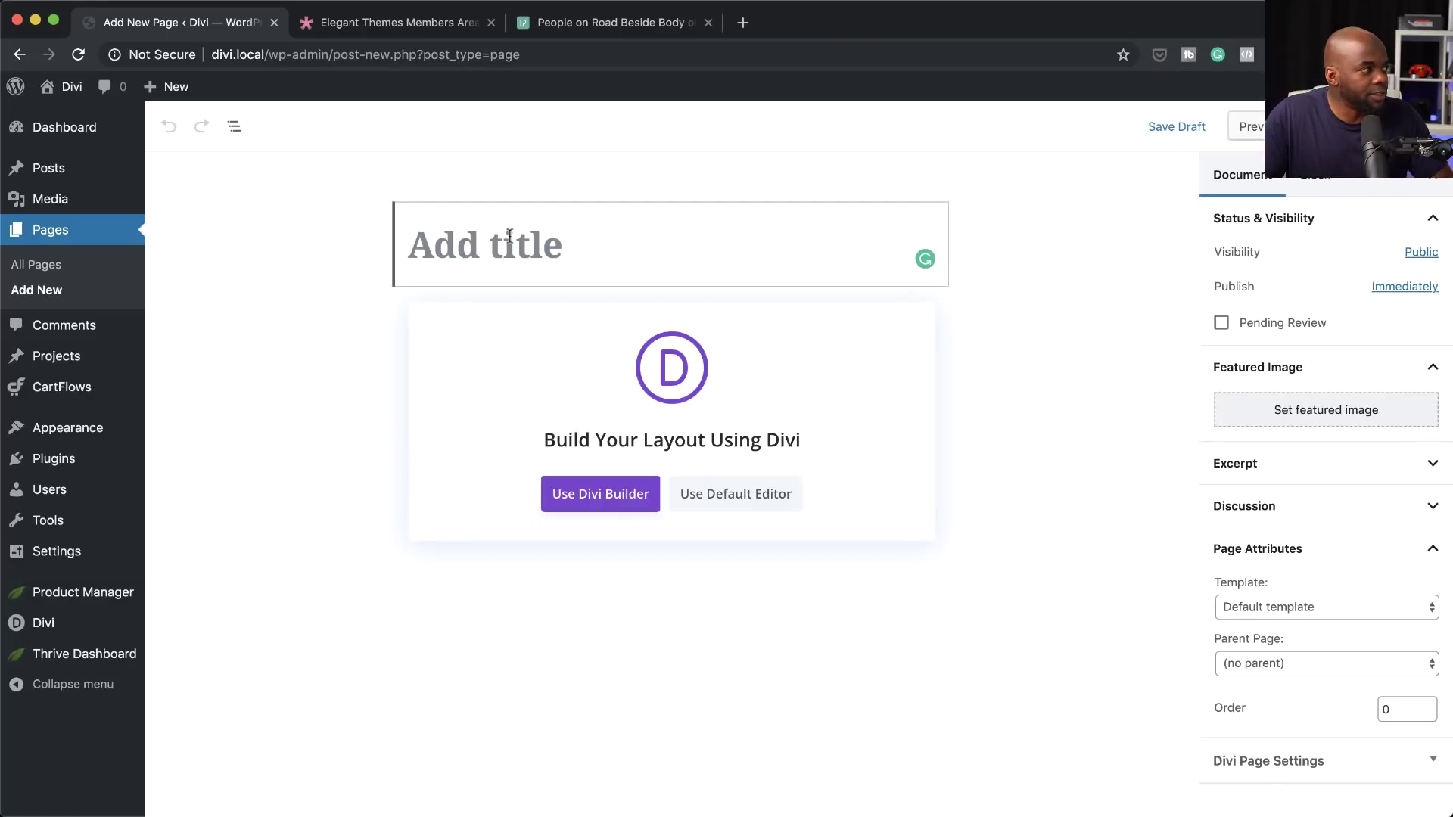
left_click(510, 235)
type("Con")
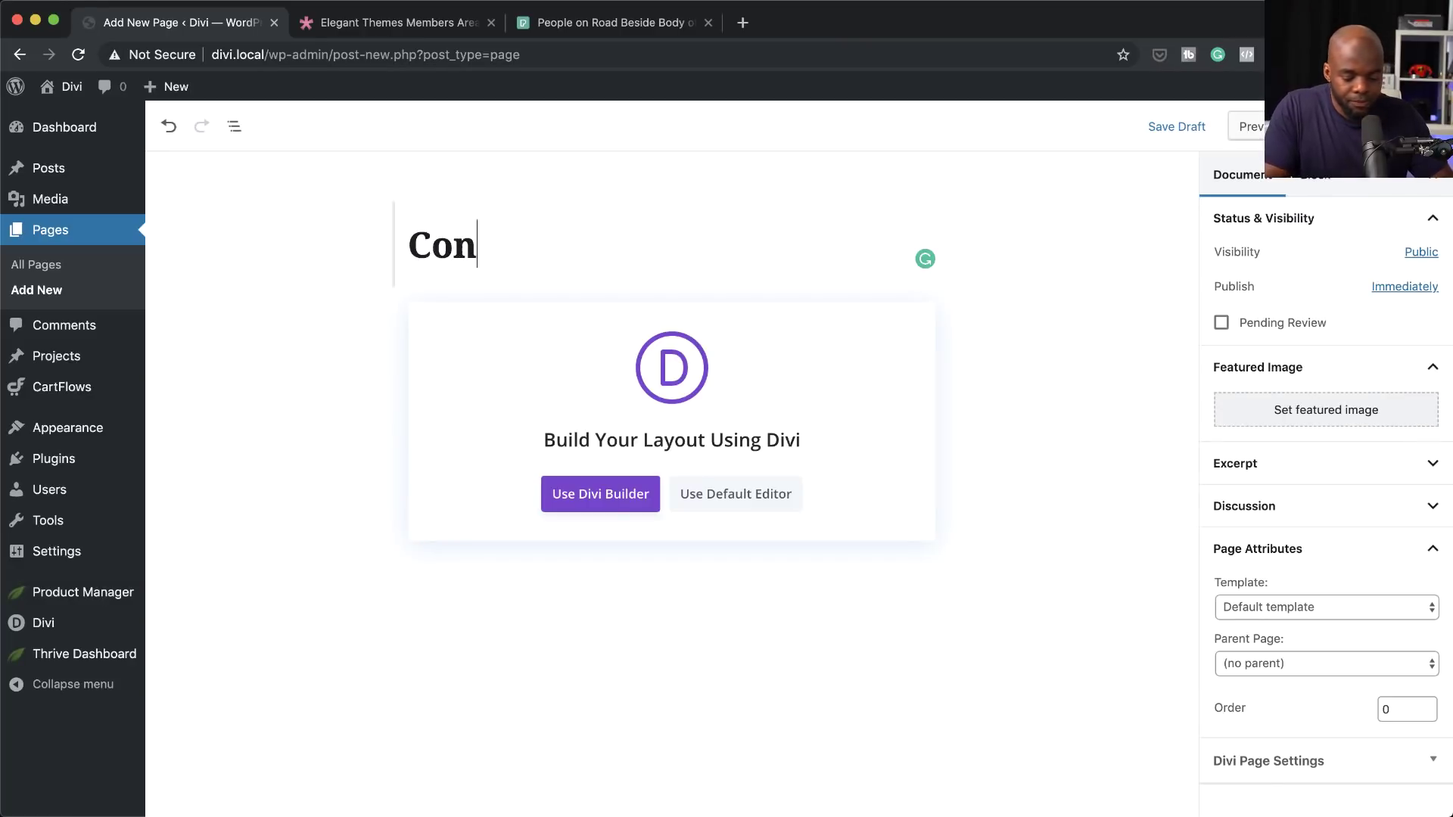
type("tact")
left_click(623, 496)
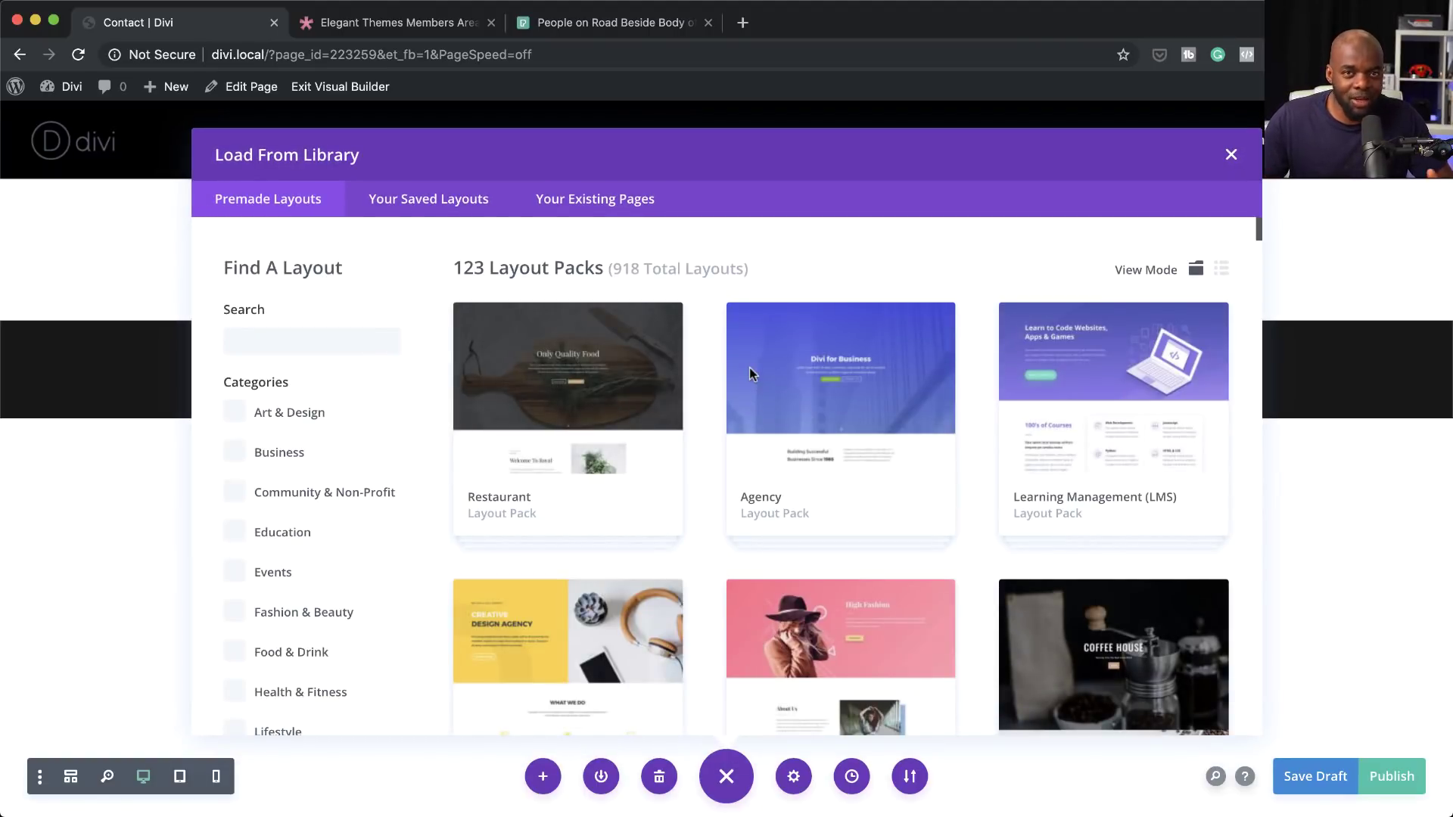
Step: Import the Interior Design Company pack's Contact layout, with its 'Drop Us A Message' form, into the page
scroll(753, 515, "down", 5)
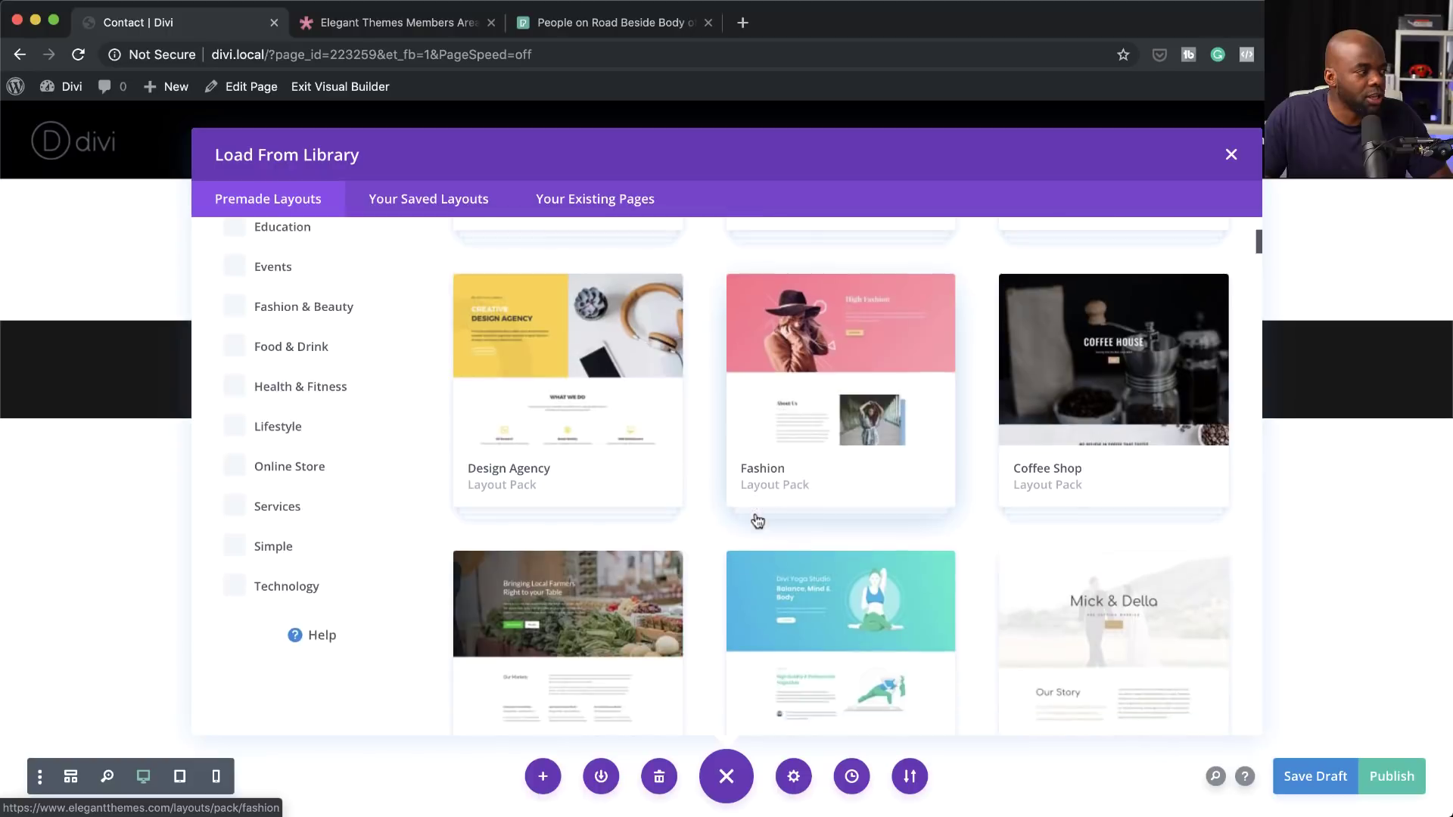
scroll(757, 520, "down", 10)
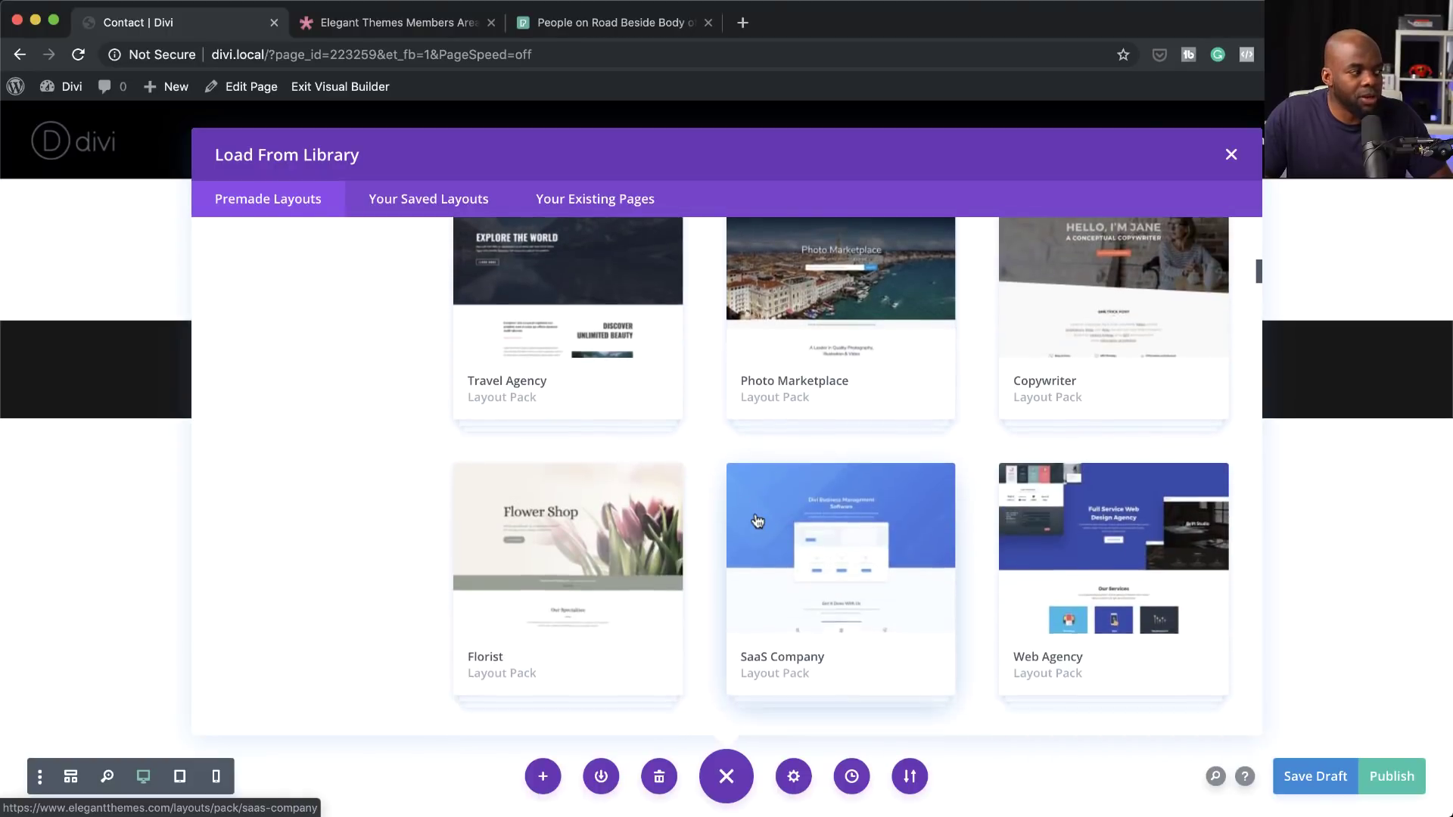
scroll(757, 520, "down", 4)
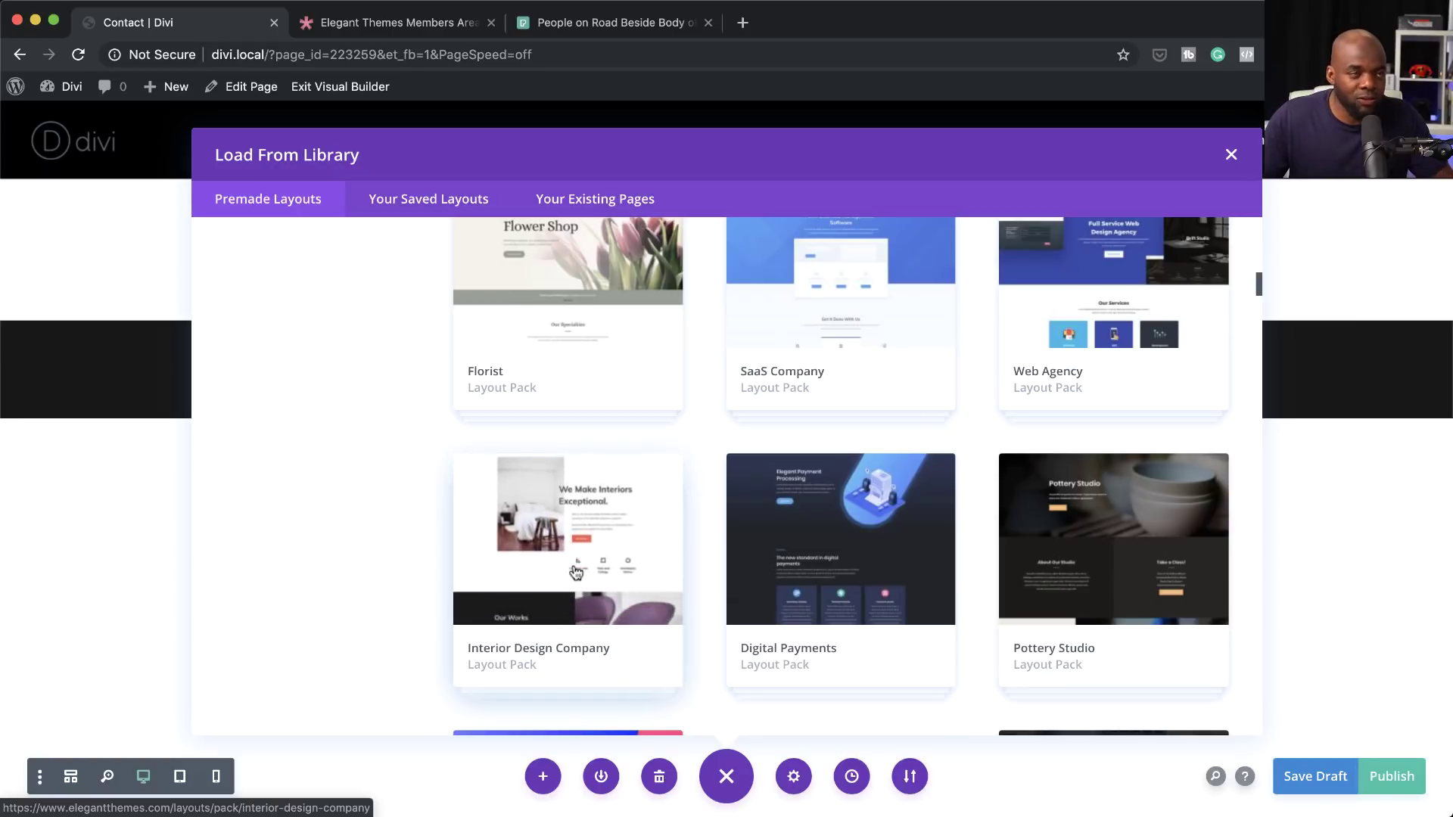
left_click(576, 569)
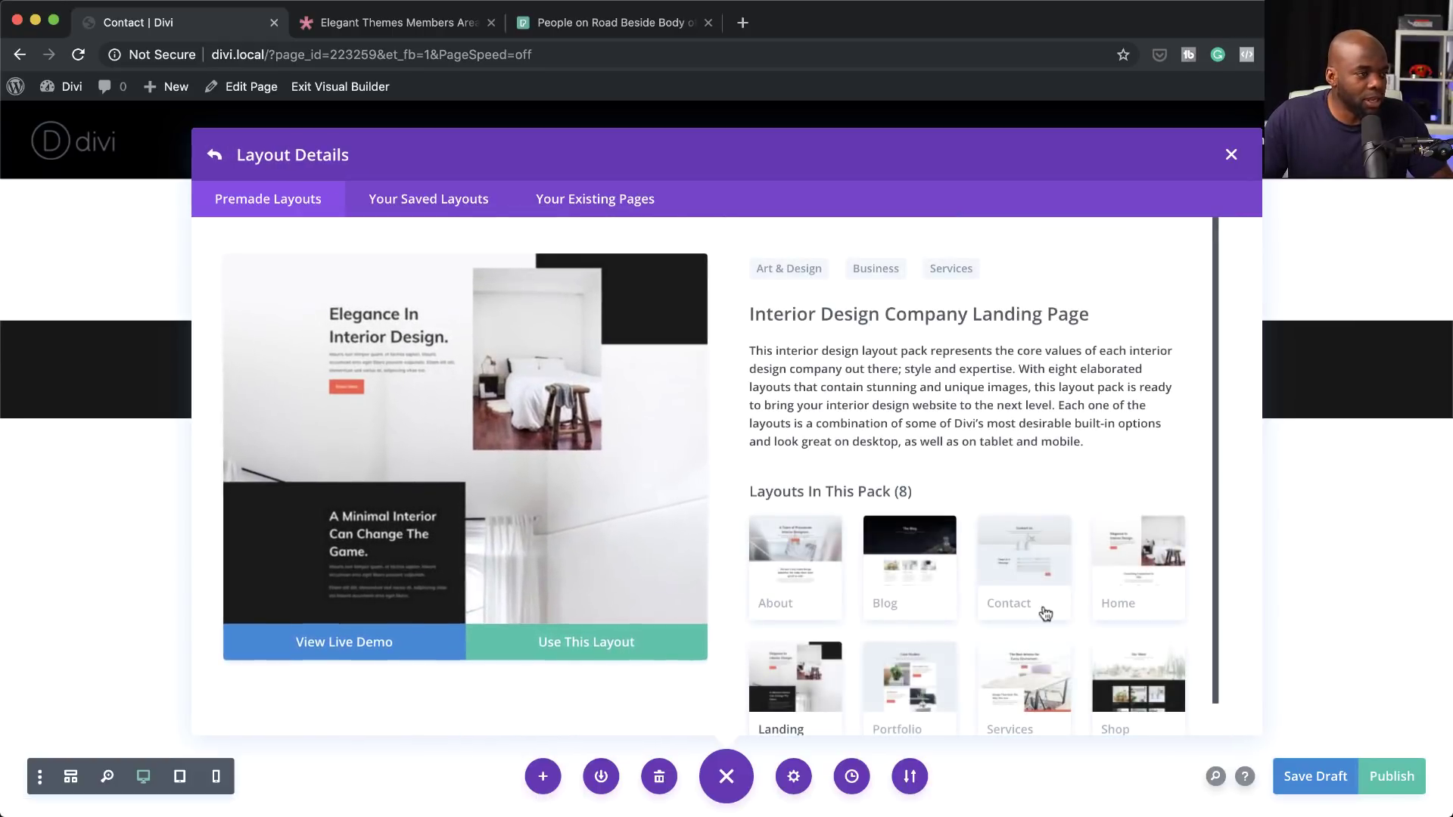
scroll(1045, 613, "down", 1)
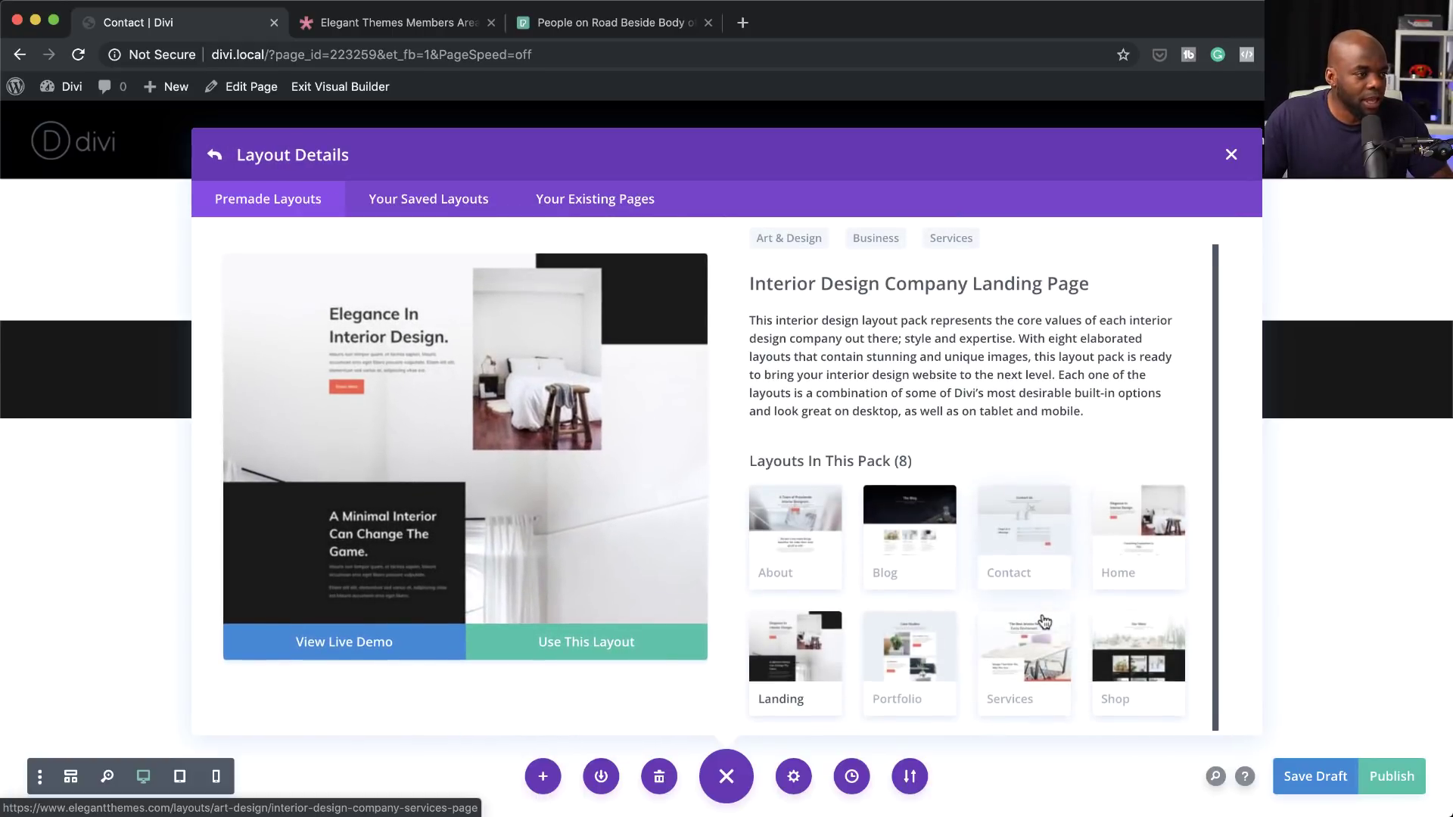
left_click(1022, 530)
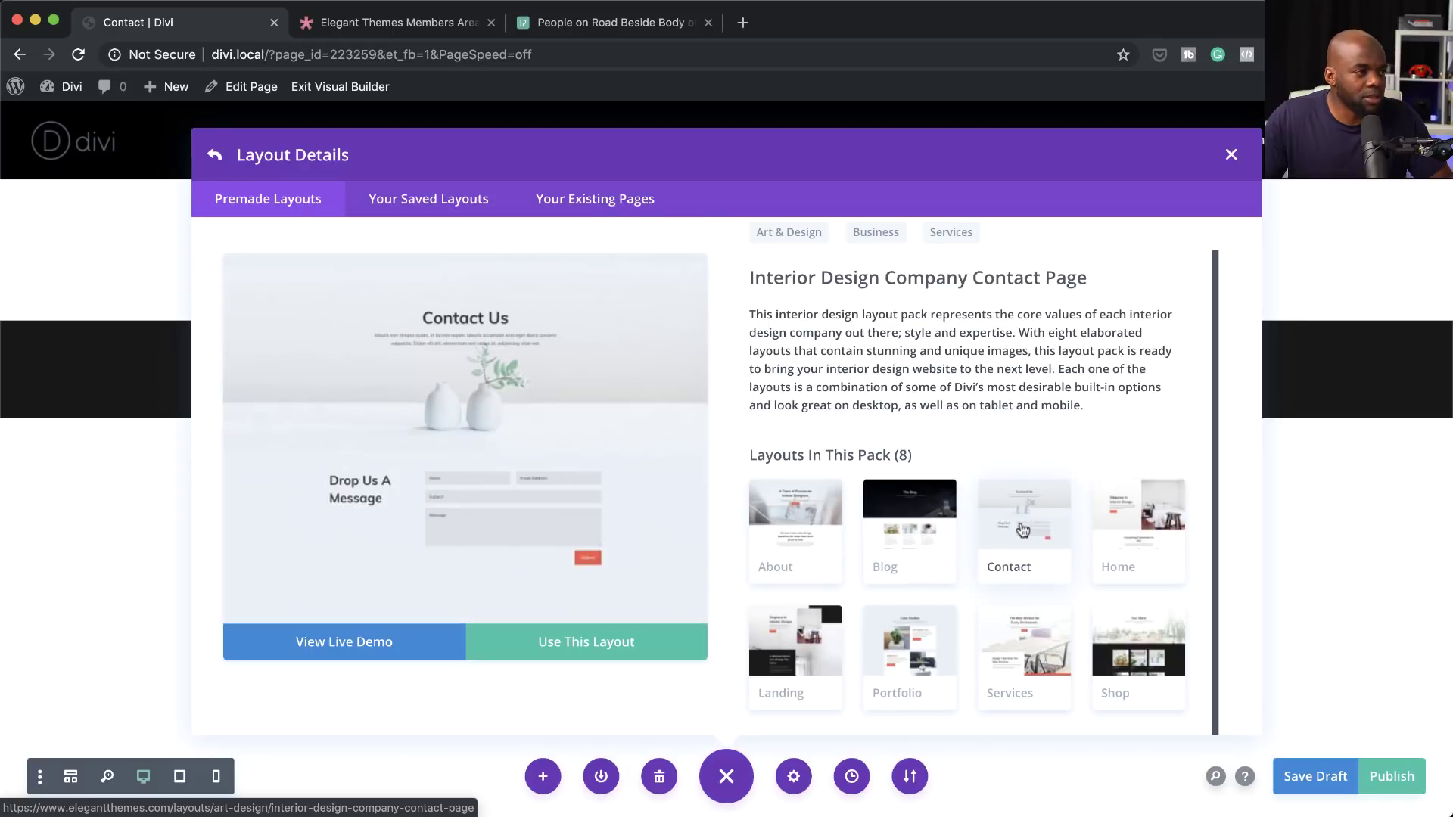
left_click(593, 651)
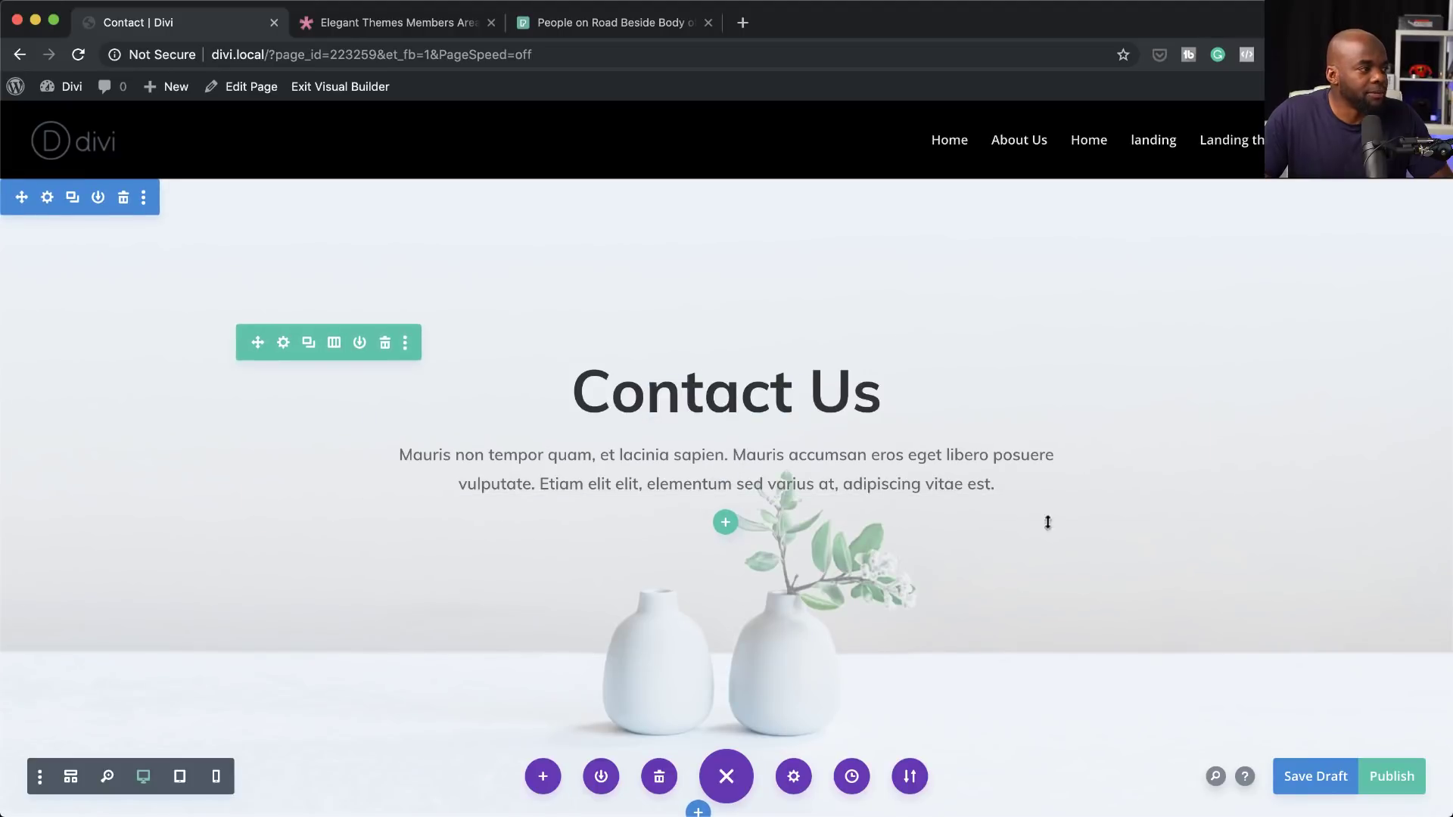
scroll(1040, 475, "down", 7)
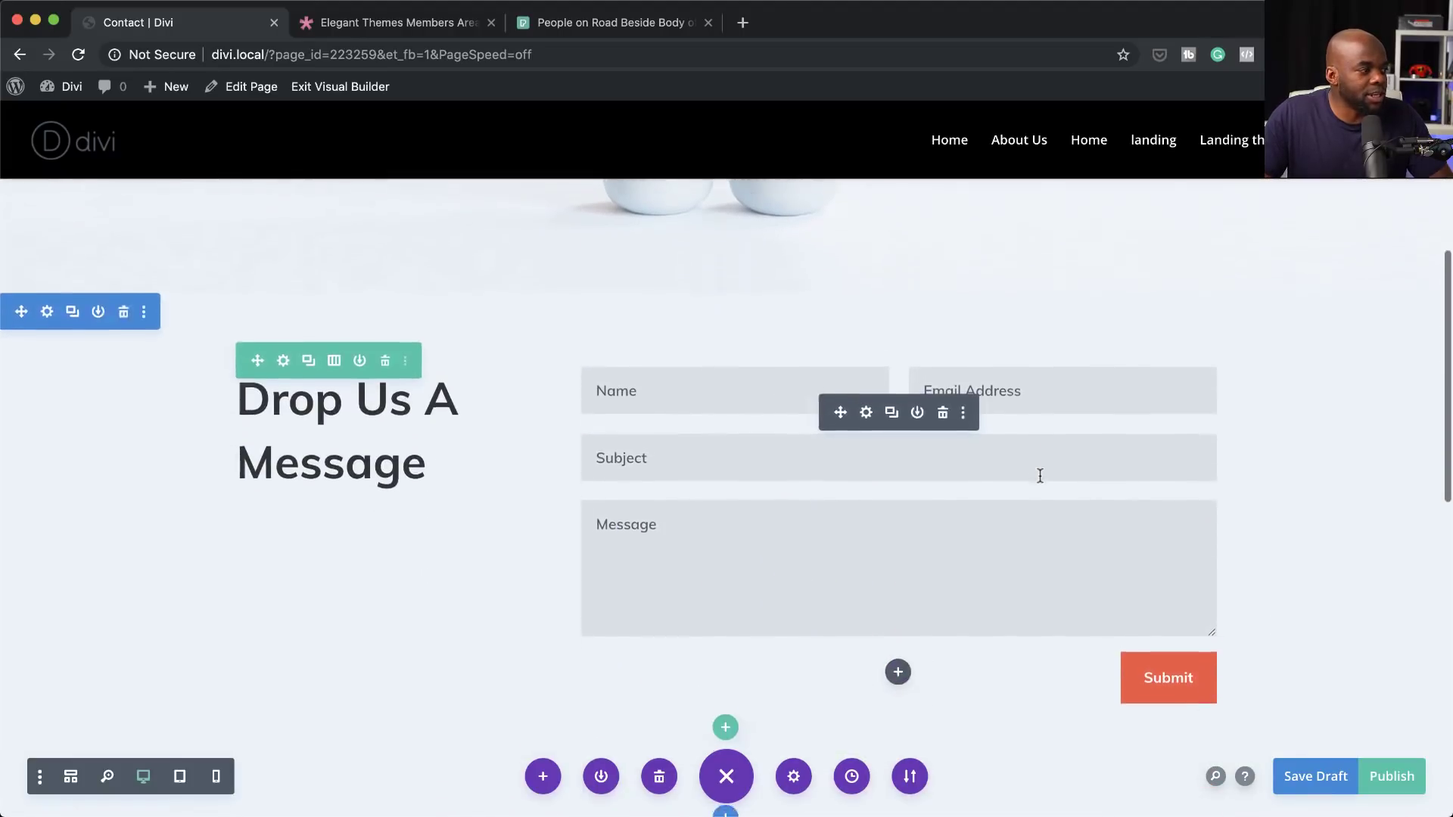
scroll(1039, 475, "down", 2)
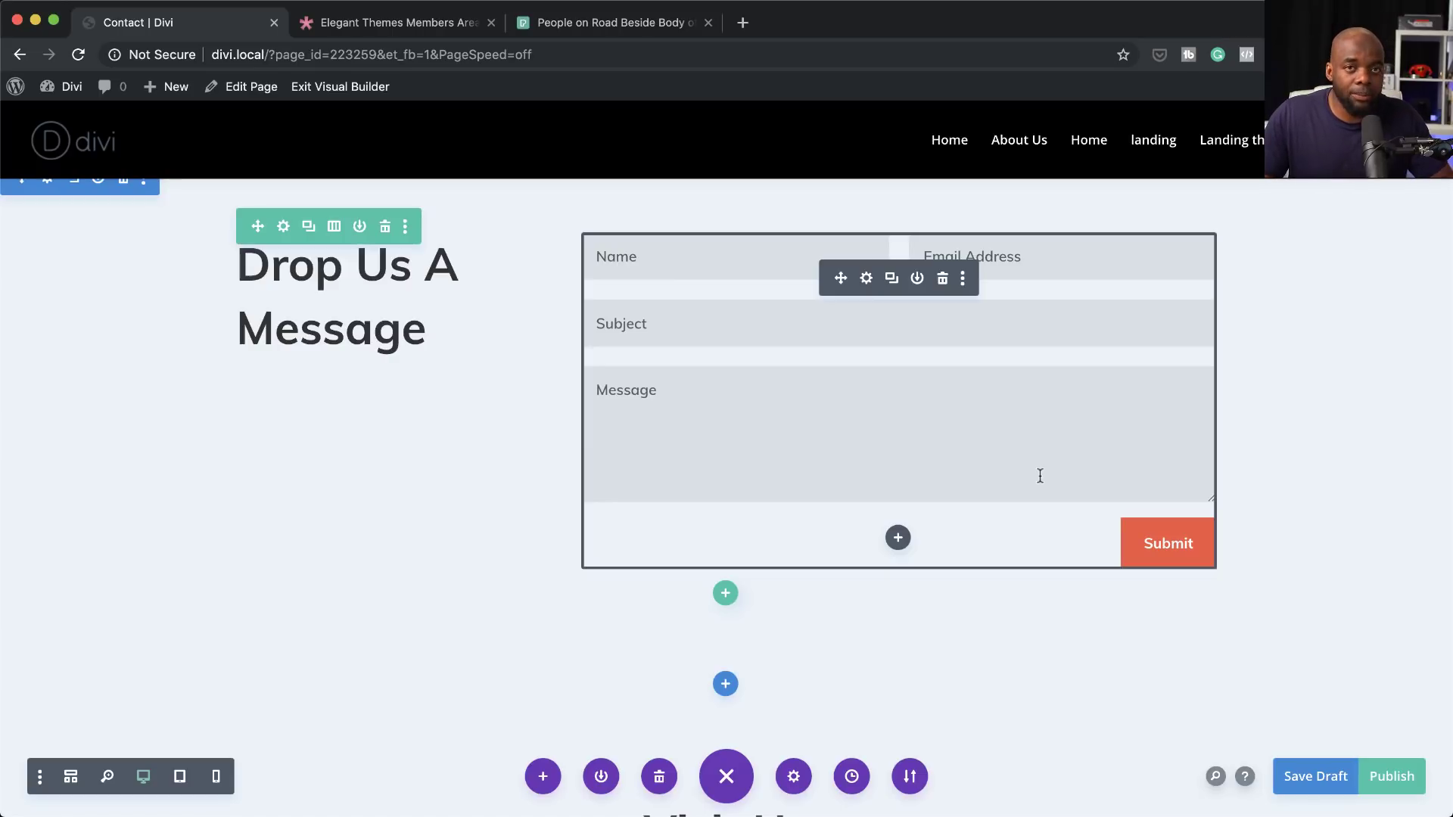
Step: Enter the site owner's email address as recipient in the Drop Us A Message form's Email settings
left_click(866, 279)
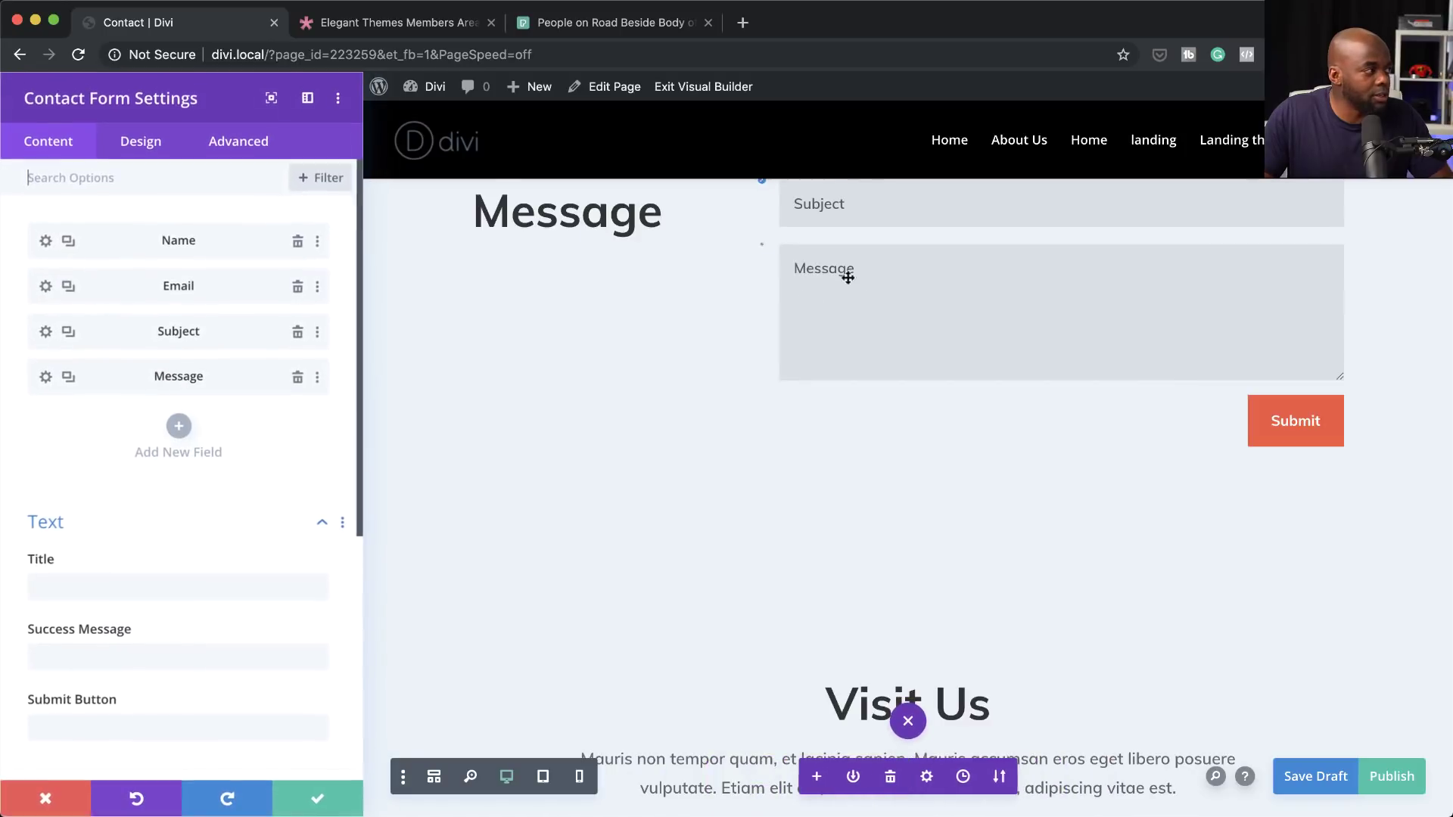
scroll(269, 649, "down", 5)
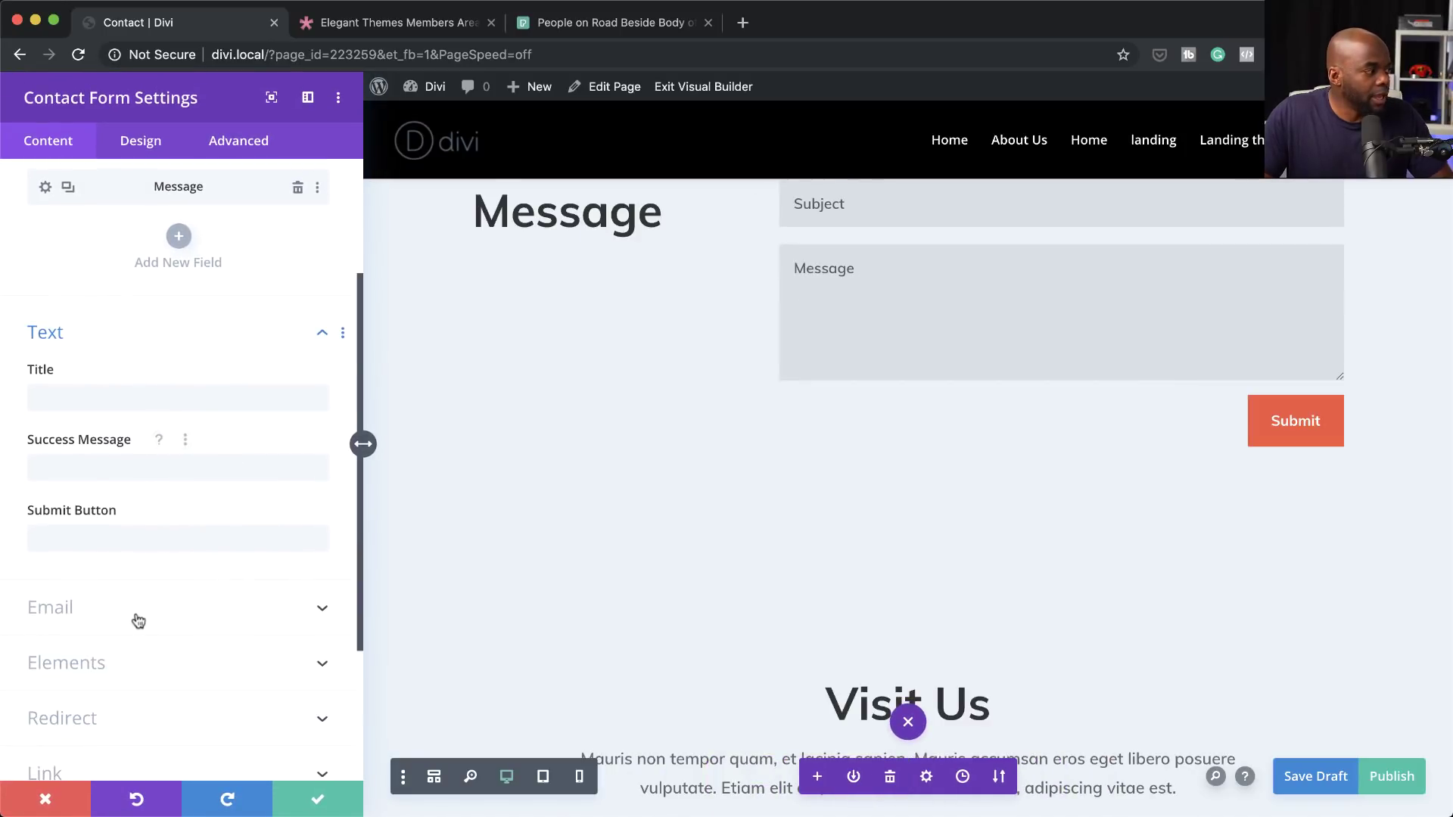
left_click(137, 620)
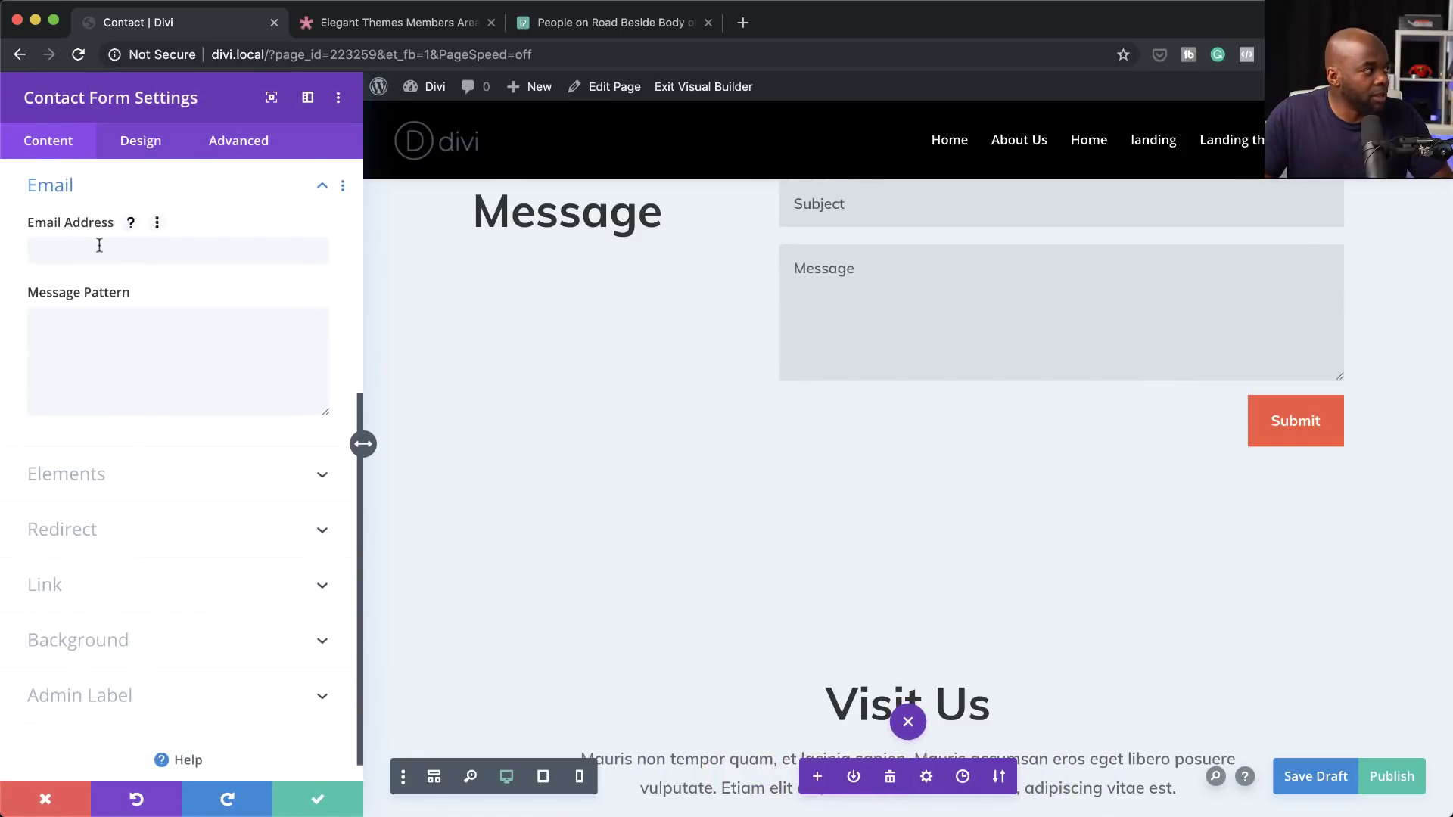
left_click(99, 245)
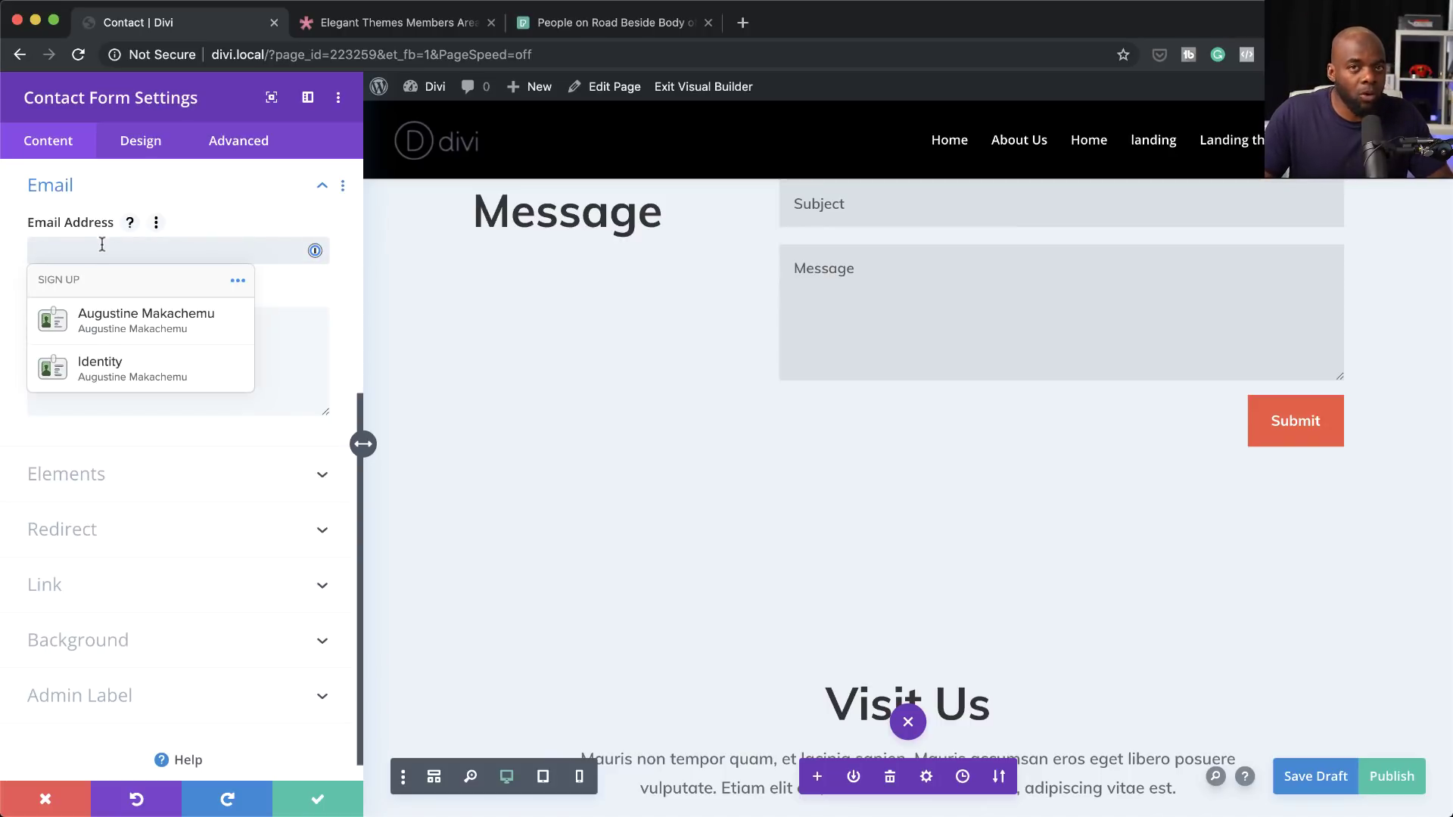
type("mak")
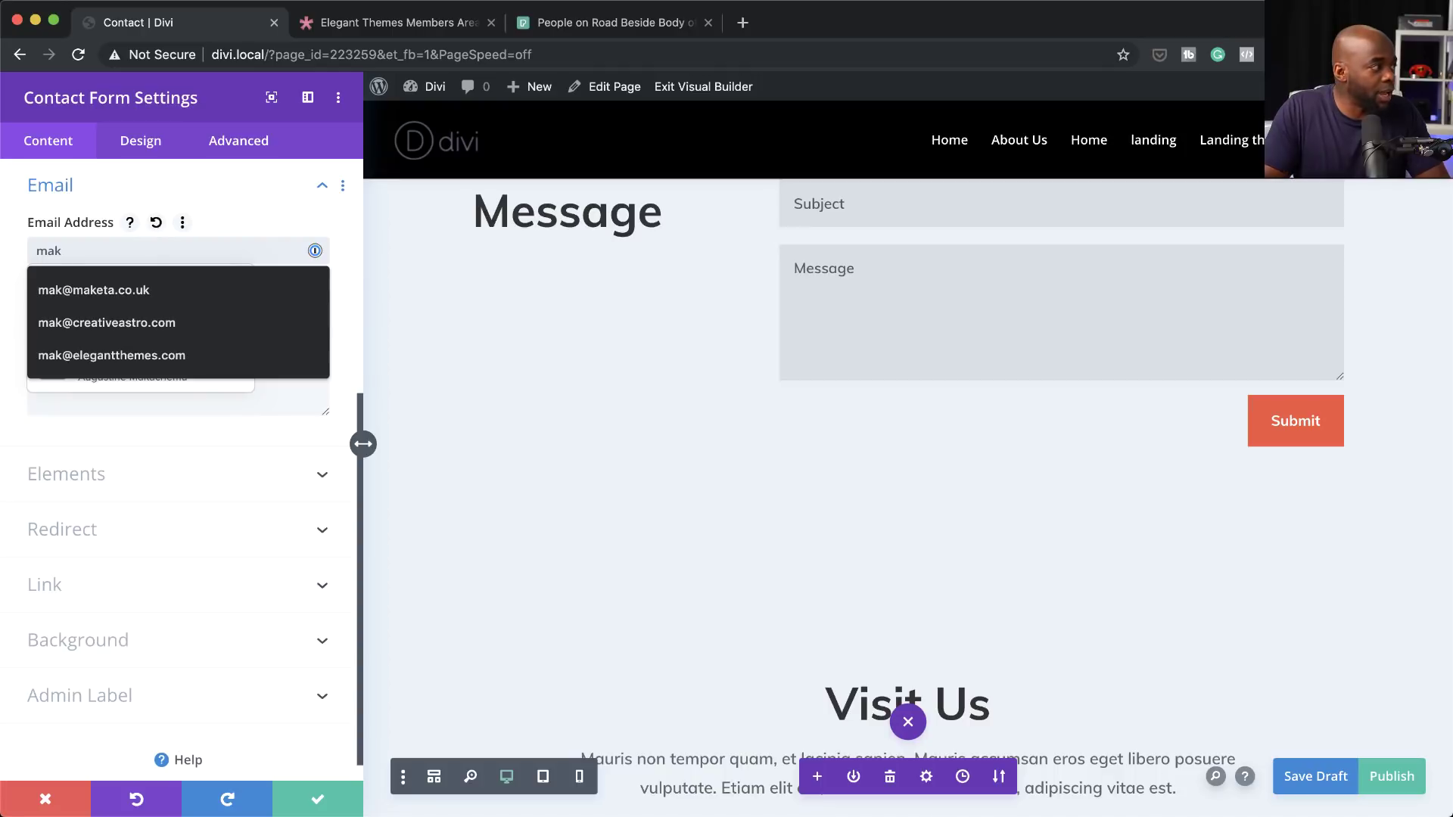
key("Down")
key("Return")
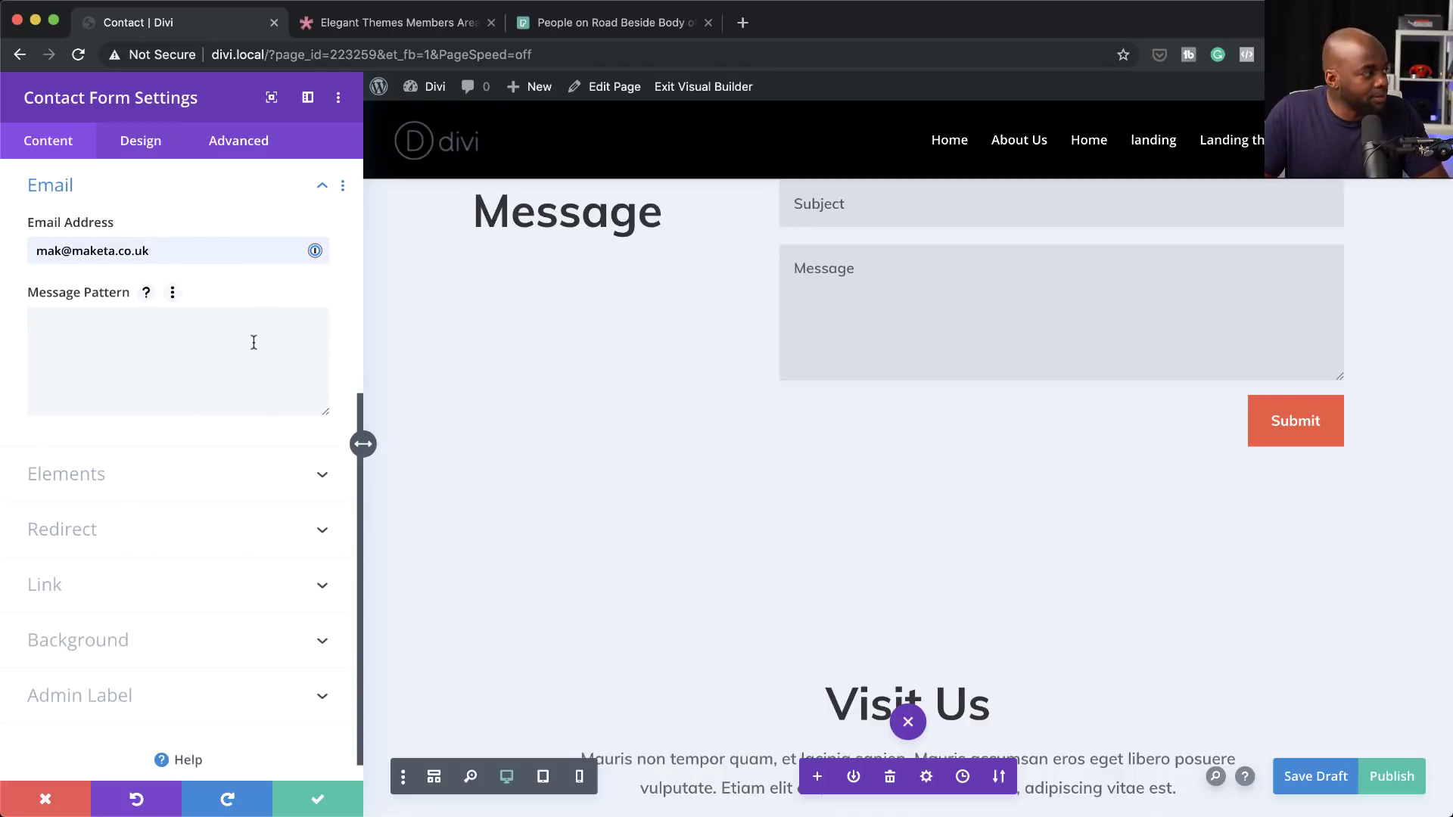
left_click(148, 299)
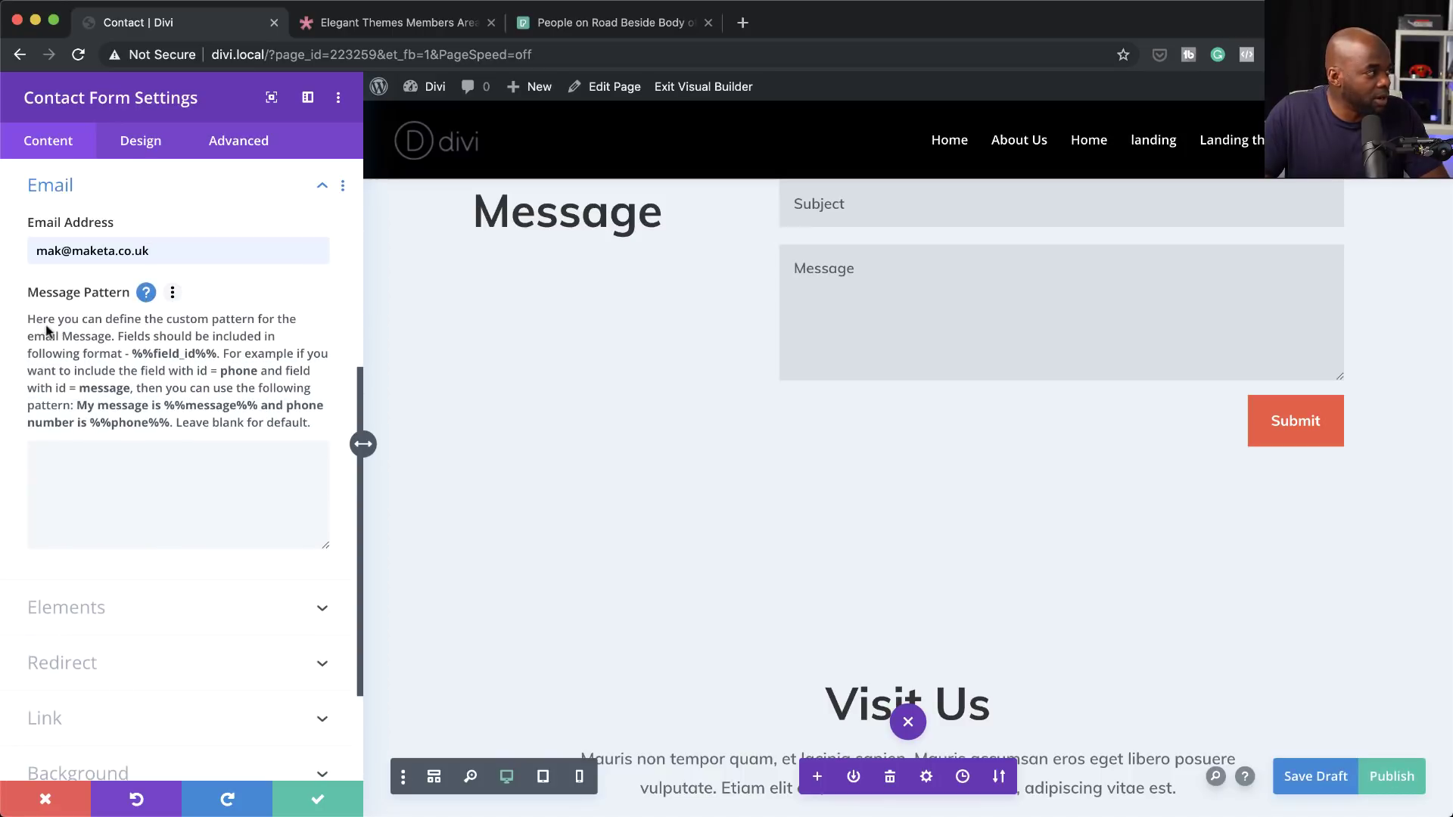
left_click(146, 295)
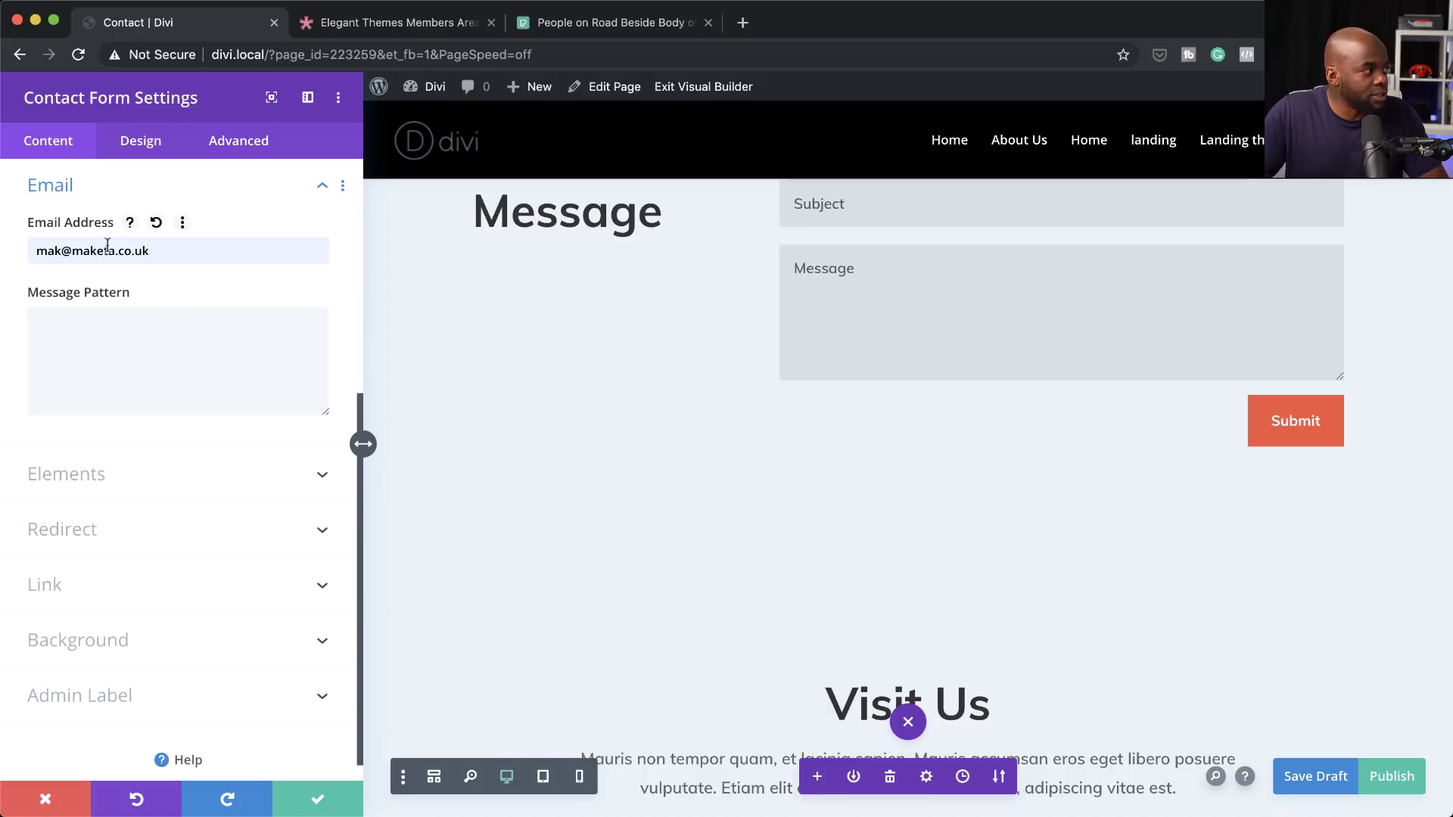
scroll(779, 486, "up", 5)
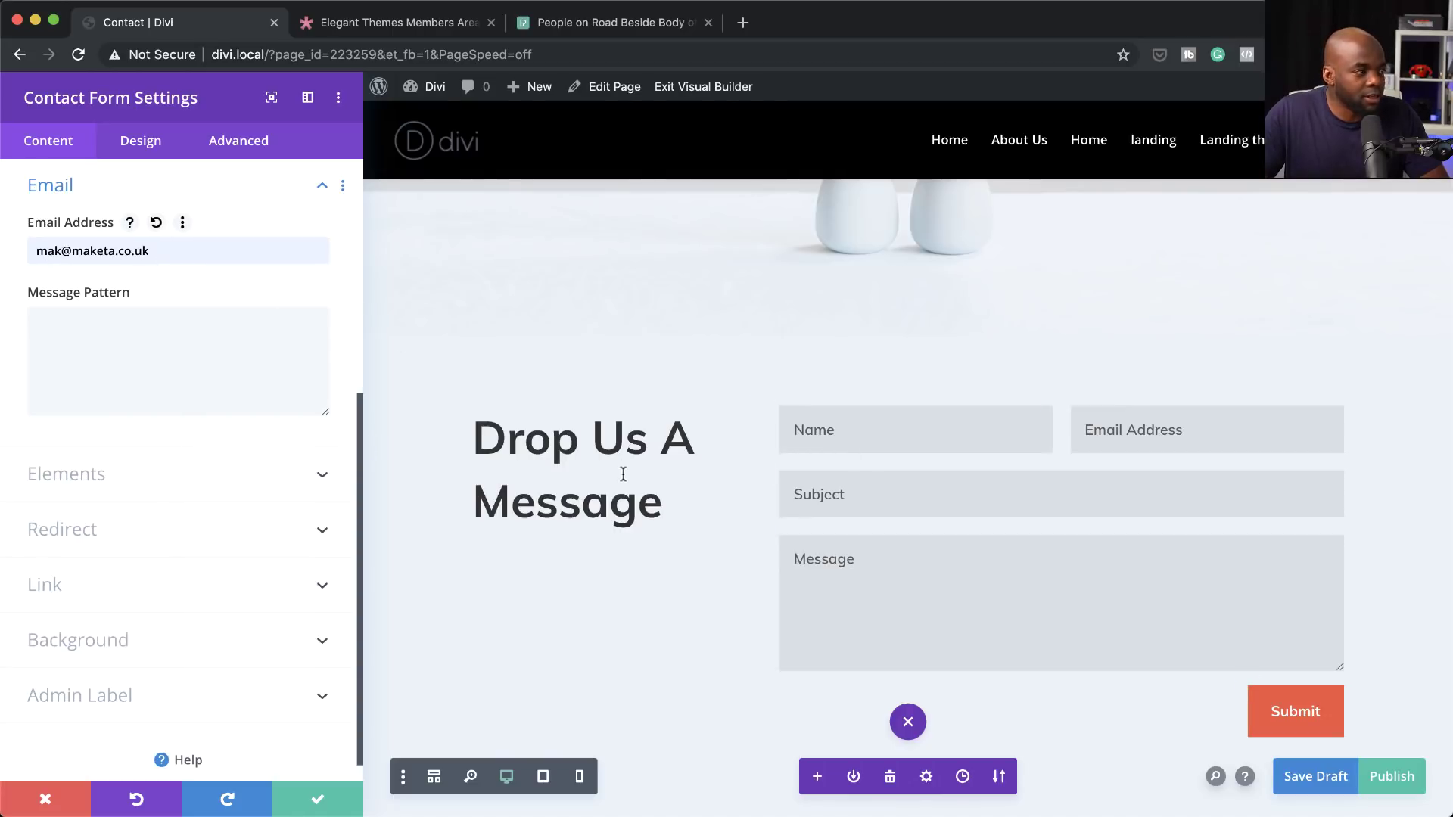
Step: Keep the form changes, then open the Contact Us hero section's settings showing only modified options
left_click(318, 799)
scroll(675, 561, "up", 5)
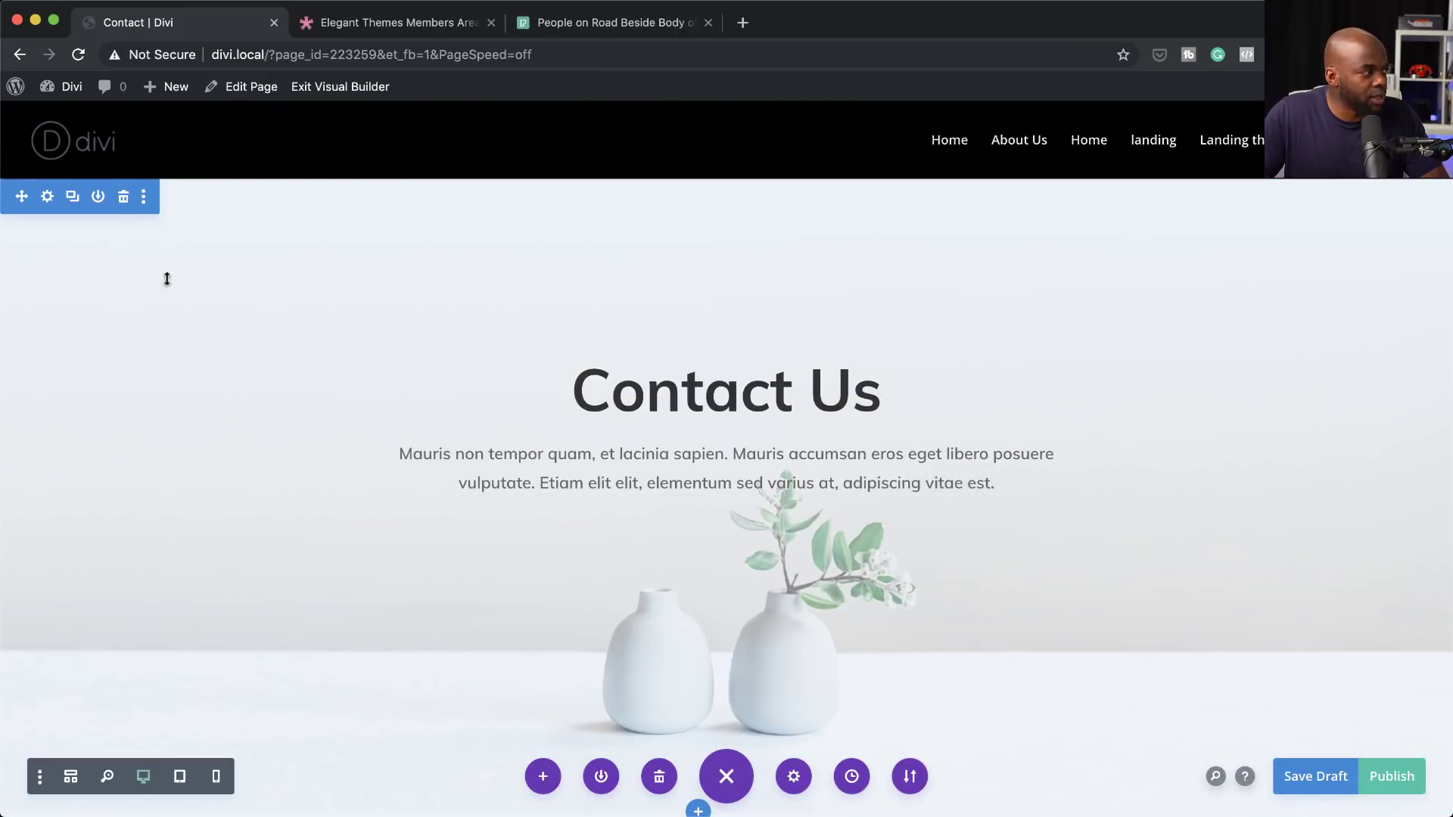
left_click(48, 196)
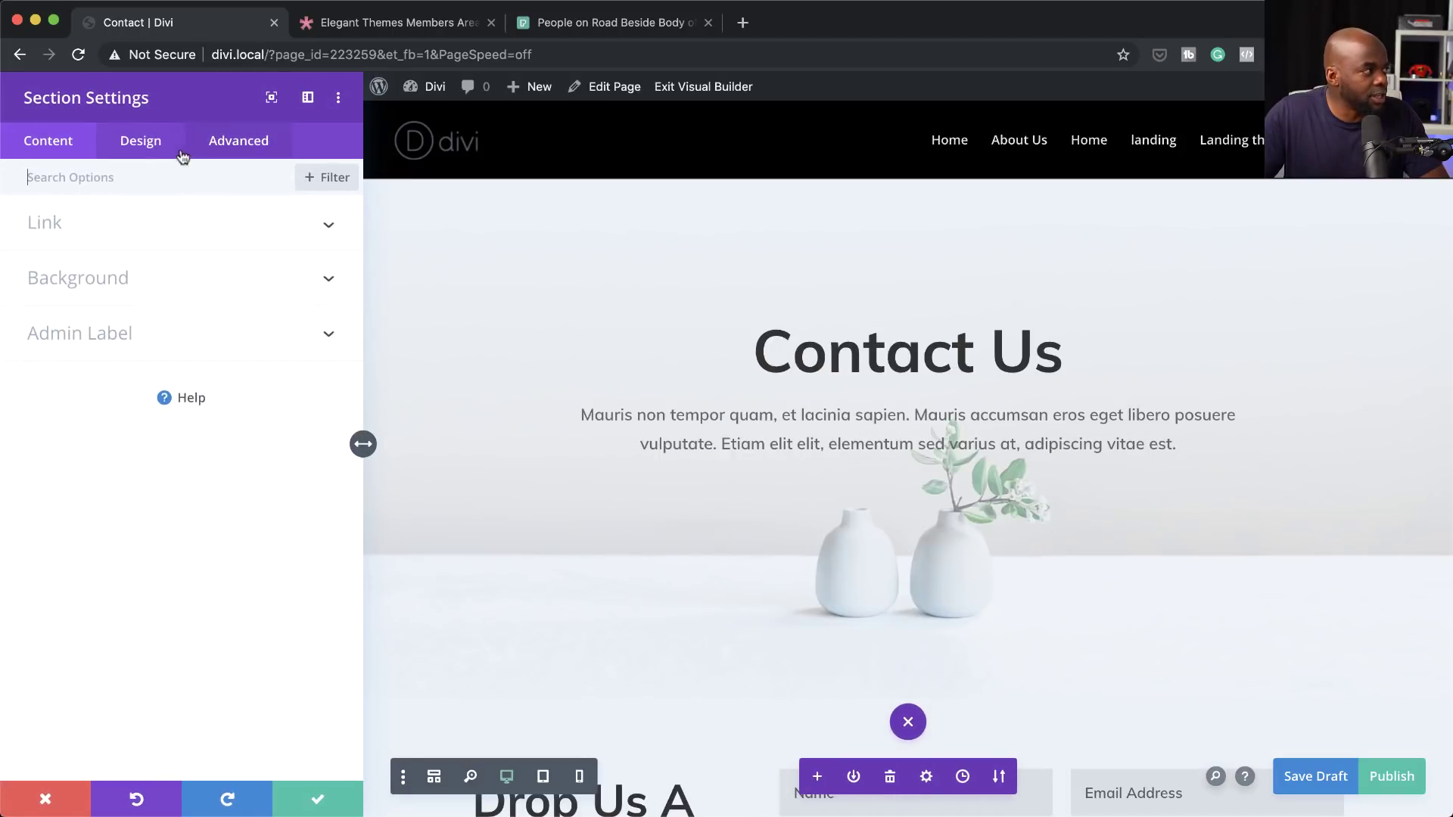
left_click(350, 176)
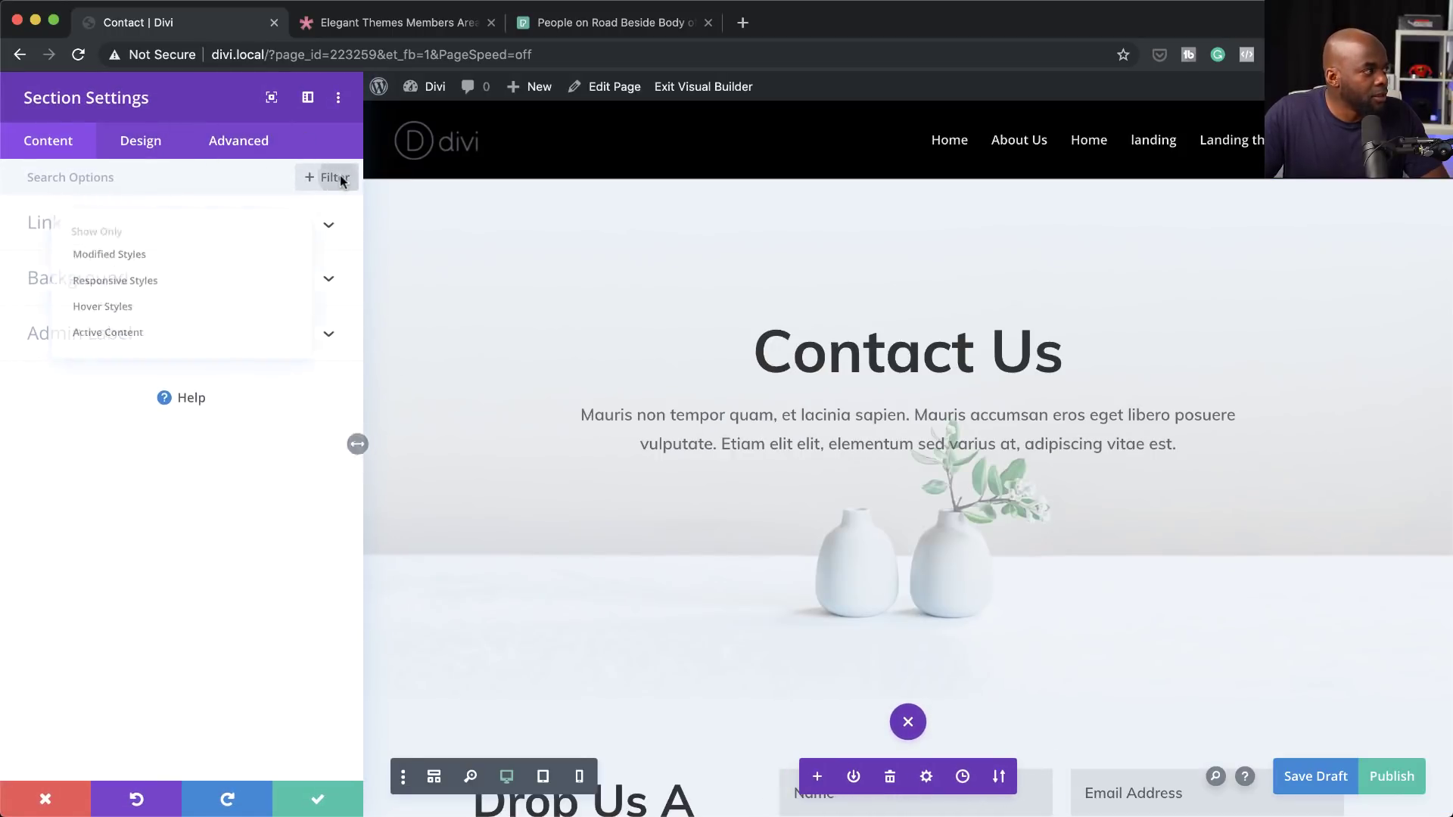
left_click(198, 259)
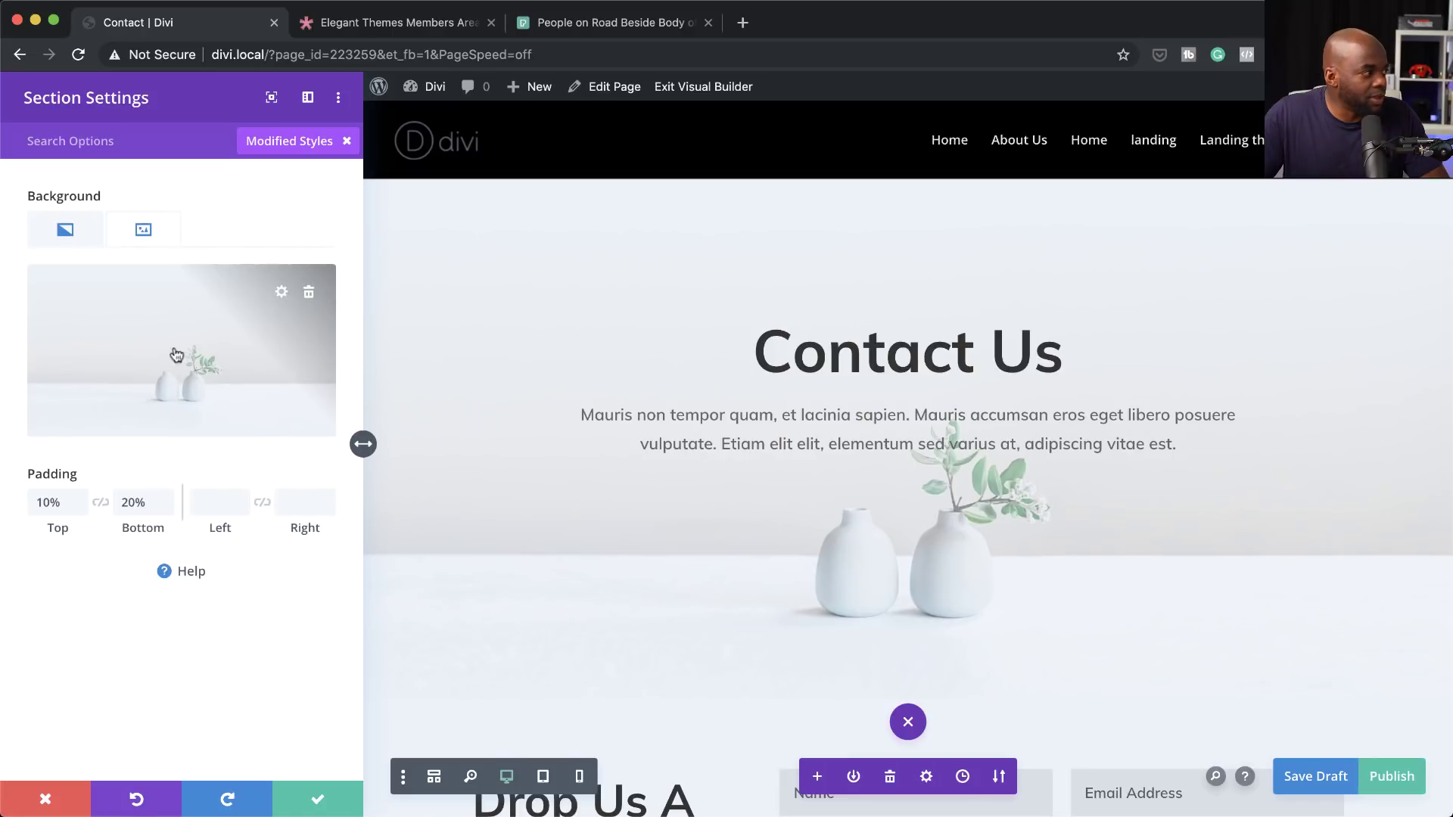
Step: Make the riverside bridge photo the hero section's background image and save it
left_click(240, 351)
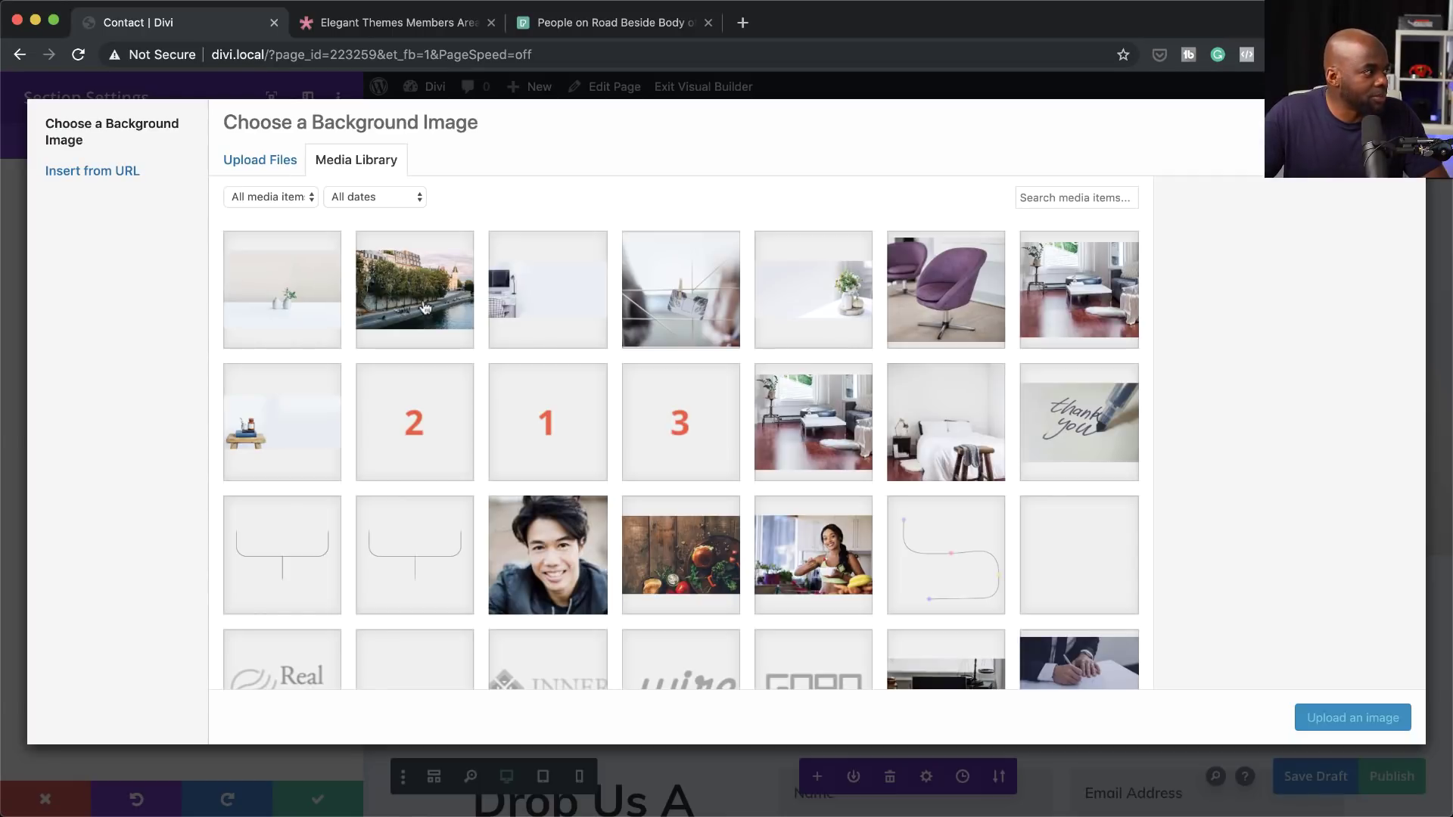
left_click(424, 308)
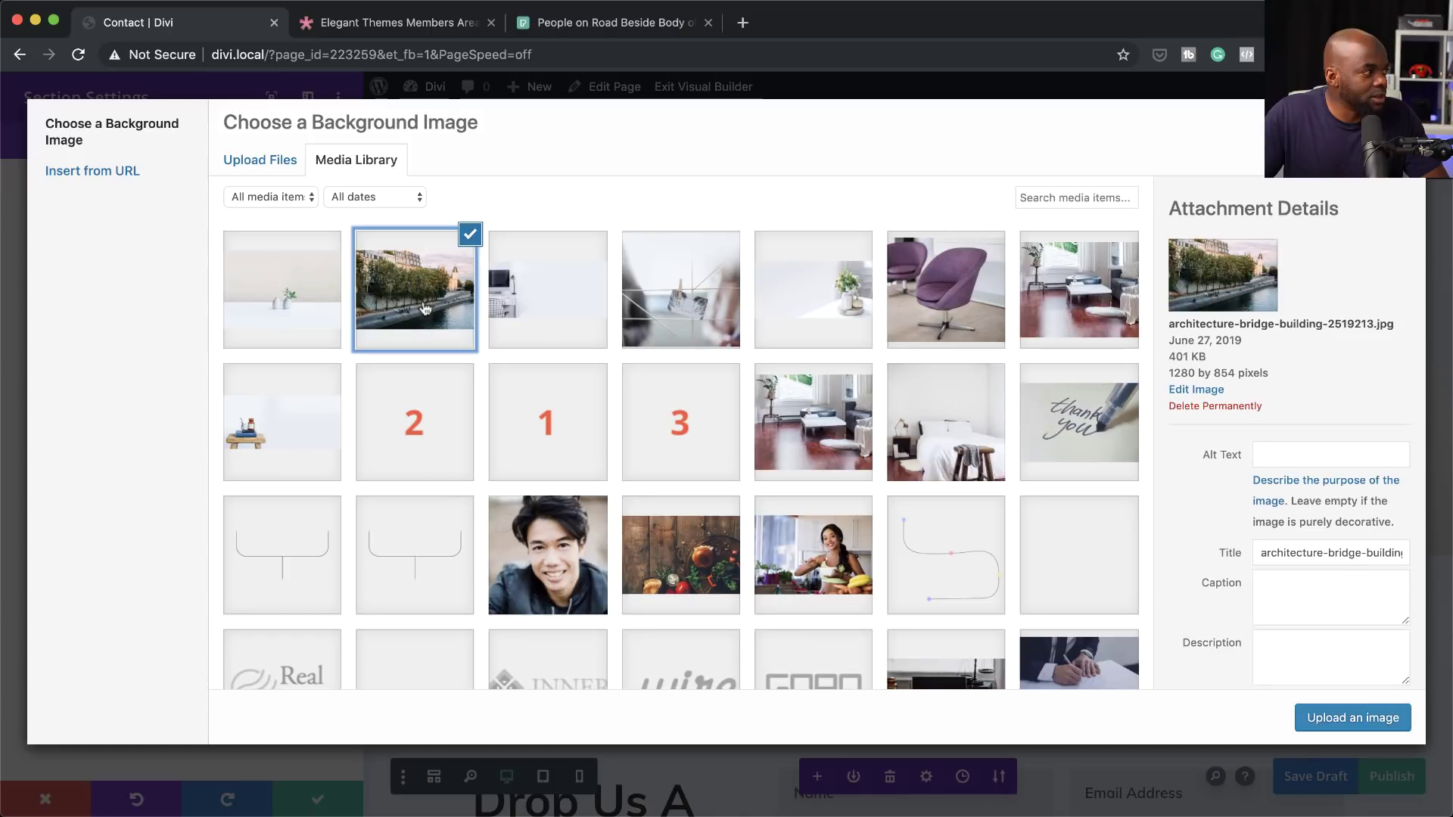
left_click(1342, 725)
scroll(665, 560, "down", 5)
scroll(666, 560, "up", 5)
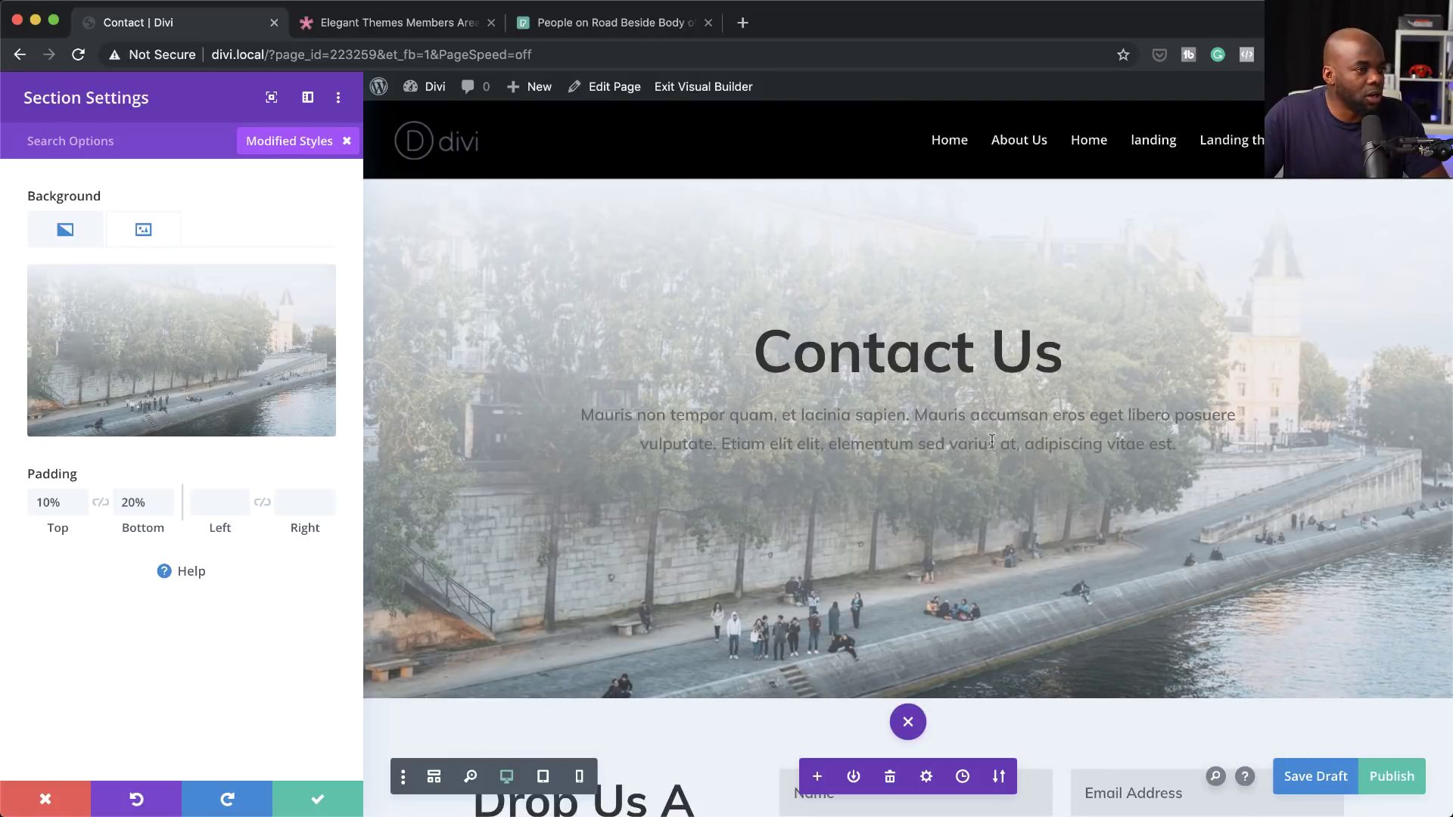
left_click(317, 804)
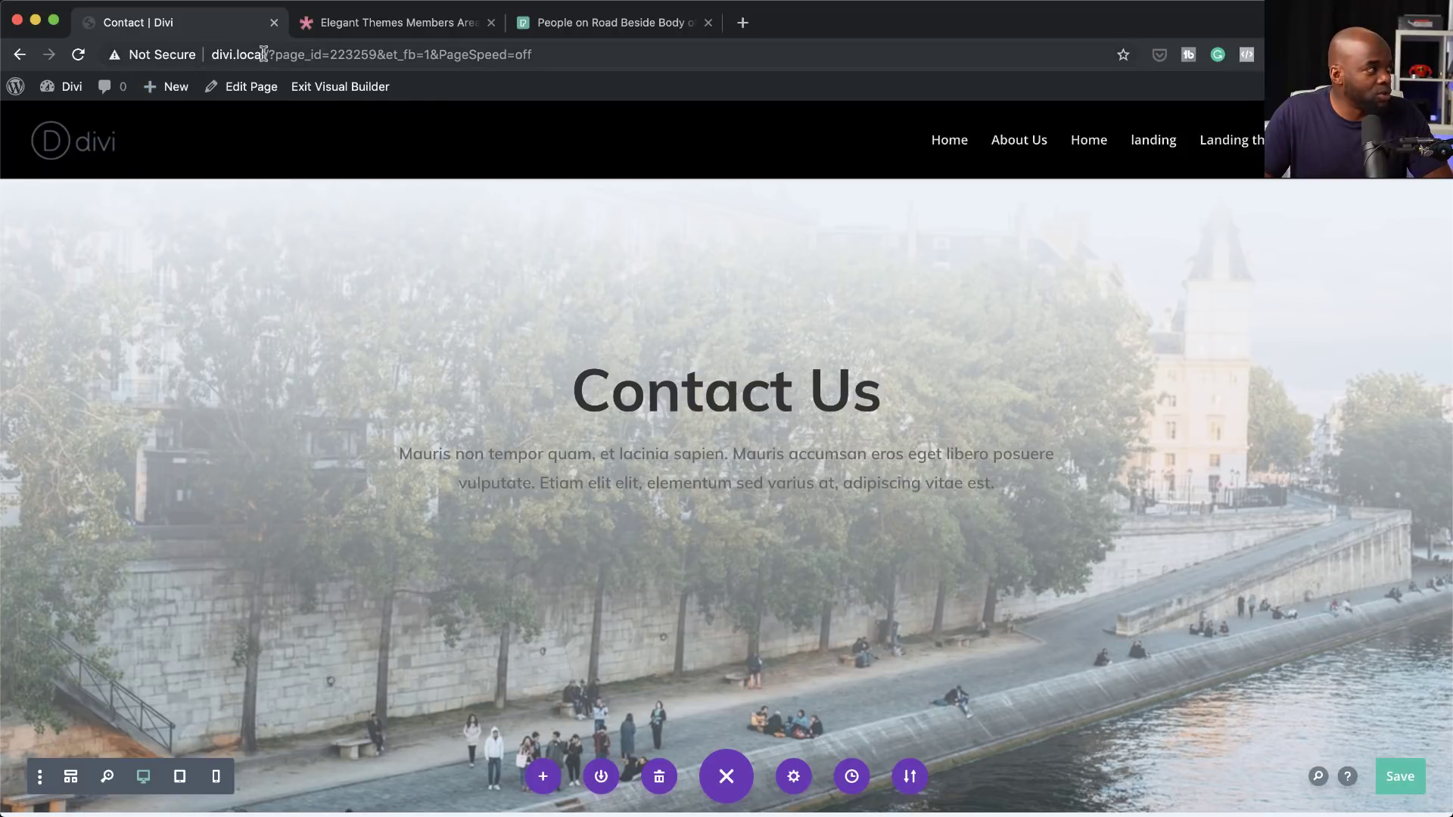
Step: Load the divi.local front page by removing the page path from the address
left_click_drag(264, 54, 671, 92)
key("BackSpace")
key("Return")
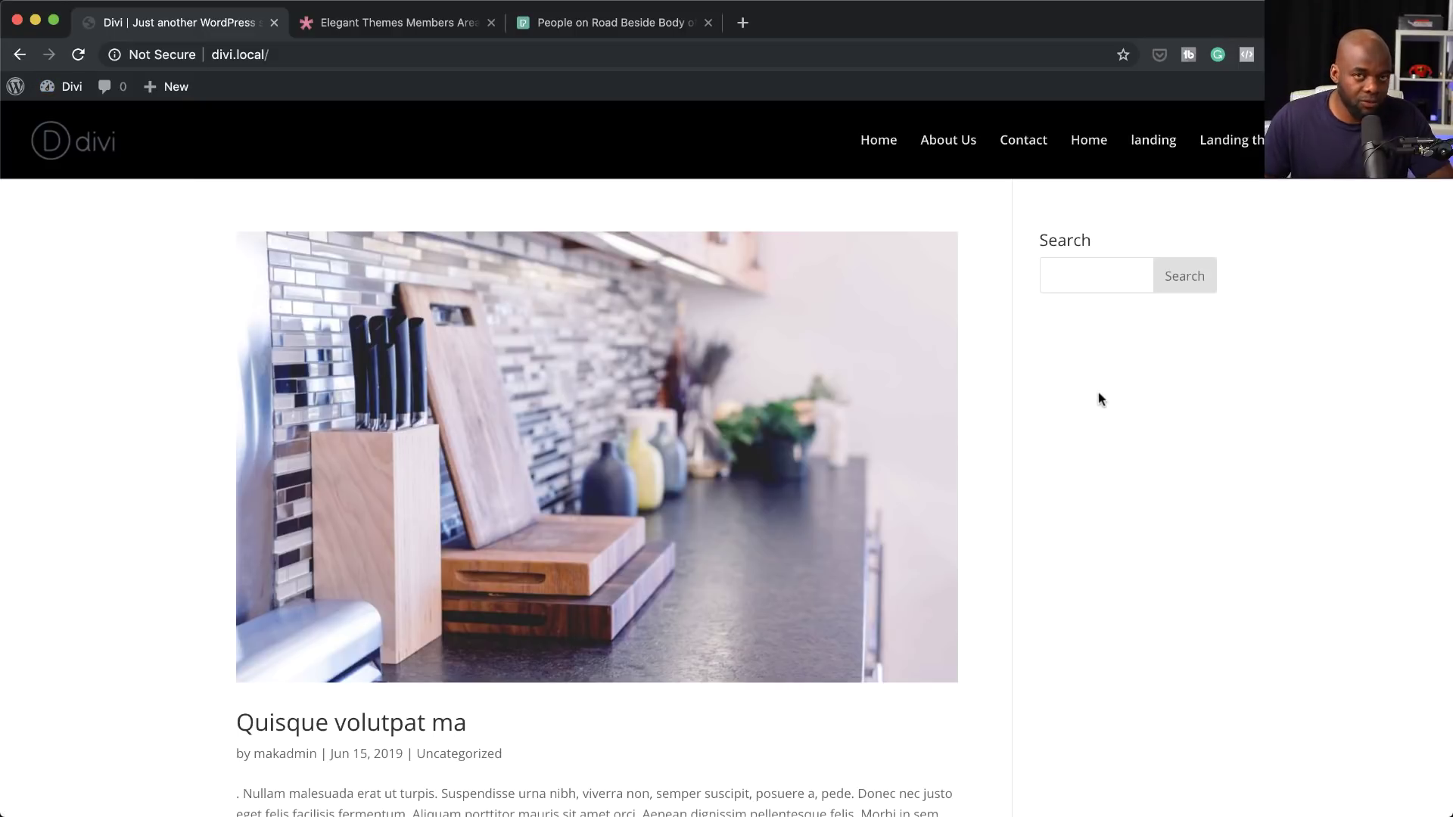
Step: Go to the WordPress admin Dashboard from the Divi admin bar menu
mouse_move(72, 87)
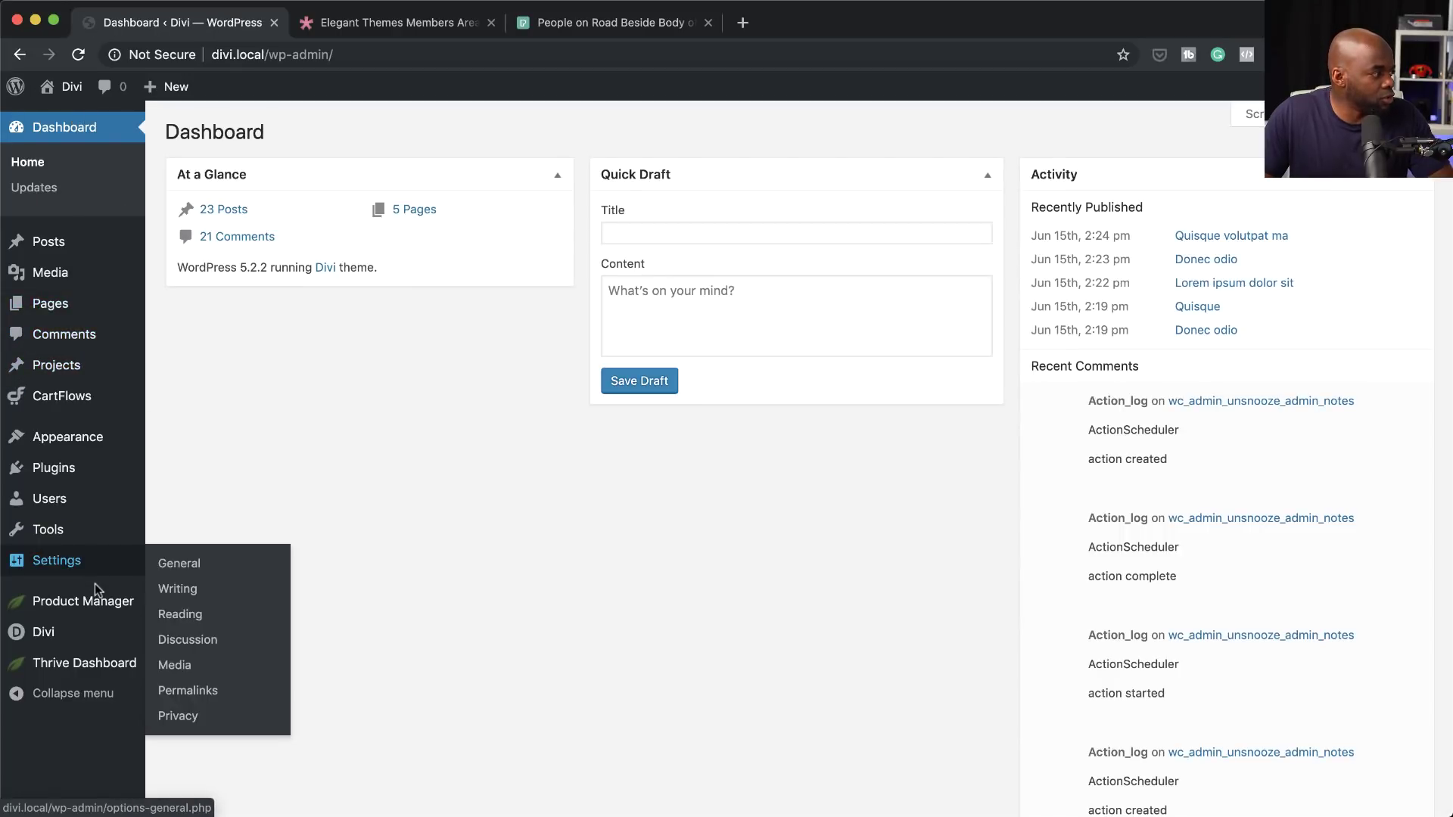
Step: In Reading Settings, make the homepage a static page set to Home and save
mouse_move(104, 571)
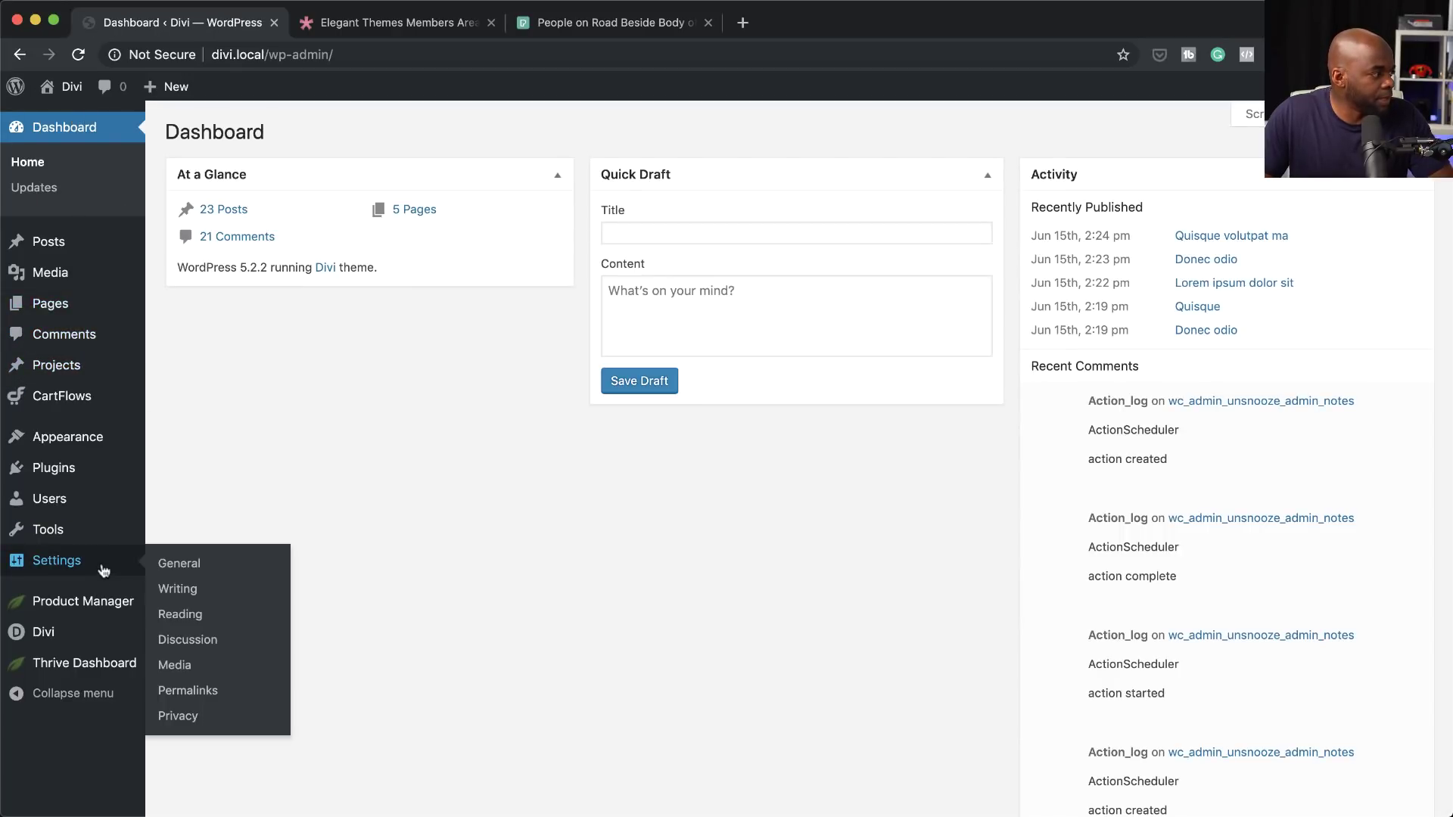
left_click(196, 622)
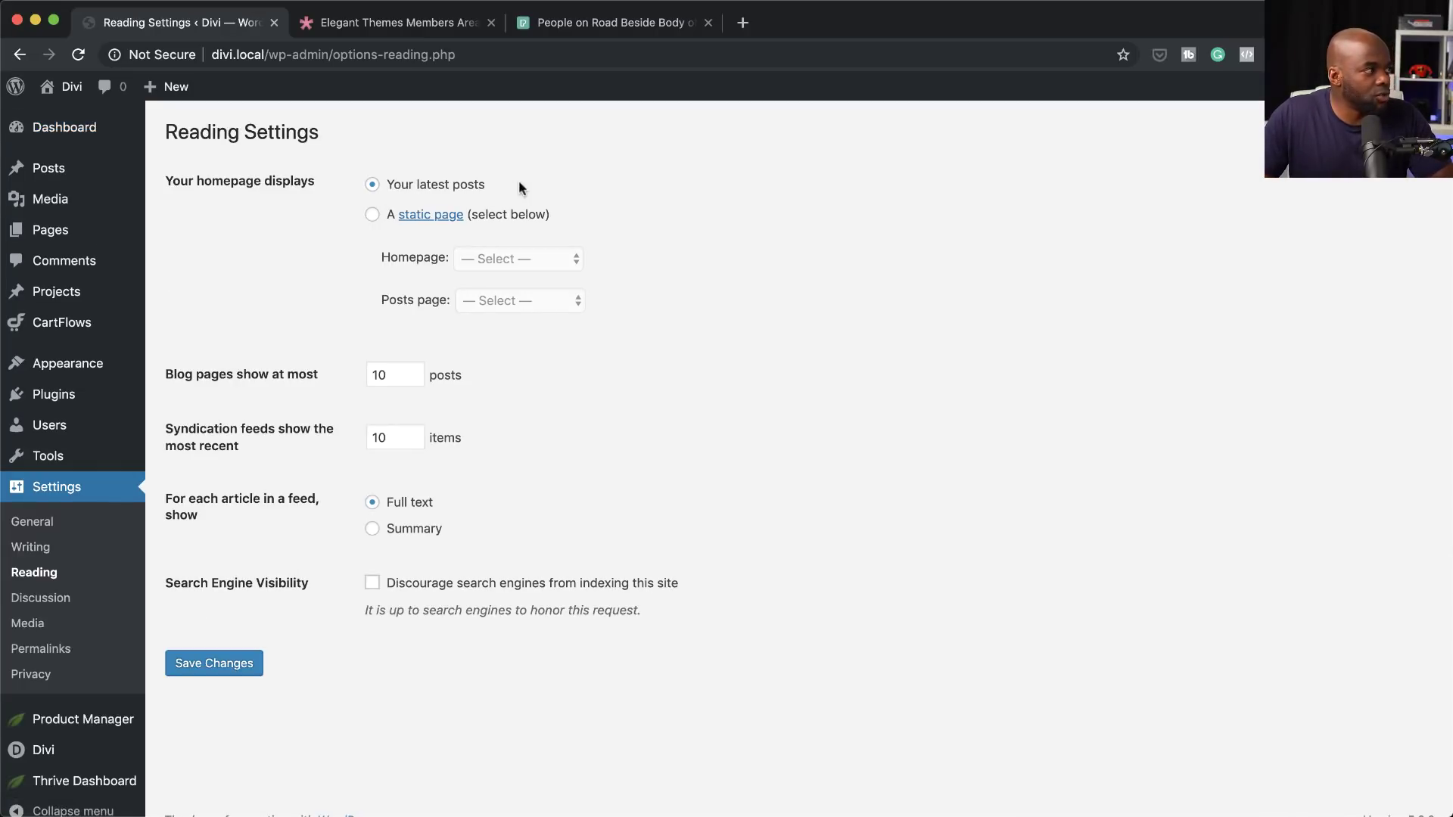
left_click(373, 216)
left_click(550, 259)
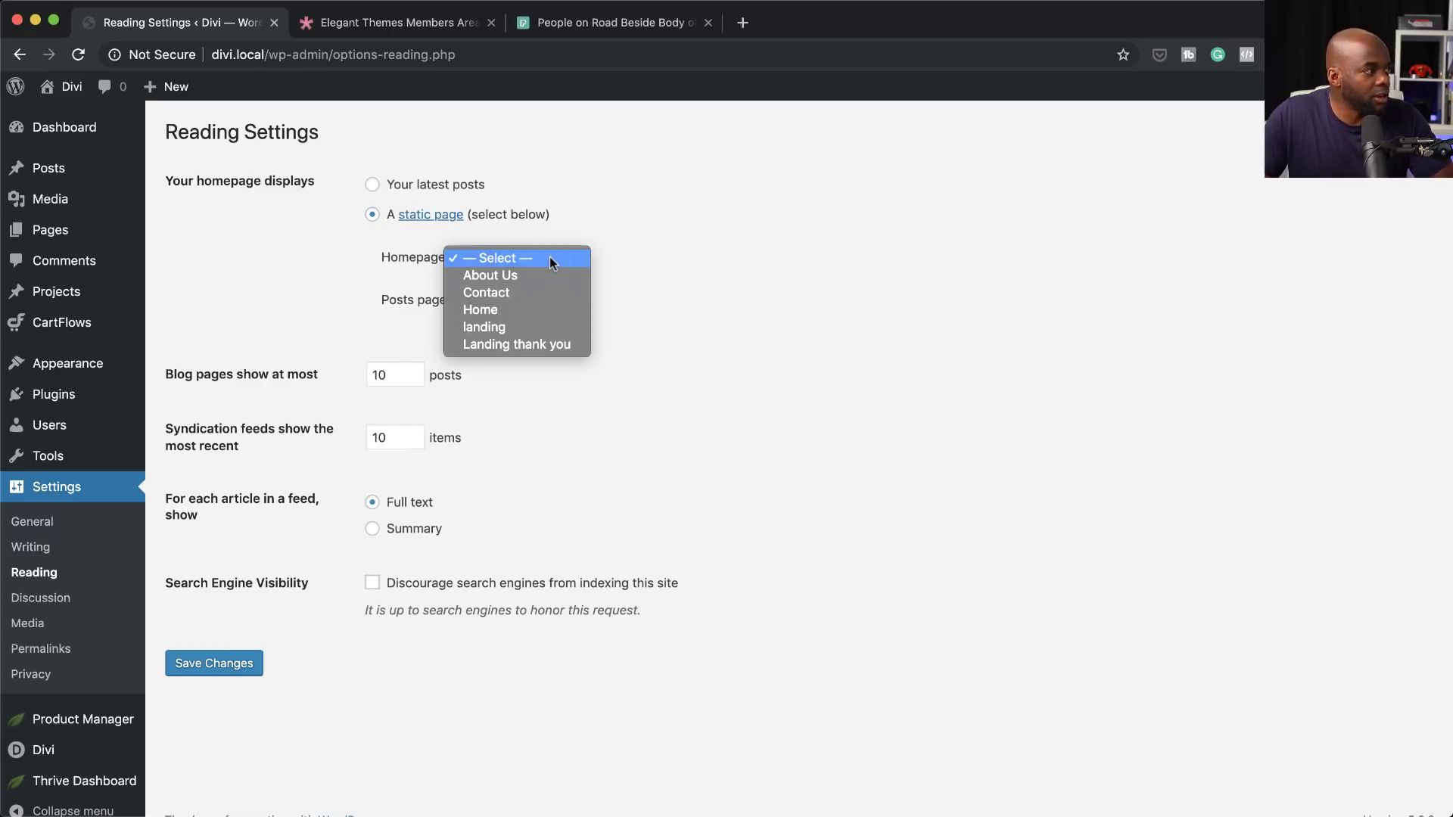
left_click(548, 309)
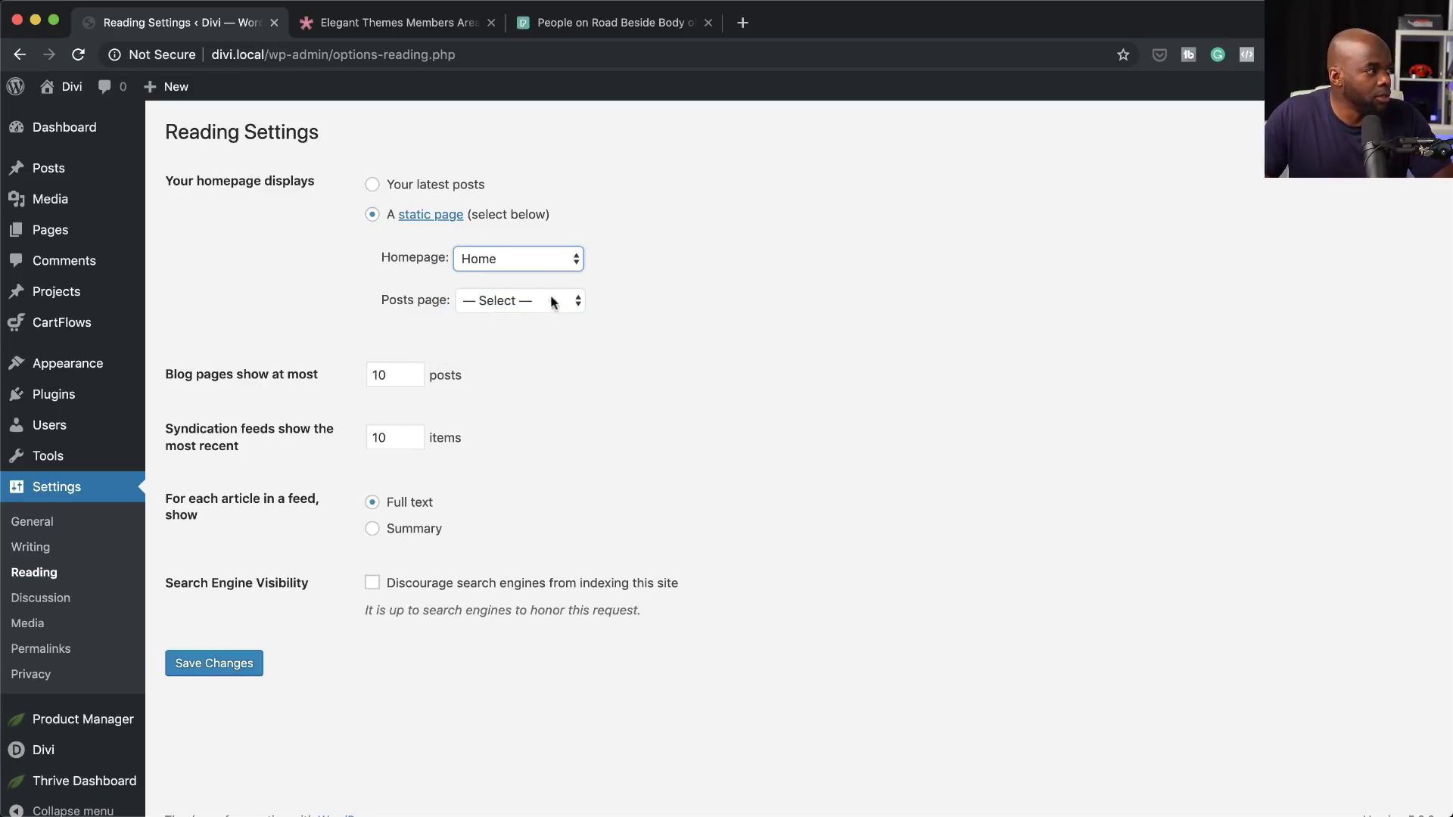
left_click(202, 666)
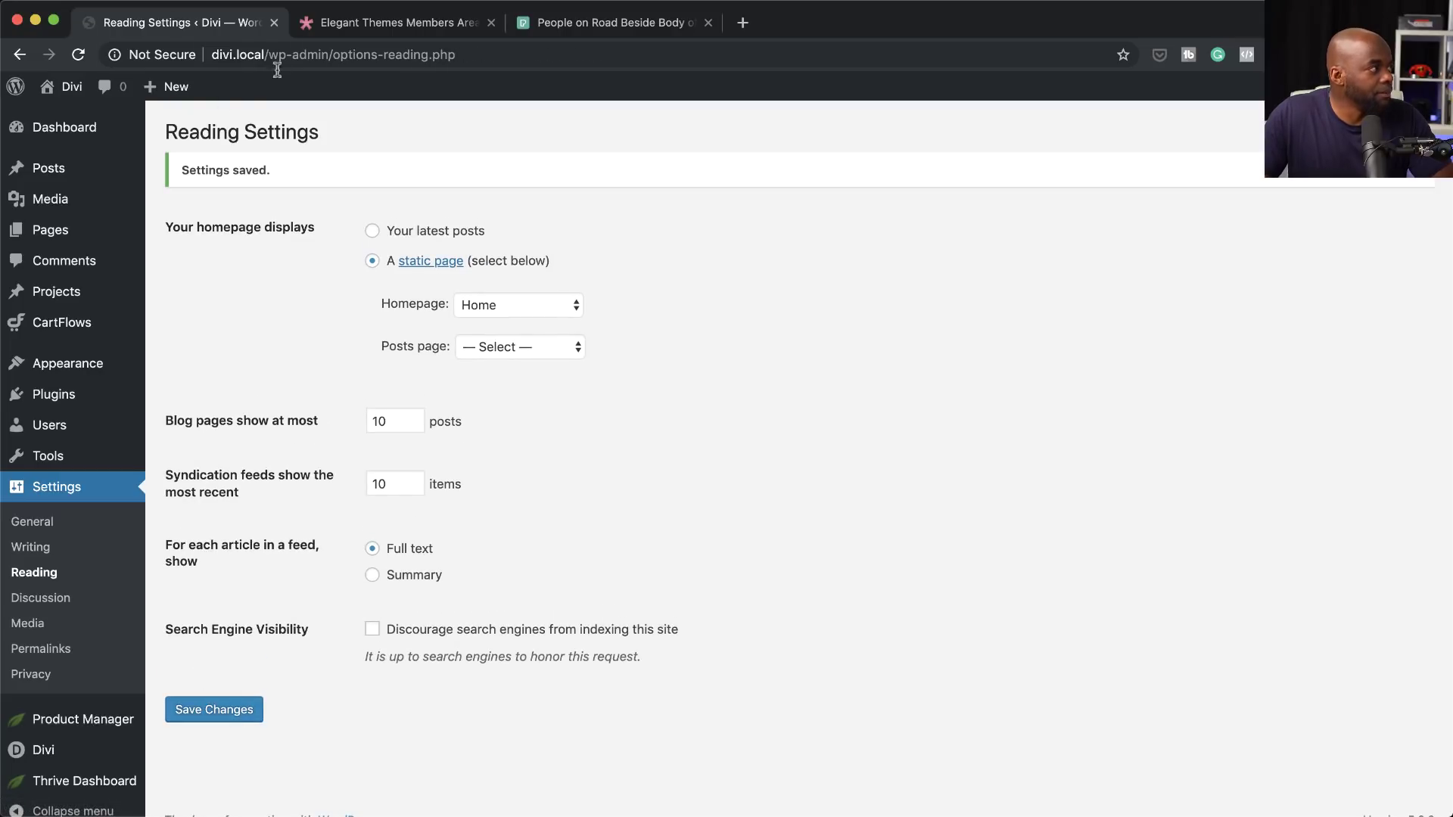
Step: Load the divi.local front page by removing the admin path from the address
left_click_drag(266, 55, 540, 58)
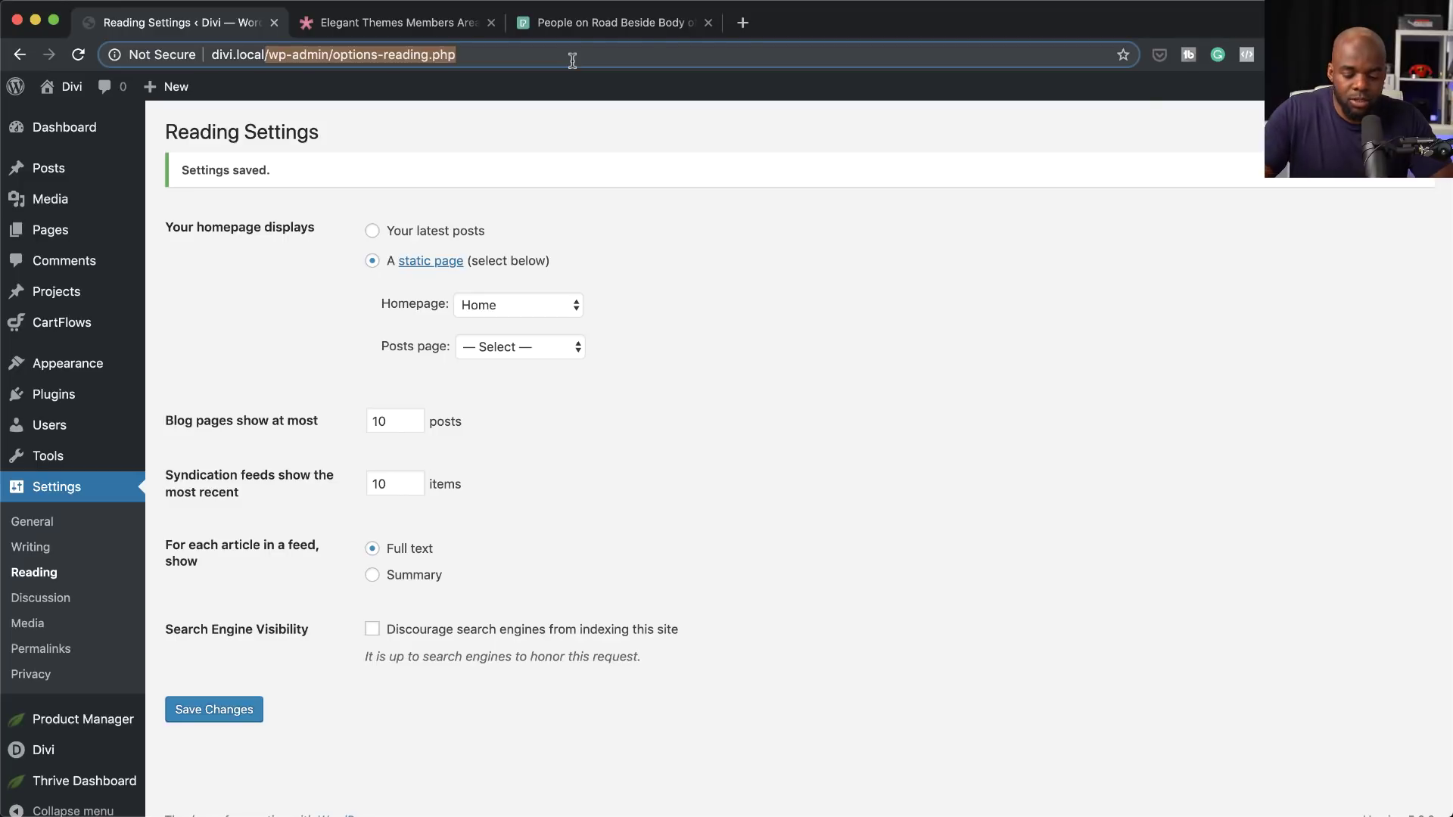
key("BackSpace")
key("Return")
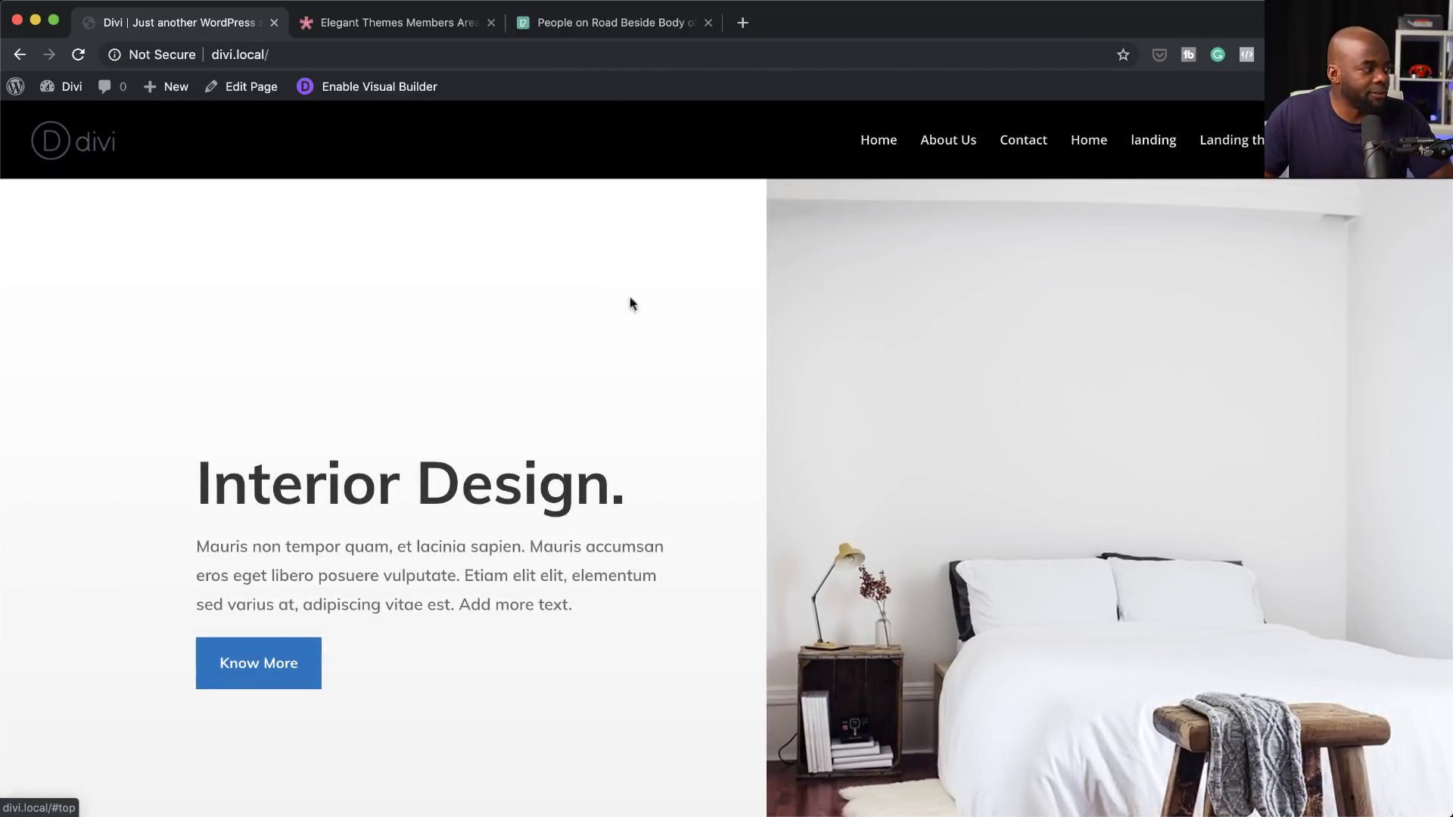
Step: Open the About Us page from the site navigation and scroll through it
scroll(1067, 373, "down", 2)
scroll(1068, 373, "up", 2)
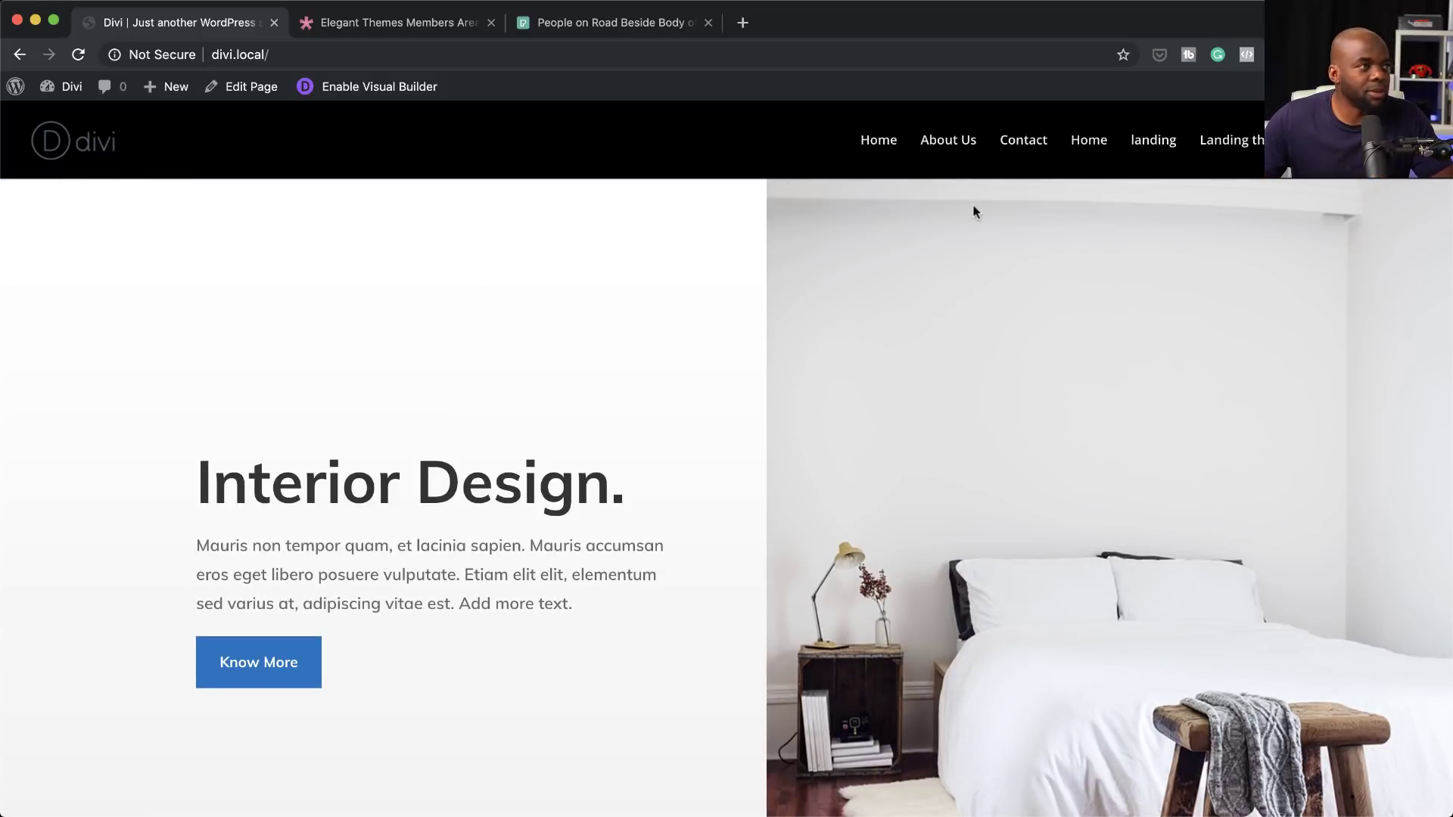
left_click(947, 141)
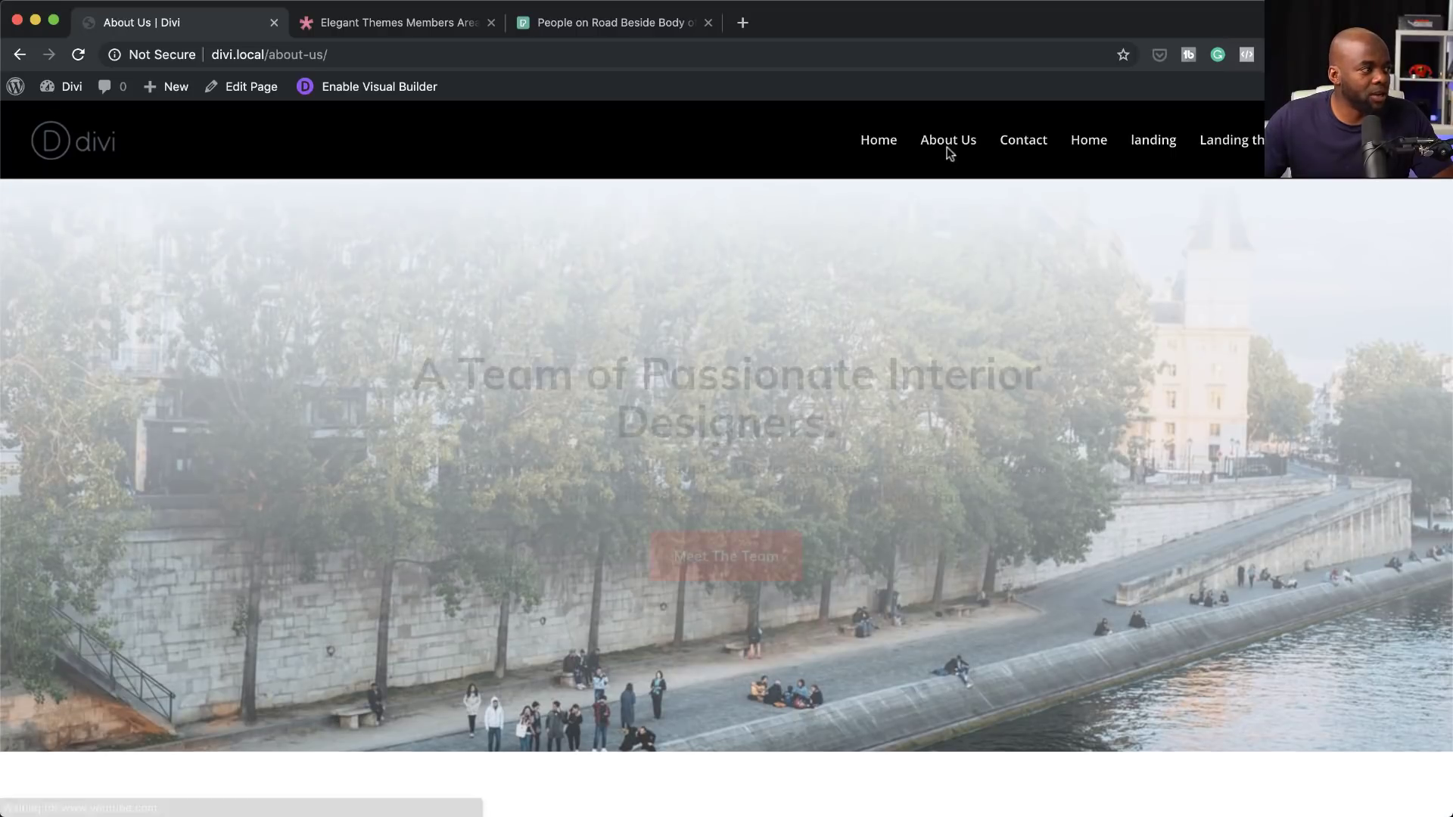
scroll(1135, 637, "down", 7)
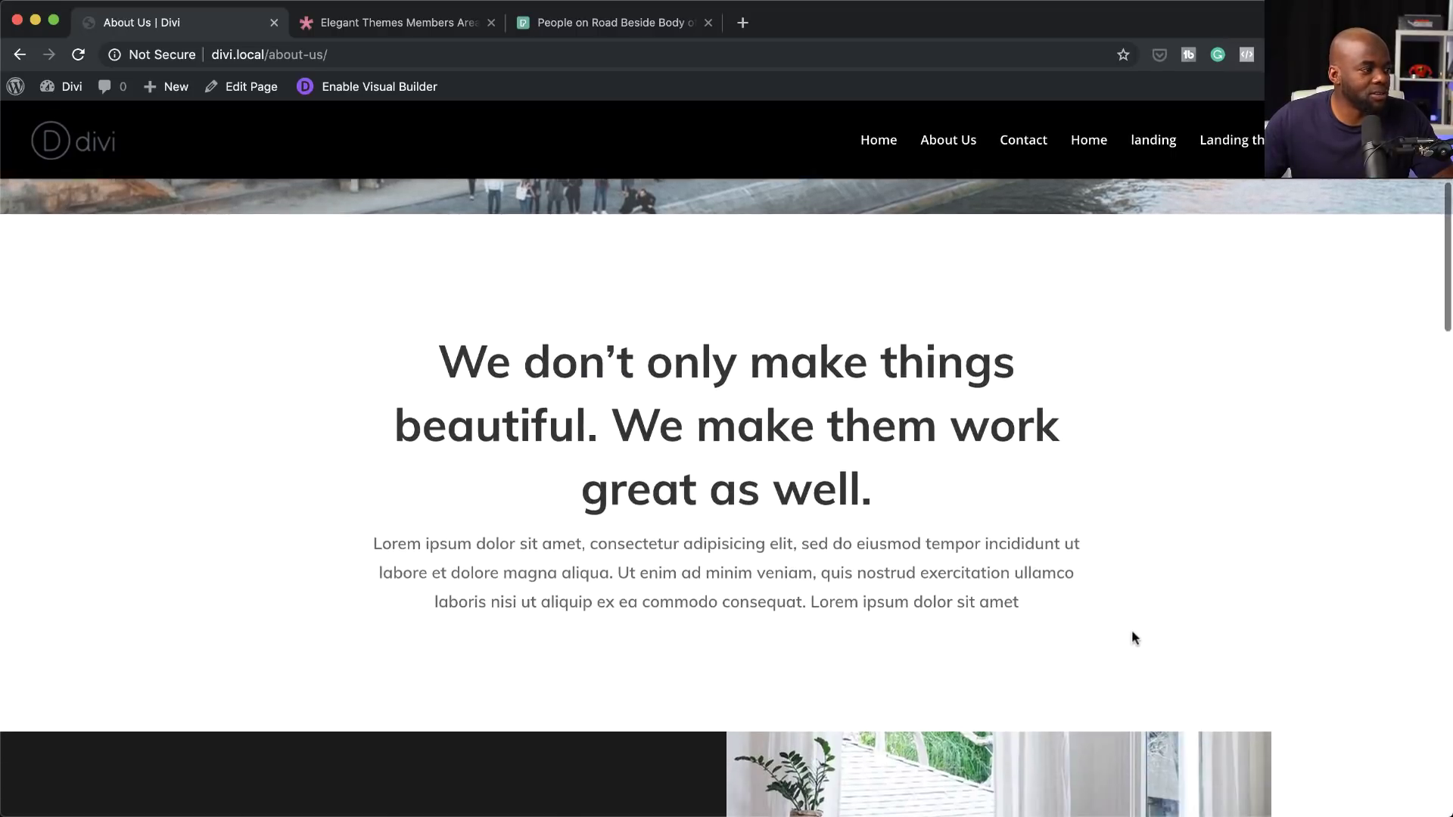
scroll(1132, 632, "down", 20)
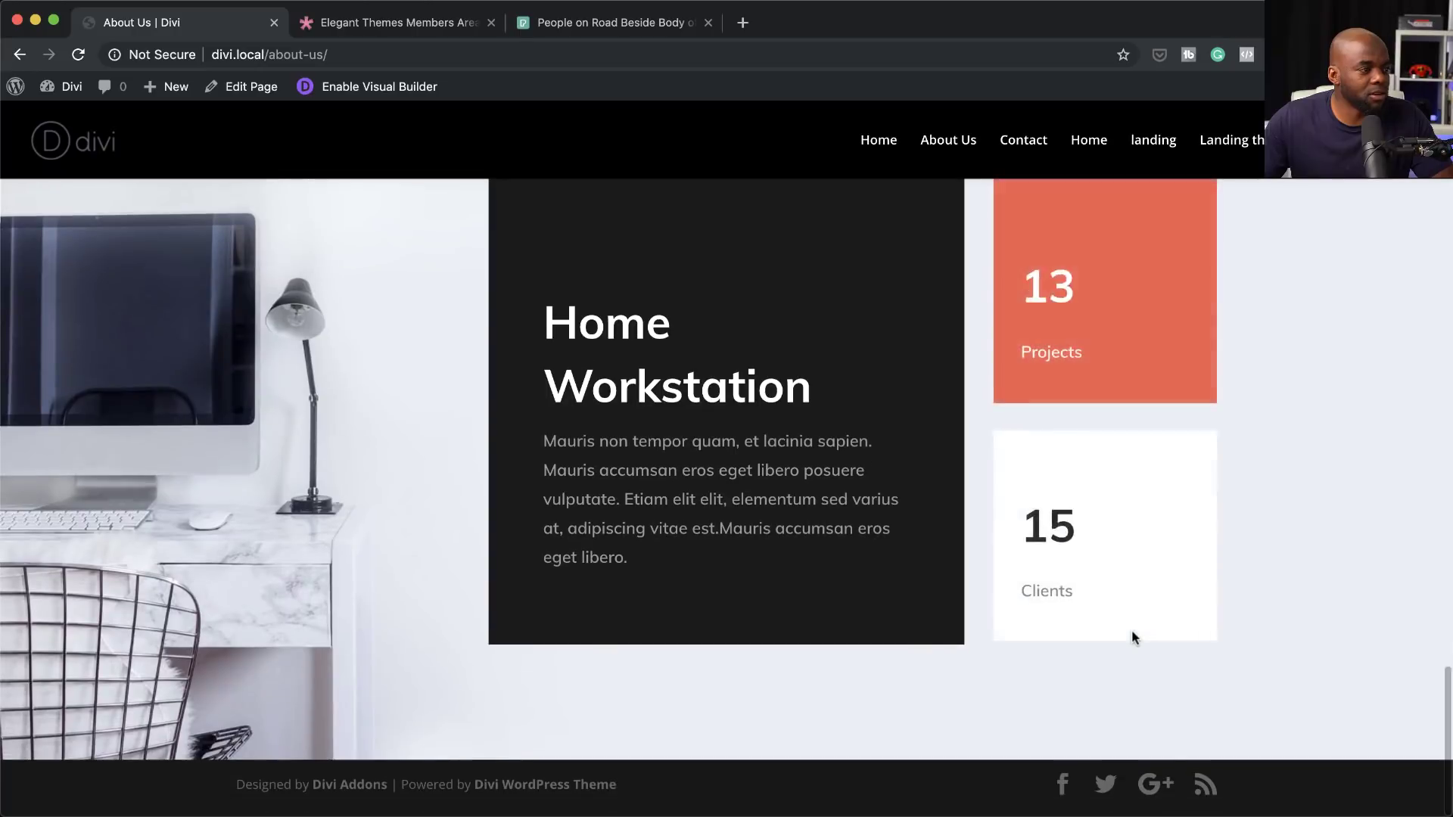
scroll(1132, 637, "up", 20)
Step: Open the Contact page and check its new riverside hero background
left_click(1040, 144)
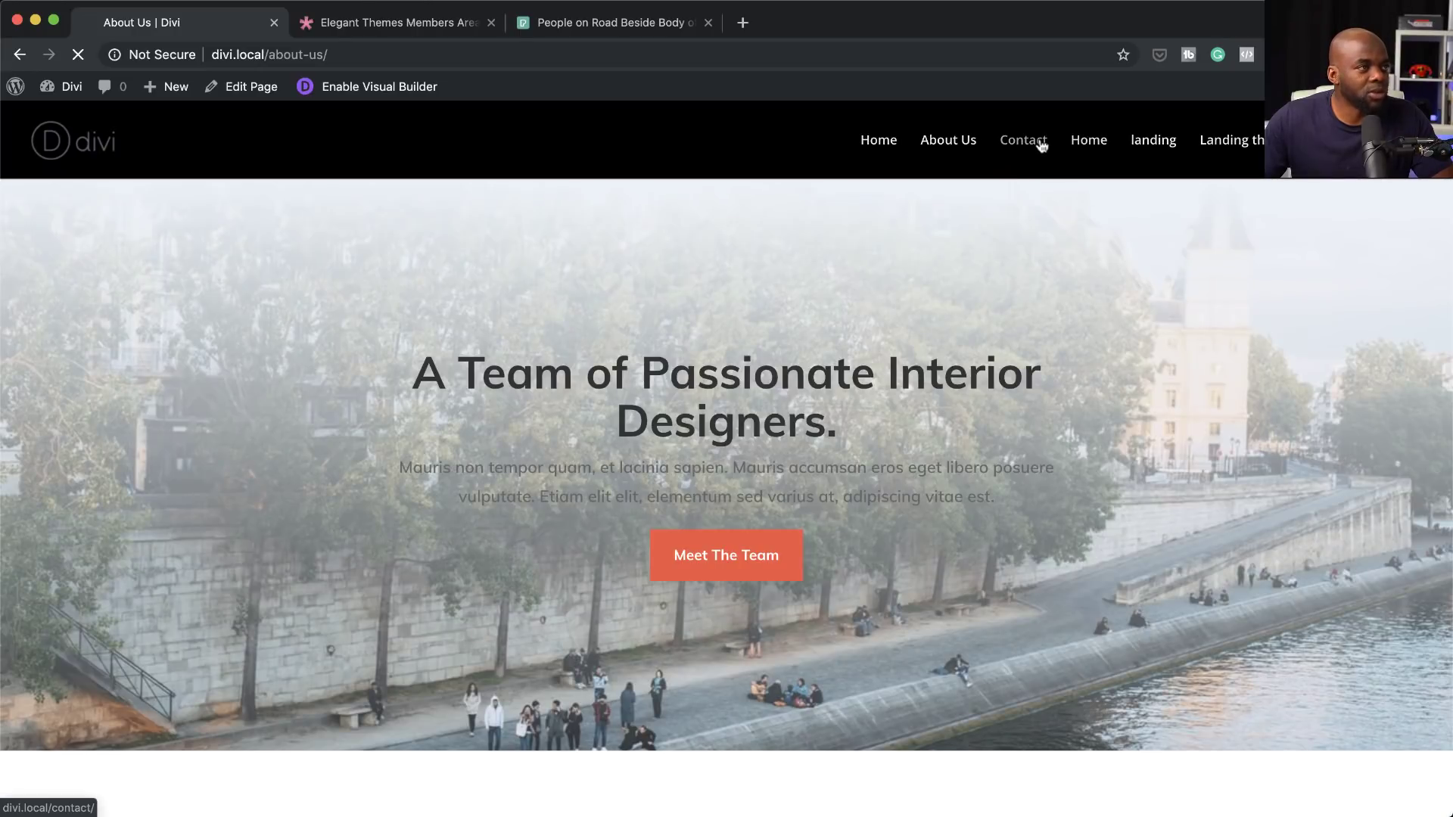
scroll(1261, 636, "down", 4)
scroll(1261, 636, "up", 4)
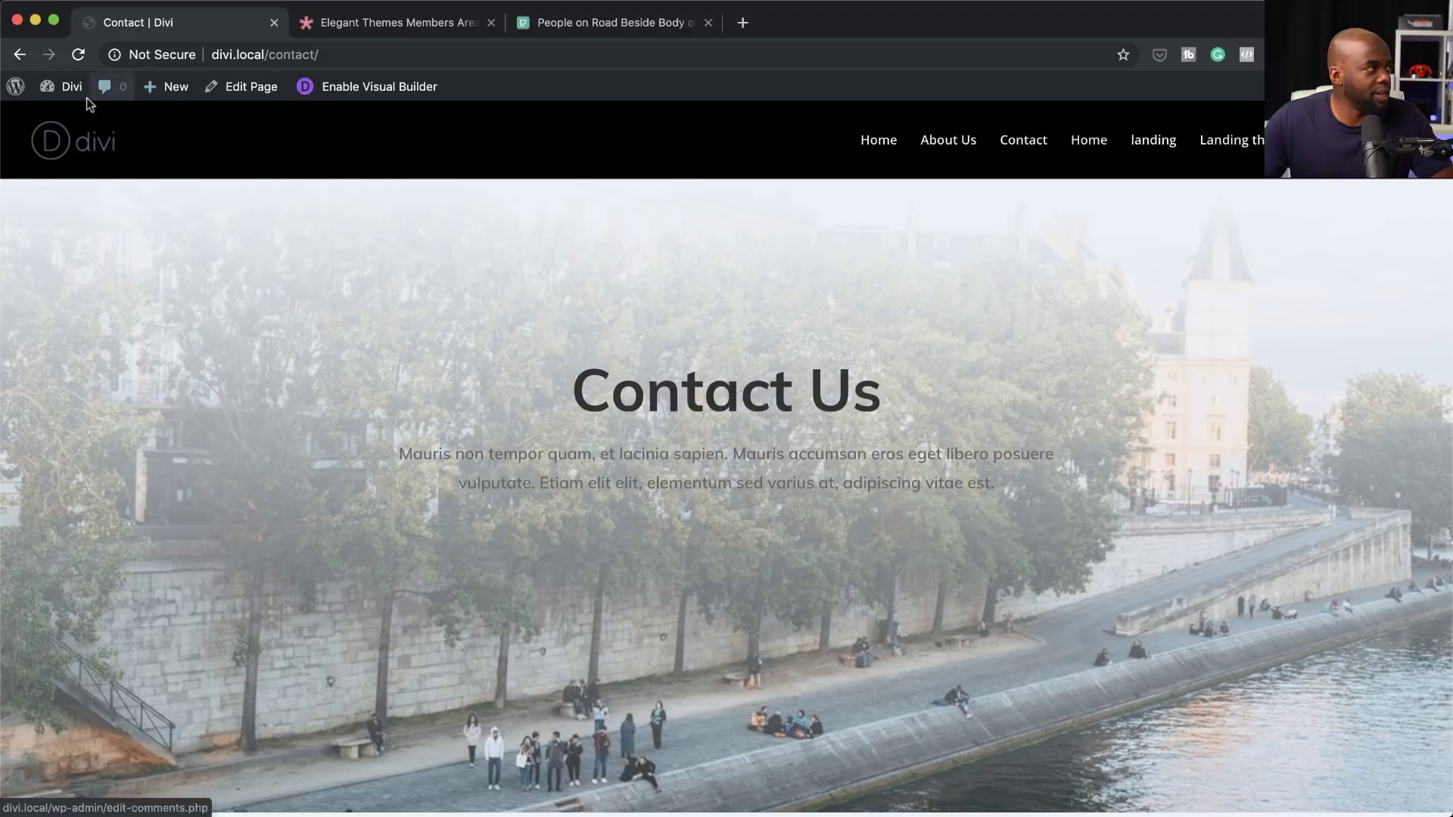
Step: Open Appearance > Menus from the Dashboard and save the main menu
mouse_move(67, 91)
left_click(68, 120)
mouse_move(109, 483)
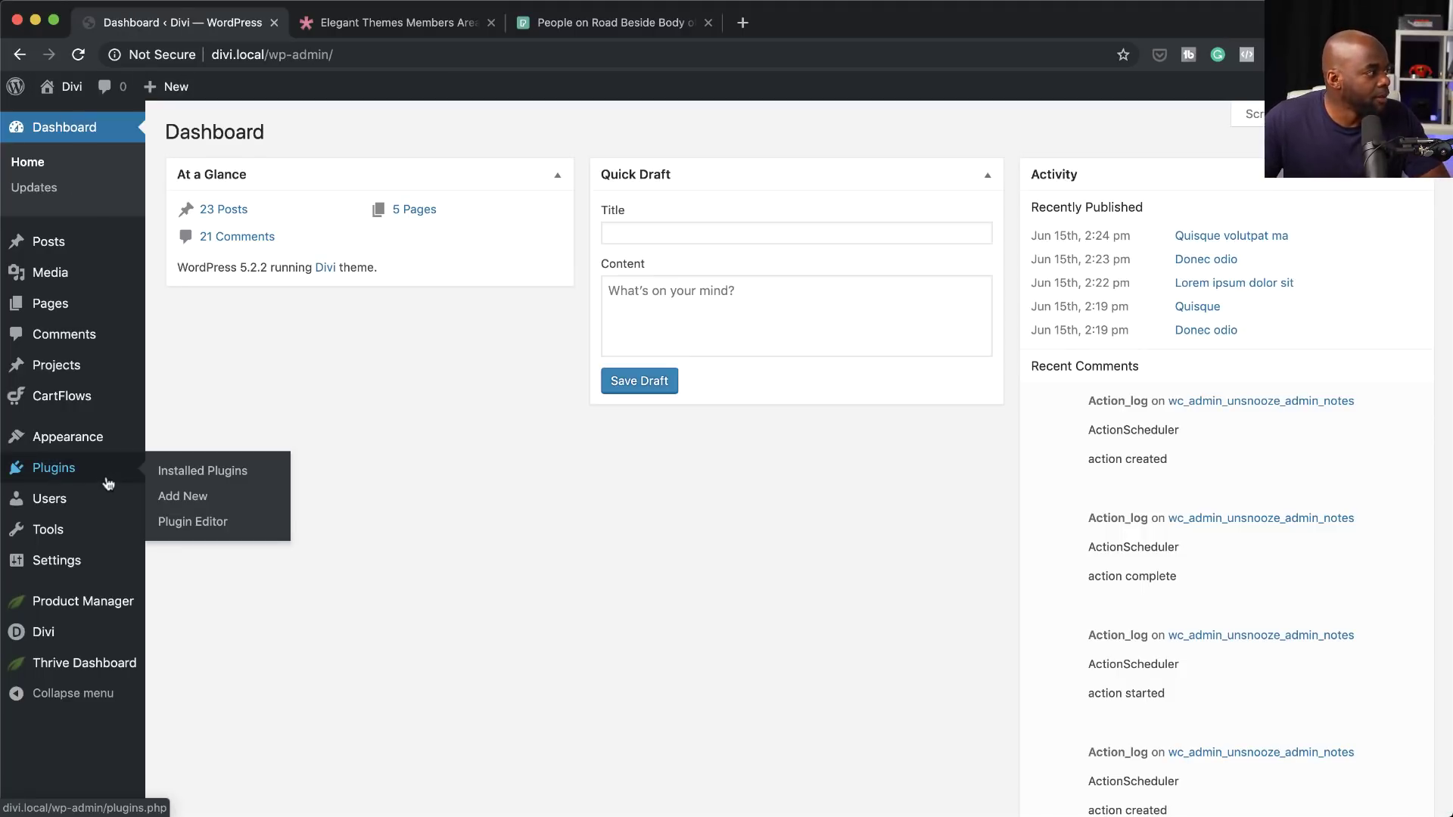
mouse_move(94, 439)
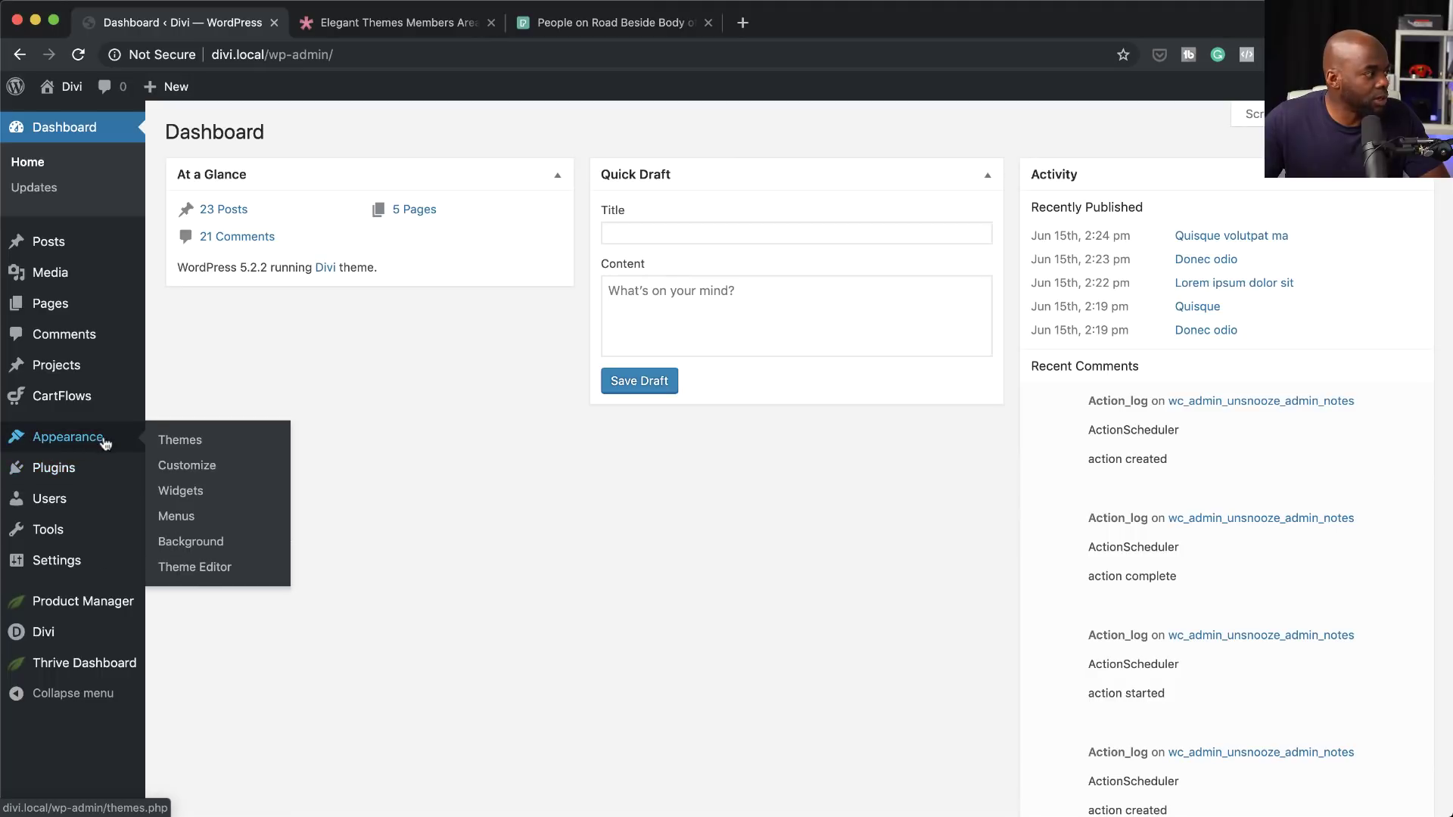
left_click(180, 516)
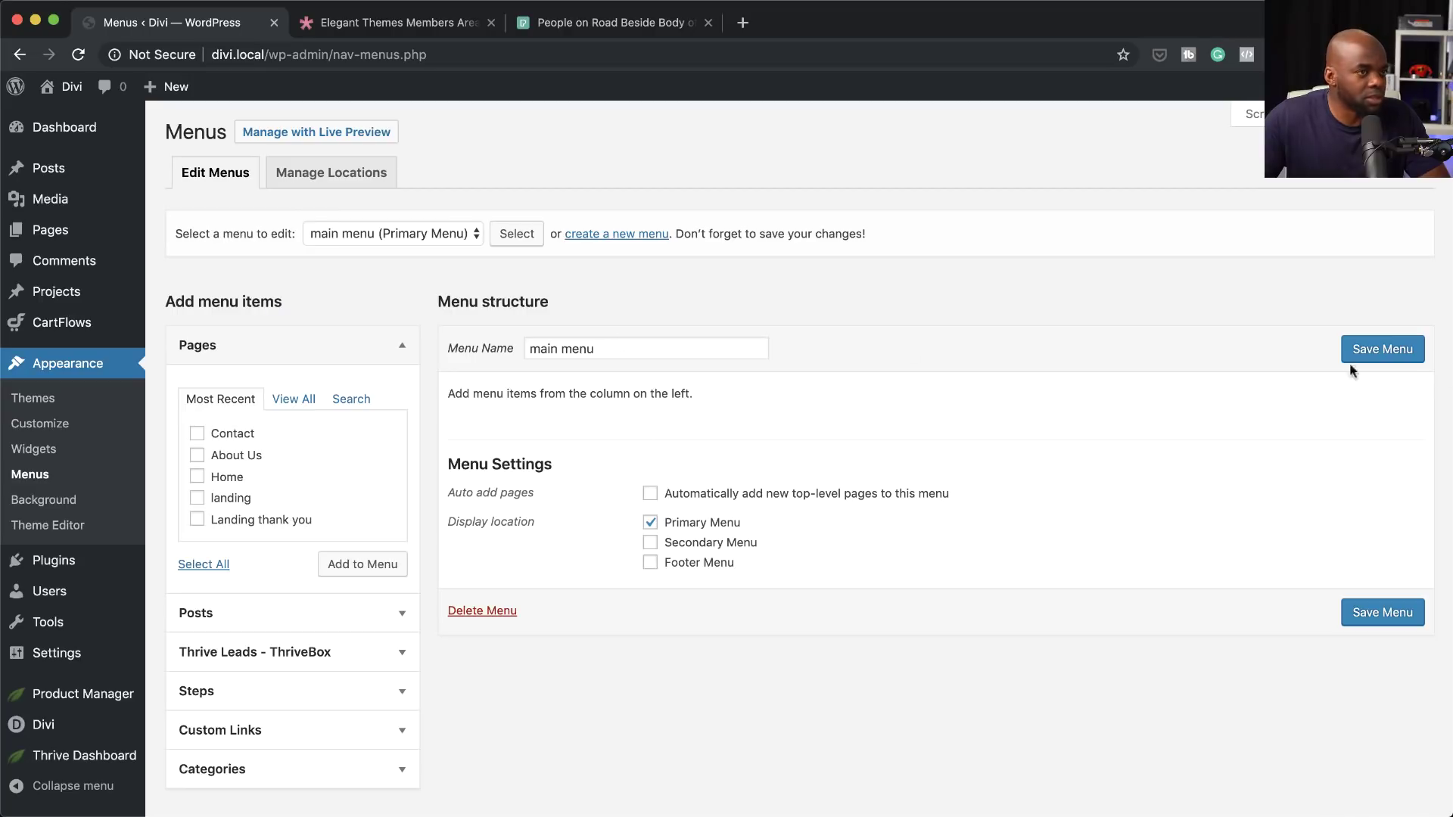
left_click(1394, 362)
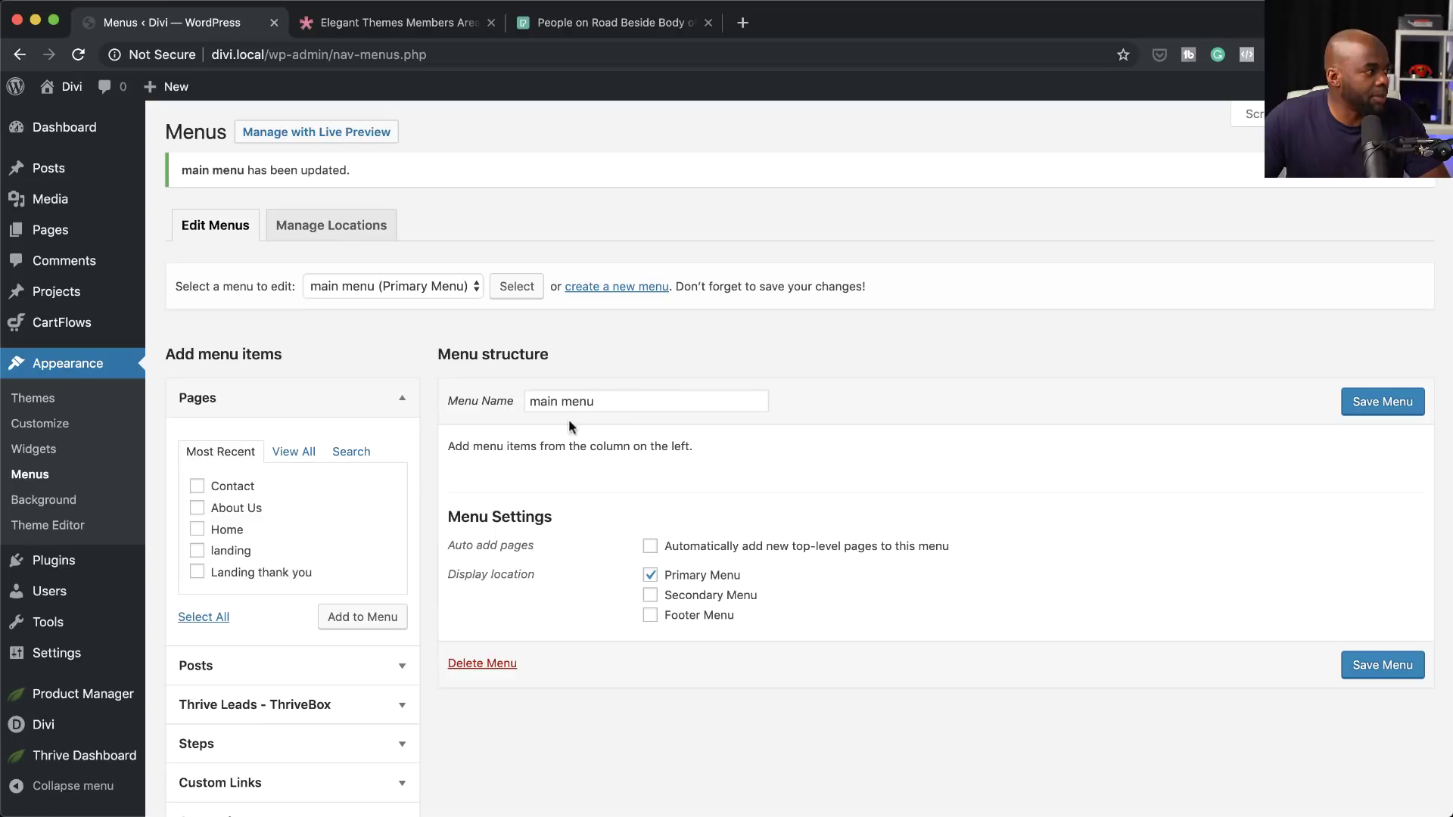
Step: Add the pages to the main menu, move Home to the top, and save it
left_click(197, 508)
left_click(196, 486)
left_click(381, 620)
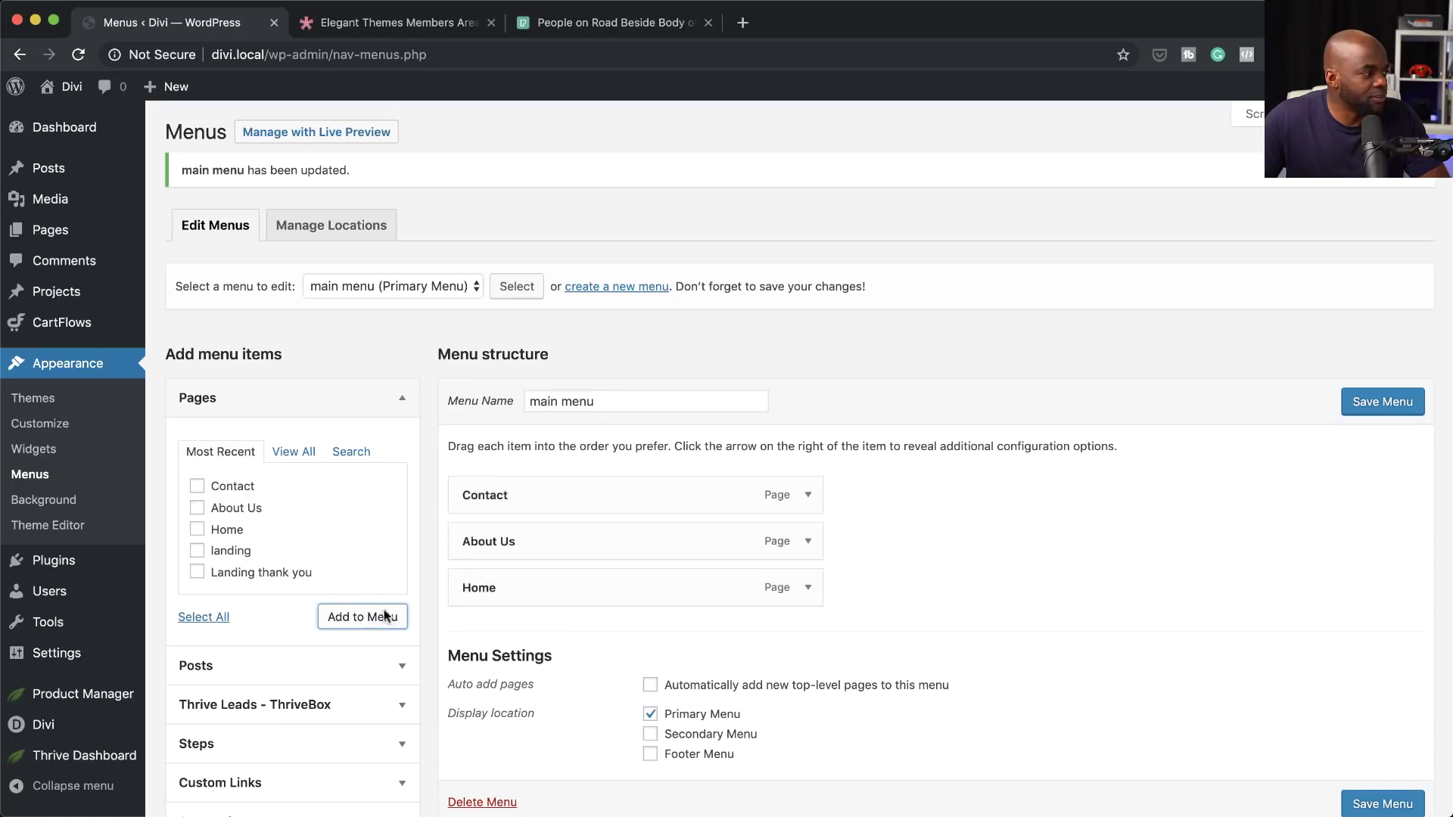
mouse_move(524, 591)
left_mouse_down()
mouse_move(519, 489)
mouse_move(502, 597)
left_mouse_up()
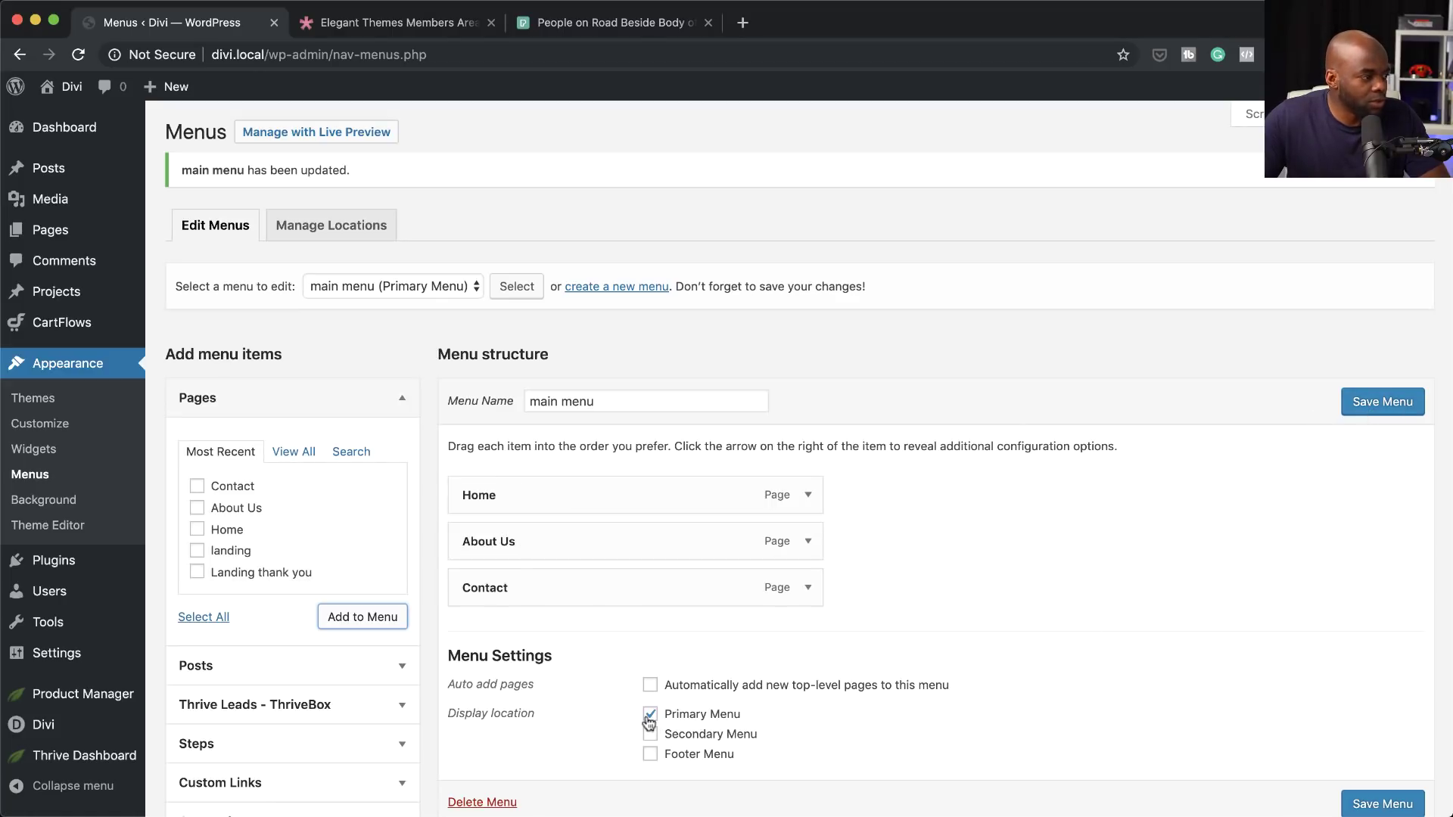
left_click(1397, 409)
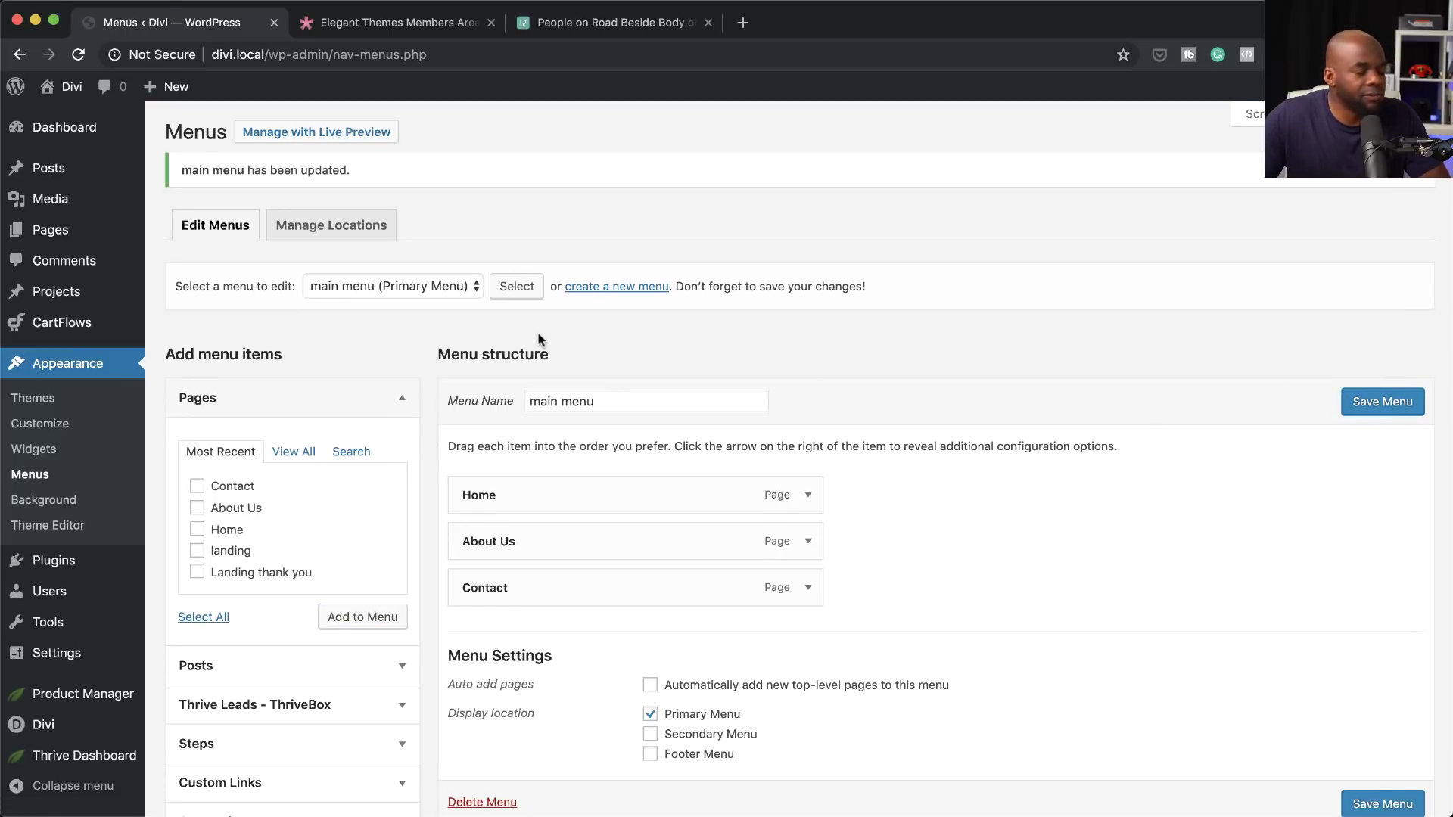
Step: Load the divi.local front page by removing the admin path from the address
left_click_drag(265, 54, 493, 71)
key("BackSpace")
key("Return")
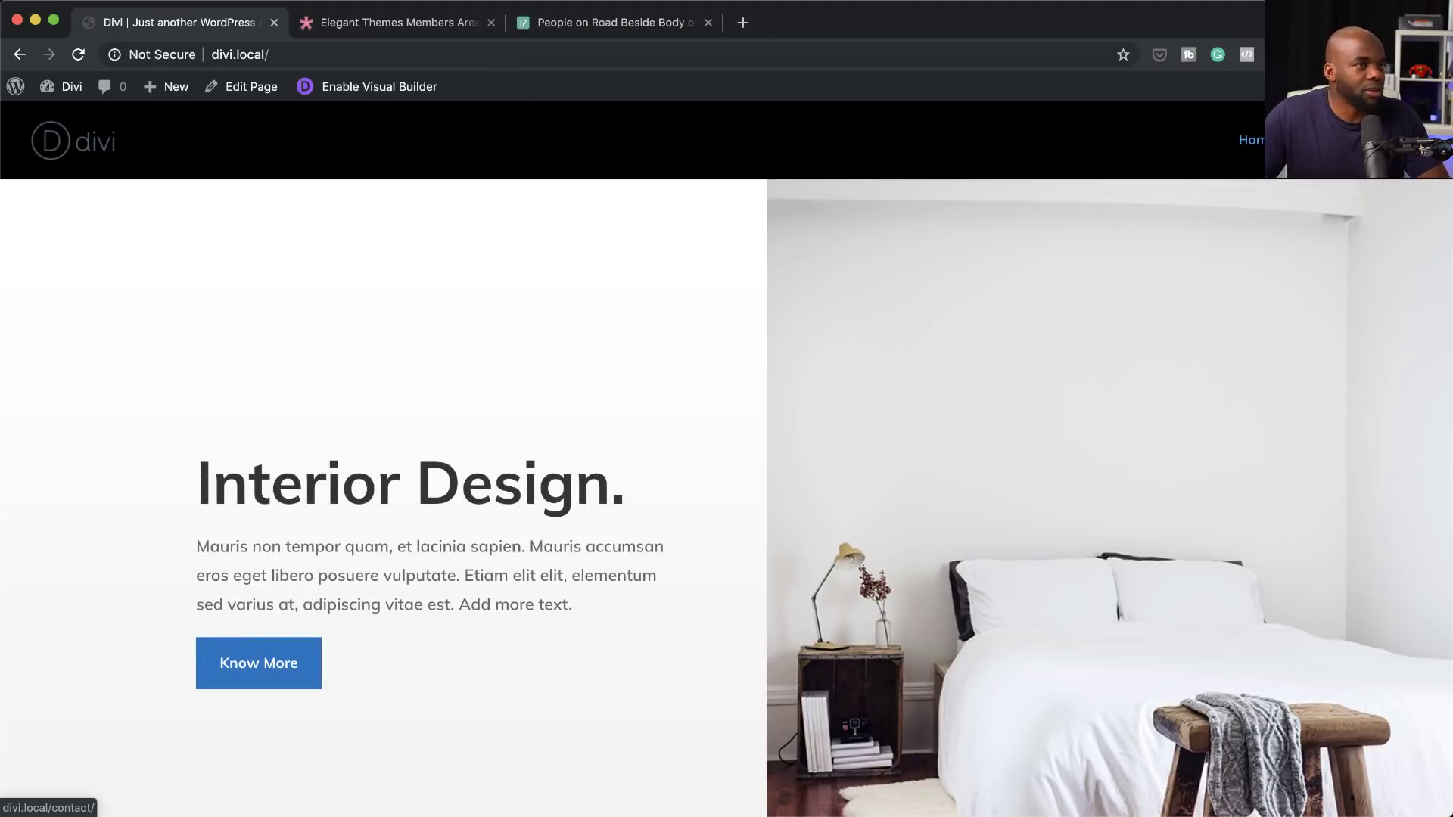
Step: Open the About Us page from the site's new main menu
left_click(1317, 140)
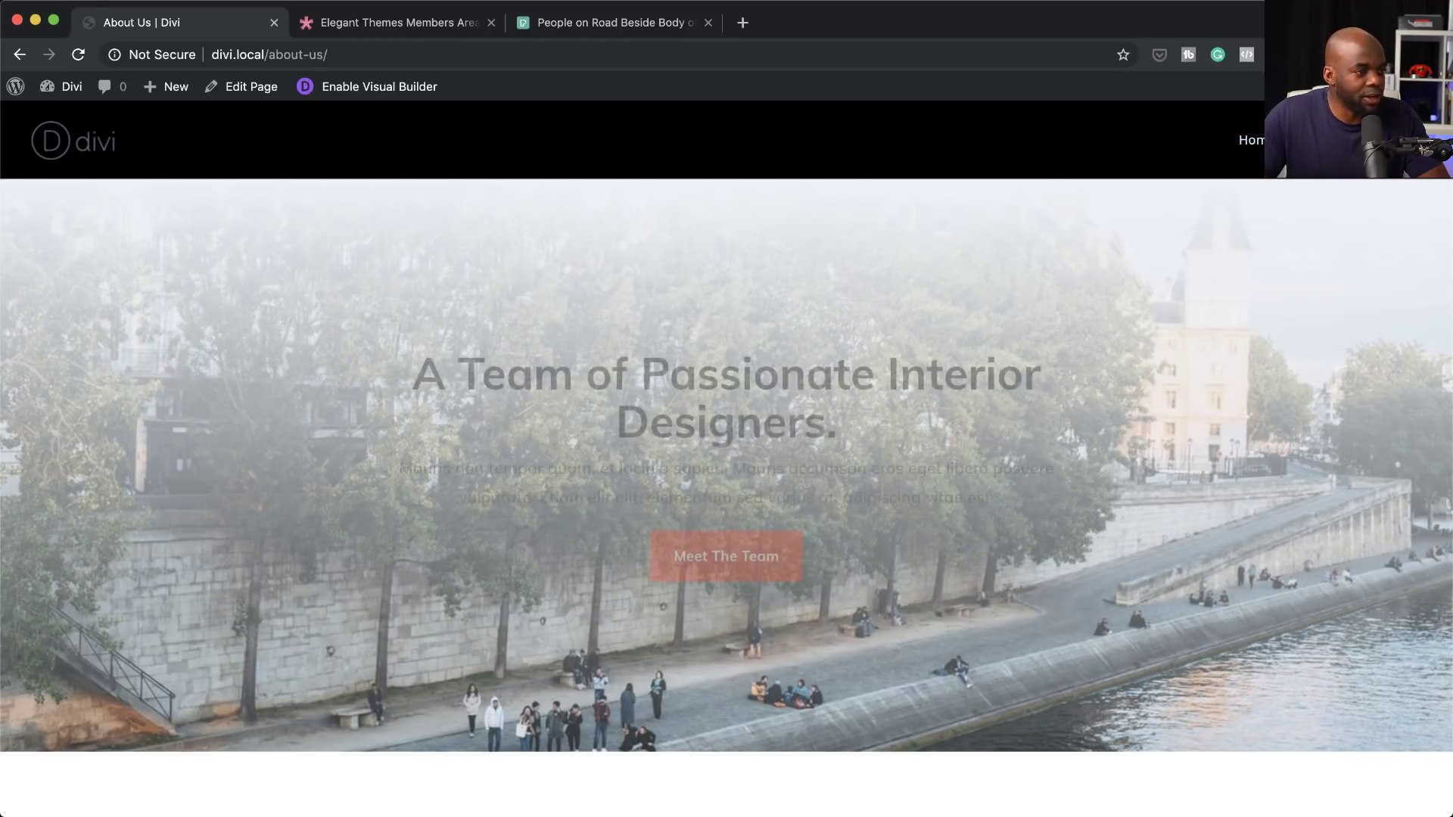